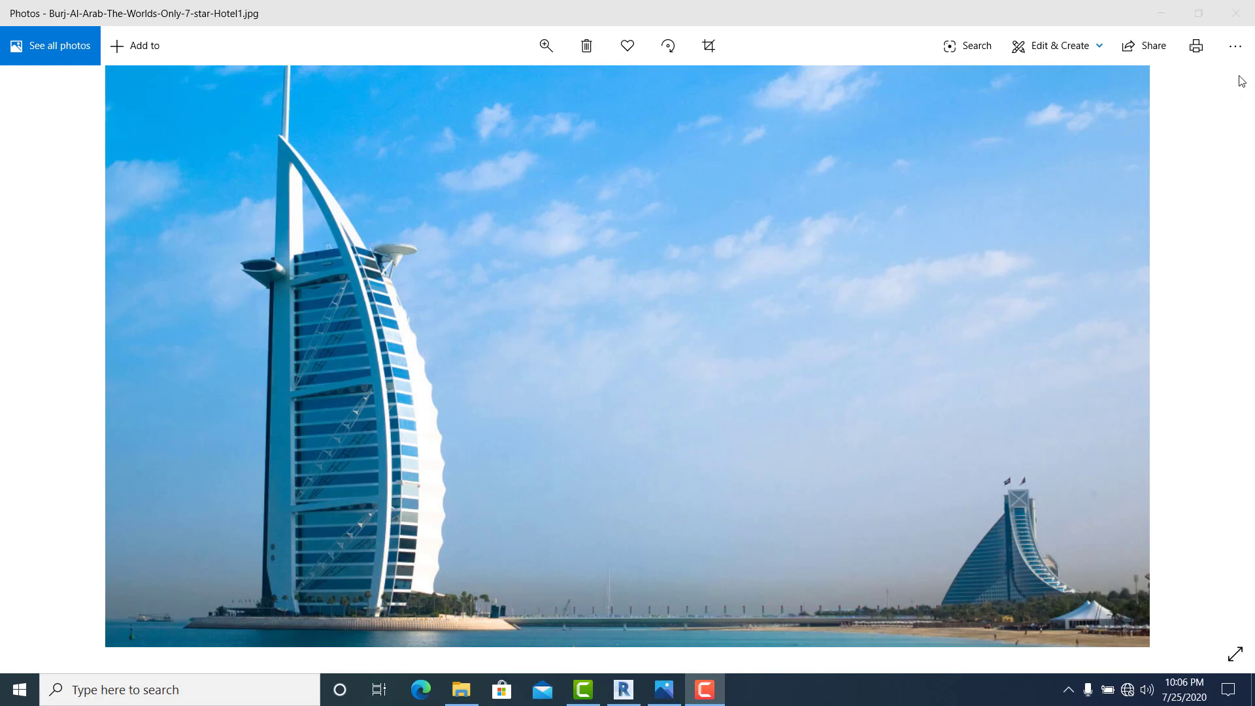
- Close the hotel reference photo, minimize the burj al arab folder and switch to Revit
left_click(1242, 21)
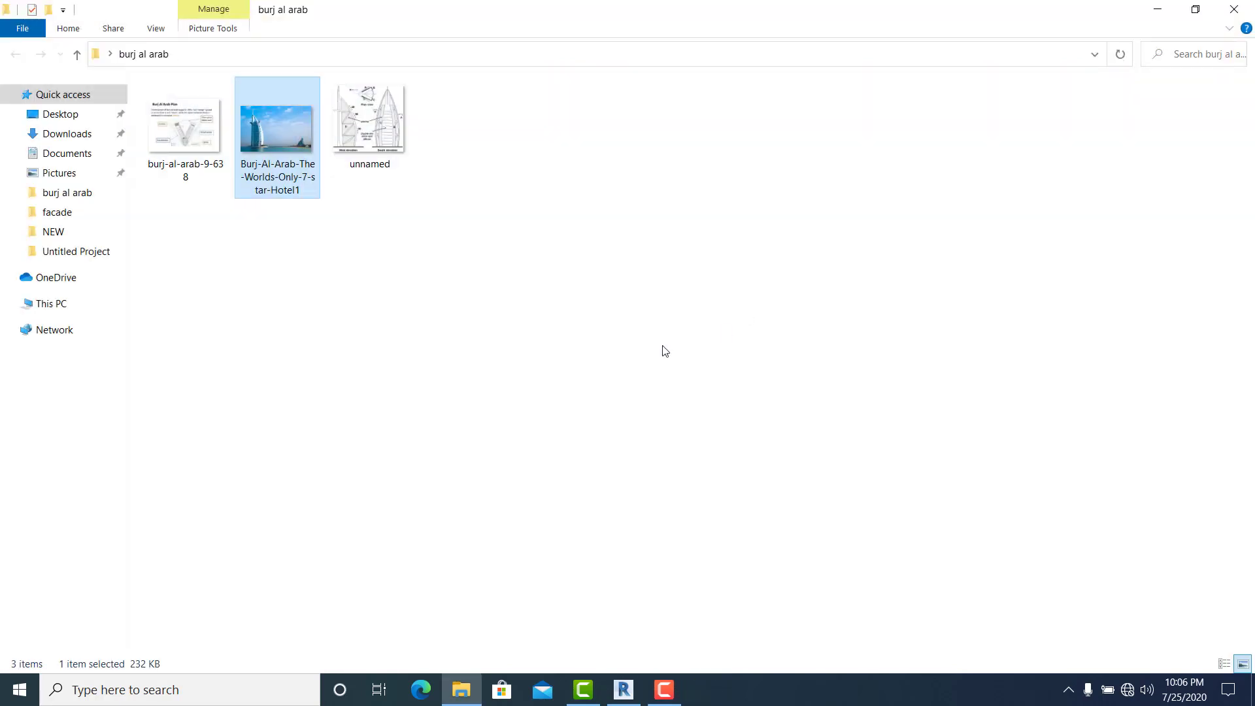
left_click(1152, 9)
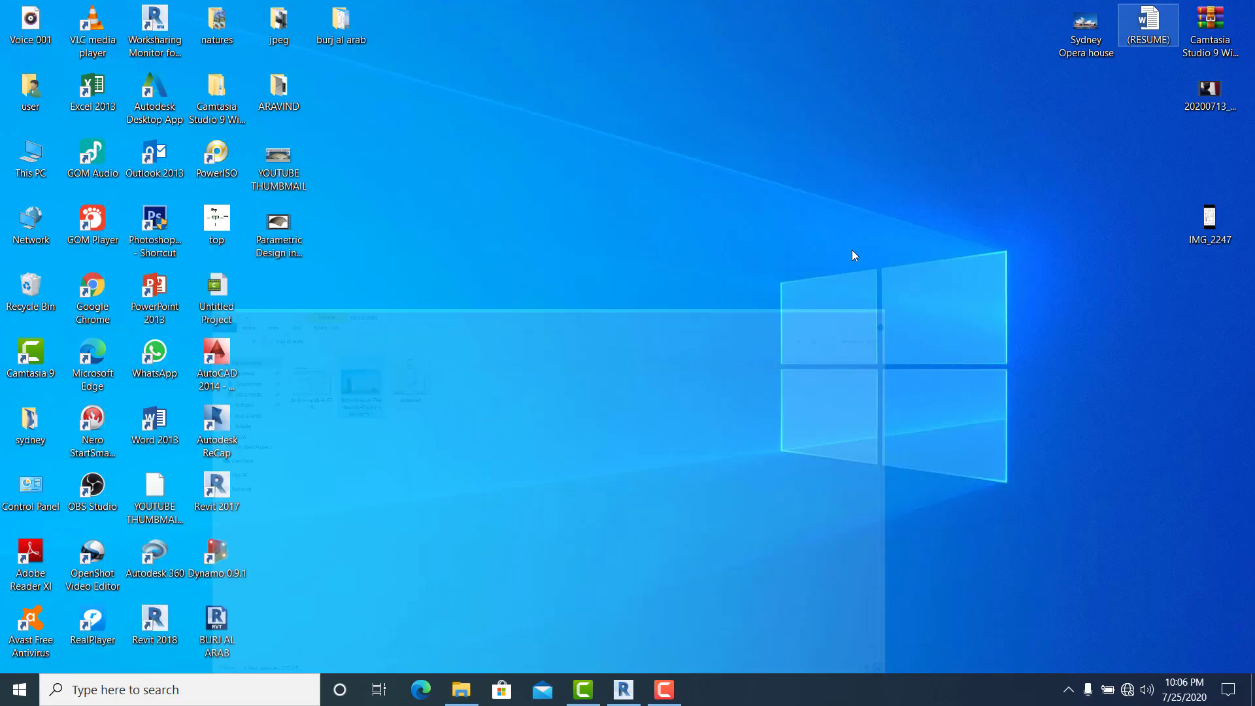
left_click(622, 689)
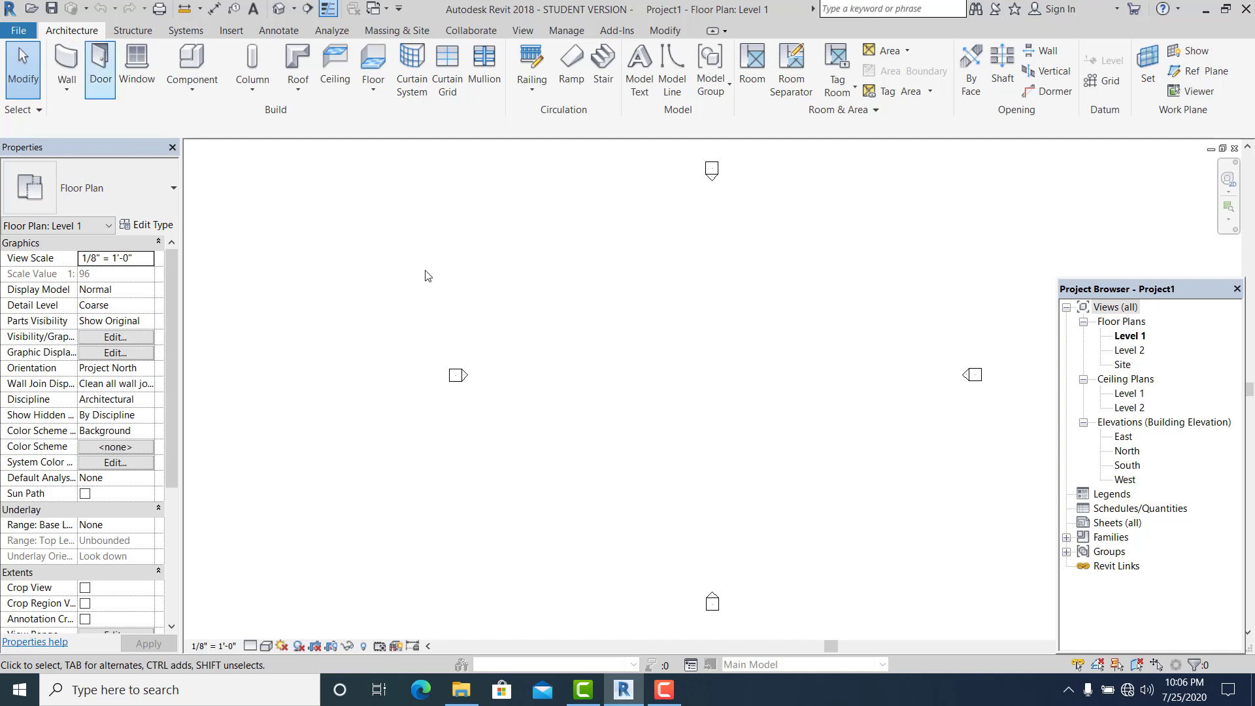
- Set the project's length unit to meters
middle_click_drag(755, 404, 696, 416)
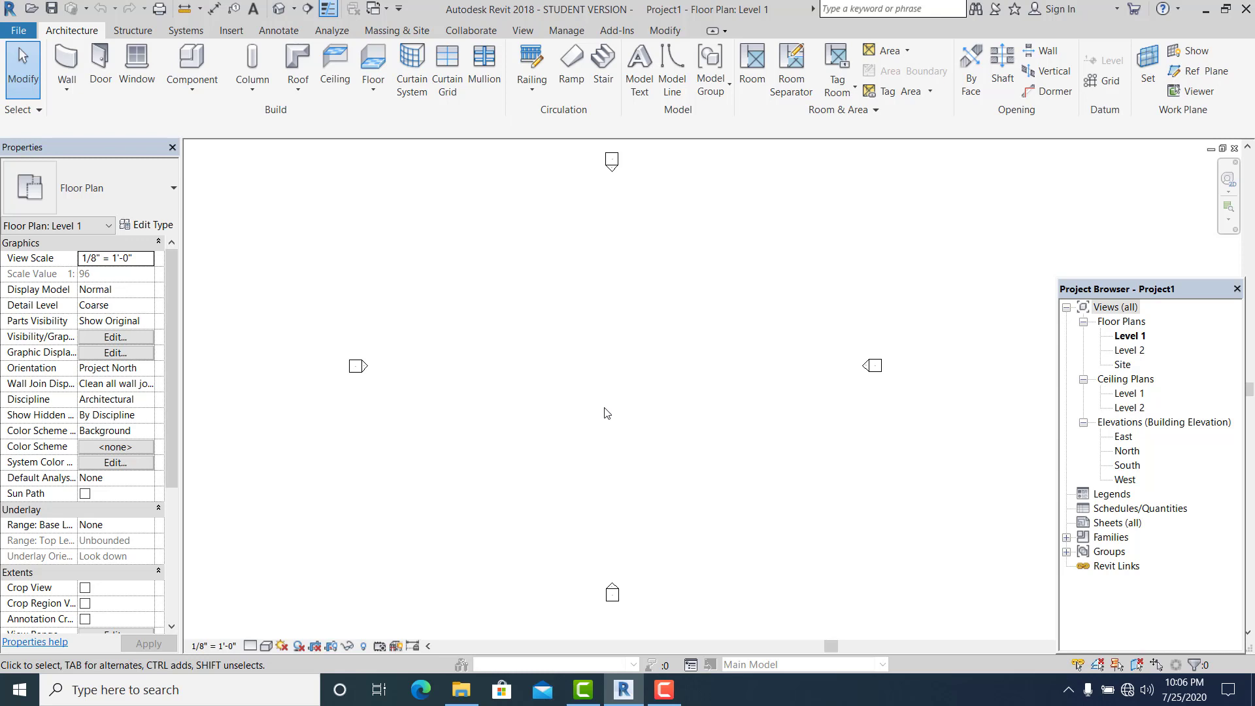
key("u")
key("n")
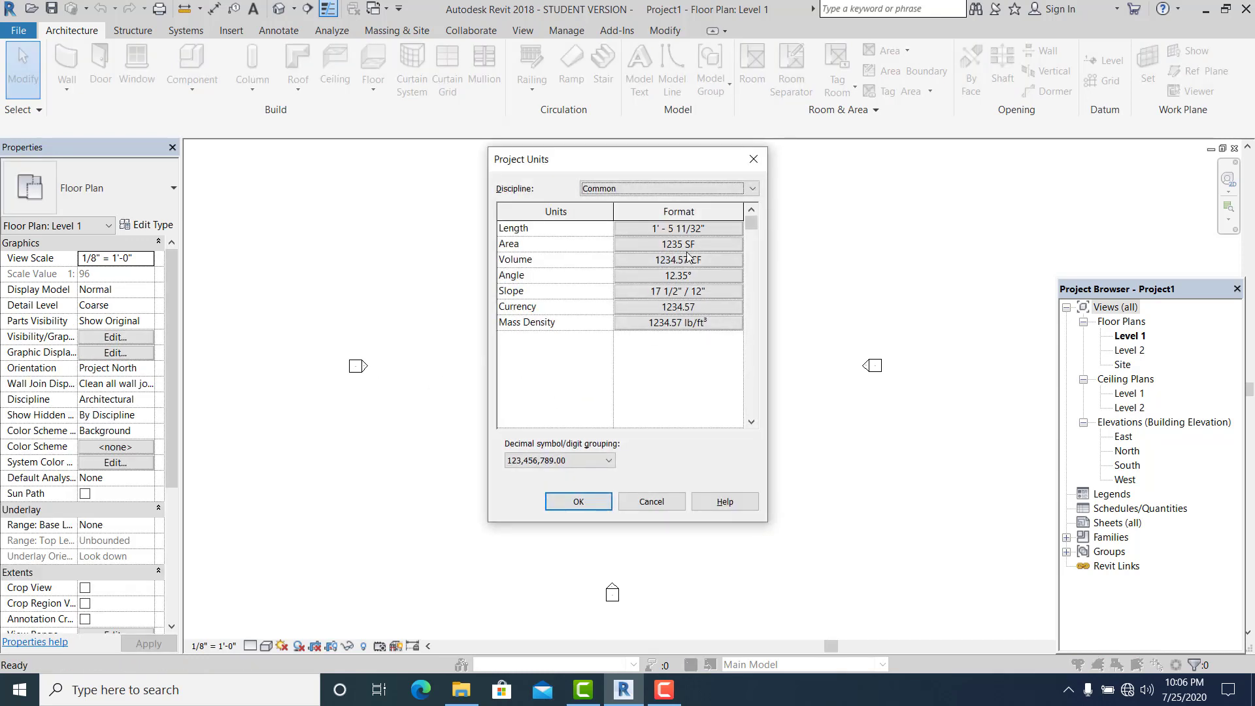
left_click(688, 228)
left_click(672, 254)
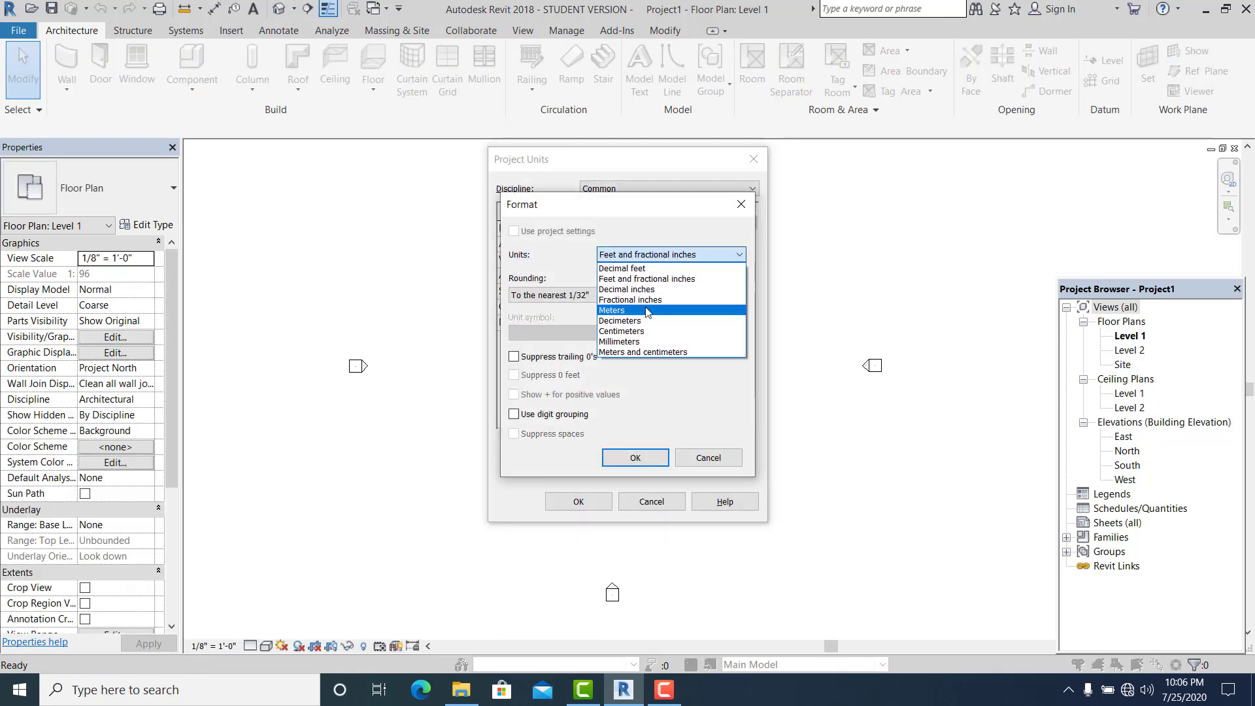
left_click(653, 311)
left_click(637, 451)
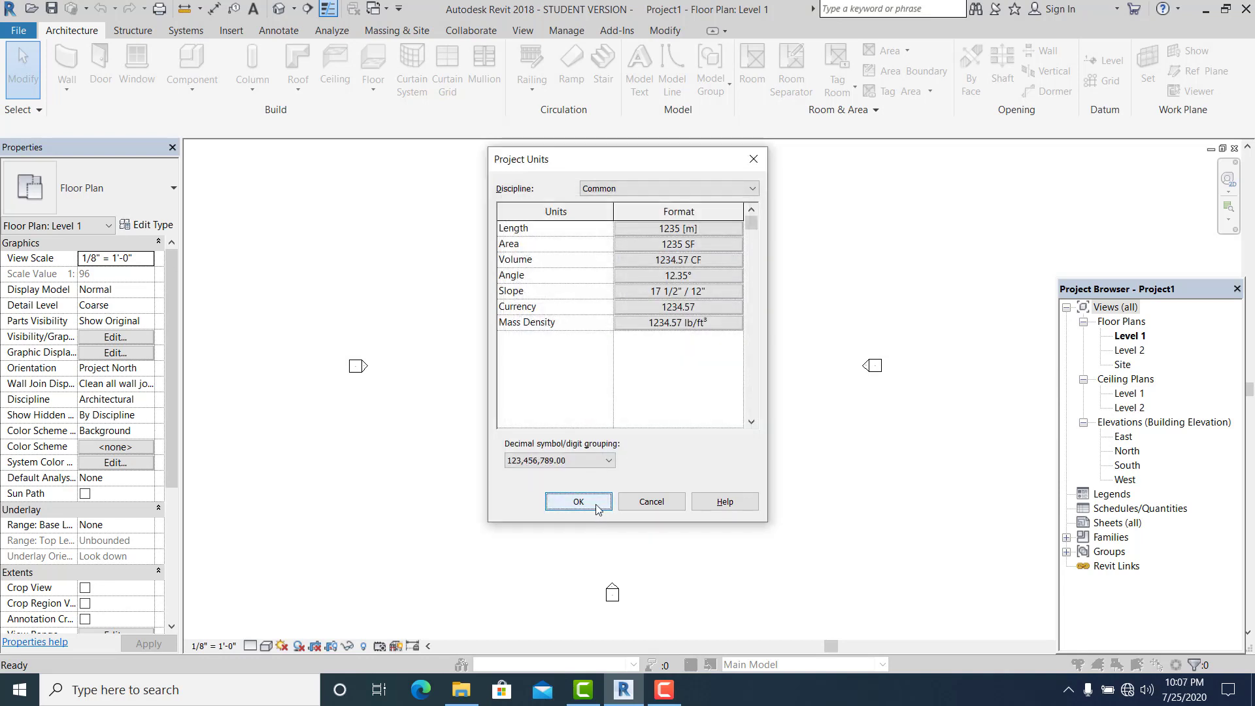
left_click(597, 507)
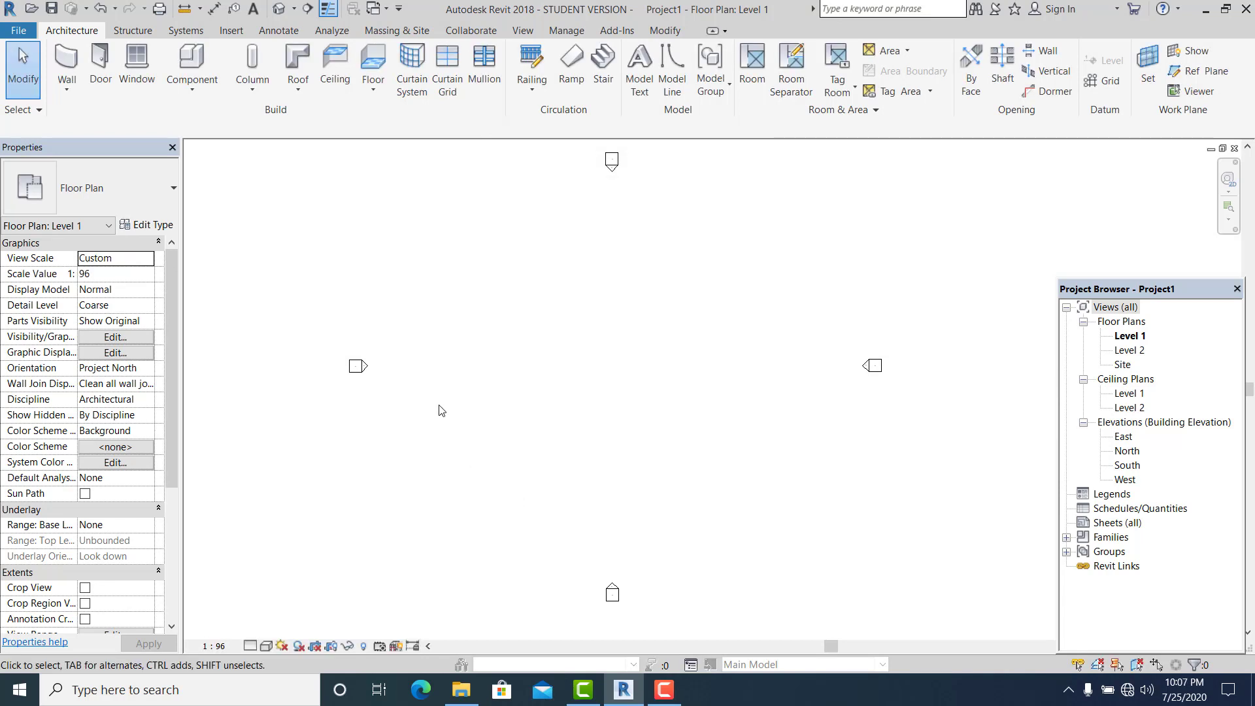
- Draw a horizontal reference plane through the west and east elevation markers and name it 1
key("r")
key("p")
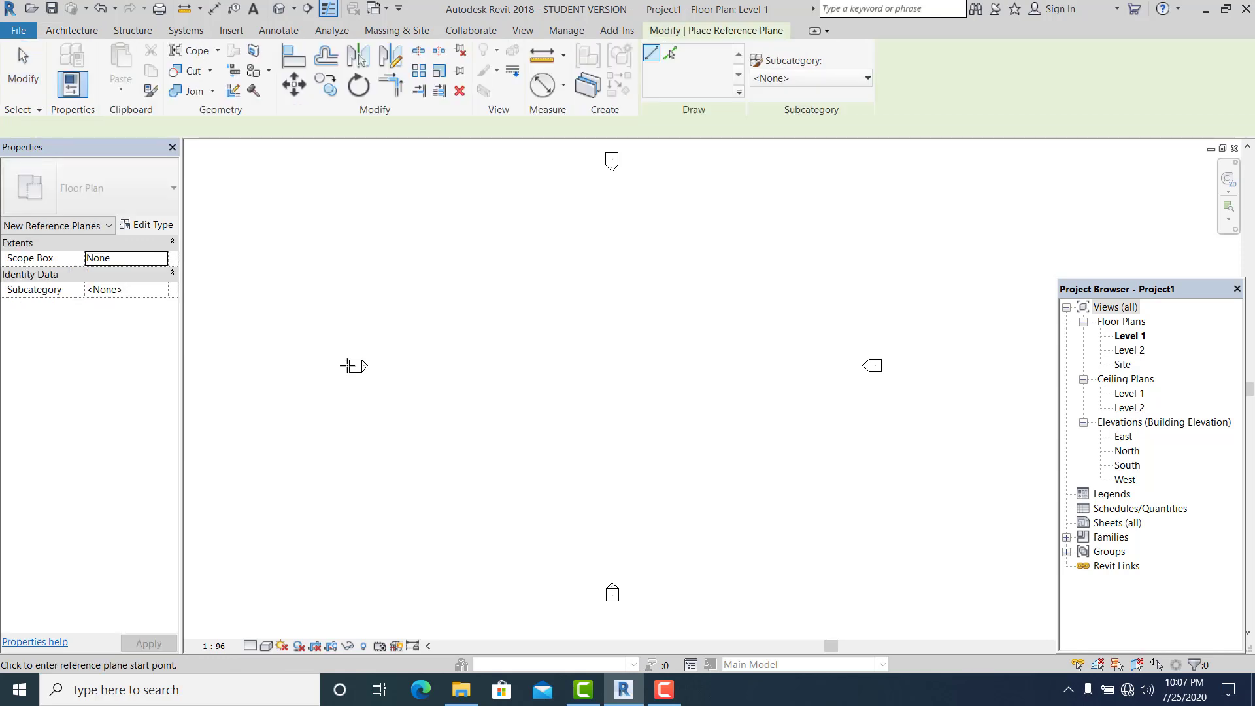
left_click(364, 365)
left_click(907, 364)
left_click(897, 374)
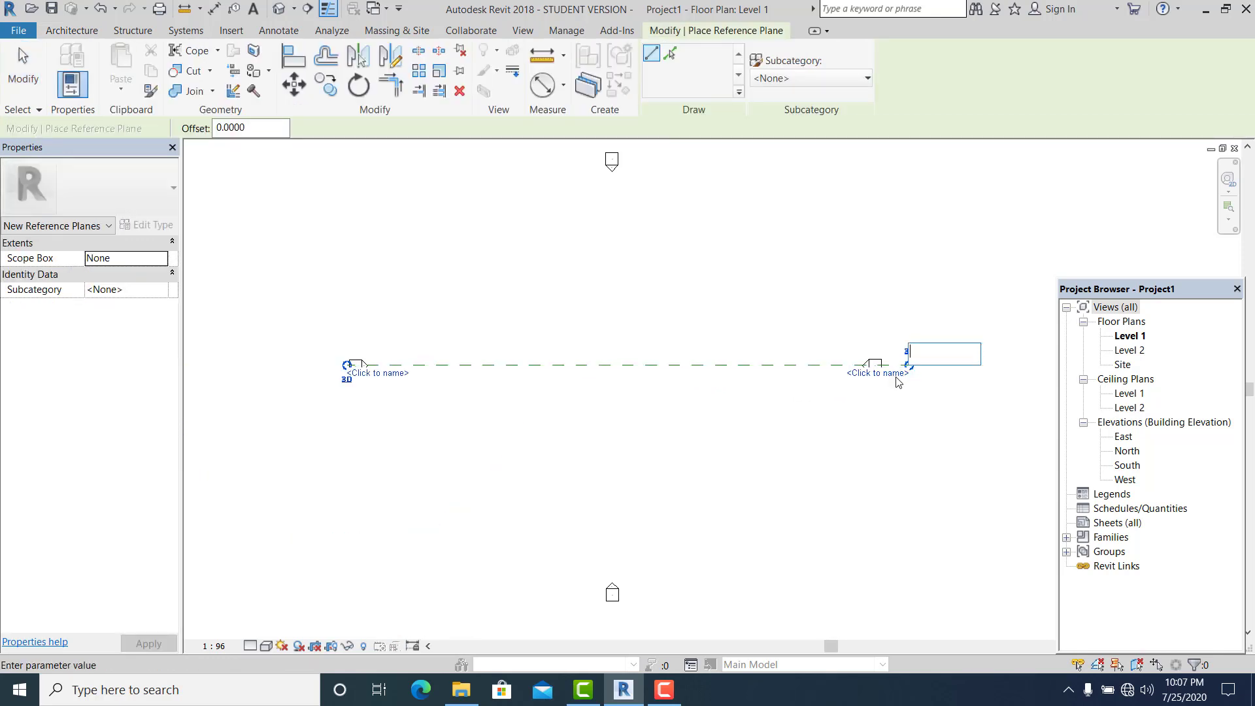
type("1")
left_click(899, 407)
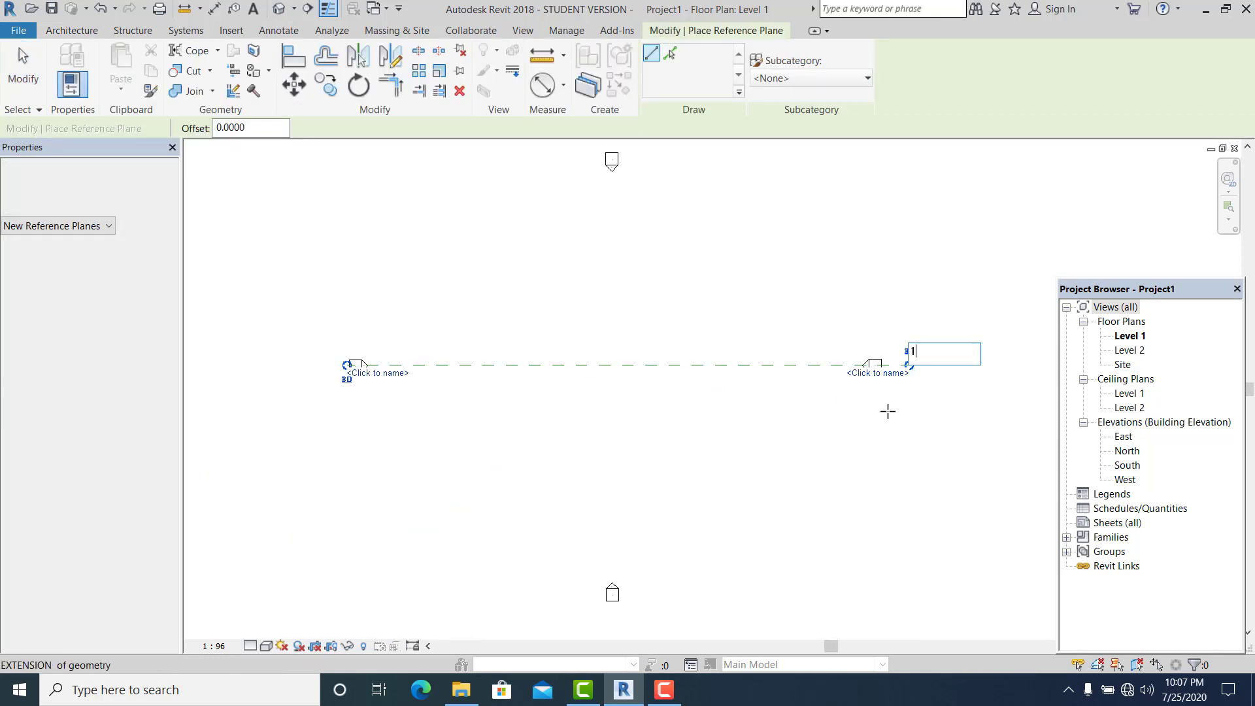
- Draw a vertical reference plane from the south elevation marker to the north one and name it 2
left_click(634, 568)
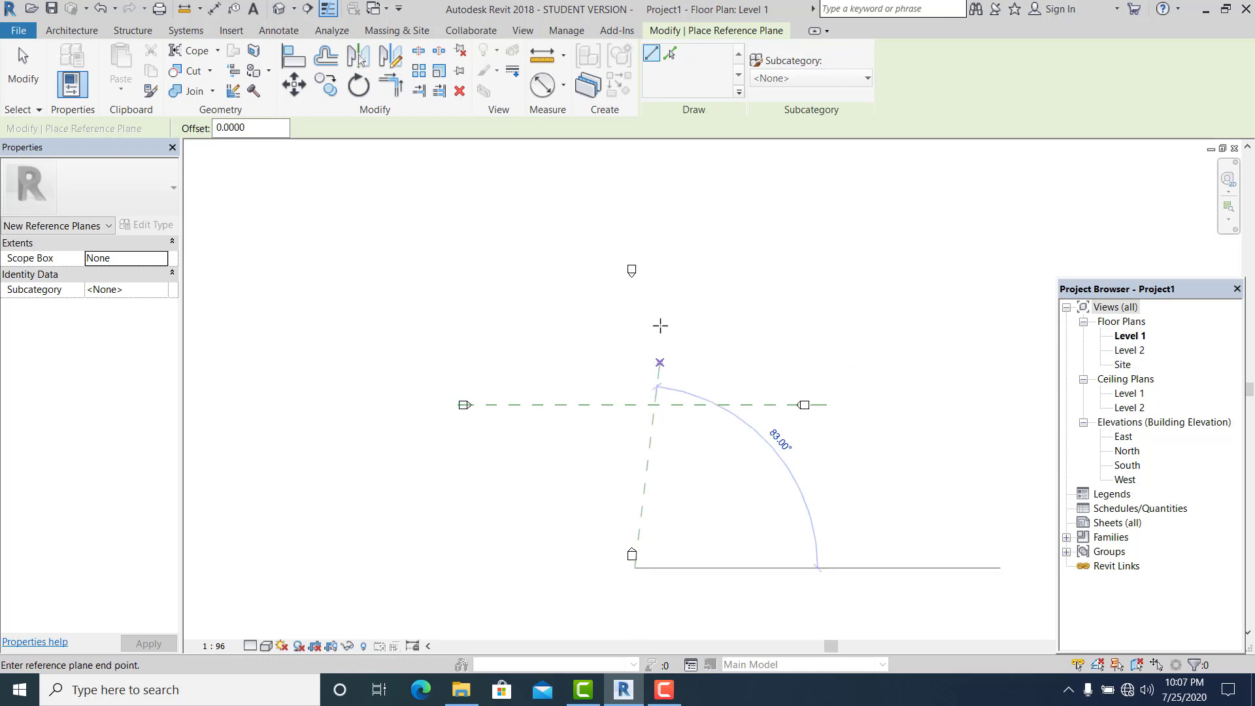
left_click(632, 238)
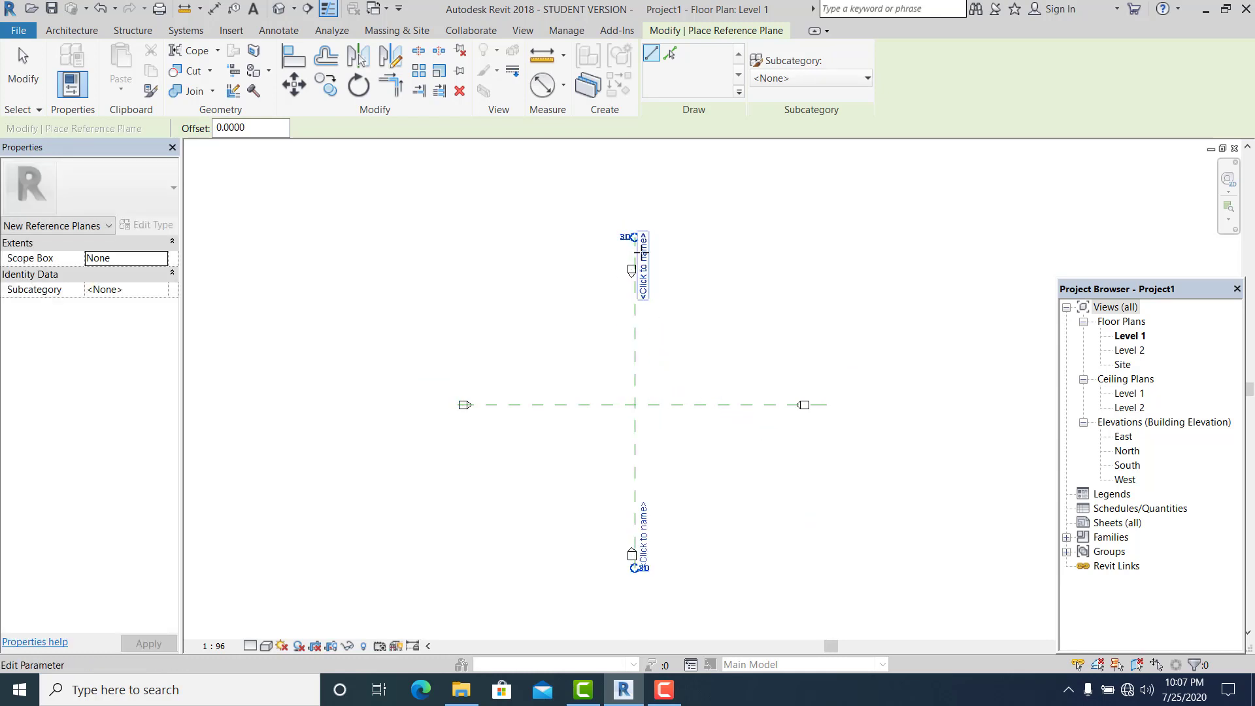
left_click(643, 253)
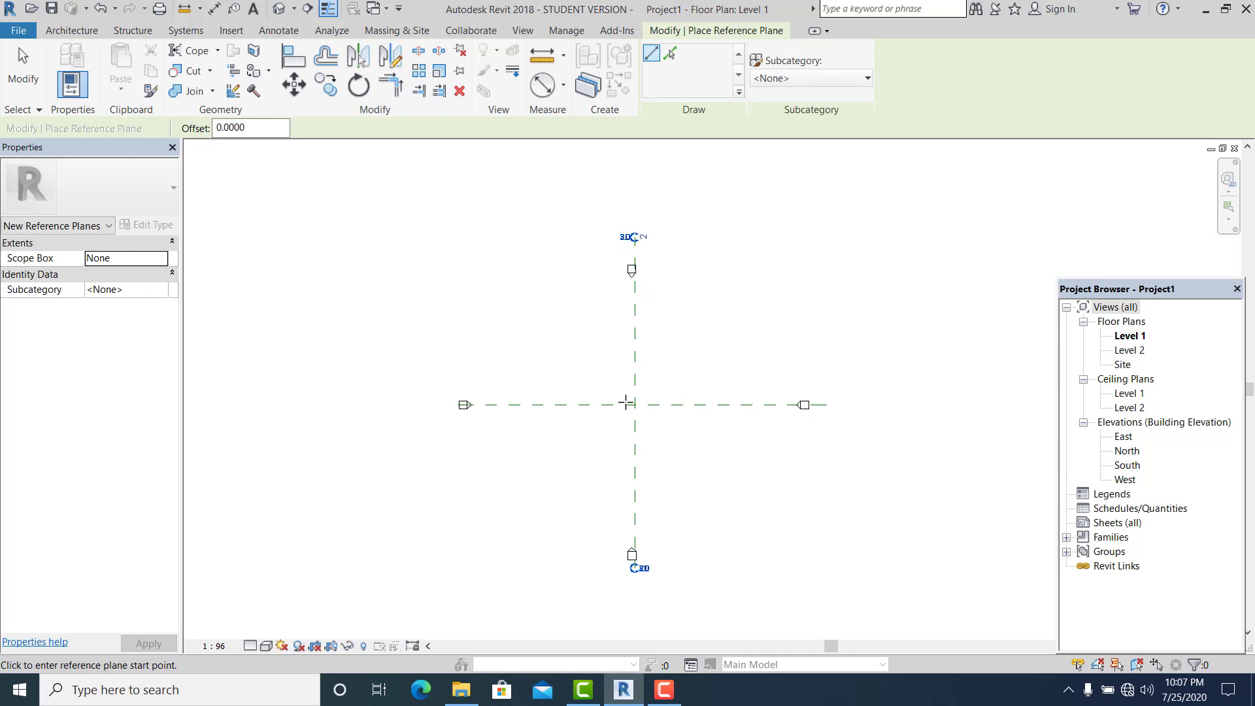
- Draw a second horizontal reference plane just below plane 1, matching its length
scroll(625, 402, "up", 1)
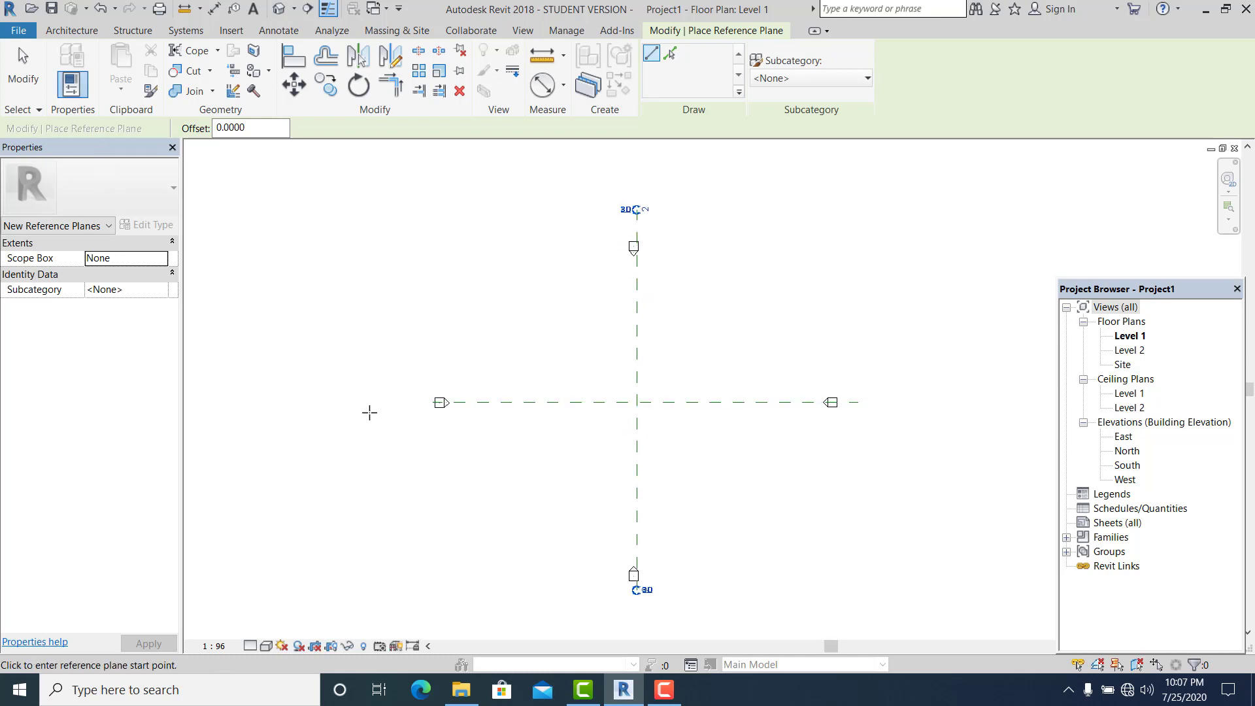
left_click(432, 423)
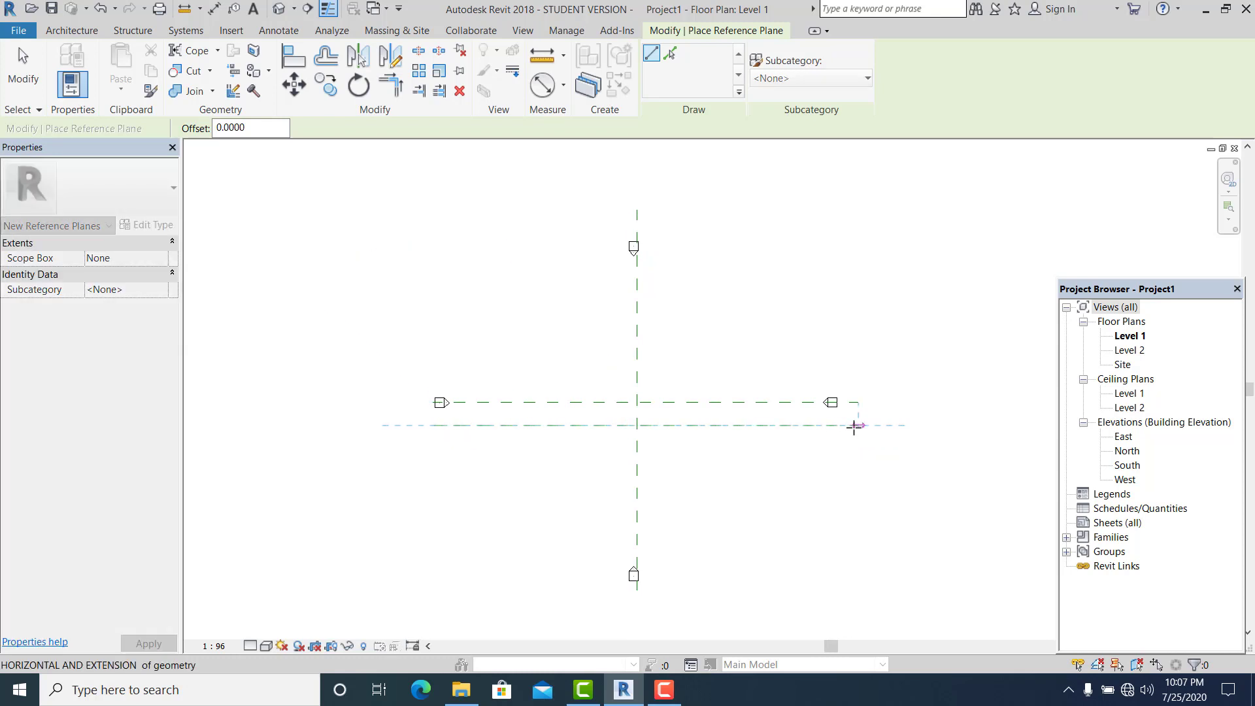
left_click(854, 425)
left_click(23, 66)
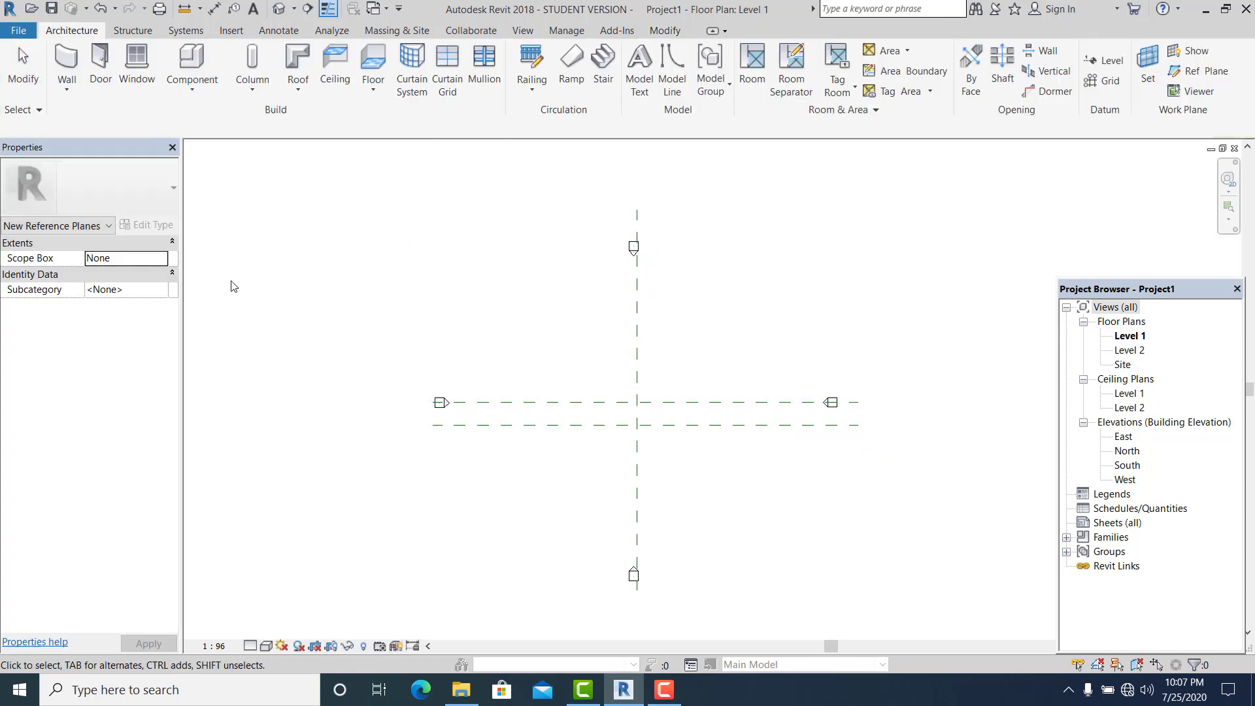
- Draw a reference plane sloping down at 60° from the lower horizontal plane, starting just right of plane 2, and name it 3
middle_click_drag(717, 482, 653, 432)
scroll(630, 434, "up", 1)
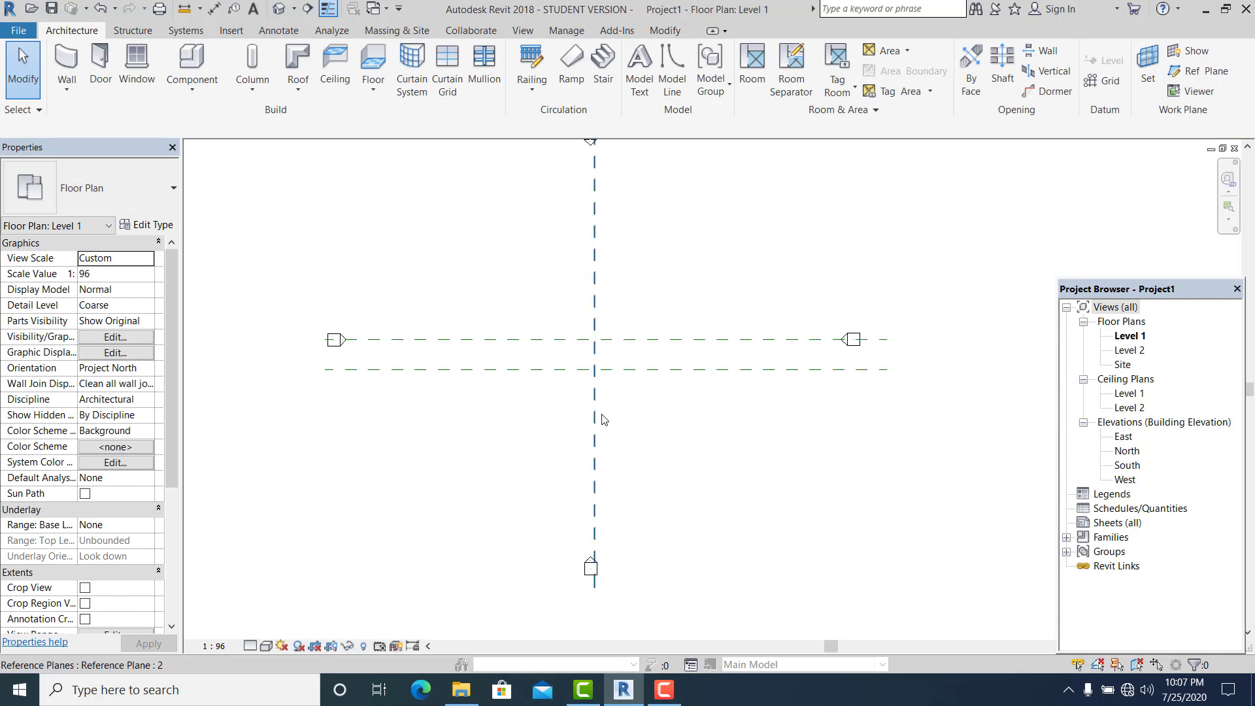
key("r")
key("p")
scroll(602, 384, "up", 1)
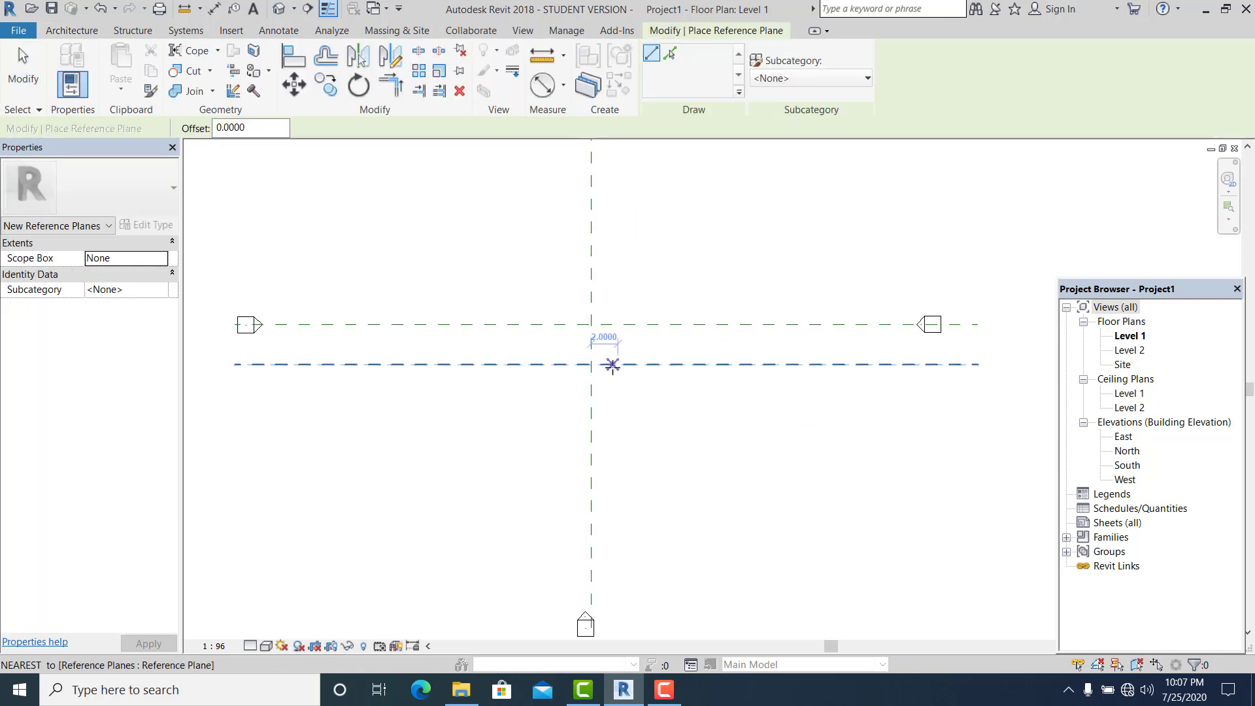
left_click(615, 364)
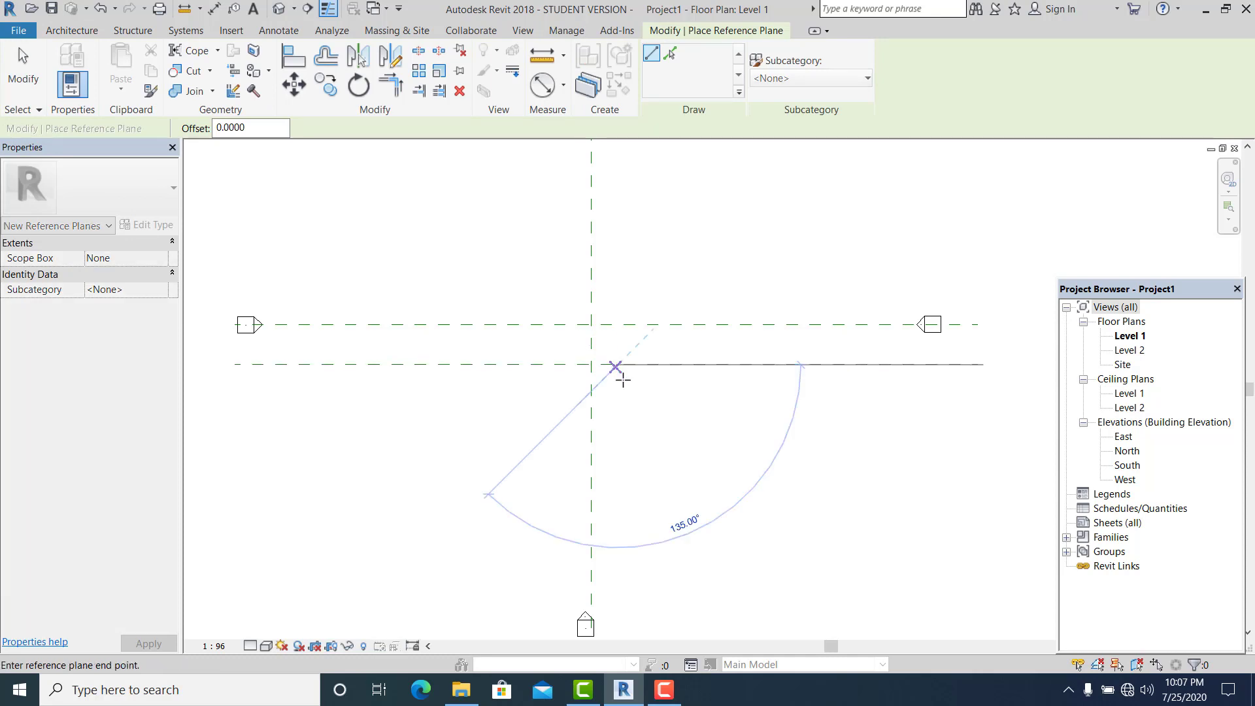
scroll(661, 462, "down", 1)
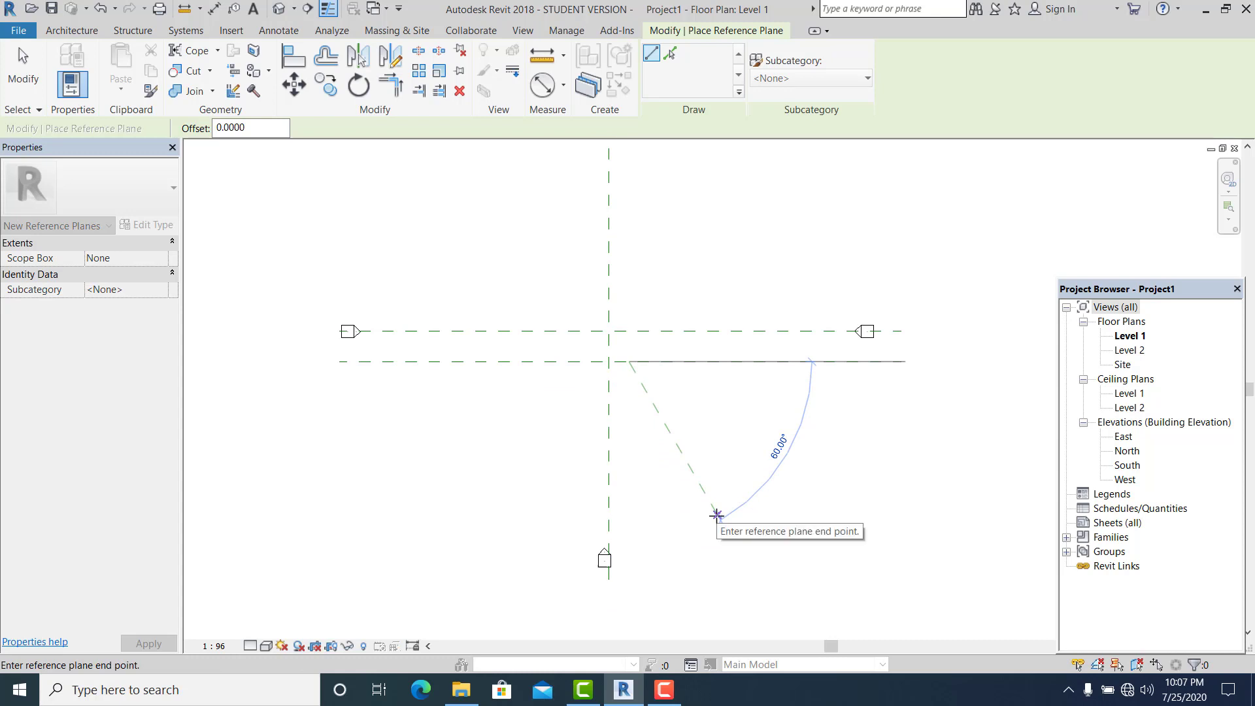
left_click(716, 514)
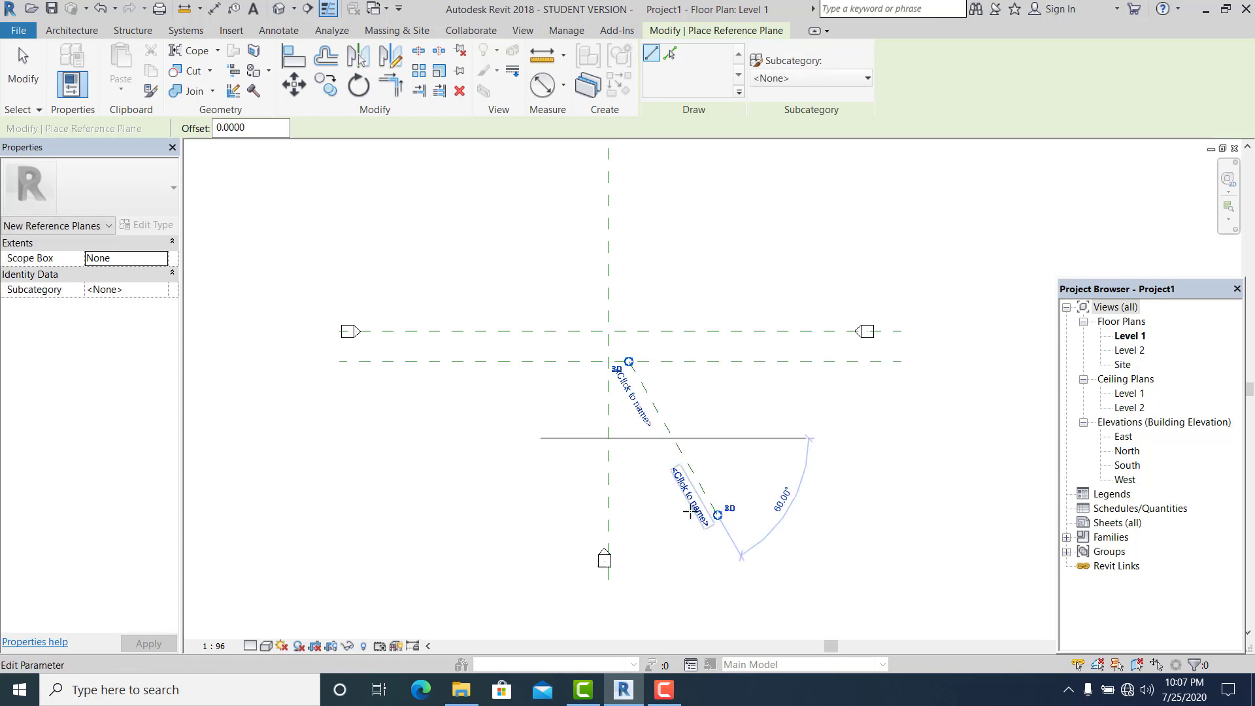
left_click(690, 513)
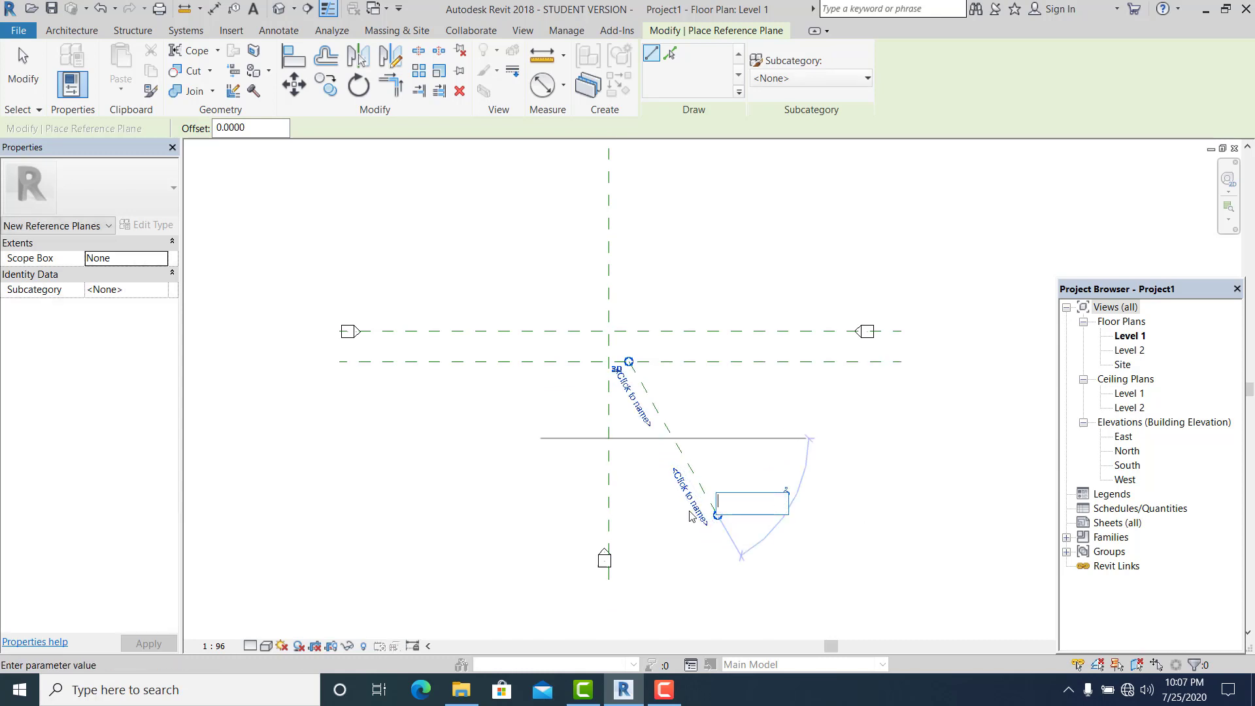
type("3")
key("Return")
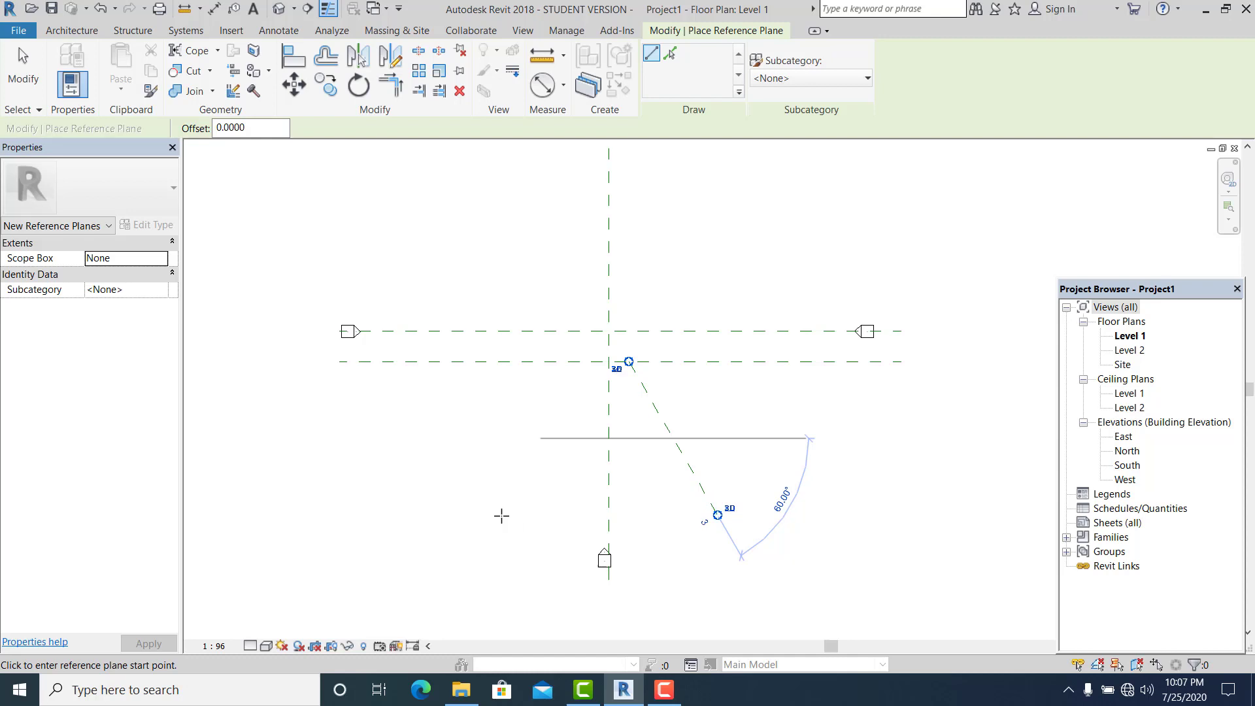
left_click(13, 72)
- Open the East building elevation
scroll(627, 399, "down", 1)
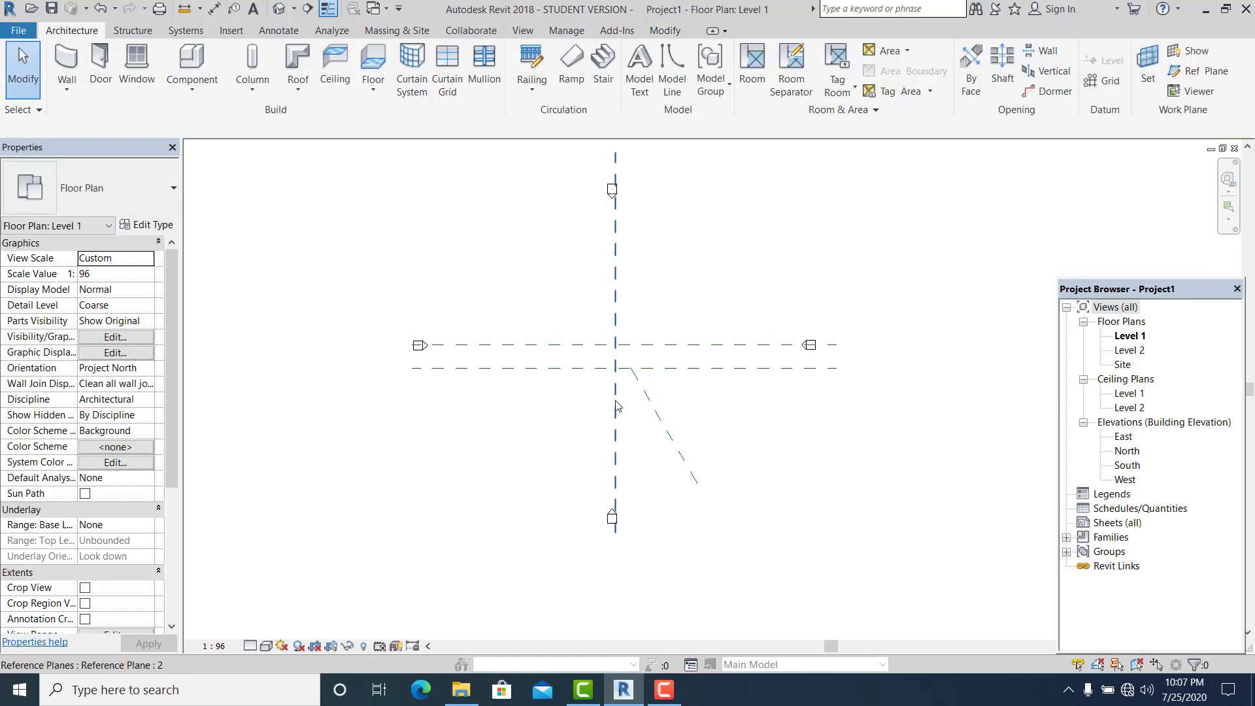
scroll(616, 404, "up", 1)
left_click(1122, 437)
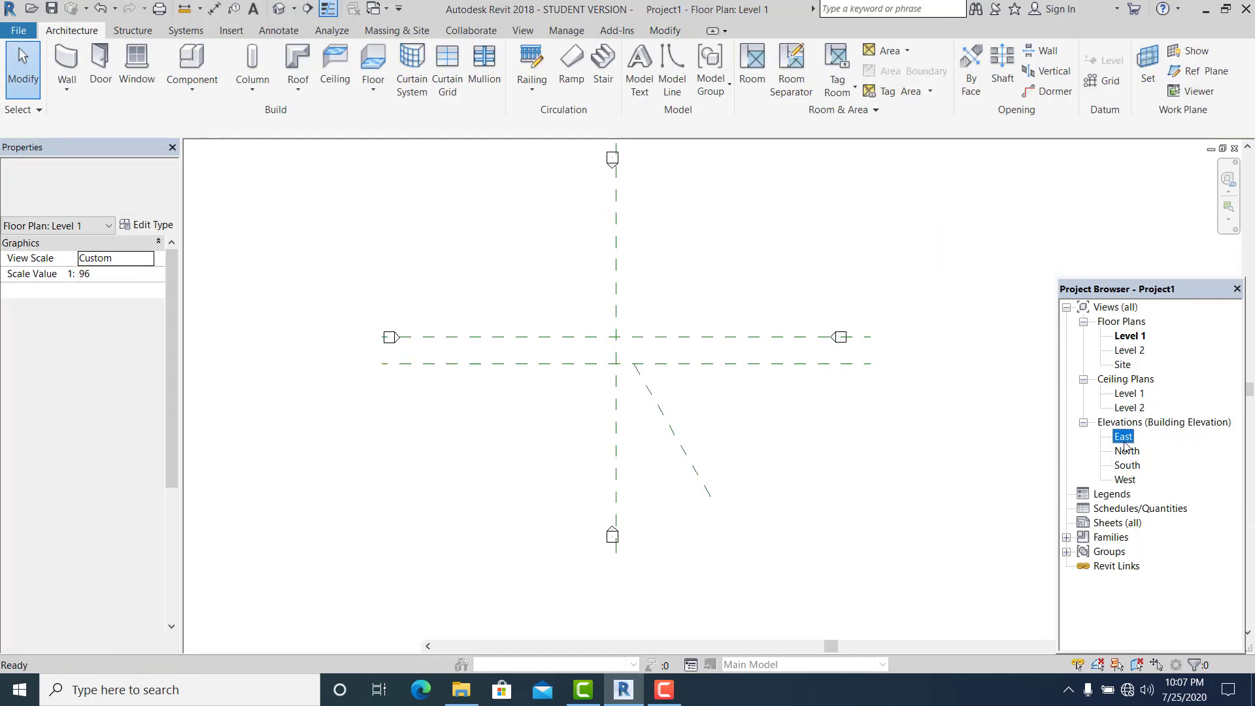
double_click(1136, 439)
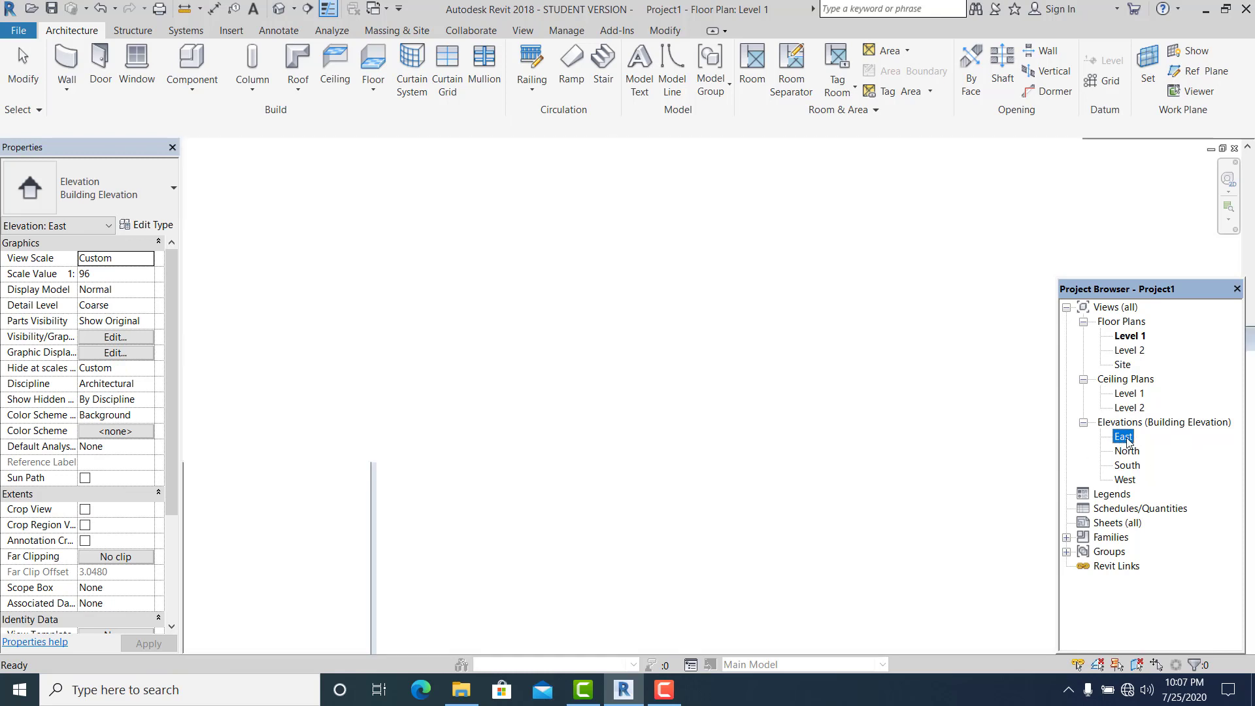
scroll(751, 492, "down", 2)
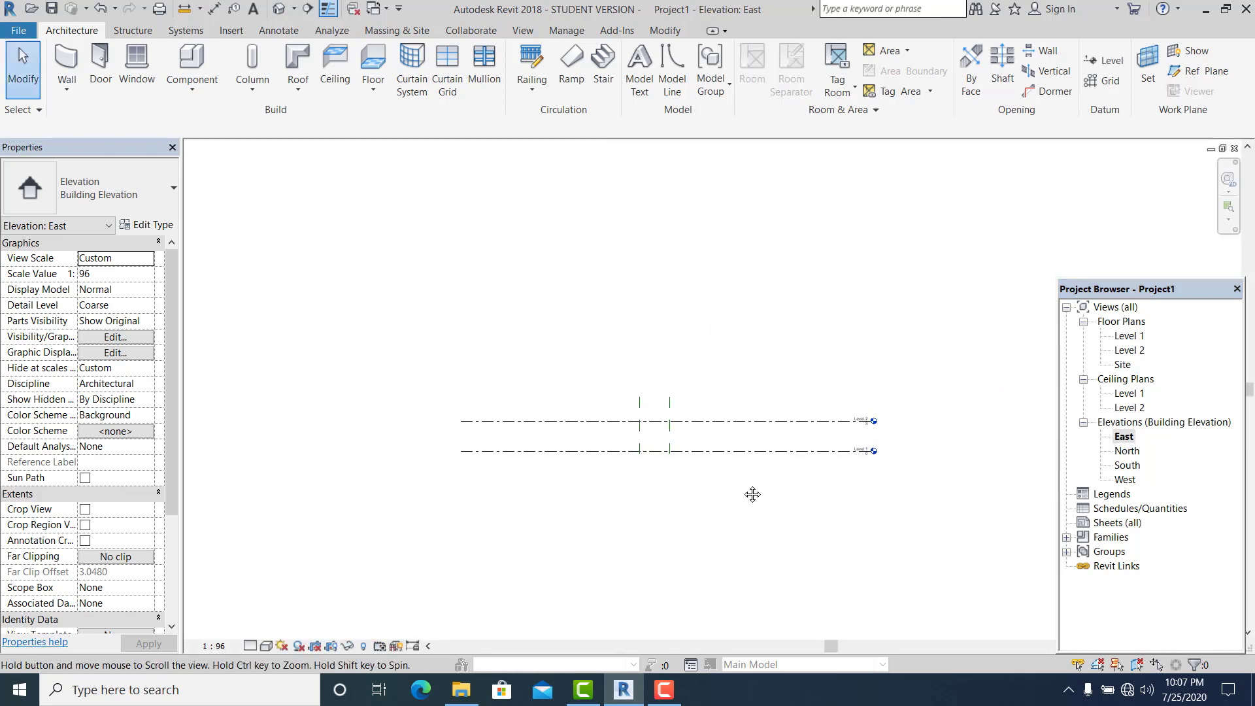
- Set the height of Level 2 above Level 1 to 4 m
left_click(643, 422)
scroll(641, 449, "up", 1)
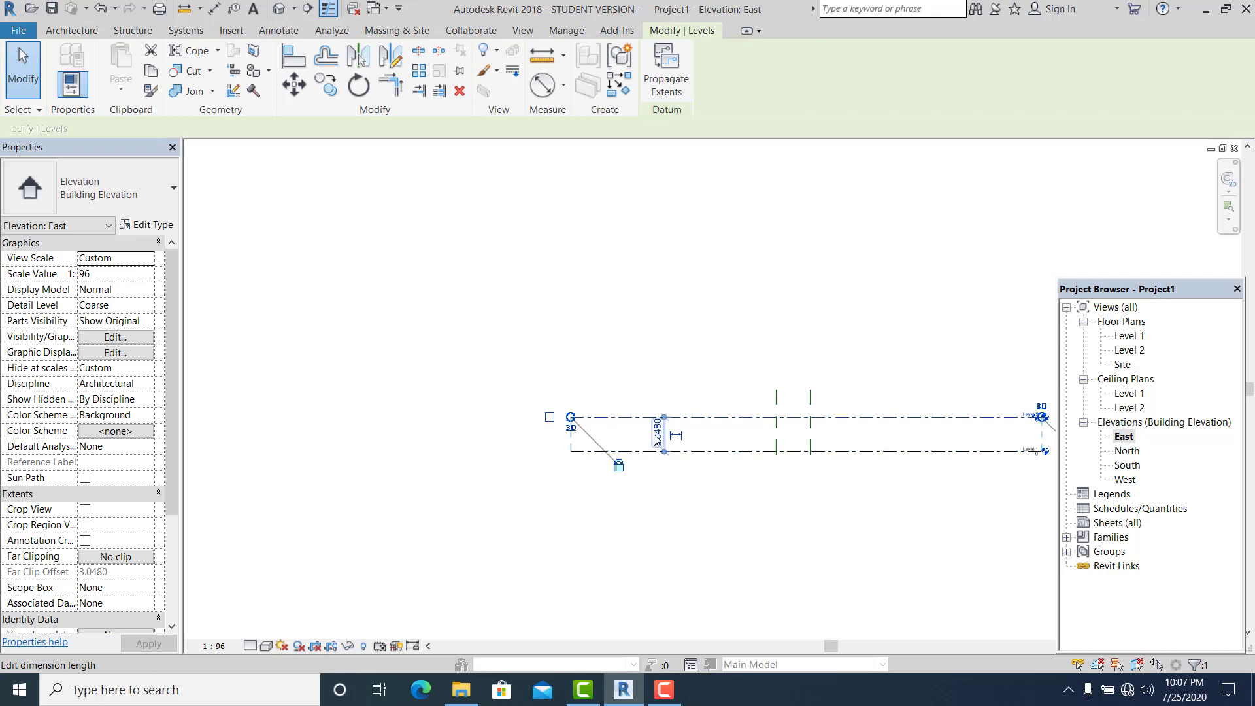
left_click(654, 434)
key("Return")
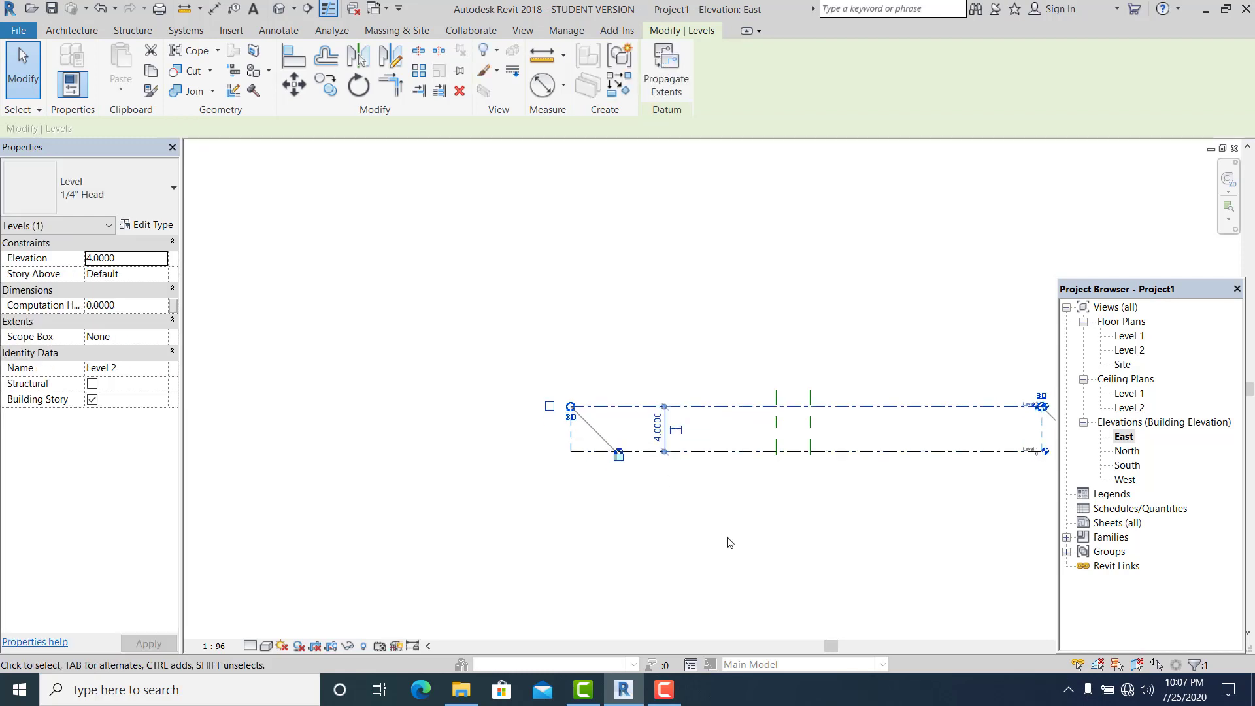
left_click(555, 481)
scroll(554, 483, "down", 2)
middle_click_drag(624, 515, 685, 515)
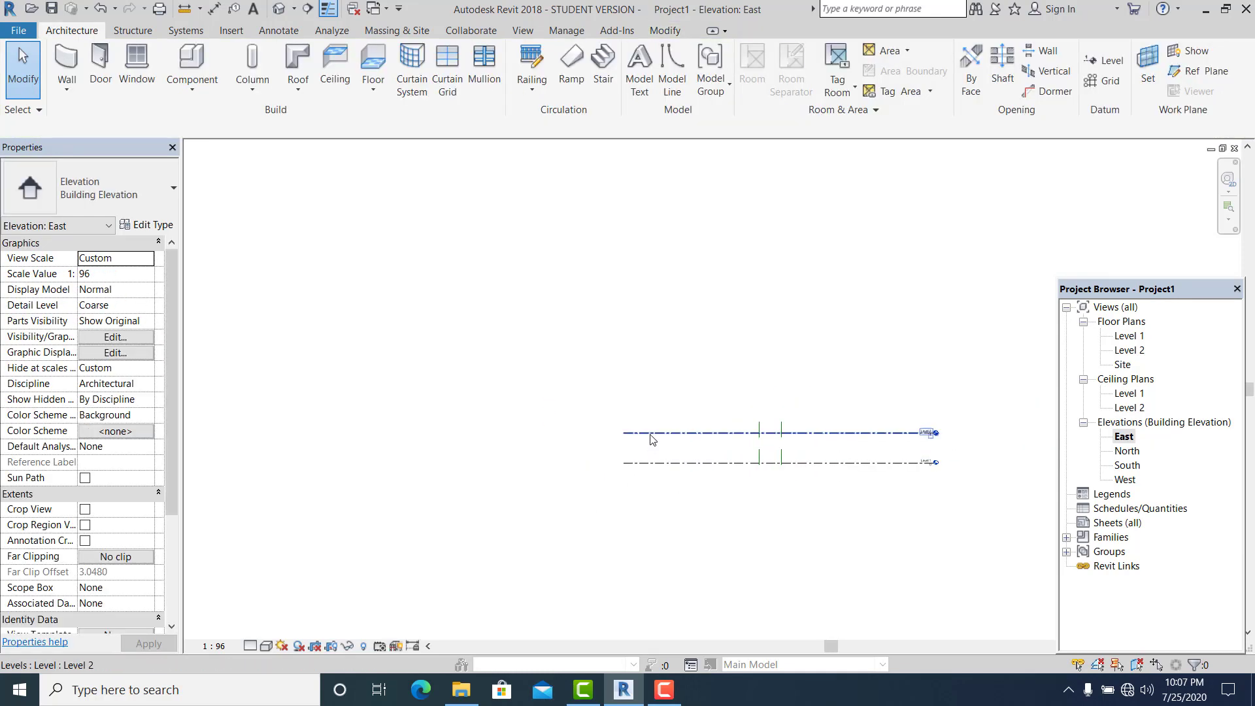
- Extend the left ends of the two aligned level lines farther out from the reference planes
left_click(653, 433)
left_click_drag(368, 415, 359, 415)
left_click(664, 518)
scroll(664, 518, "down", 2)
scroll(670, 521, "down", 2)
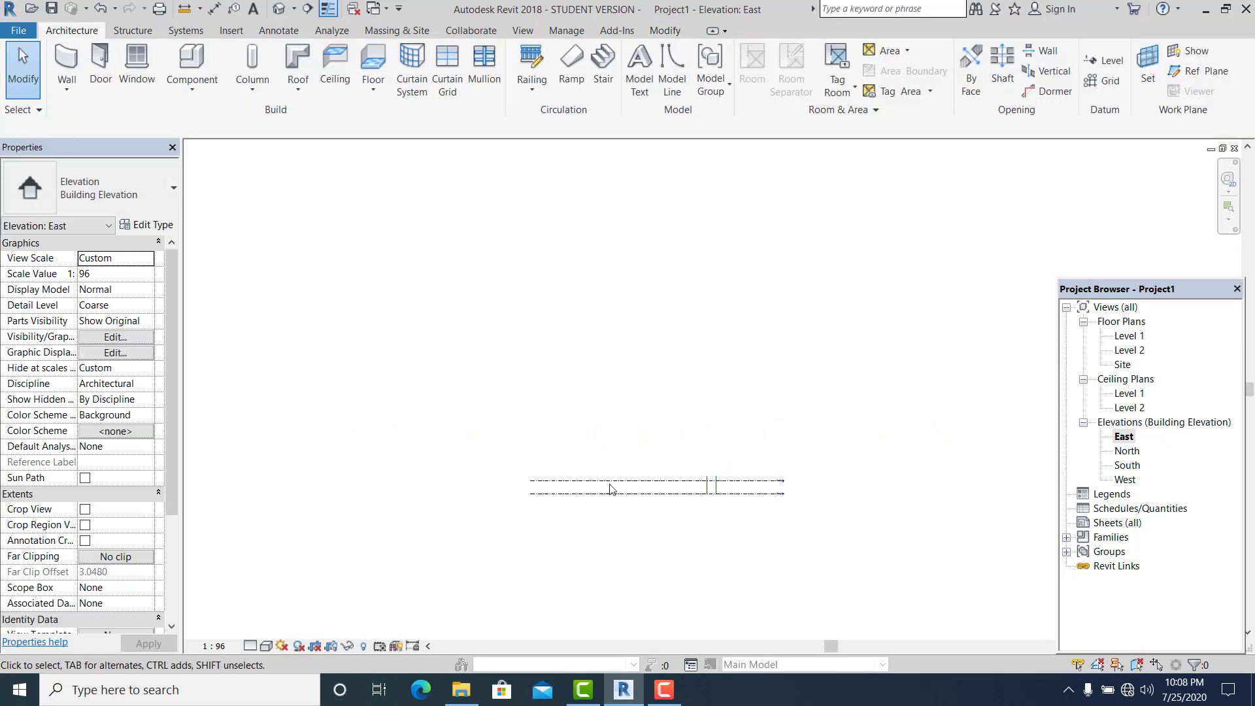
- Add levels above Level 2 up to Level 31 by picking lines, each offset 4 m above the level line below
scroll(610, 485, "up", 2)
middle_click_drag(673, 502, 618, 528)
scroll(618, 527, "up", 2)
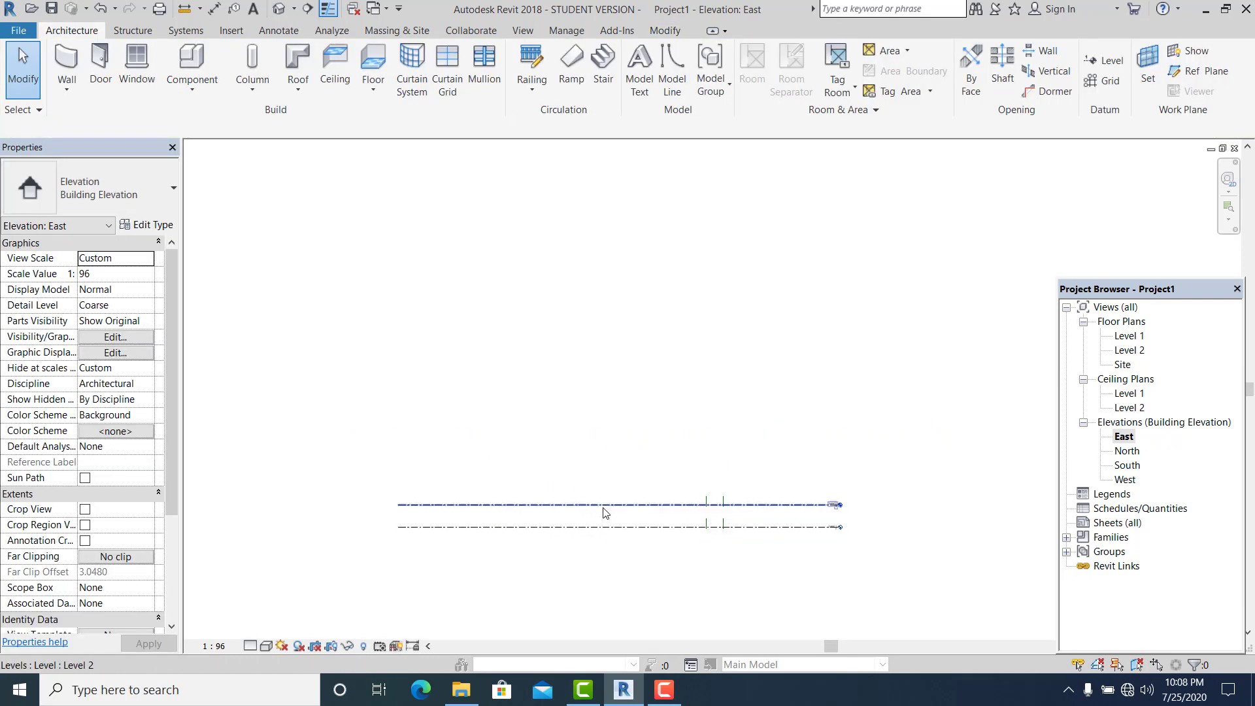
left_click(604, 506)
right_click(603, 506)
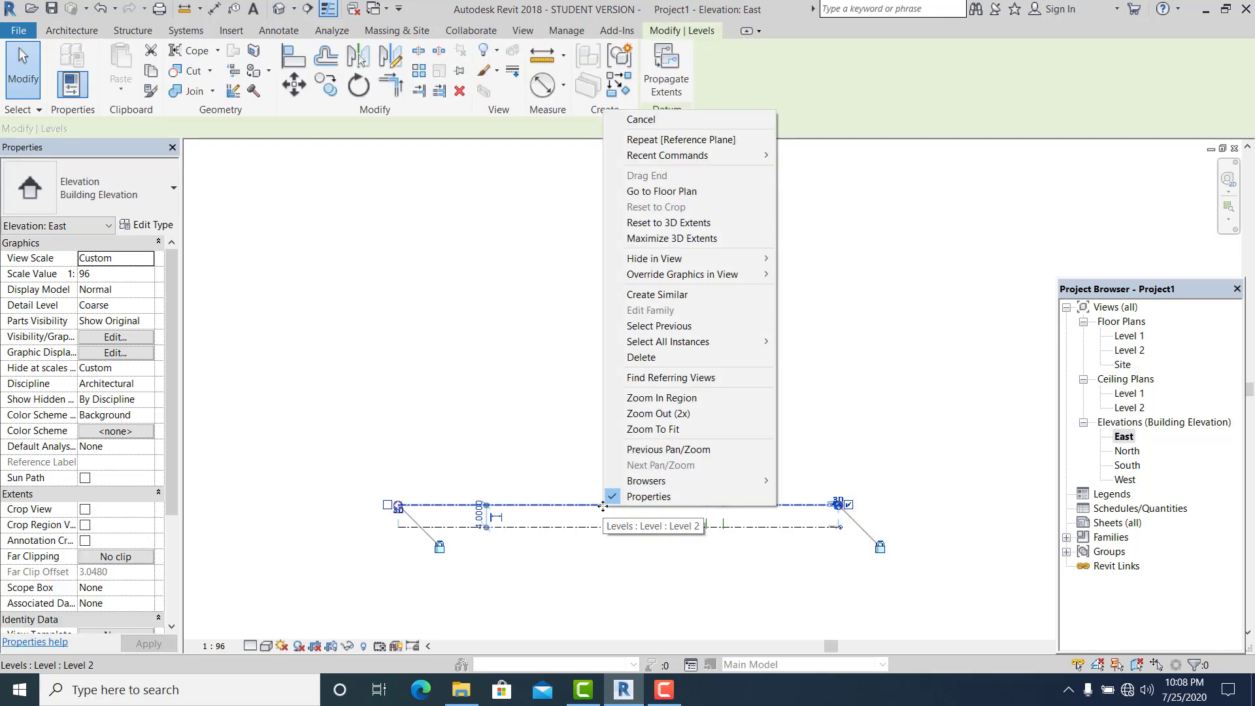
left_click(711, 293)
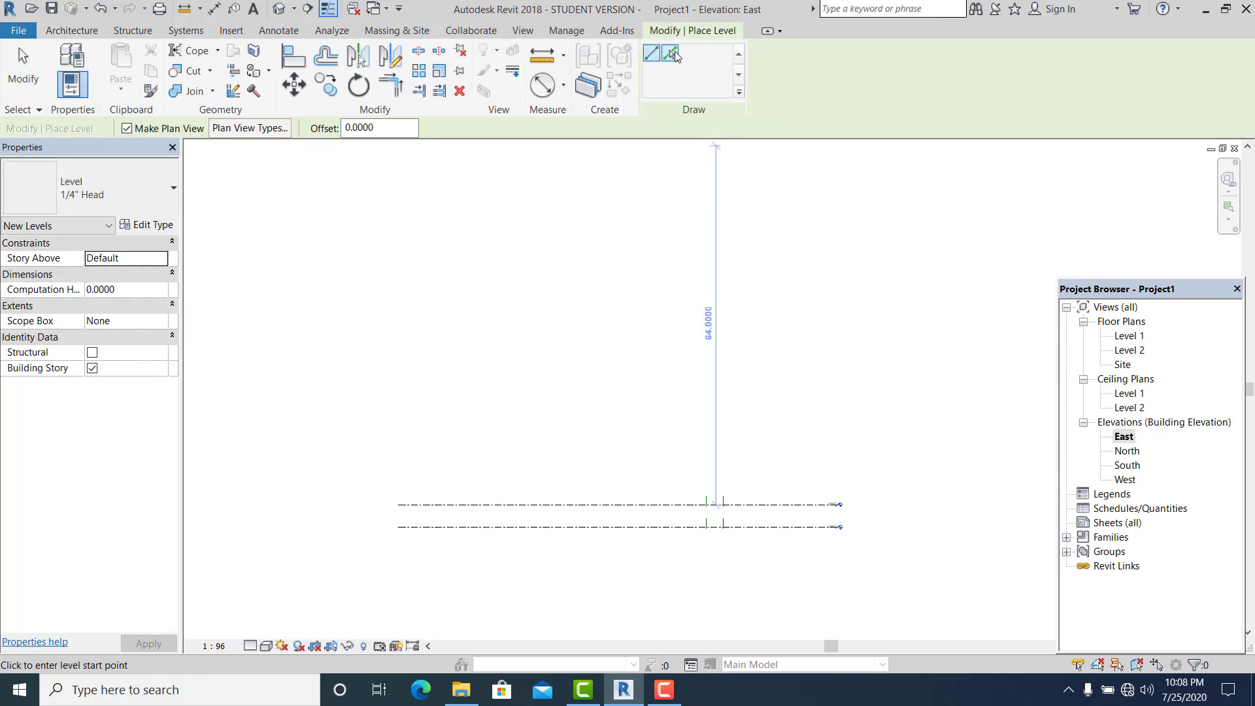
left_click(670, 53)
left_click(392, 128)
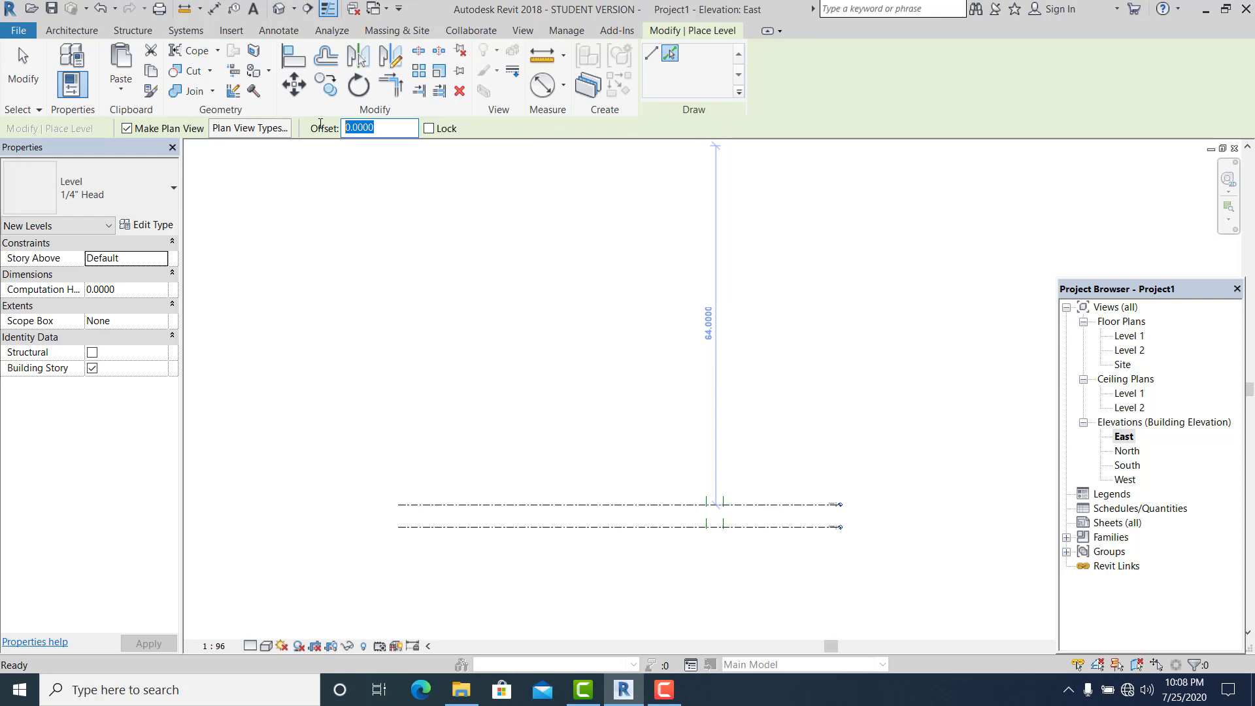
type("4")
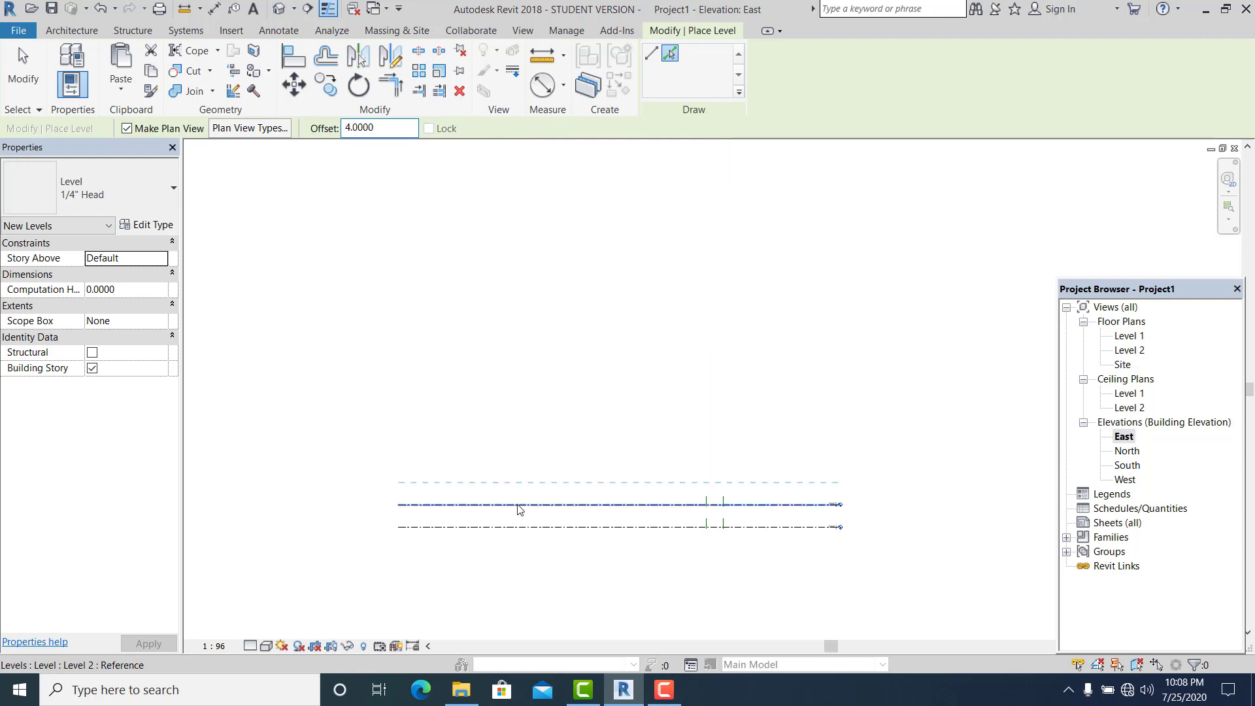
left_click(518, 504)
left_click(533, 482)
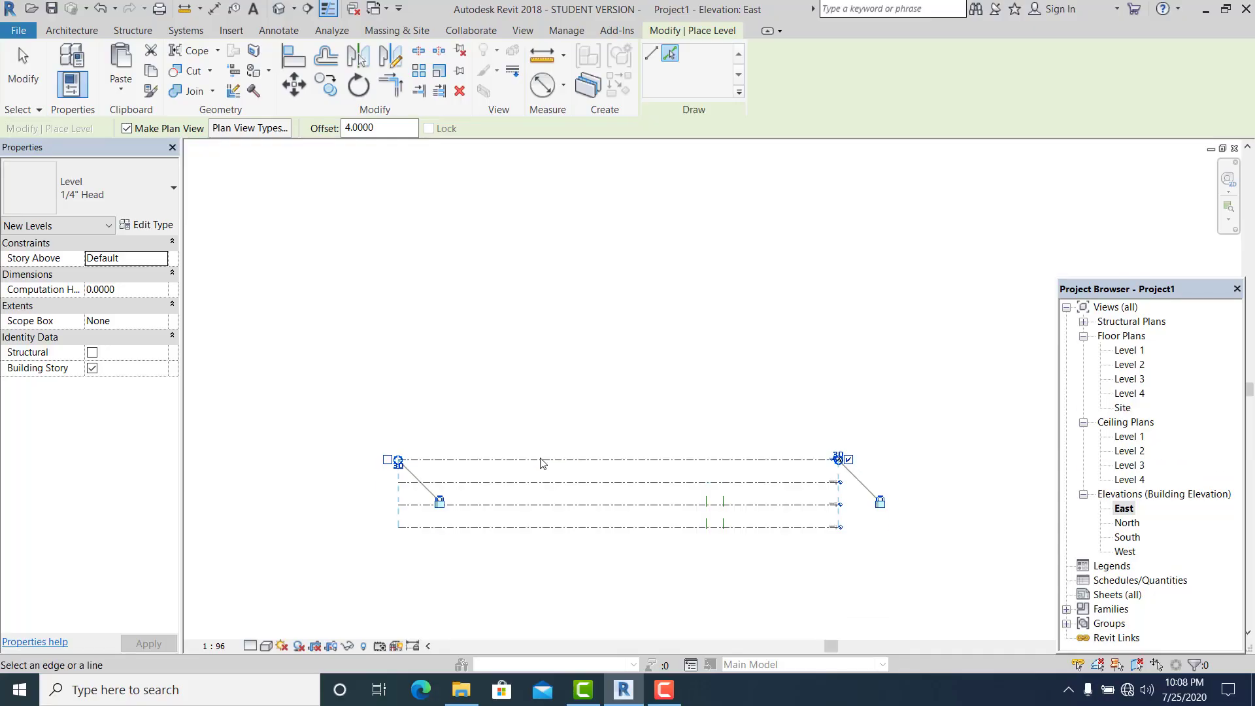
left_click(549, 460)
left_click(559, 438)
left_click(565, 414)
left_click(572, 392)
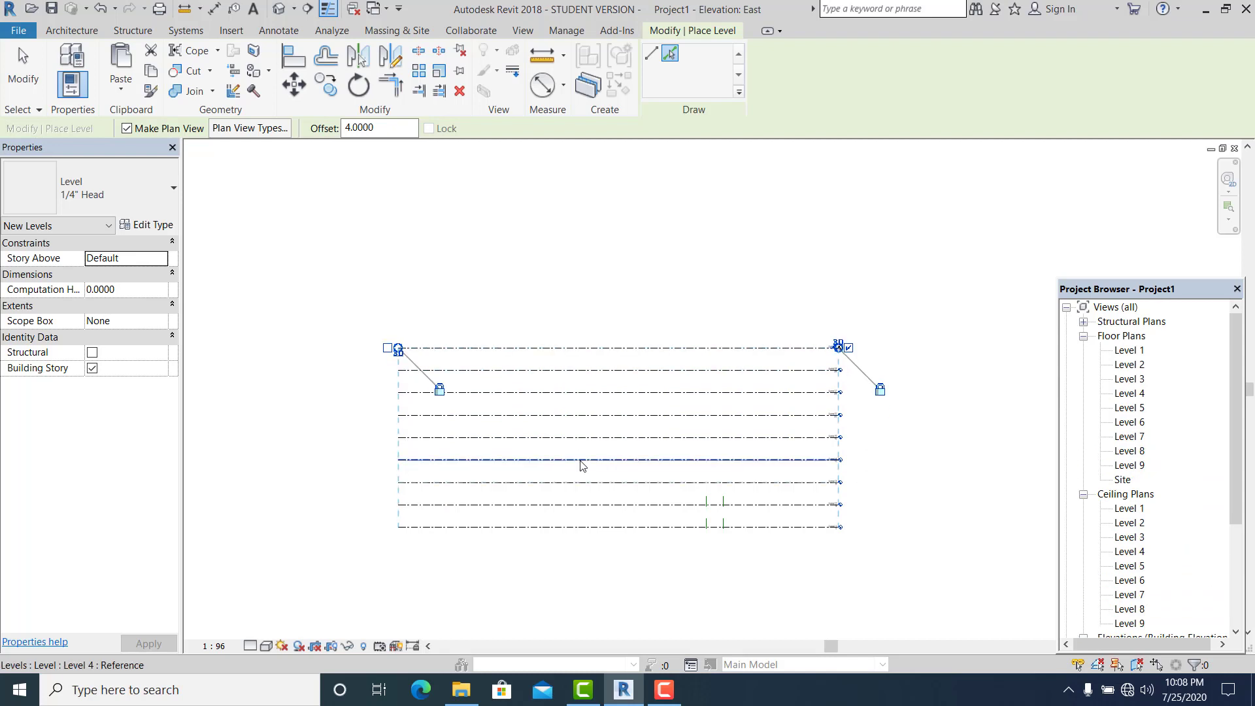
left_click(615, 370)
left_click(617, 348)
left_click(621, 325)
left_click(627, 303)
left_click(633, 280)
middle_click_drag(655, 258, 649, 387)
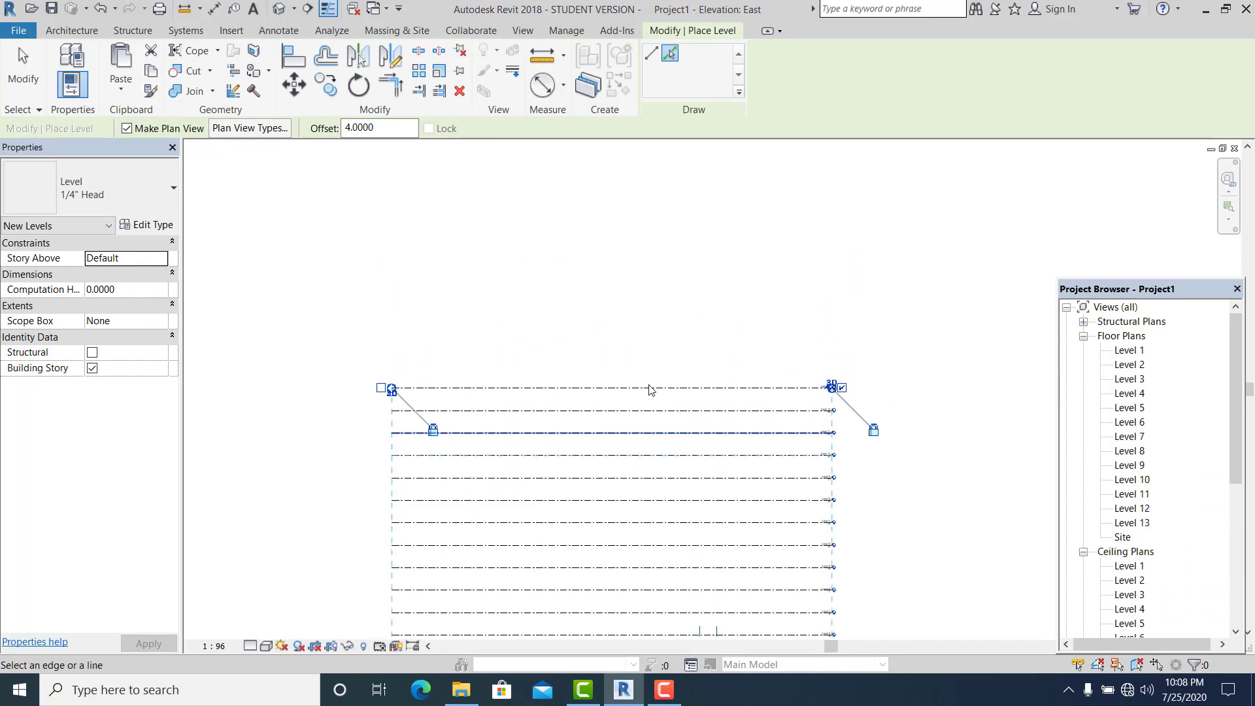
left_click(650, 386)
left_click(659, 364)
left_click(662, 342)
left_click(665, 319)
left_click(671, 297)
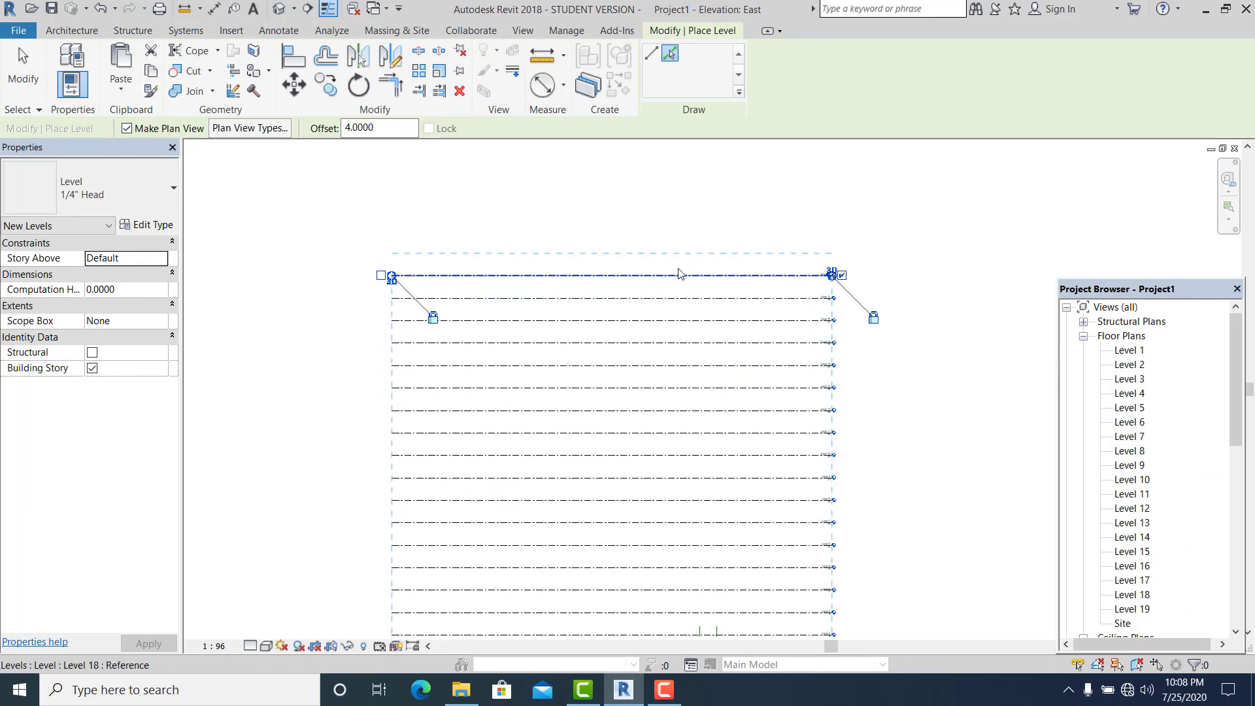
left_click(677, 275)
left_click(683, 253)
left_click(685, 231)
middle_click_drag(685, 210, 689, 370)
left_click(687, 346)
left_click(691, 324)
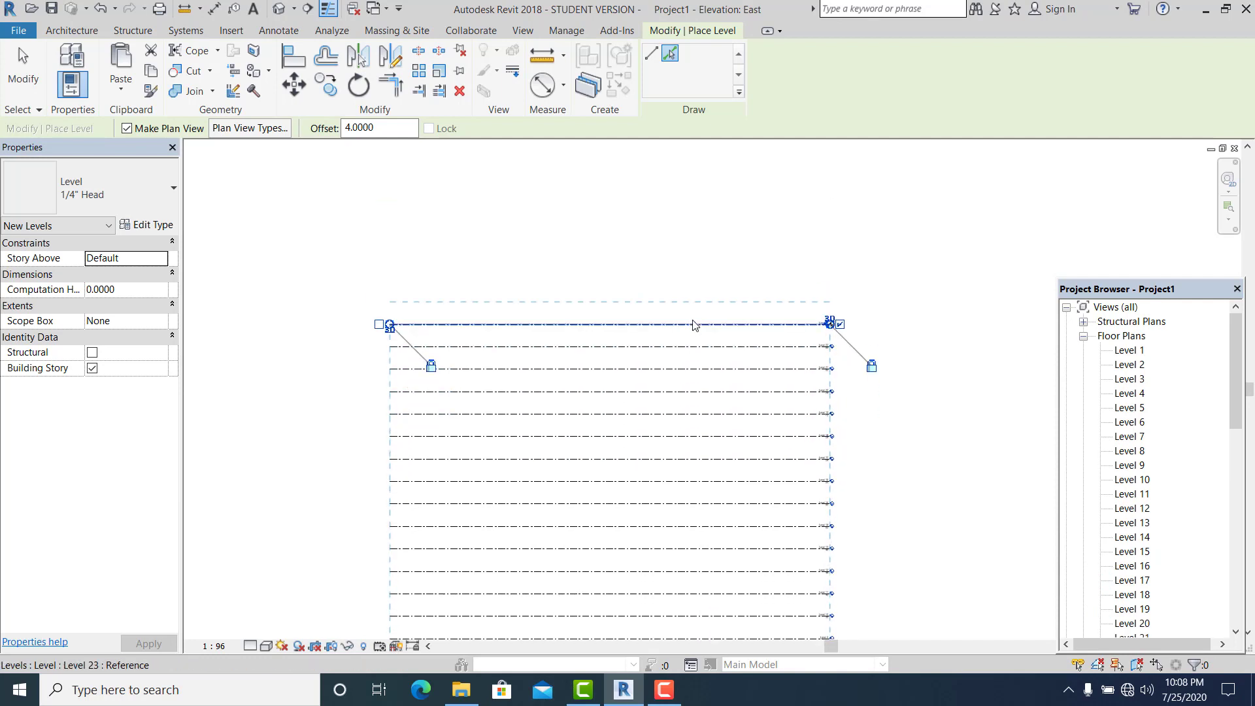
left_click(696, 302)
left_click(704, 279)
left_click(712, 257)
left_click(714, 258)
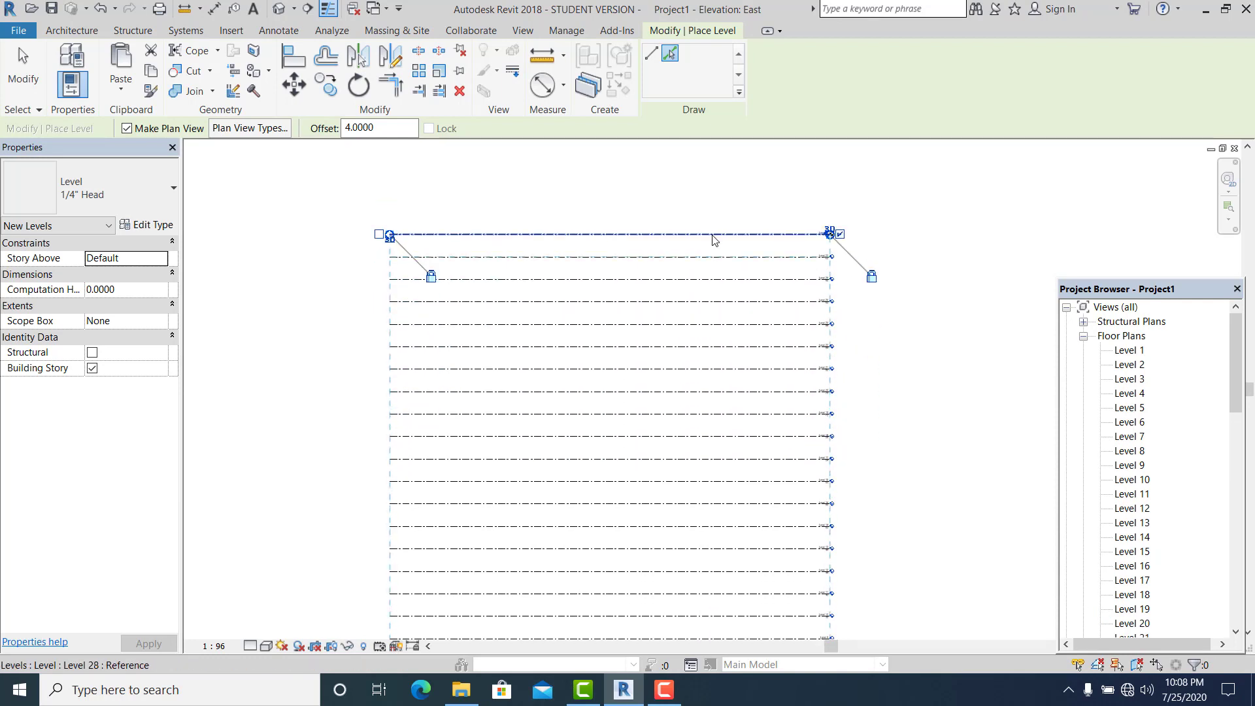
left_click(719, 236)
left_click(725, 214)
left_click(734, 190)
scroll(739, 216, "down", 1)
scroll(680, 412, "down", 2)
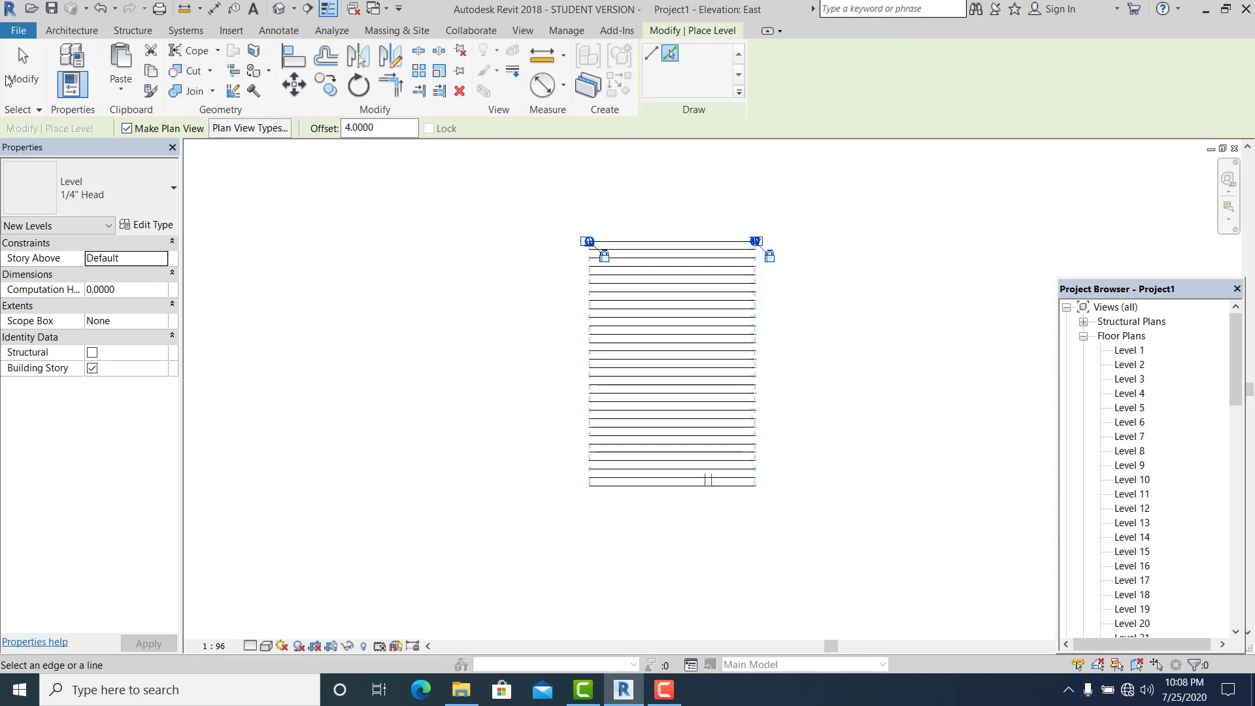
left_click(12, 77)
- Start a Model In-Place component in the Mass category with the name Mass 1
scroll(535, 451, "up", 1)
middle_click_drag(592, 529, 562, 537)
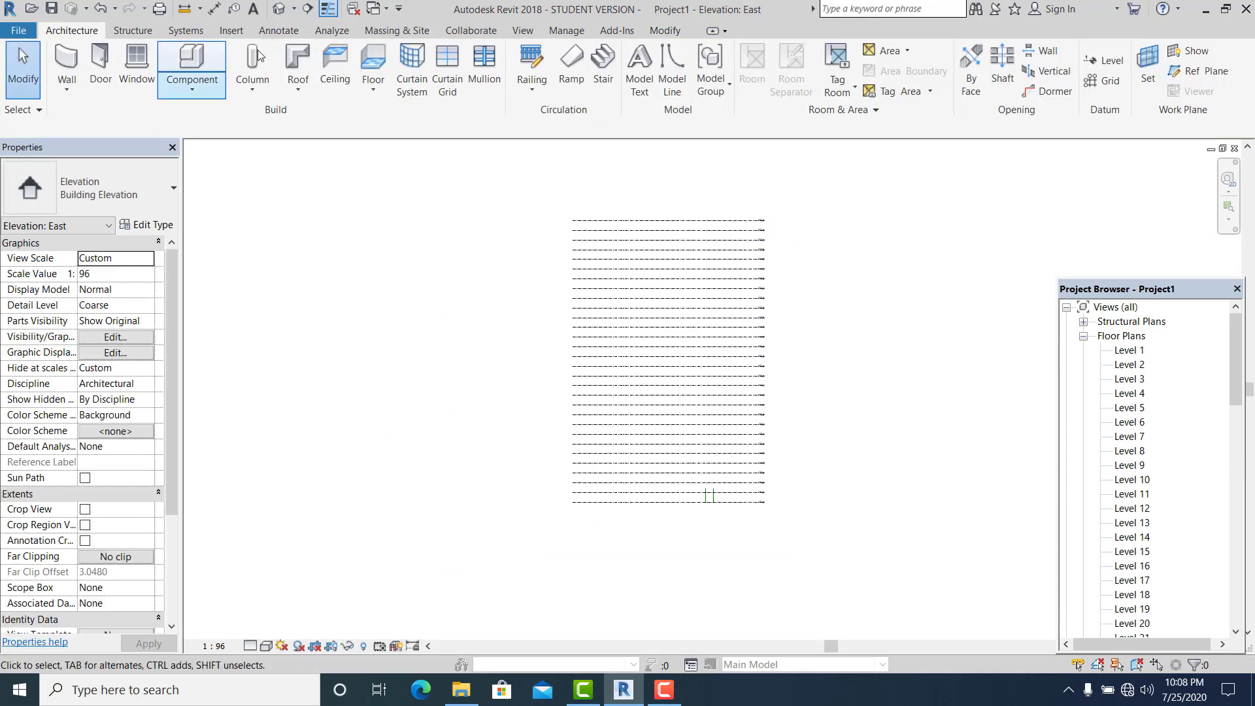
left_click(199, 93)
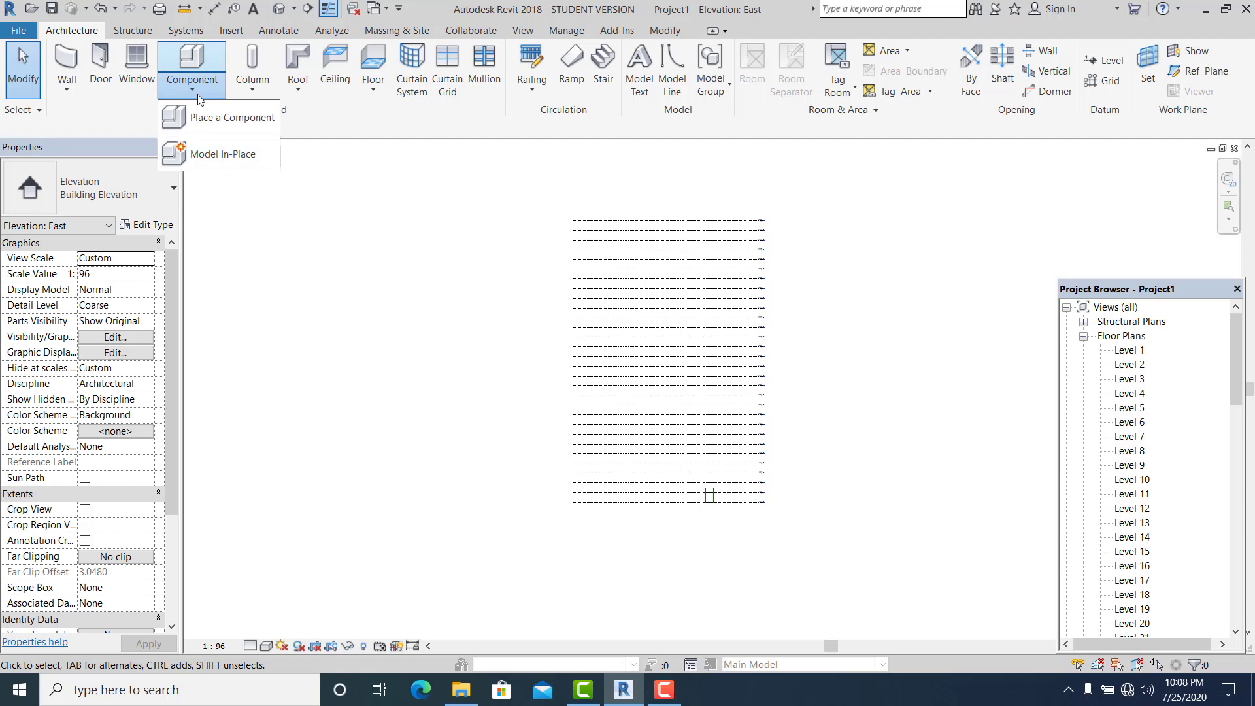
left_click(204, 153)
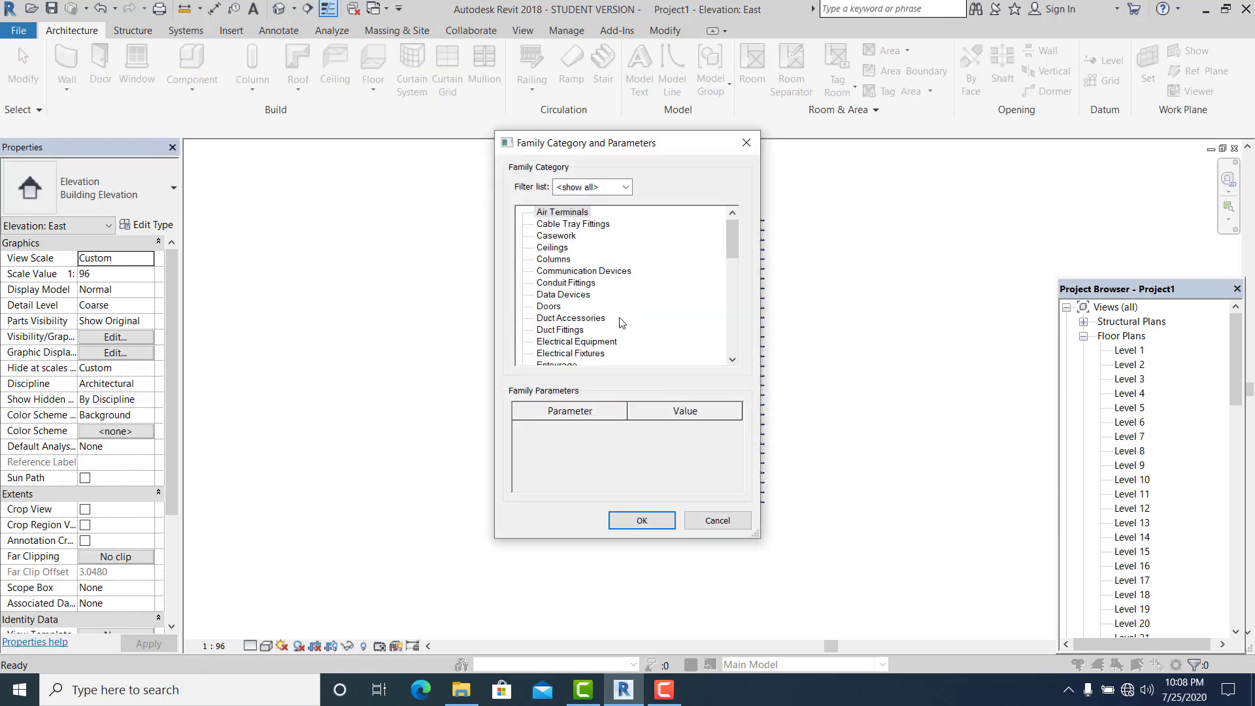
scroll(622, 323, "down", 3)
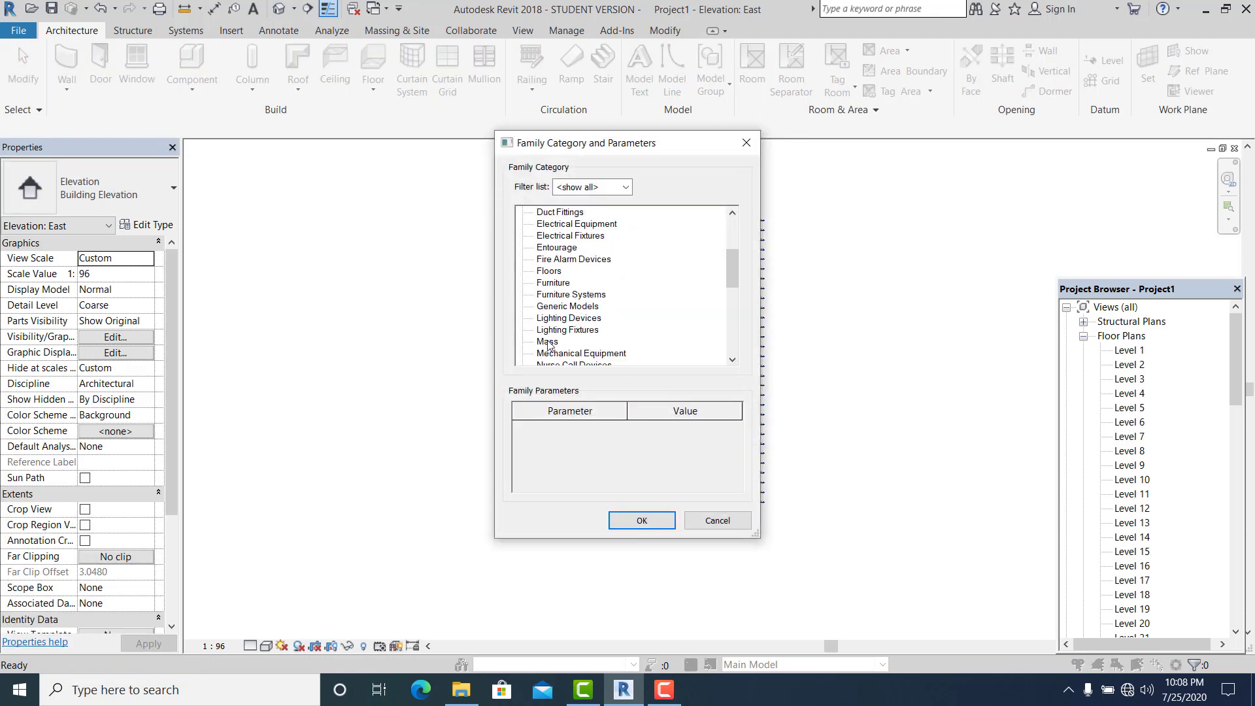
double_click(548, 342)
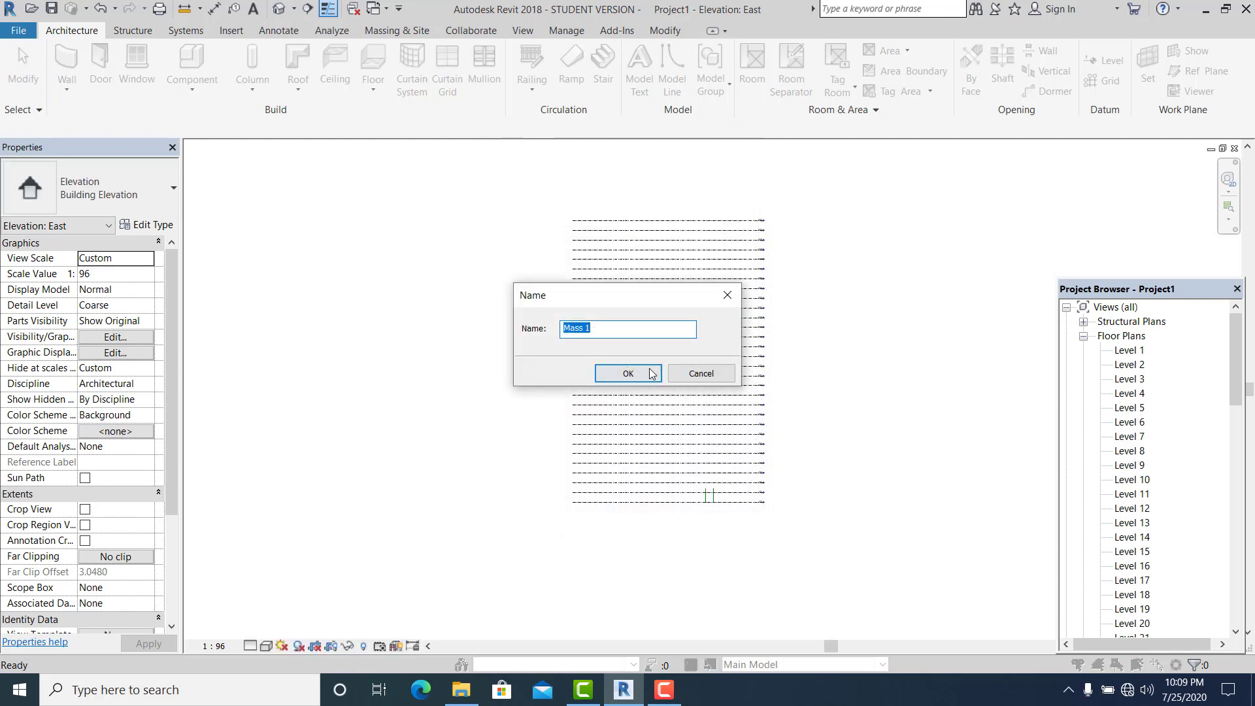
left_click(649, 374)
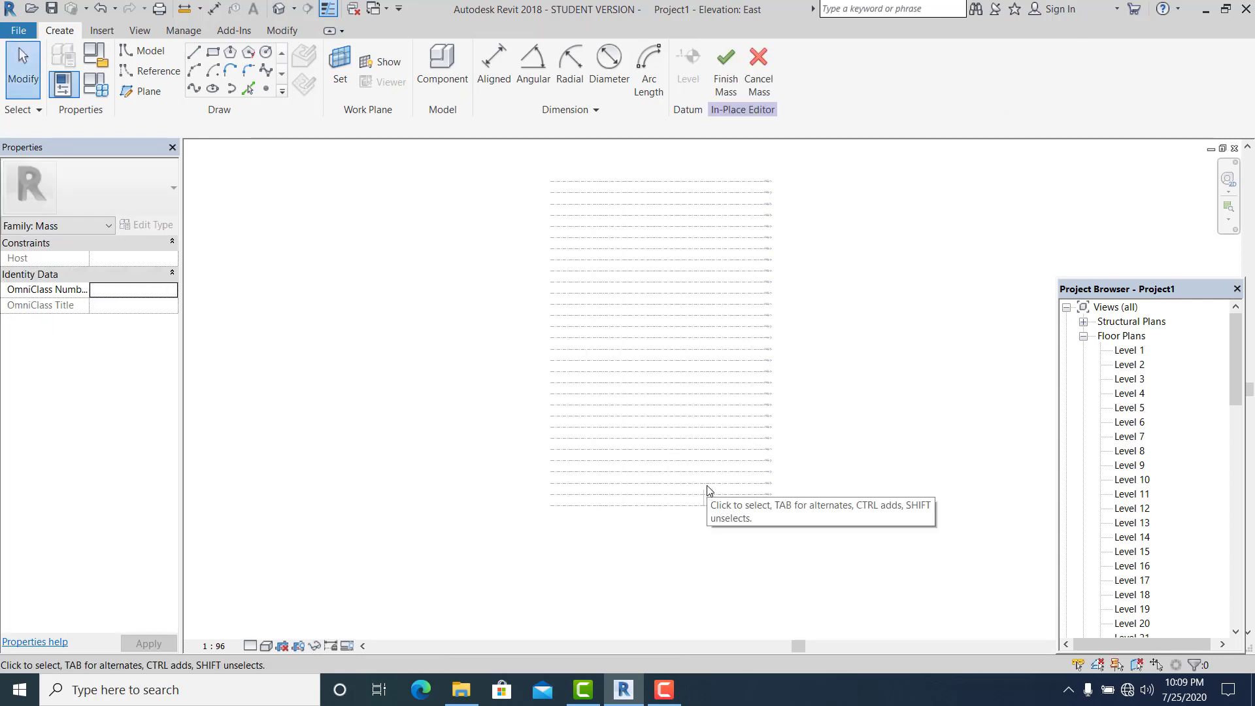
- Start the model Line tool and set Reference Plane : 3 as its work plane
left_click(199, 57)
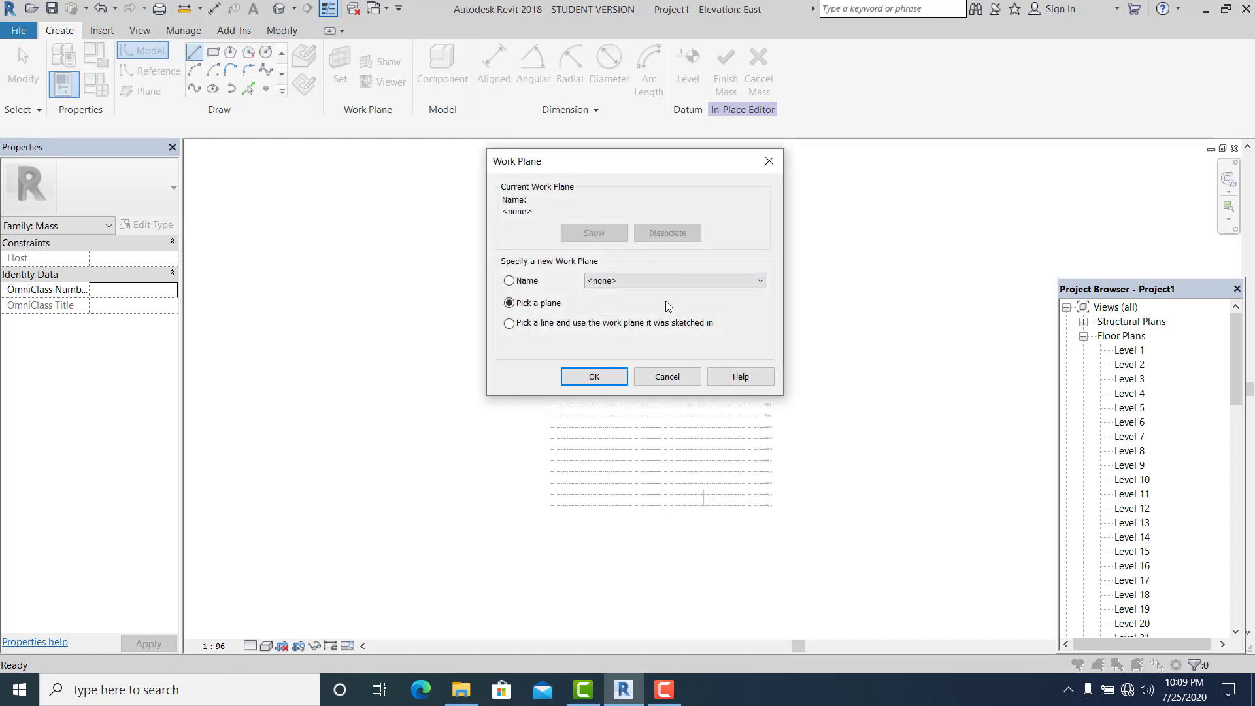
left_click(668, 282)
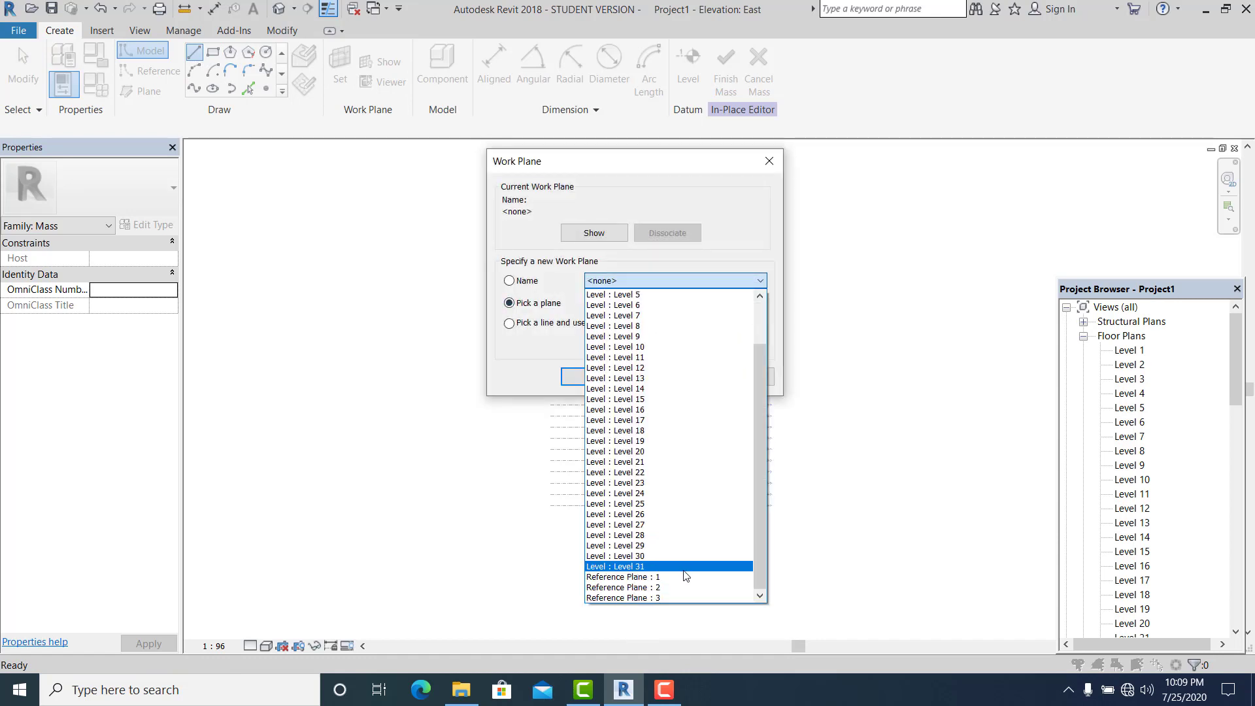
left_click(680, 597)
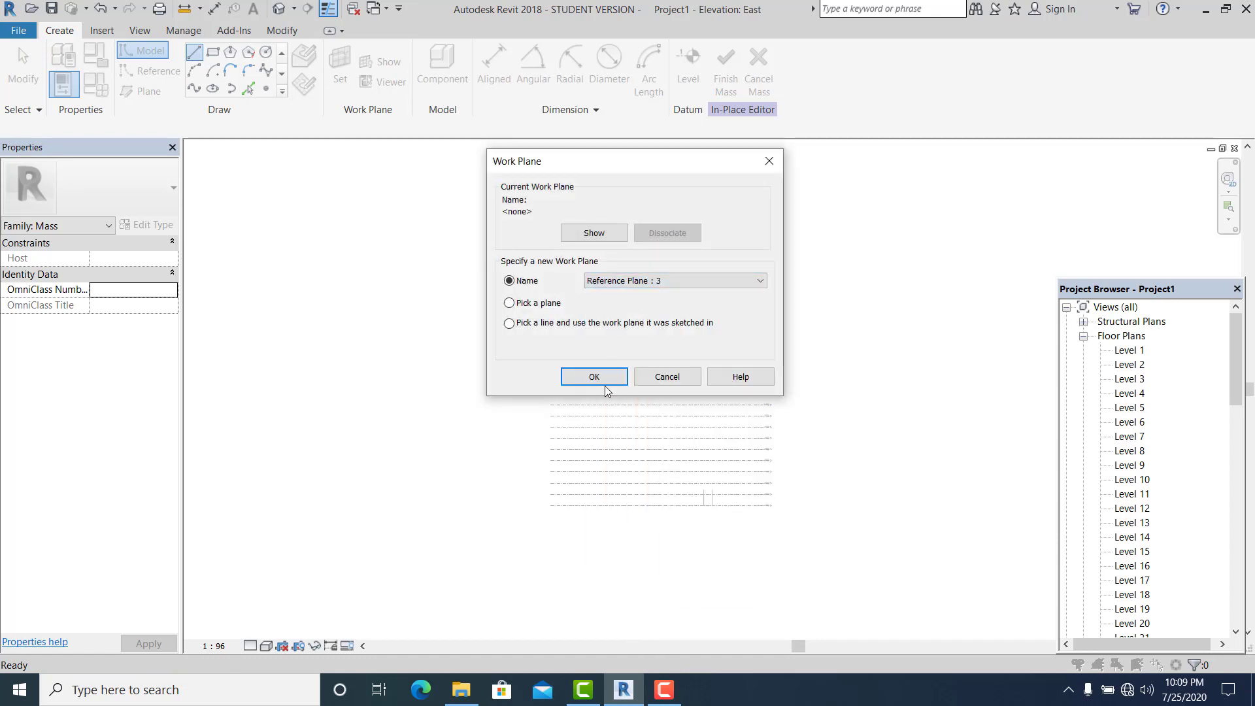
key("Return")
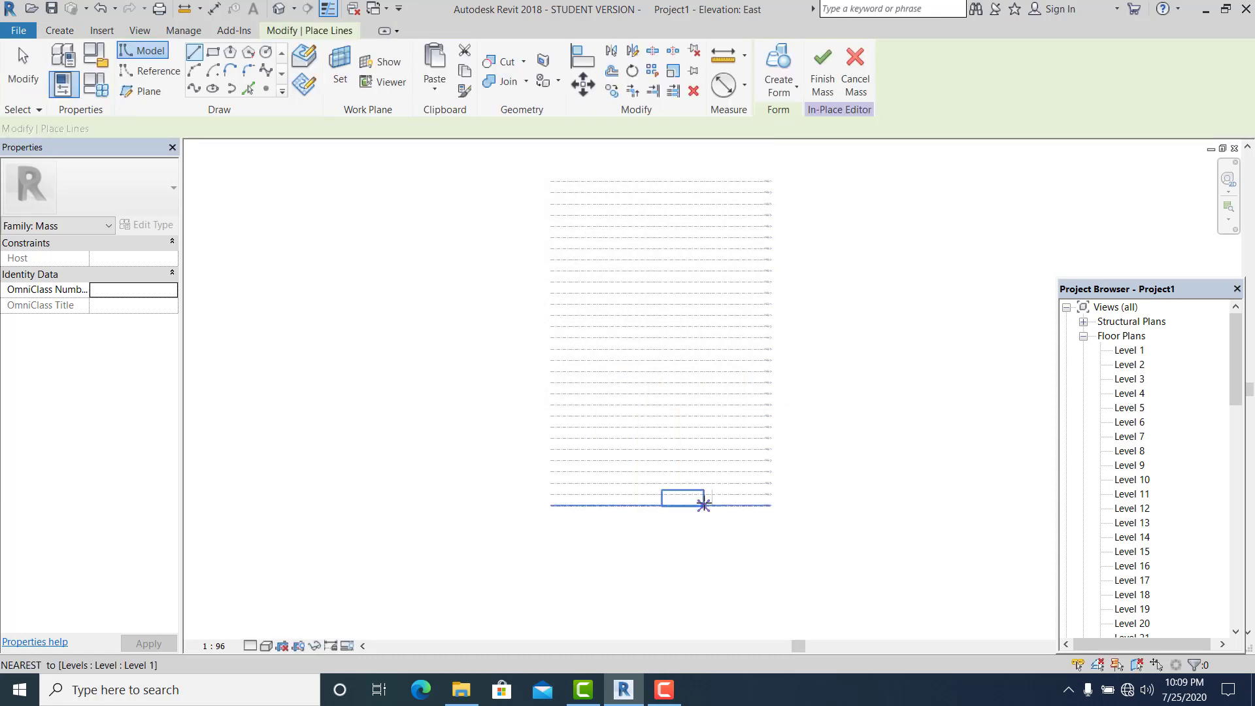
- Try a slightly slanted model line about 116 m long from Level 1 to Level 31, and undo it
left_click(704, 505)
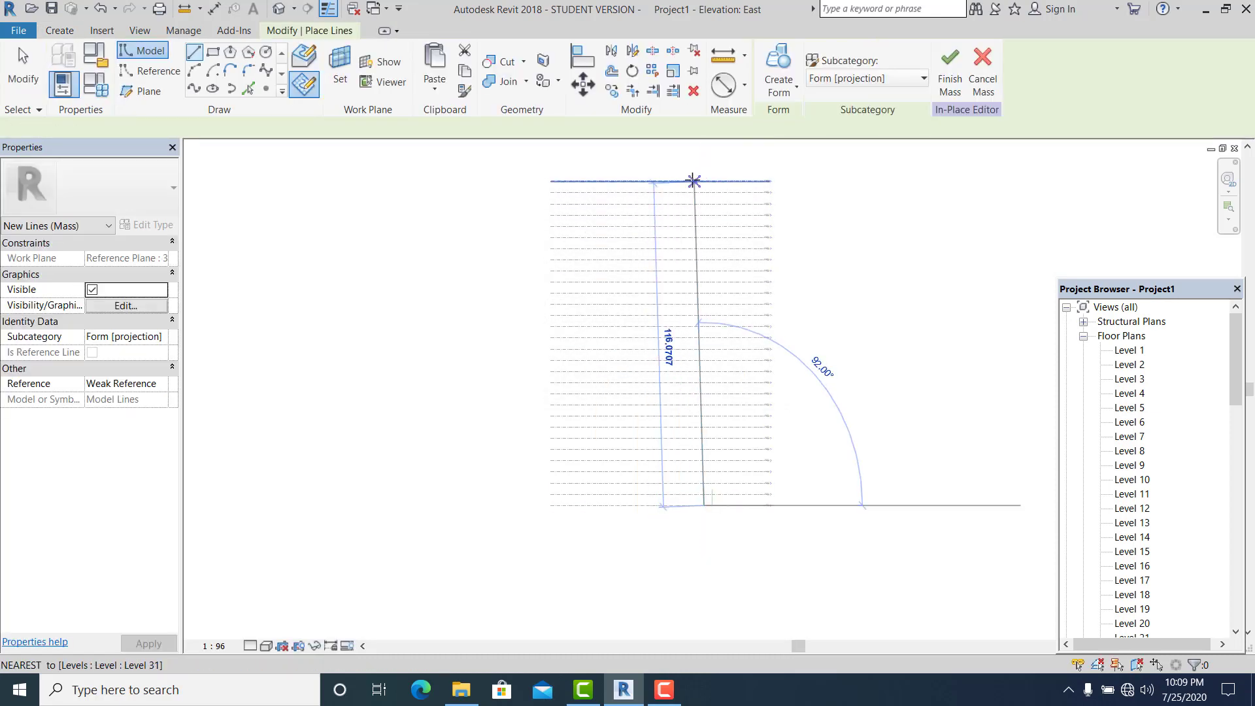
left_click(693, 181)
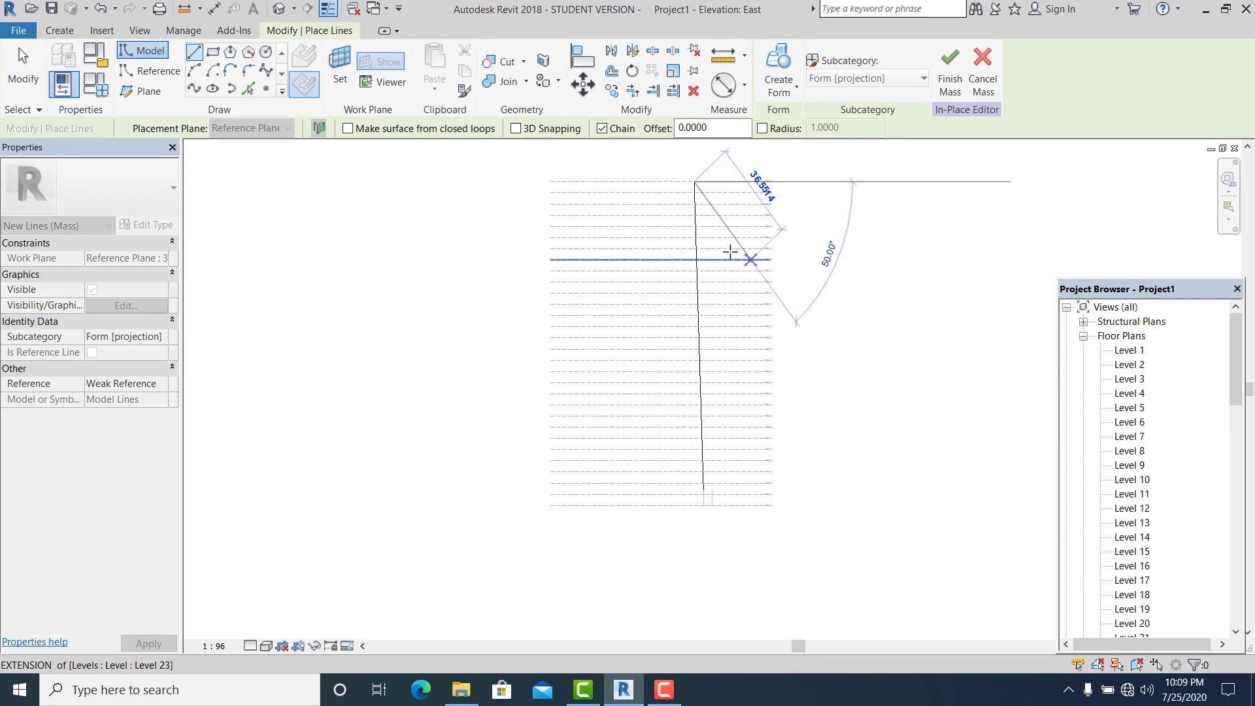
left_click(34, 66)
scroll(630, 261, "up", 2)
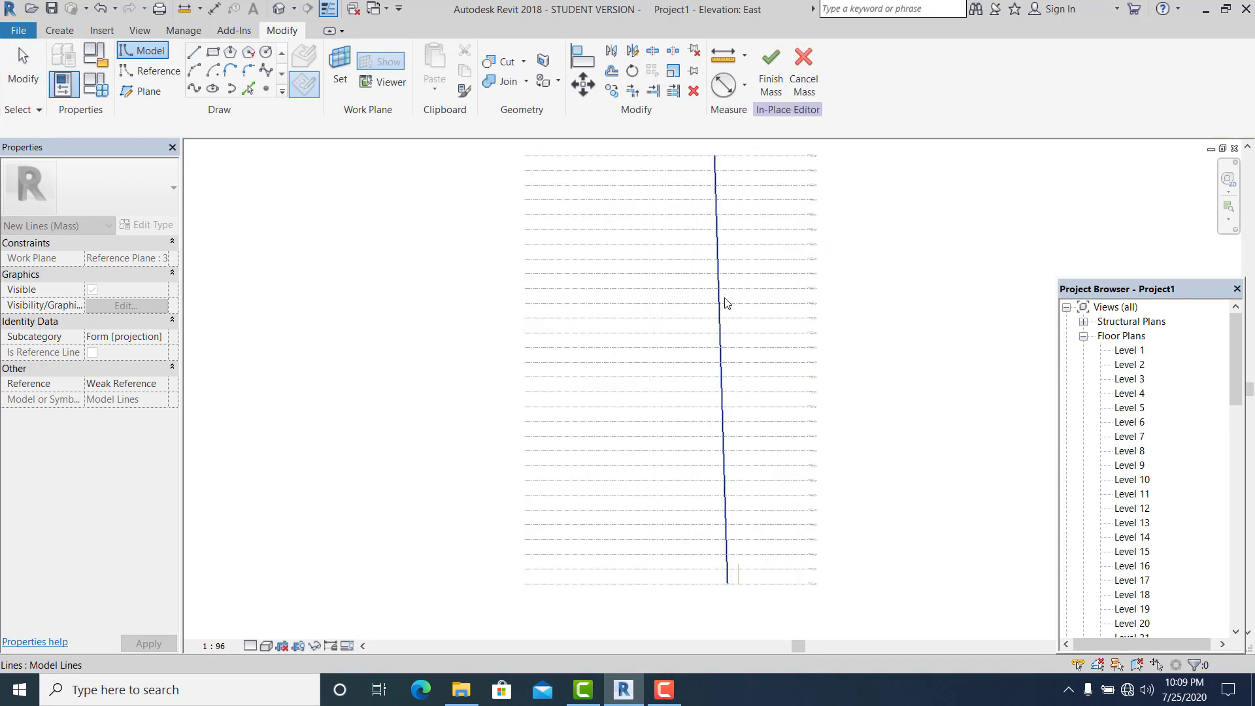
scroll(699, 350, "down", 2)
key("ctrl+z")
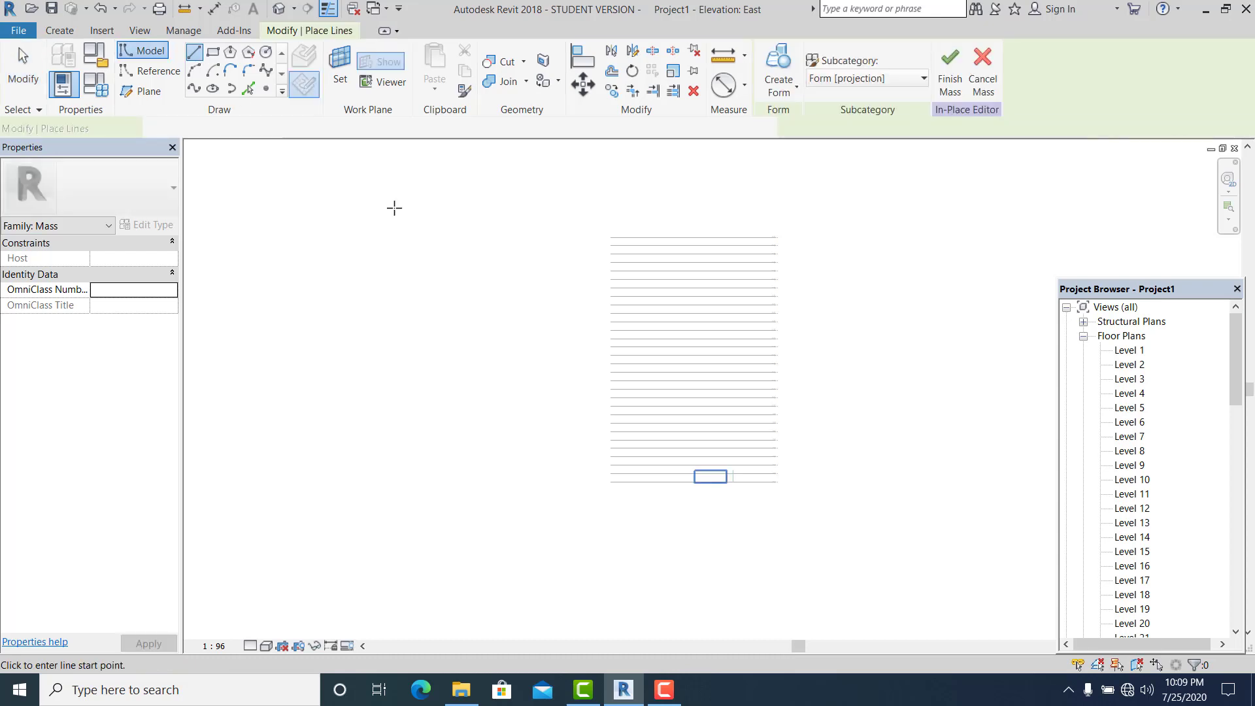
- Draw a vertical 116 m model line from Level 1 up to Level 31, beside the left reference plane
scroll(725, 486, "up", 1)
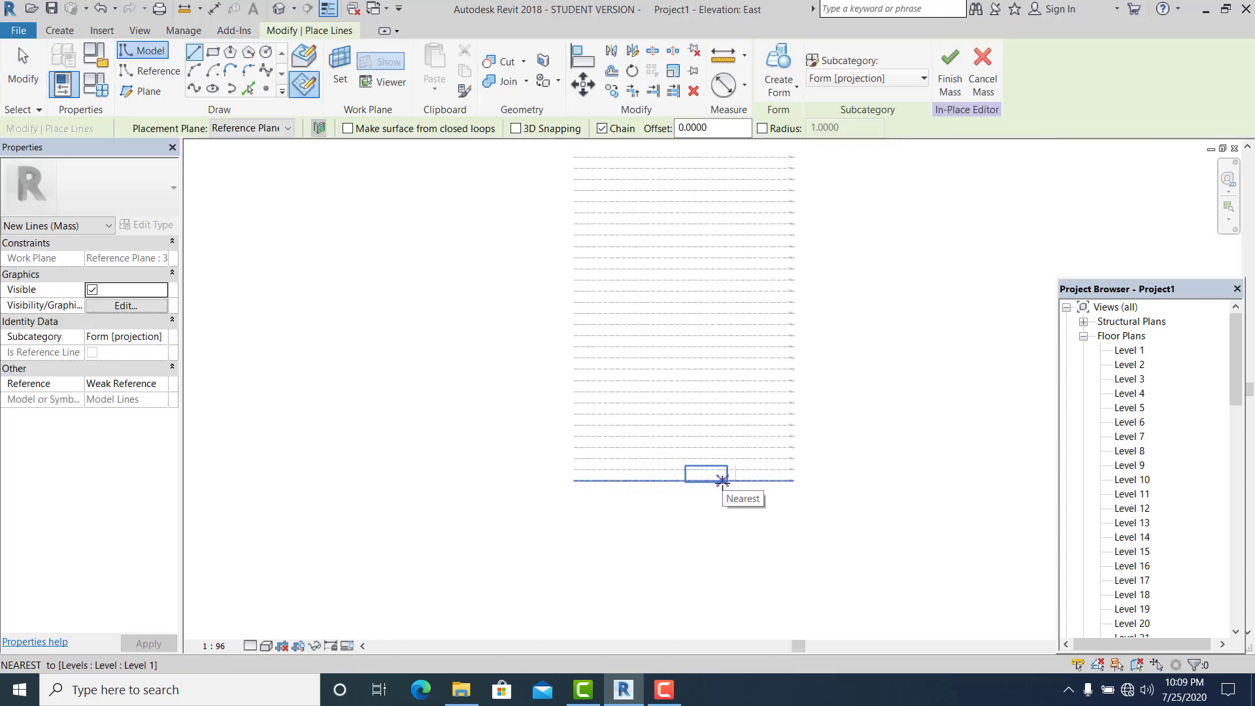
scroll(732, 481, "up", 2)
scroll(737, 474, "up", 2)
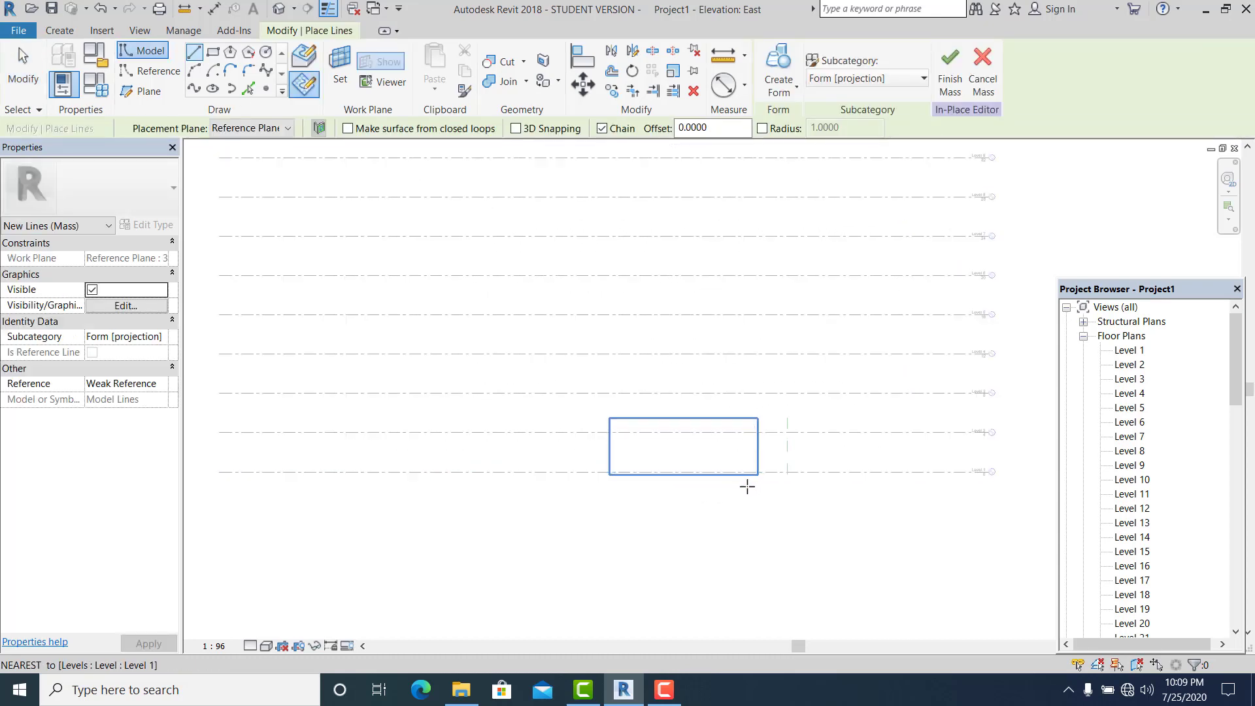
left_click(754, 473)
scroll(751, 356, "down", 3)
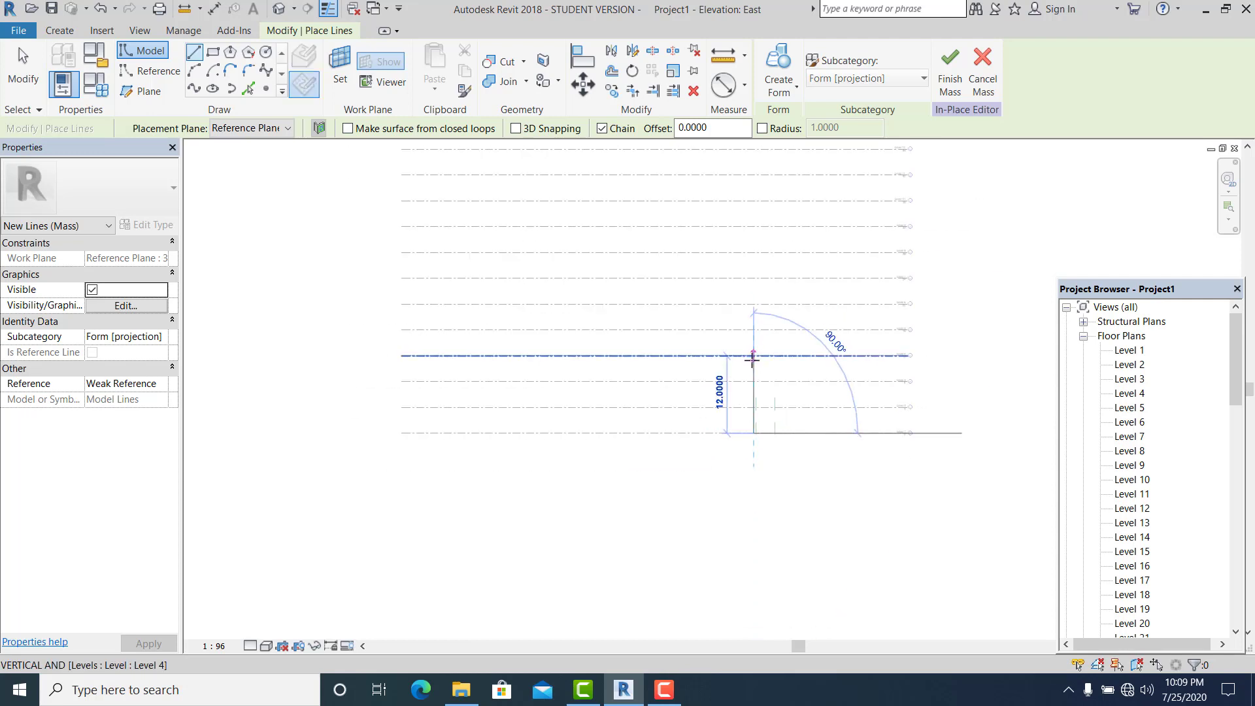
scroll(783, 286, "down", 1)
middle_click_drag(783, 286, 749, 385)
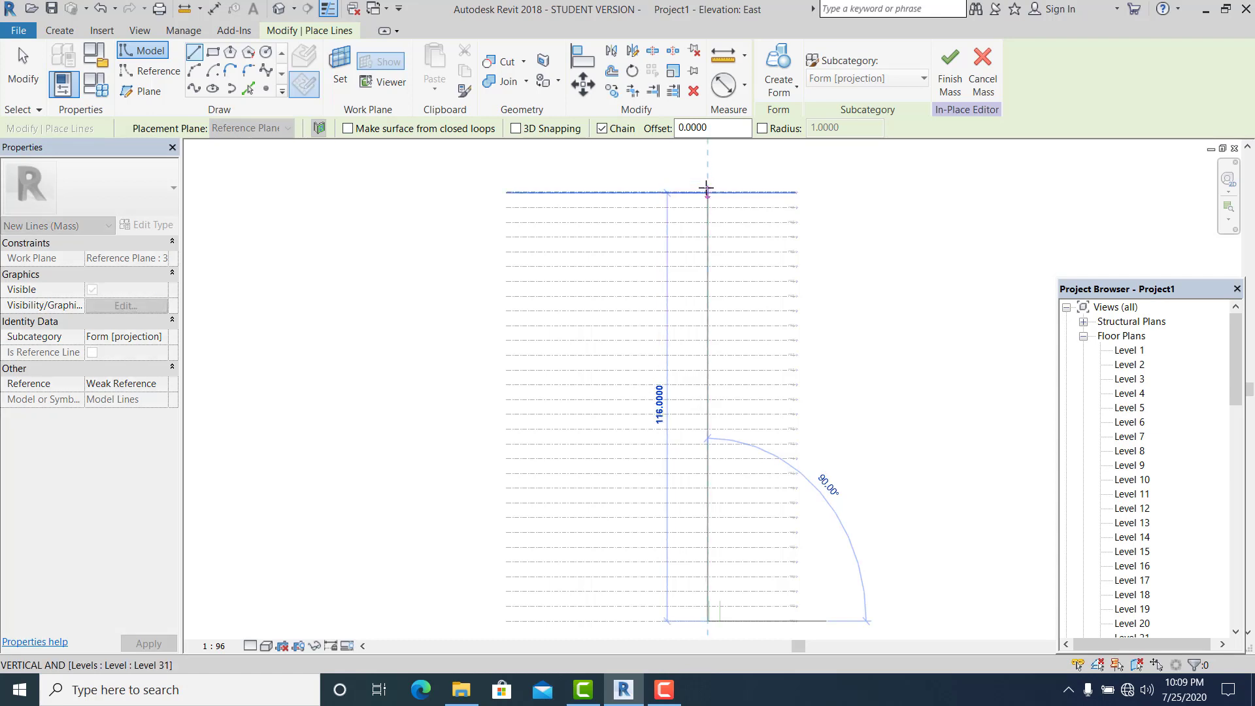
left_click(706, 192)
left_click(26, 72)
- Draw a start-end-radius arc of about 97 m radius from Level 1, 33 m left of the vertical line, to that line's top endpoint, bulging left
scroll(556, 257, "down", 2)
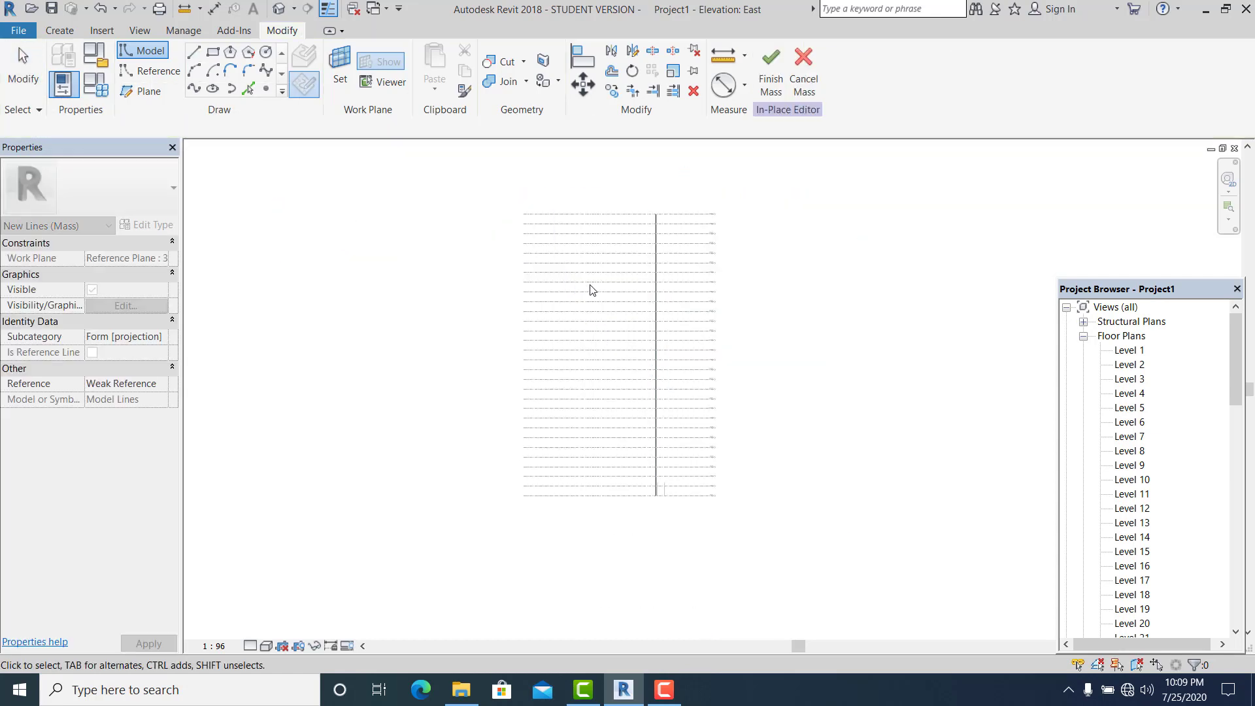
left_click(195, 71)
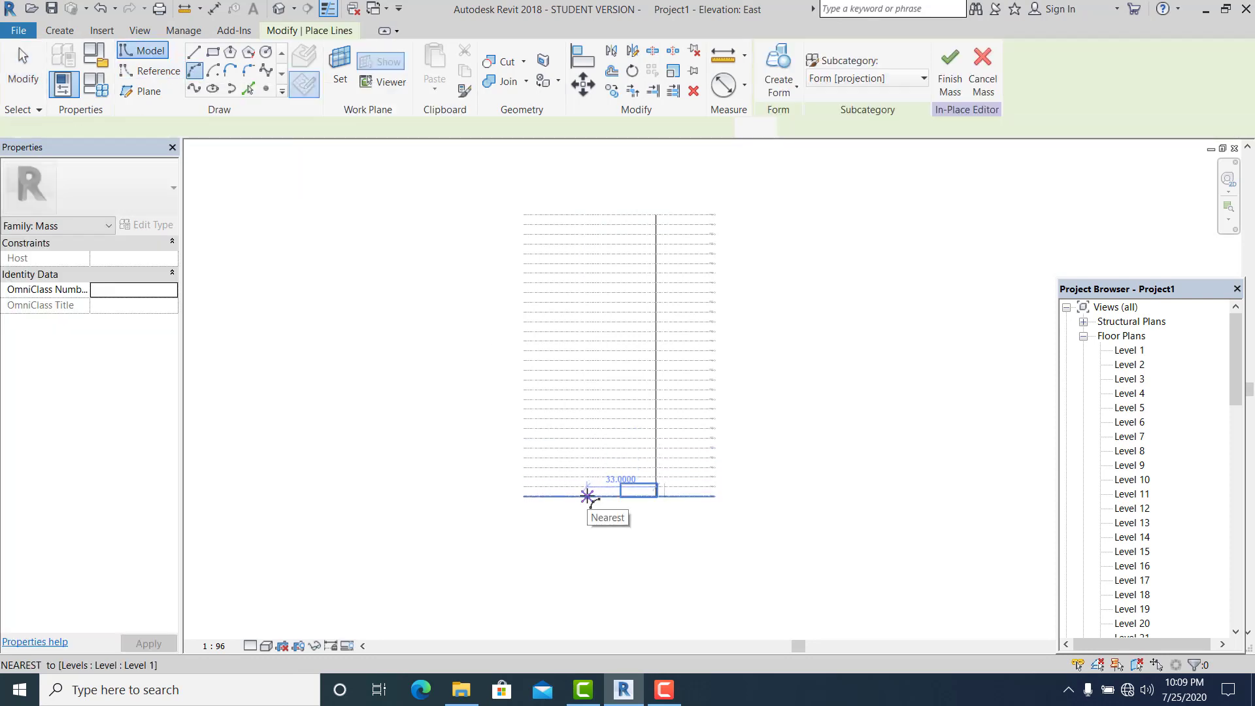
left_click(587, 494)
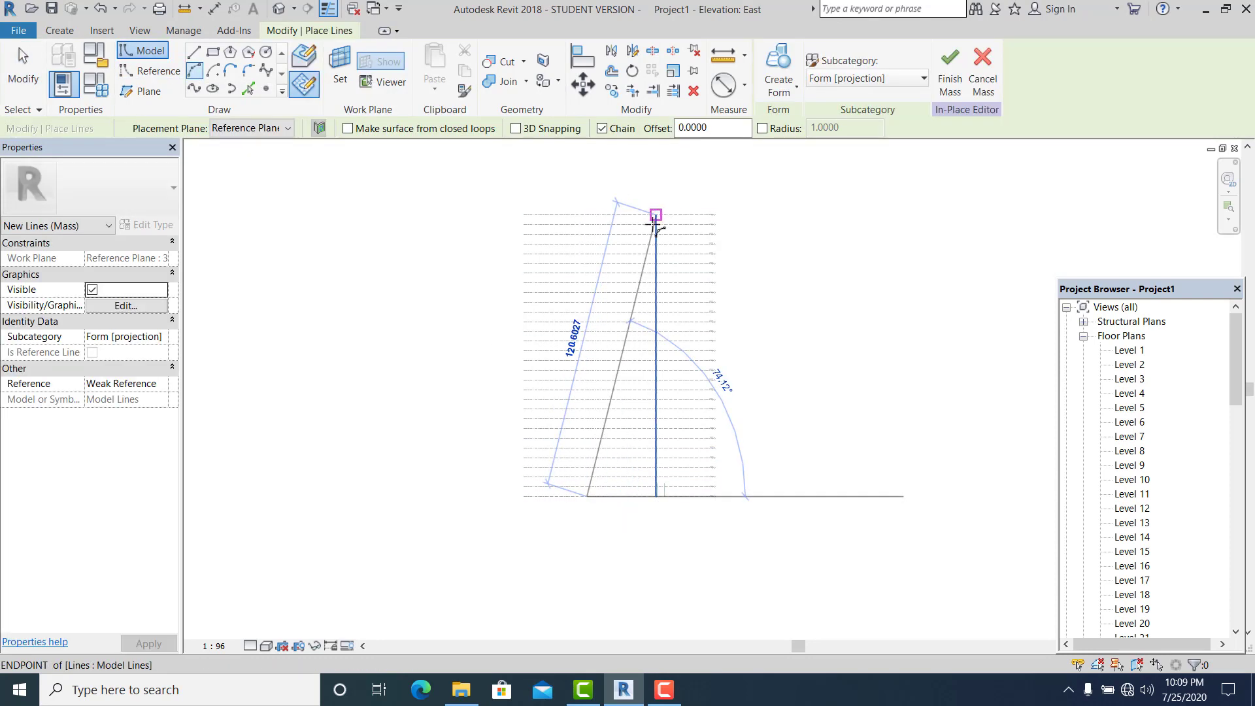
left_click(655, 223)
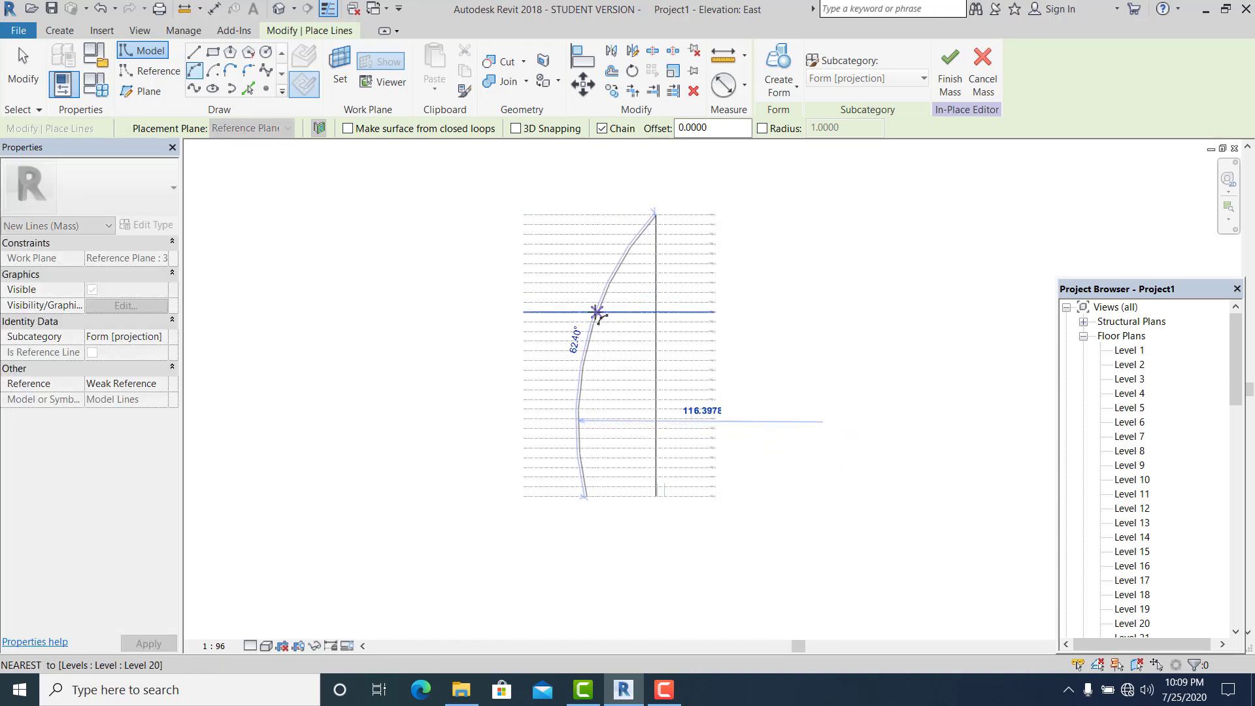
left_click(589, 312)
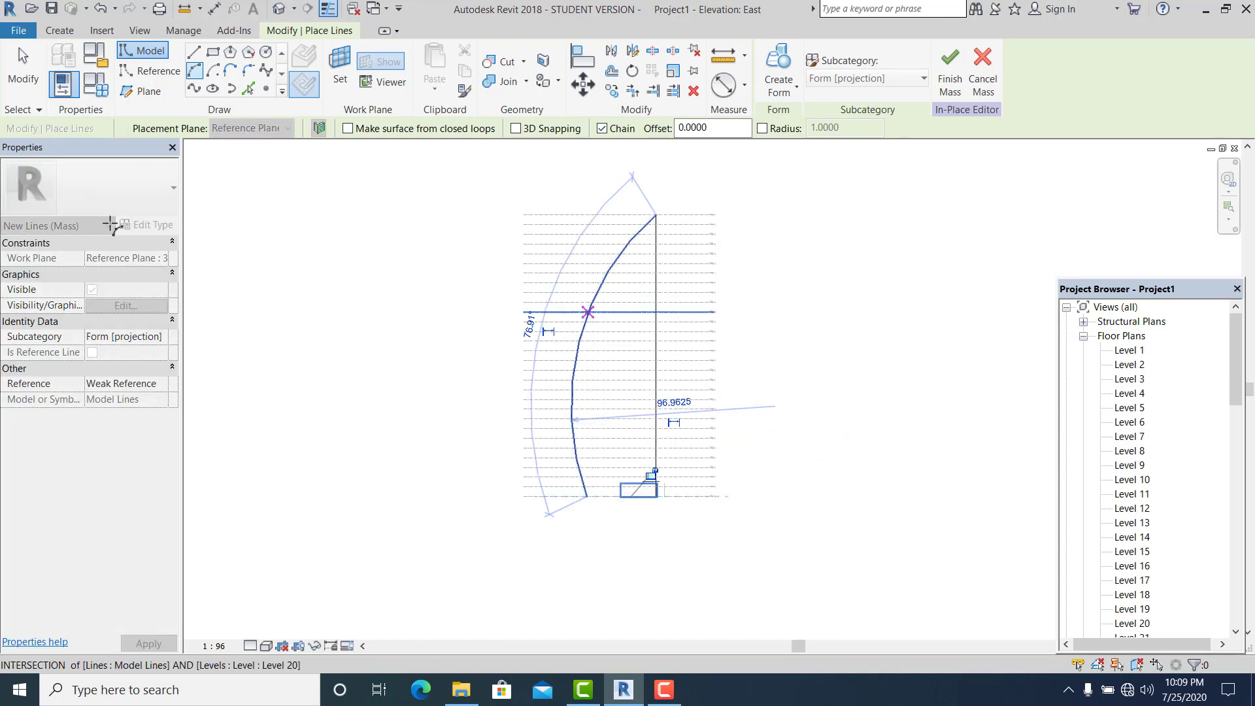
- Add parallel copies with Pick Lines, offsetting the vertical line 5 m away from the arc and the arc 3 m outward
key("Escape")
key("Escape")
scroll(579, 347, "up", 1)
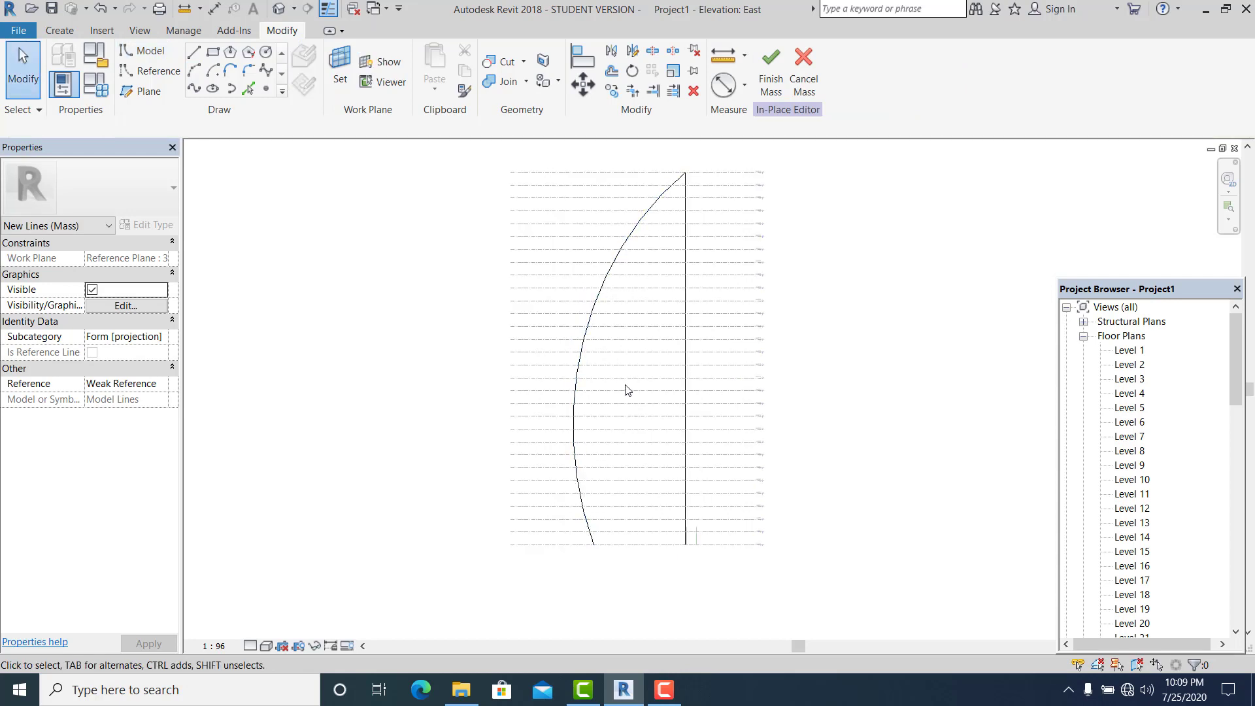
scroll(631, 419, "down", 1)
scroll(665, 448, "up", 1)
scroll(665, 451, "up", 1)
scroll(664, 451, "down", 1)
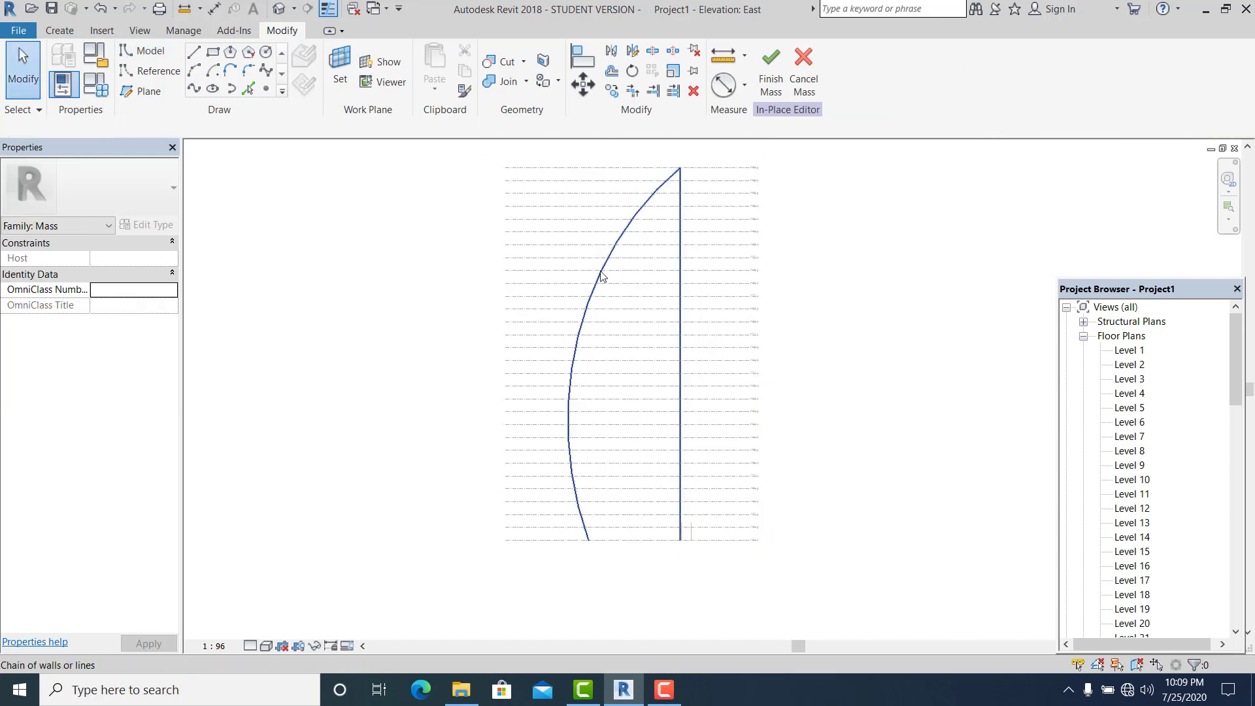
scroll(602, 274, "up", 1)
left_click(256, 91)
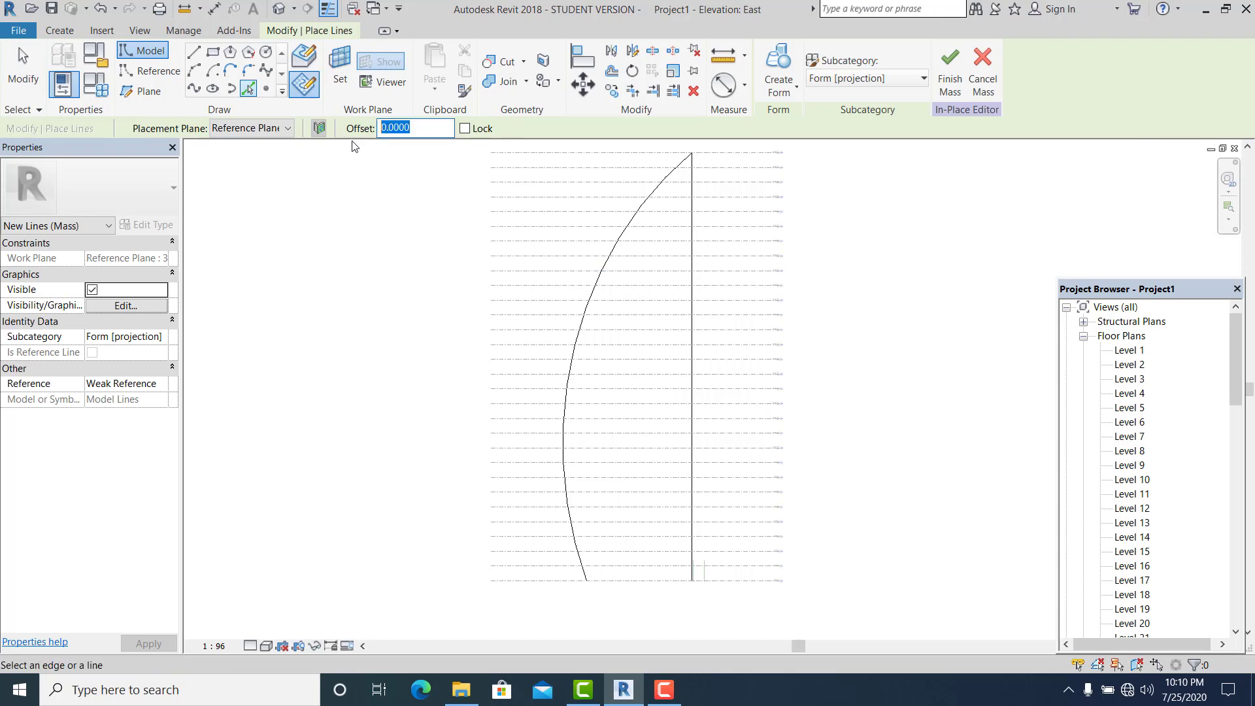
type("5")
left_click(698, 248)
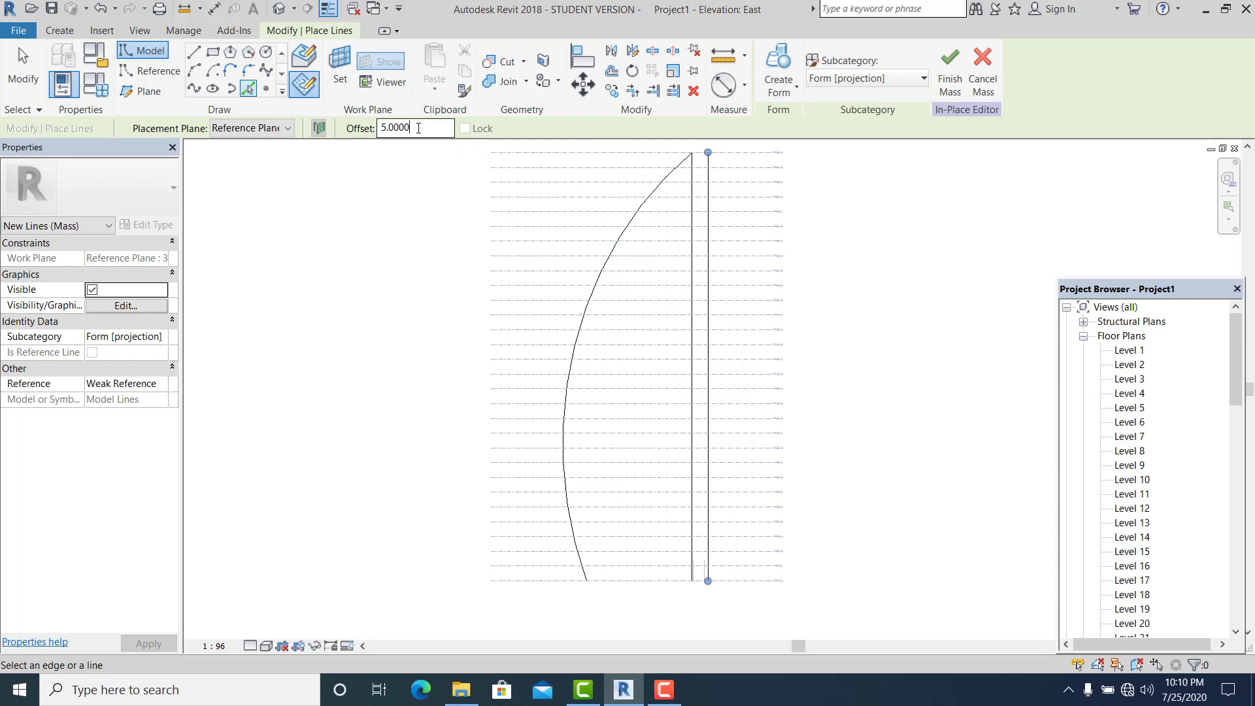
left_click(631, 228)
scroll(606, 314, "down", 1)
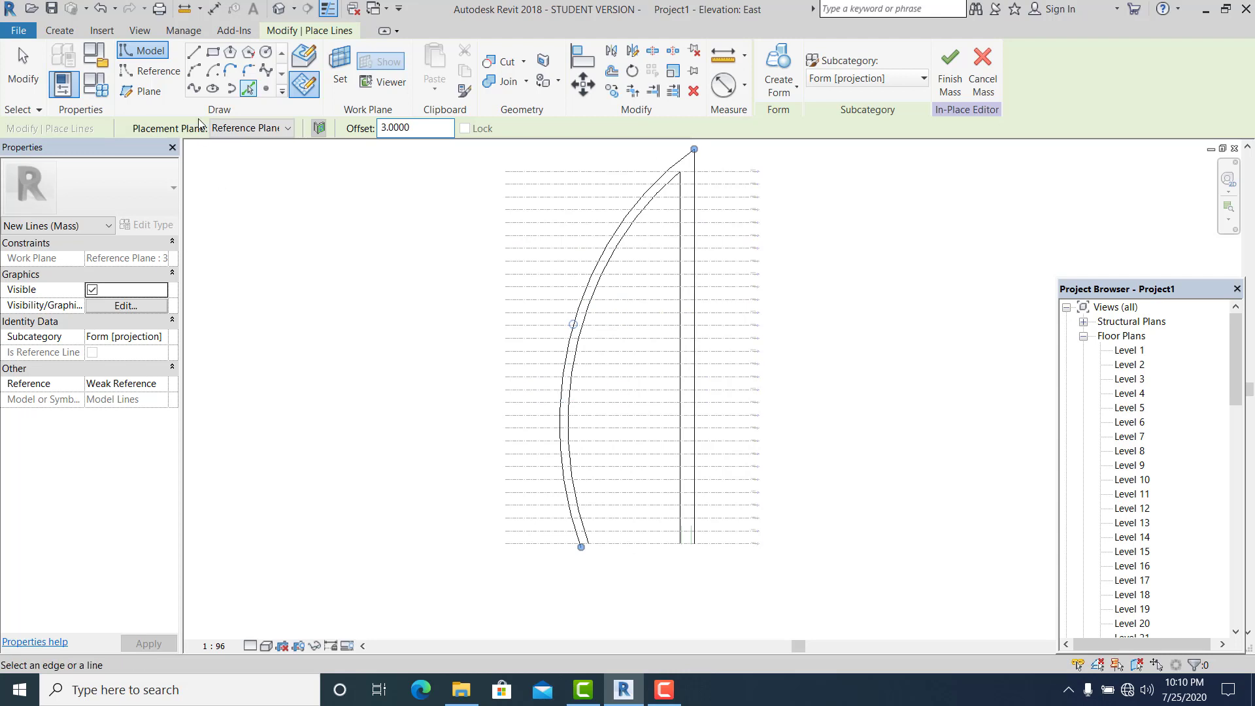
- Try to join the lower ends of the two vertical lines with a model line at 3 m offset, and delete it
left_click(194, 52)
scroll(696, 555, "up", 4)
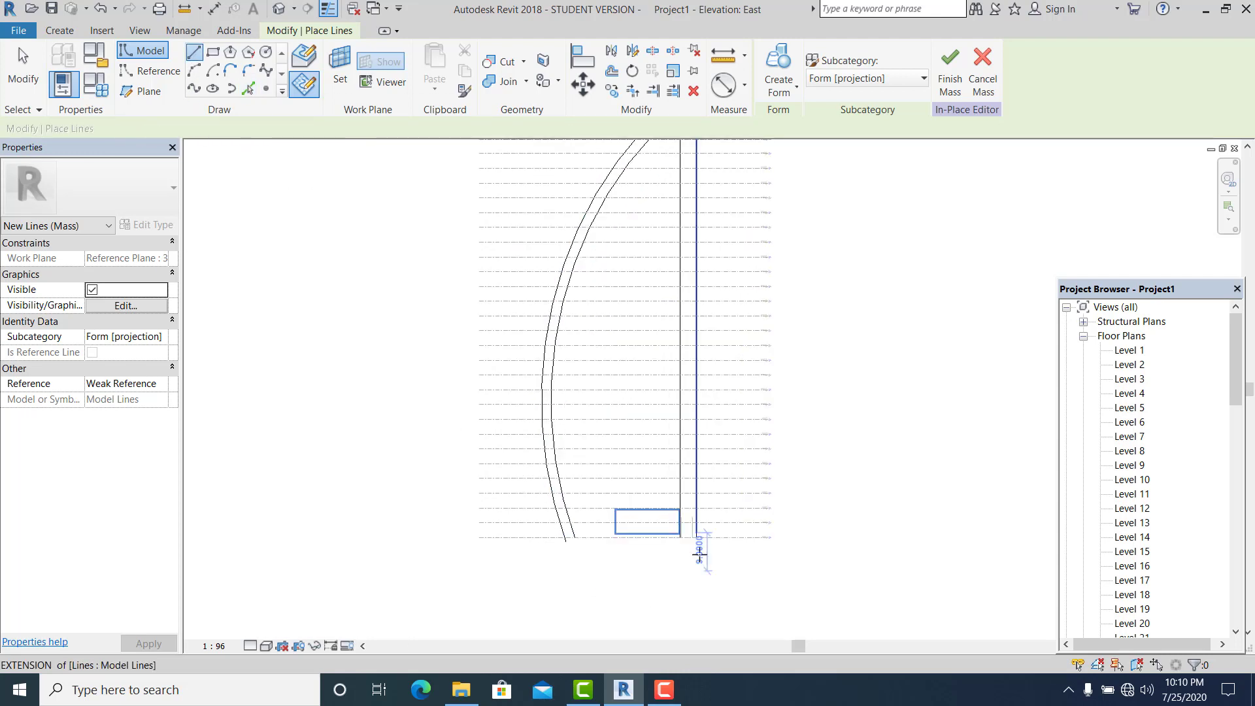
scroll(675, 538, "up", 5)
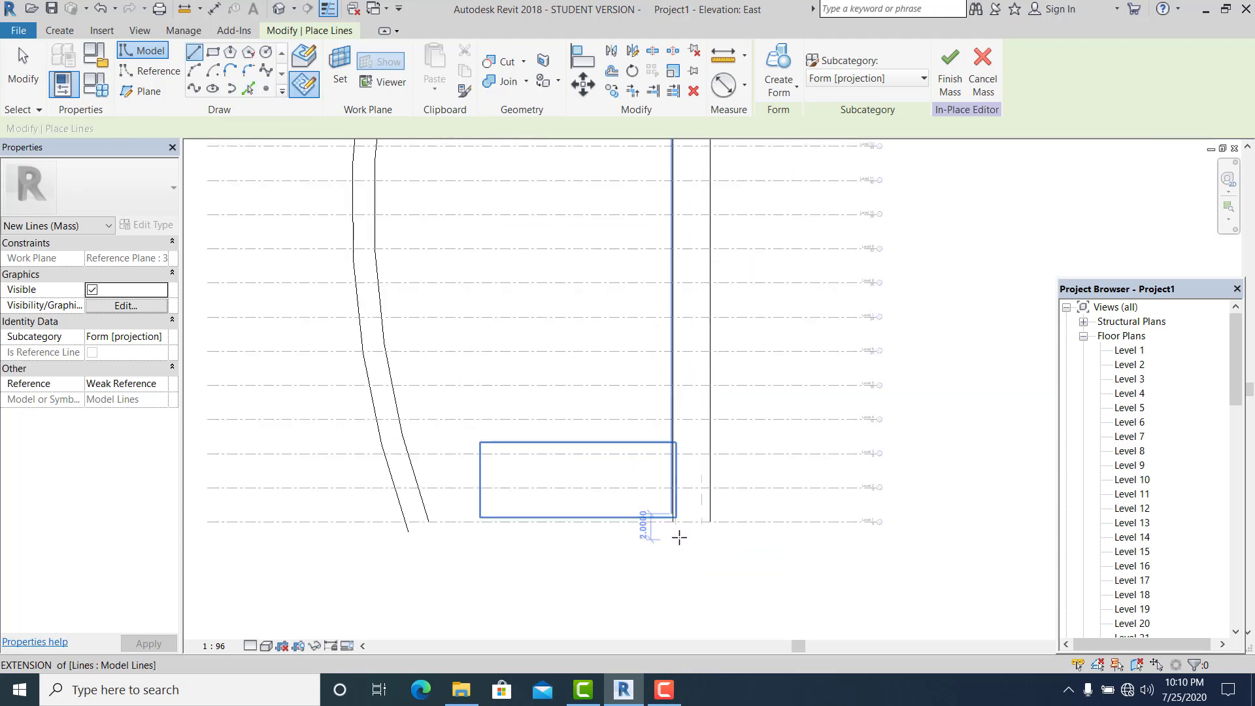
left_click(671, 501)
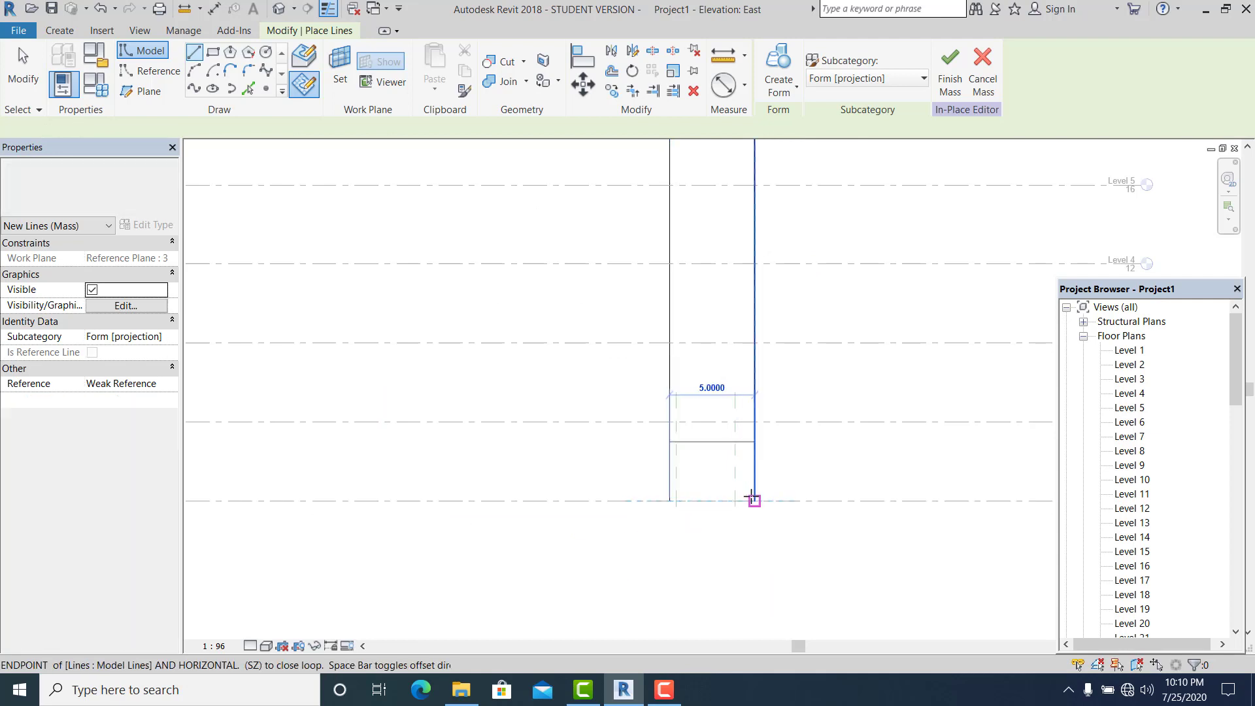
left_click(754, 500)
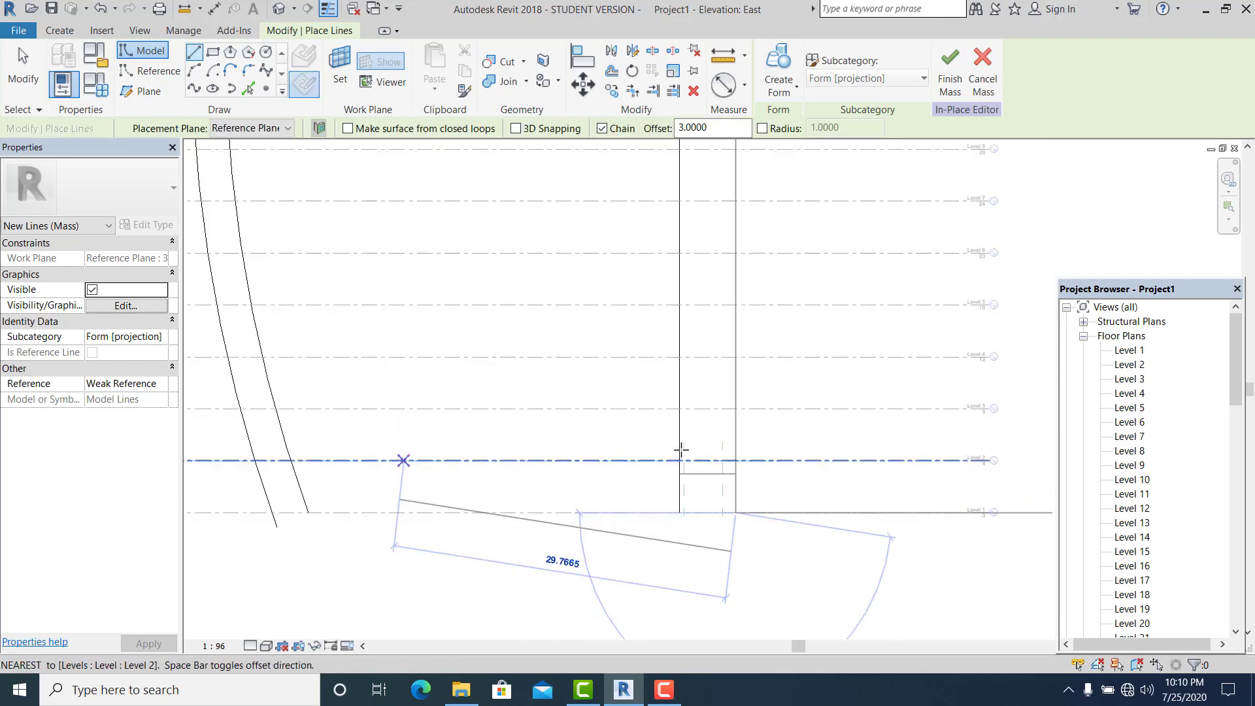
left_click(727, 551)
key("Escape")
key("Escape")
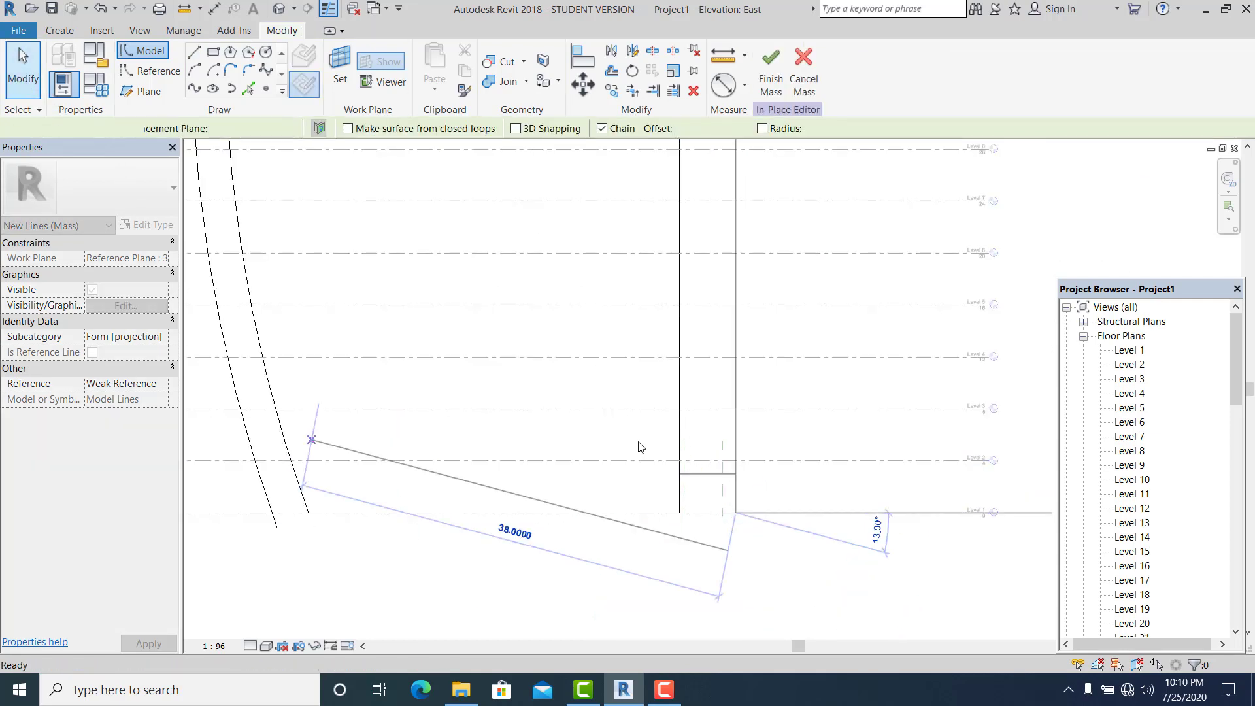
scroll(660, 464, "up", 3)
left_click(743, 470)
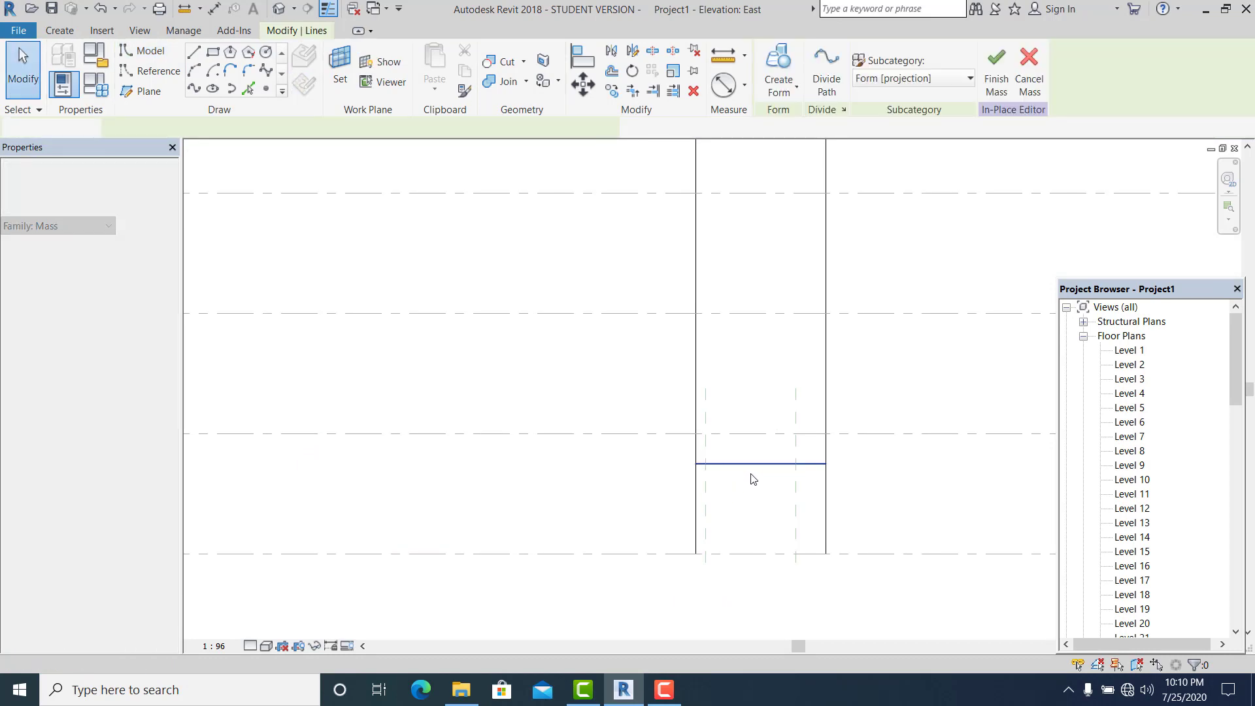
key("Delete")
scroll(749, 472, "down", 2)
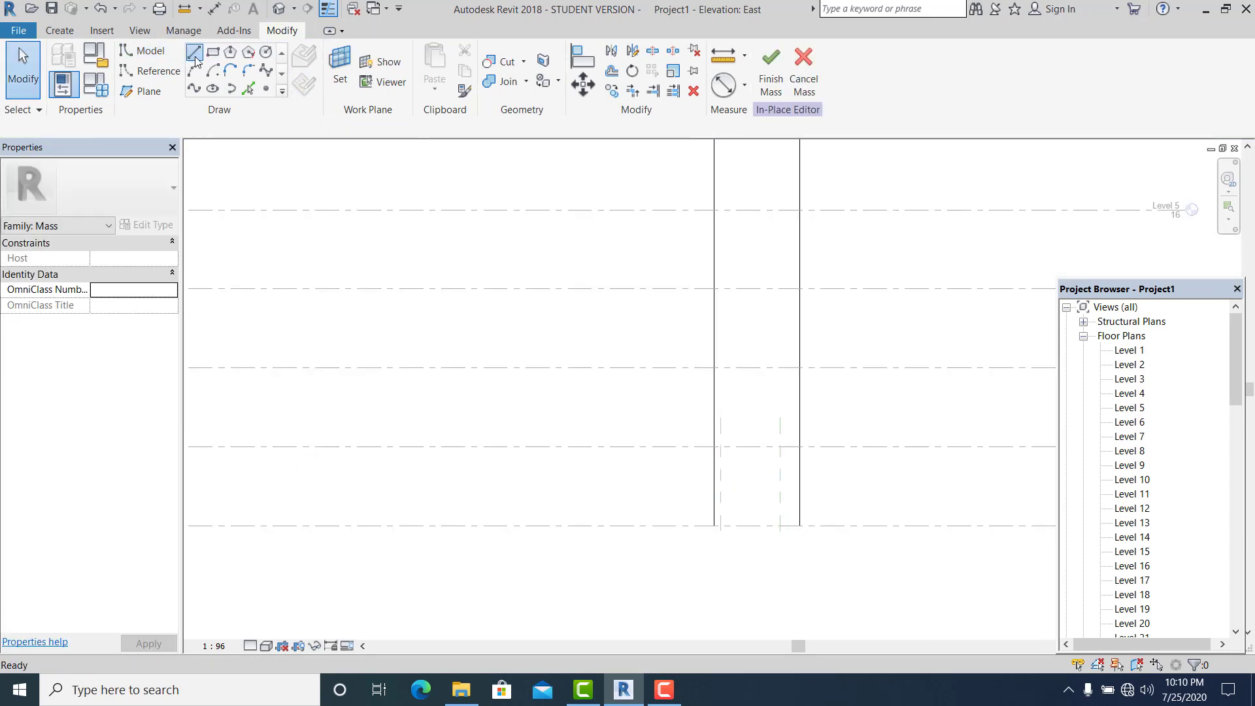
- Draw a 5 m model line at zero offset on Level 1 joining the vertical lines' lower ends, and open the 3D view
left_click(195, 60)
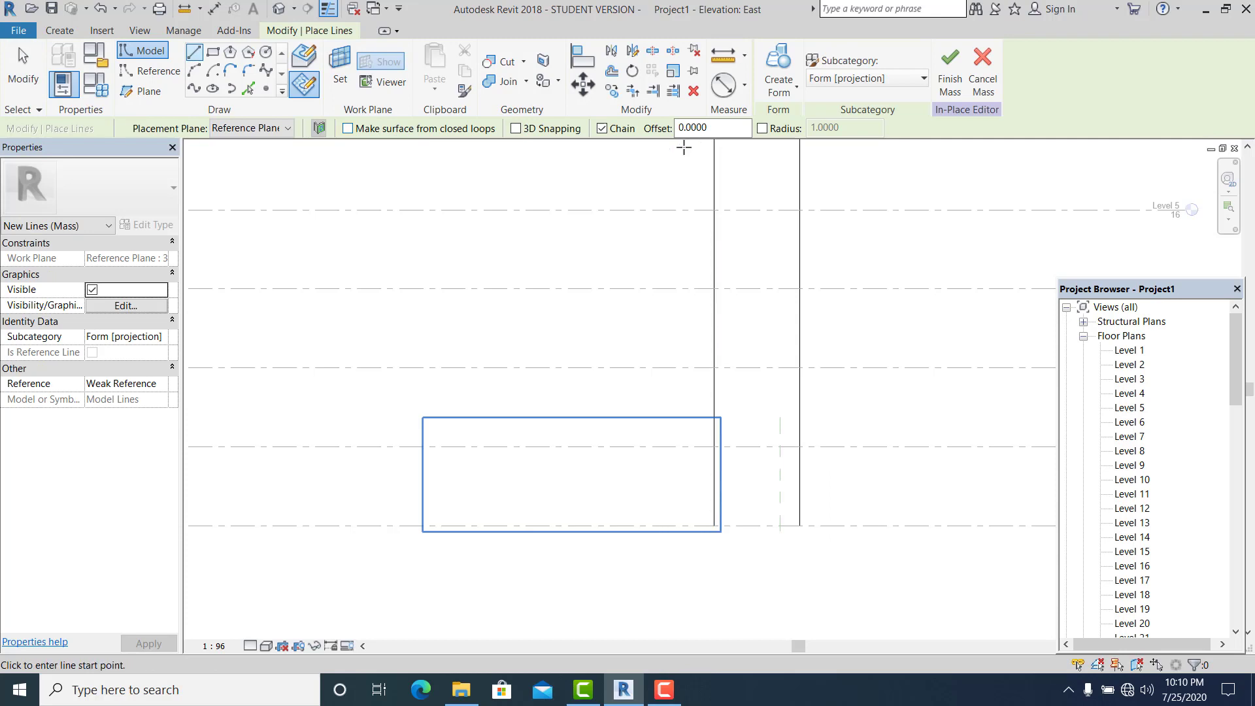
left_click(714, 525)
left_click(802, 526)
key("Escape")
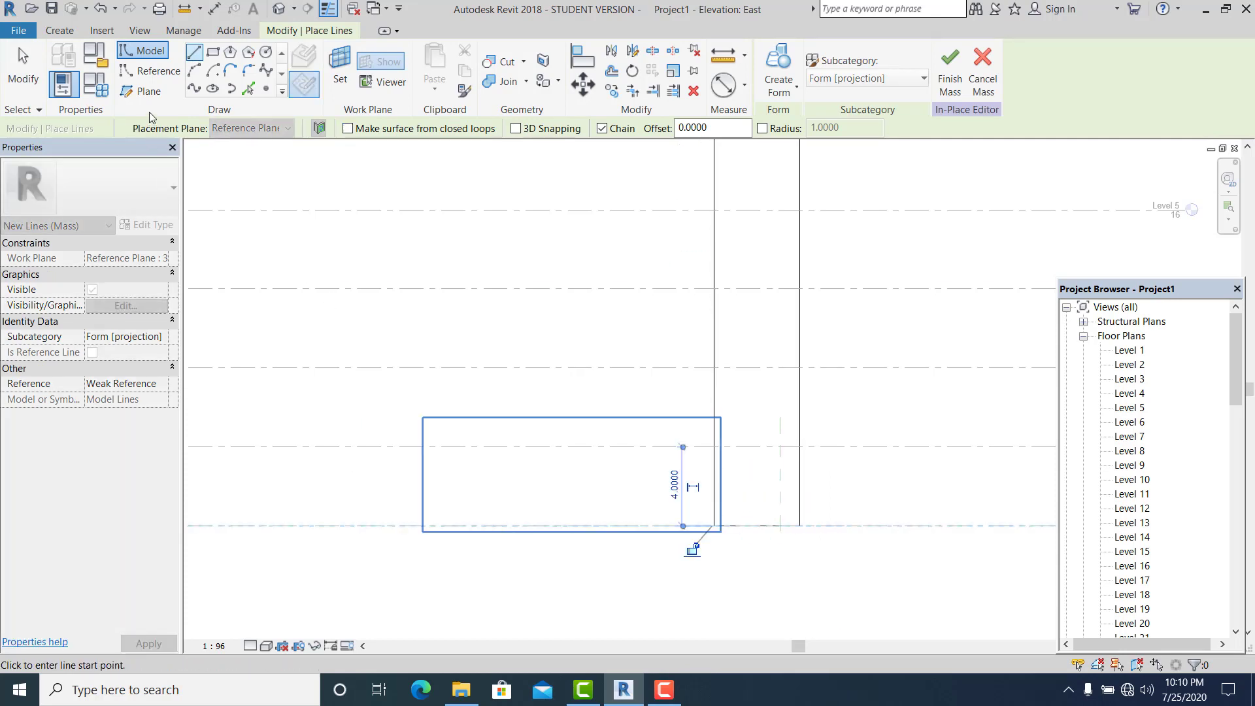
left_click(29, 62)
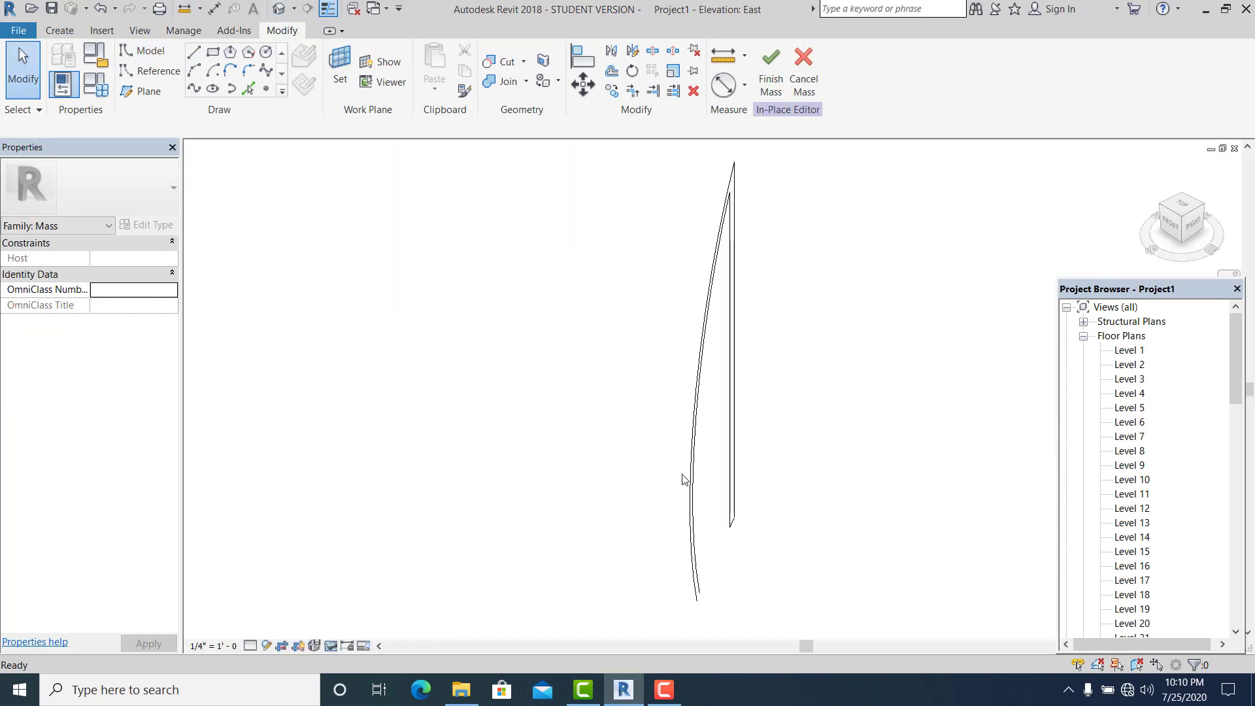
middle_click_drag(580, 445, 664, 523, "shift")
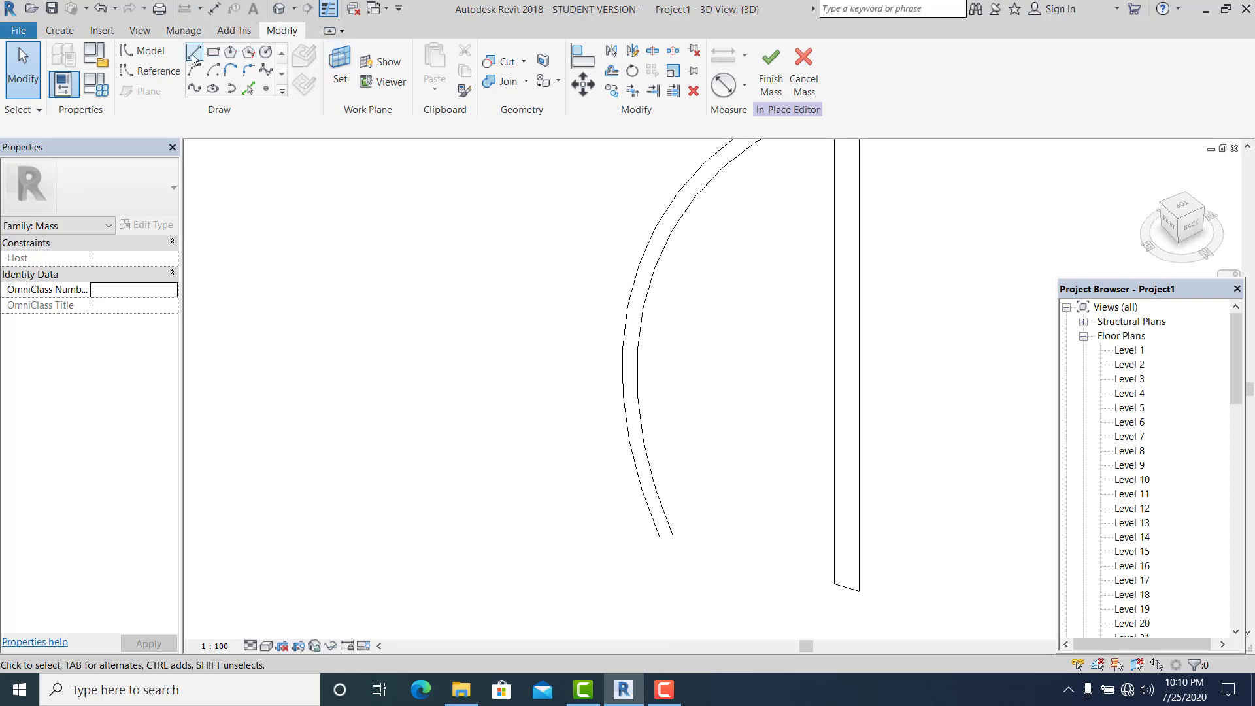
- Try to close the arcs' lower ends with a 13 m line on Level 1 from the inner arc's endpoint, and delete it
left_click(672, 535)
left_click(622, 504)
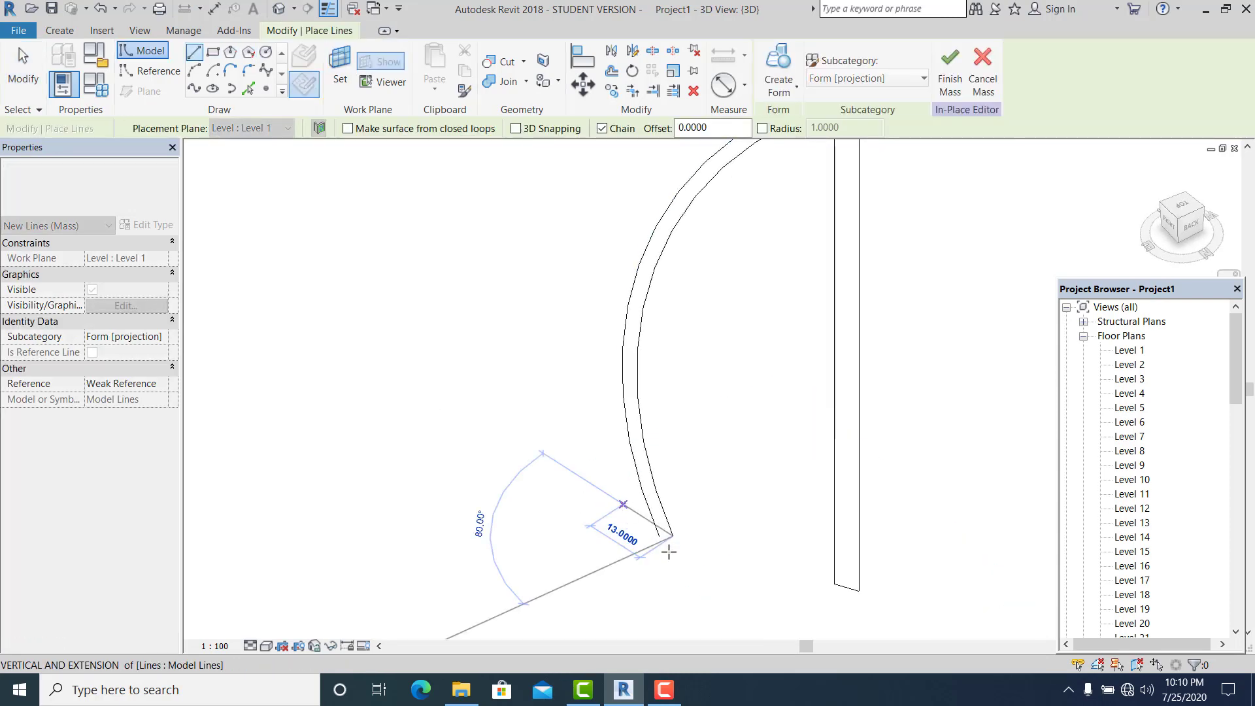
scroll(659, 542, "up", 3)
key("Escape")
key("Escape")
scroll(704, 552, "up", 1)
key("Escape")
key("Escape")
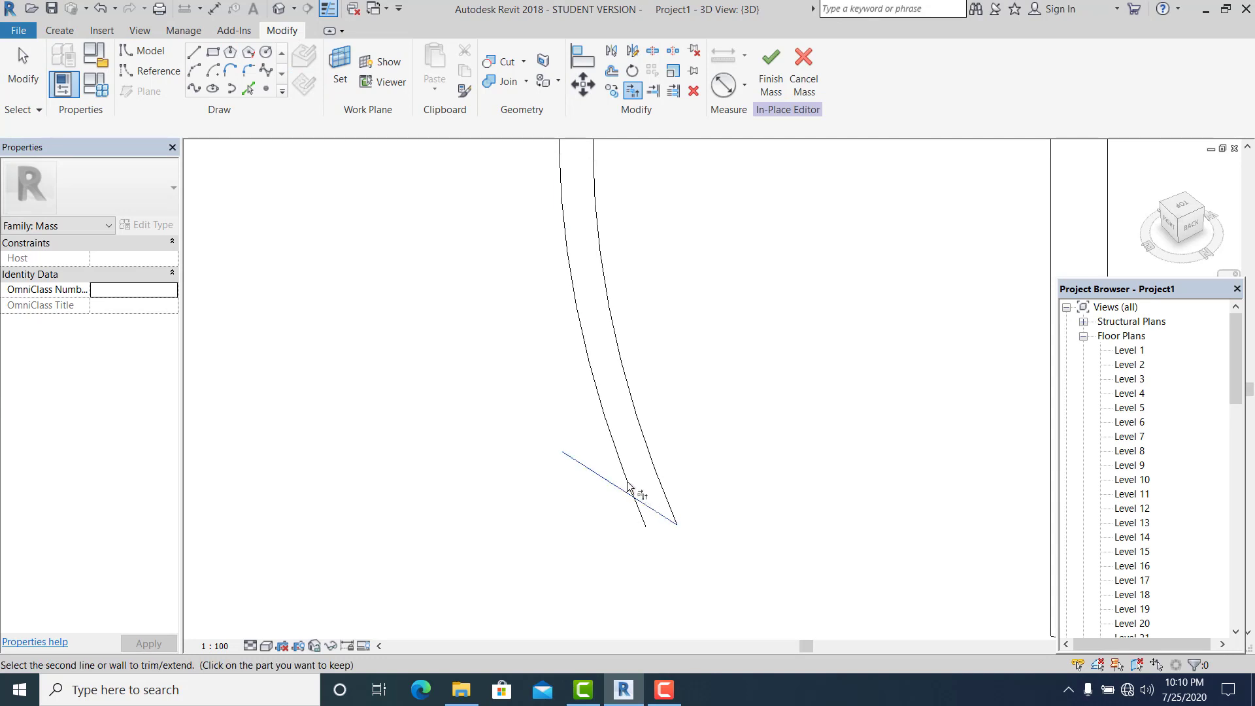
scroll(628, 487, "up", 1)
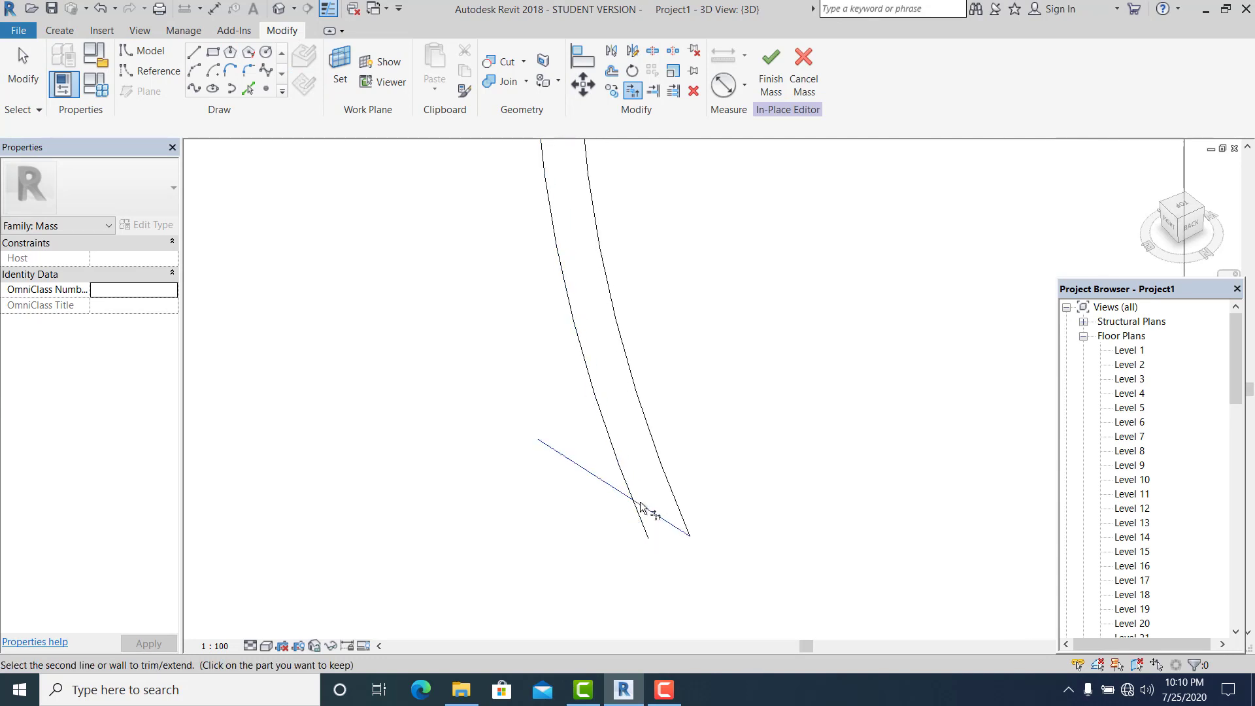
key("Escape")
key("Escape")
key("t")
key("r")
left_click(662, 521)
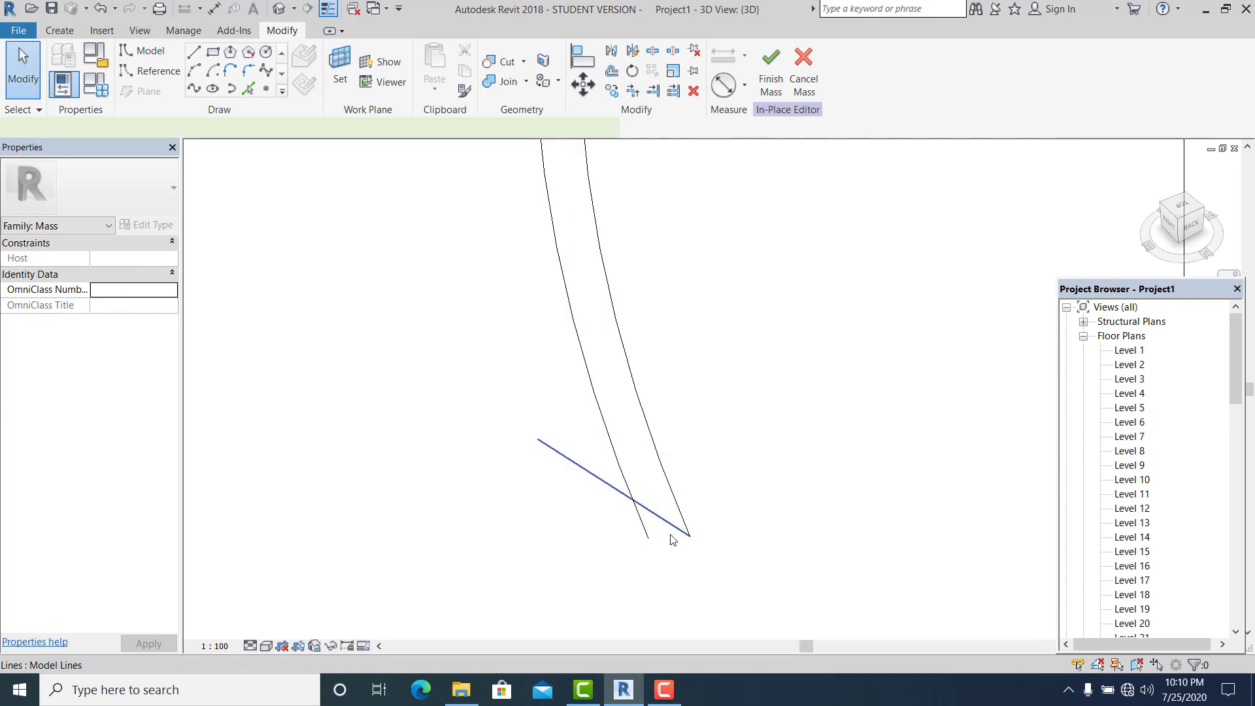
key("Delete")
- Draw a 4.5 m line on Level 1 from the inner arc's lower endpoint across the outer arc, parallel to the vertical lines' base line
key("l")
key("i")
left_click(688, 537)
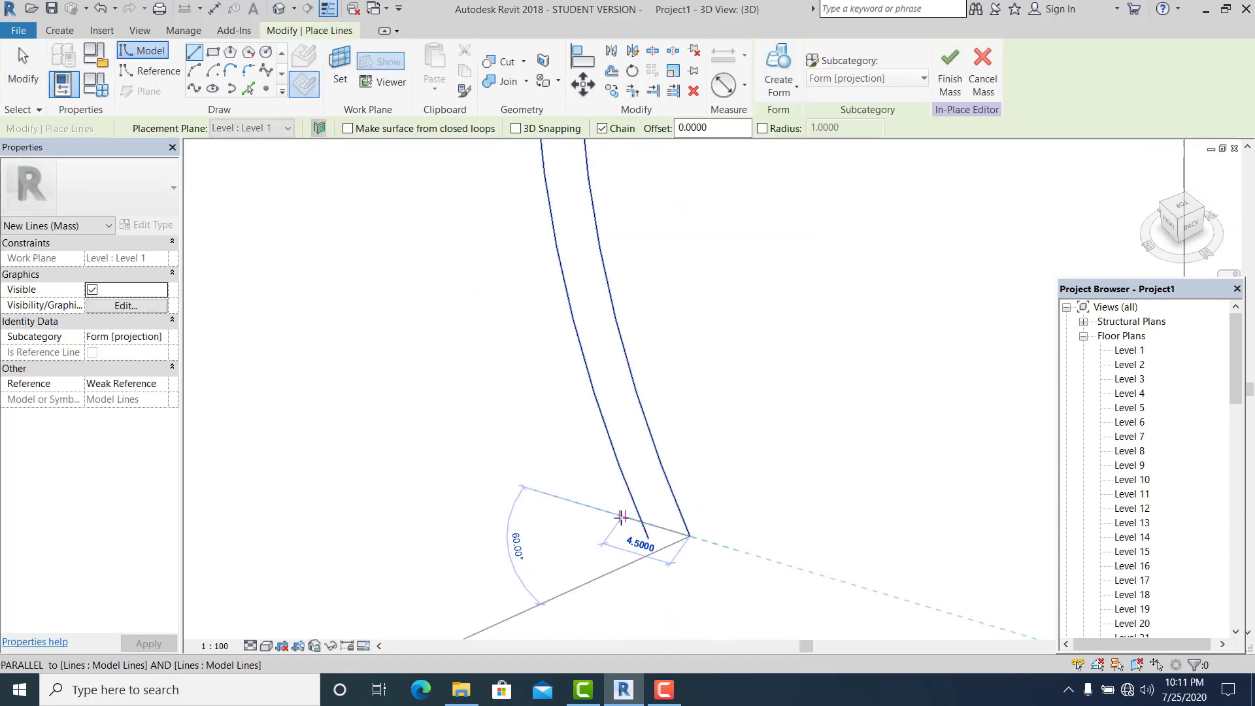
left_click(623, 517)
key("Escape")
key("Escape")
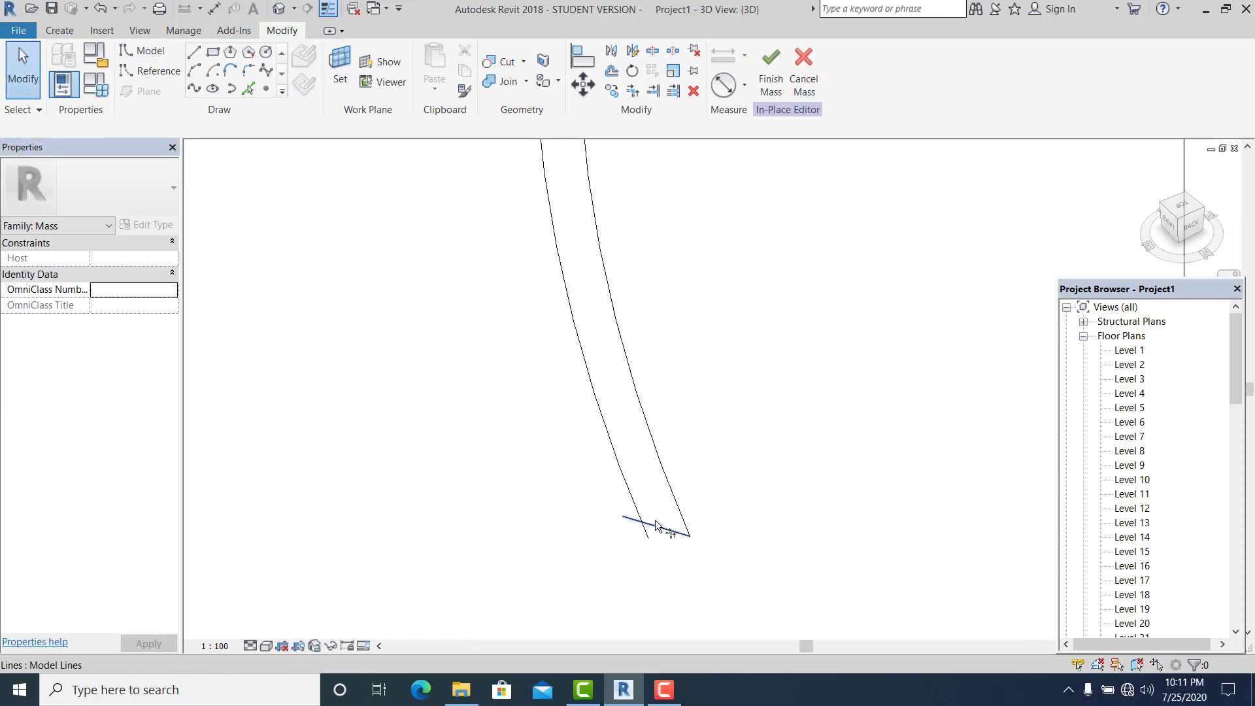
- Trim the short base line and the outer arc to a corner, closing the lower end of the curved band
key("t")
key("r")
scroll(540, 477, "down", 3)
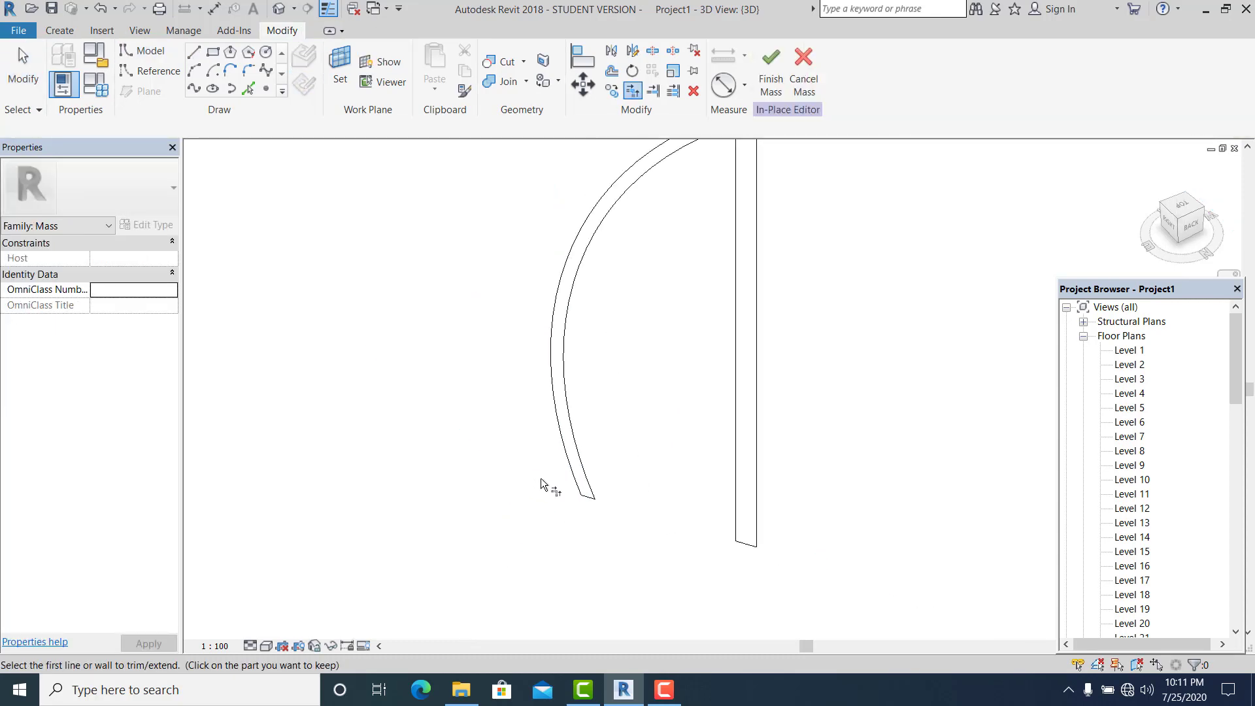
left_click(38, 66)
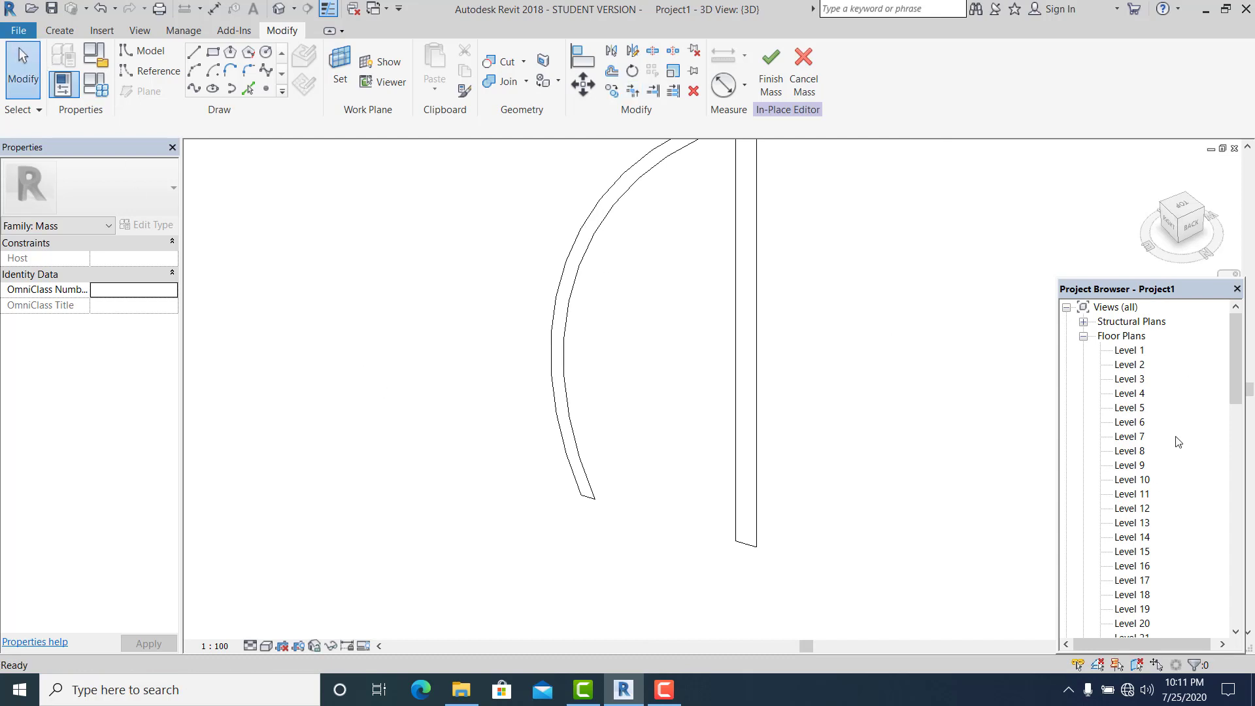
- Open the East elevation and show the whole sail-shaped profile
scroll(1148, 423, "up", 1)
scroll(1145, 432, "down", 6)
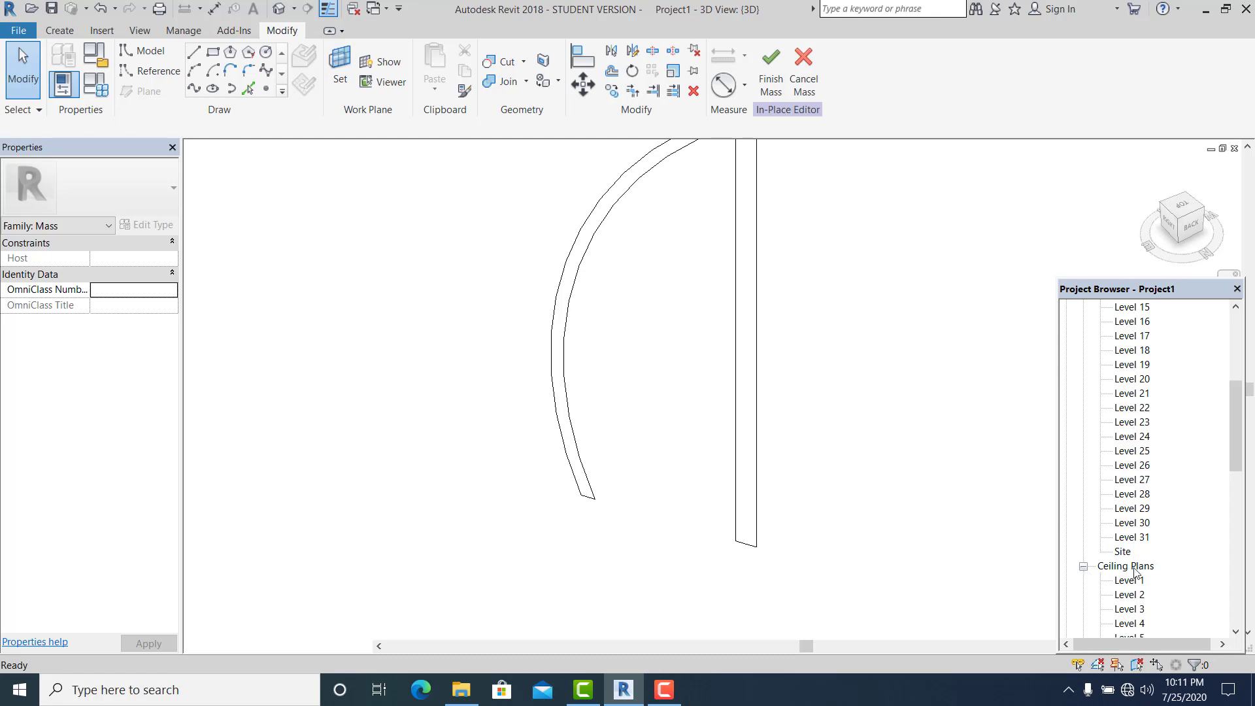
double_click(1135, 567)
left_click(1125, 608)
scroll(1171, 551, "down", 1)
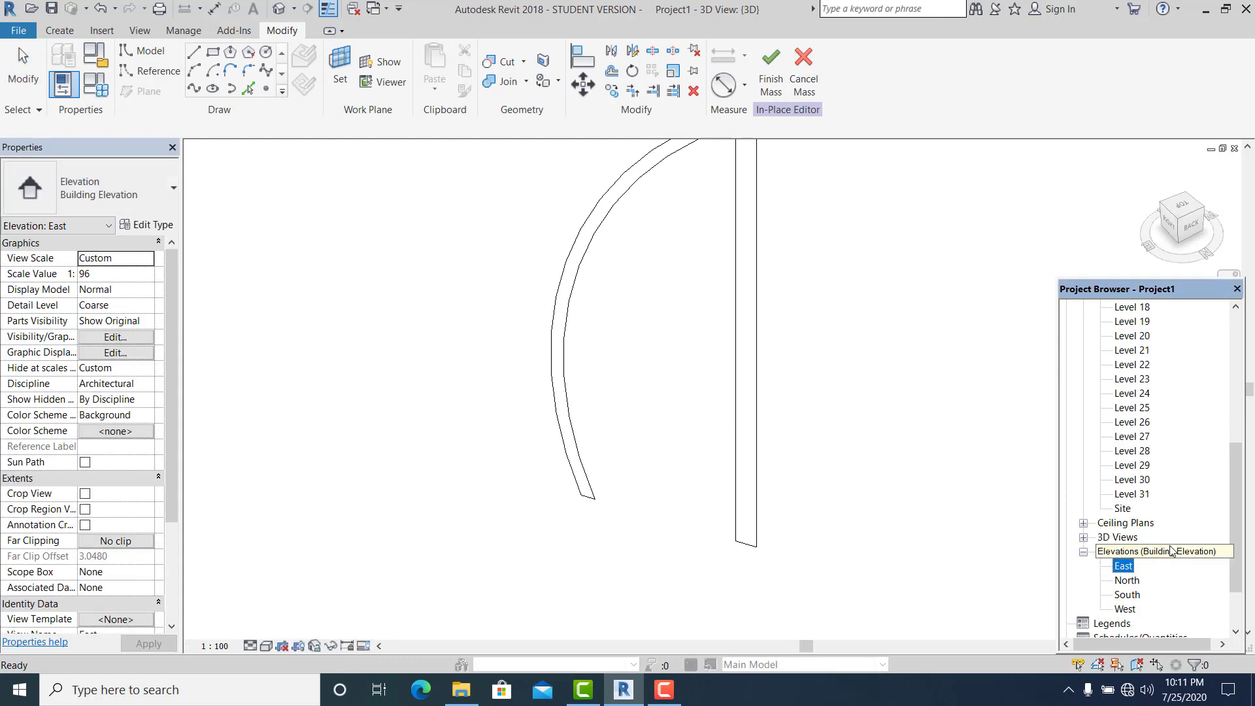
double_click(1122, 568)
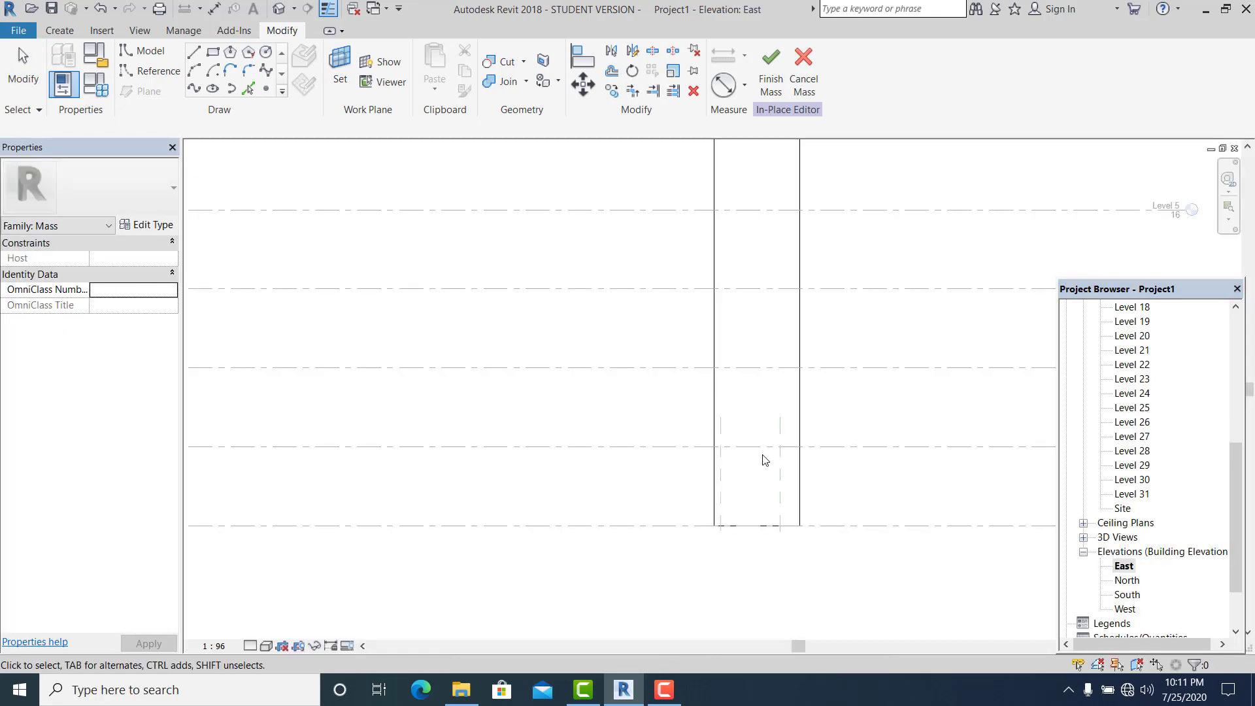
middle_click_drag(706, 421, 706, 490)
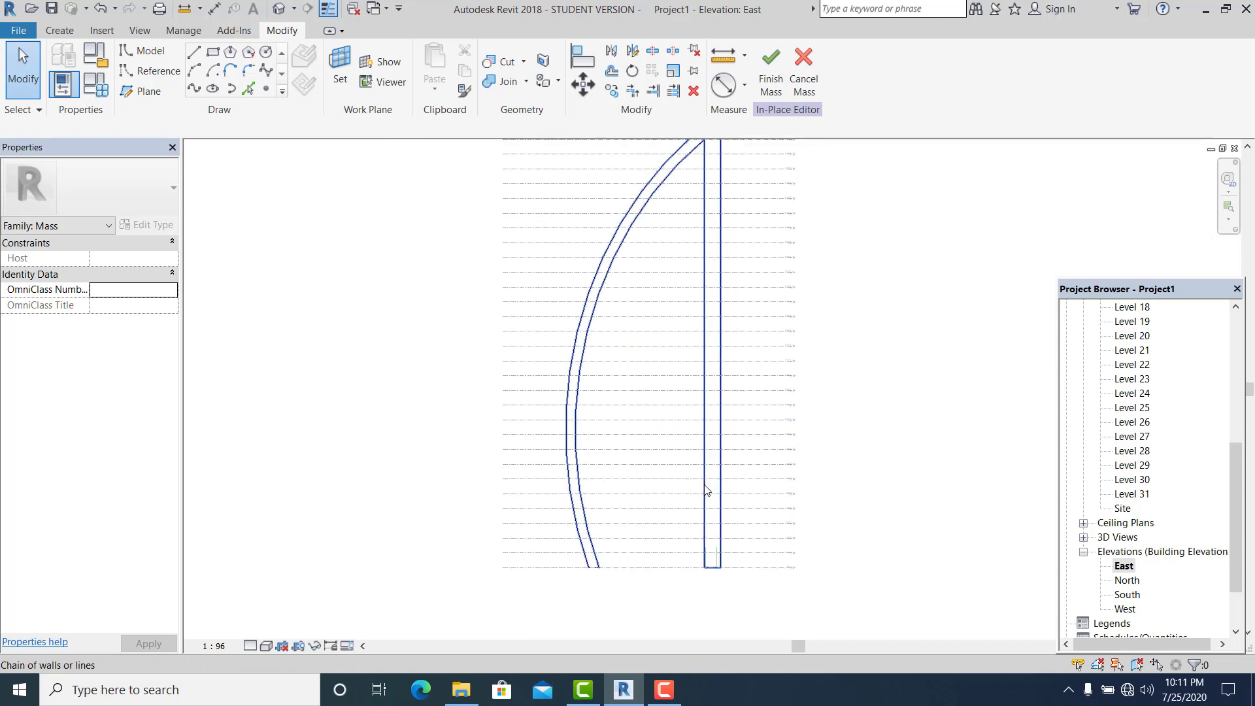
- Draw a horizontal model line about 26.4 m above Level 1, from the inner arc to the nearer vertical line
left_click(194, 52)
scroll(599, 478, "up", 2)
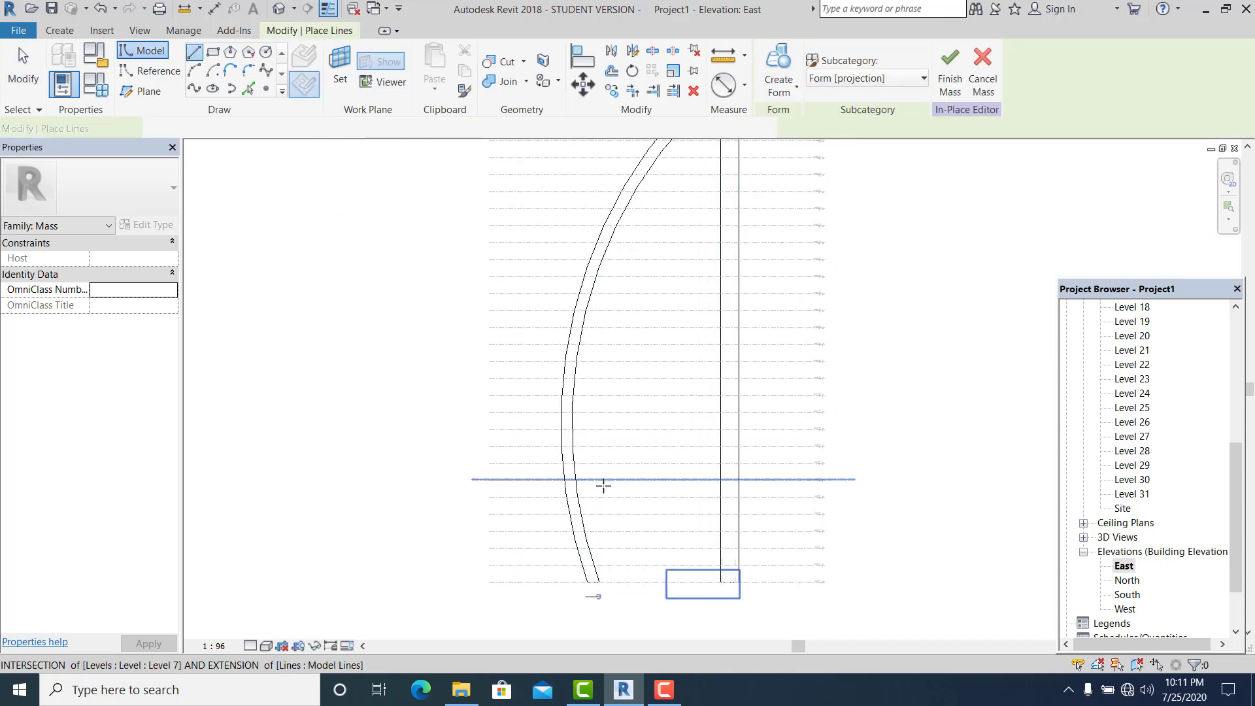
left_click(570, 466)
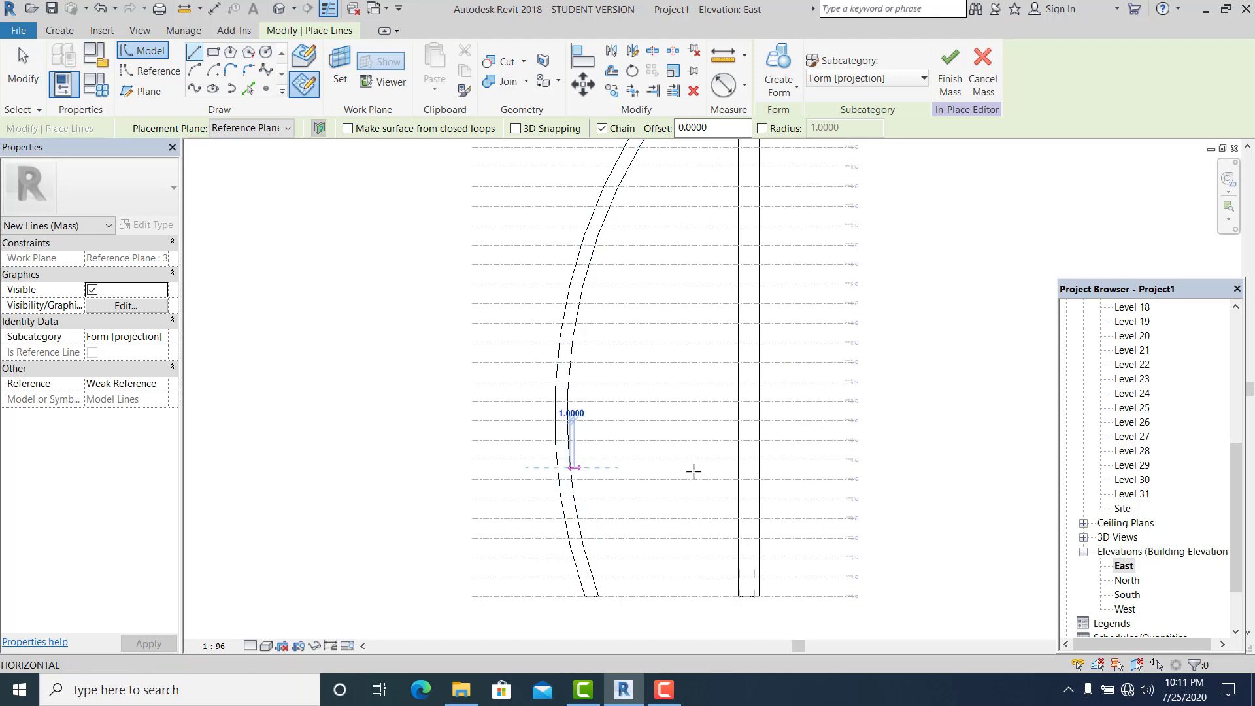
left_click(721, 468)
scroll(656, 480, "up", 2)
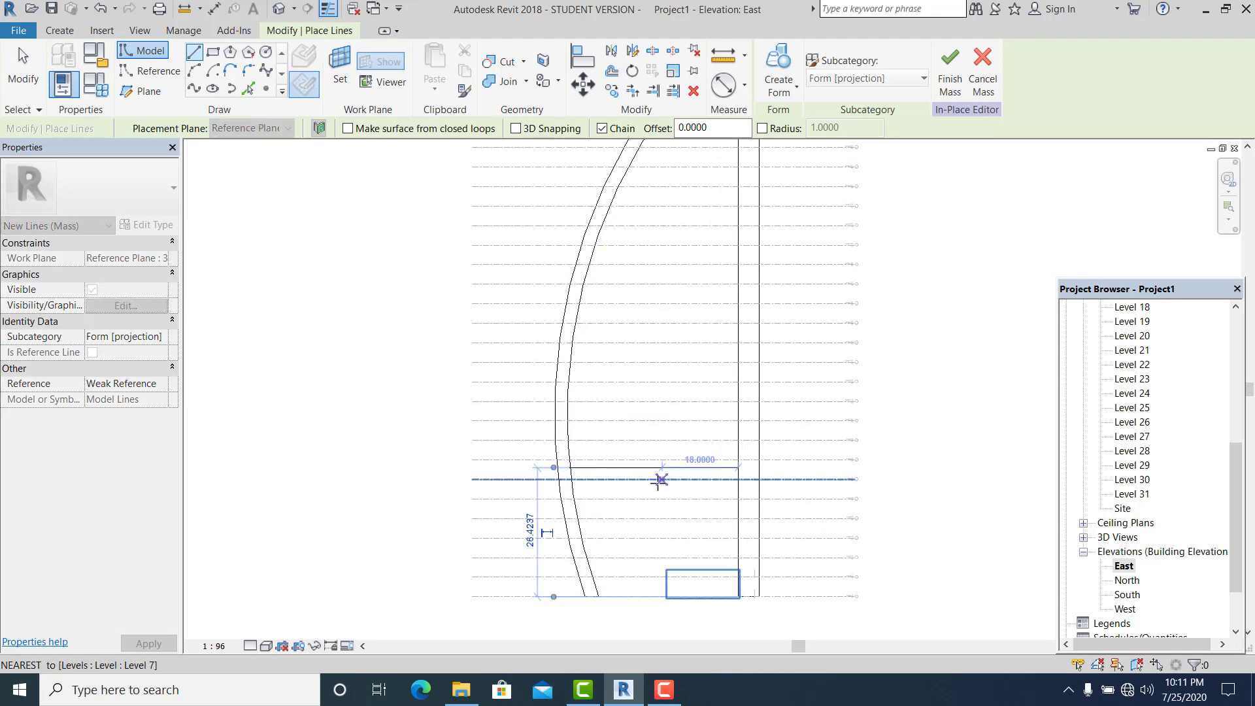
scroll(655, 489, "up", 3)
key("Escape")
- Add a parallel copy of the horizontal line with Pick Lines, offset 2 m below it
left_click(247, 88)
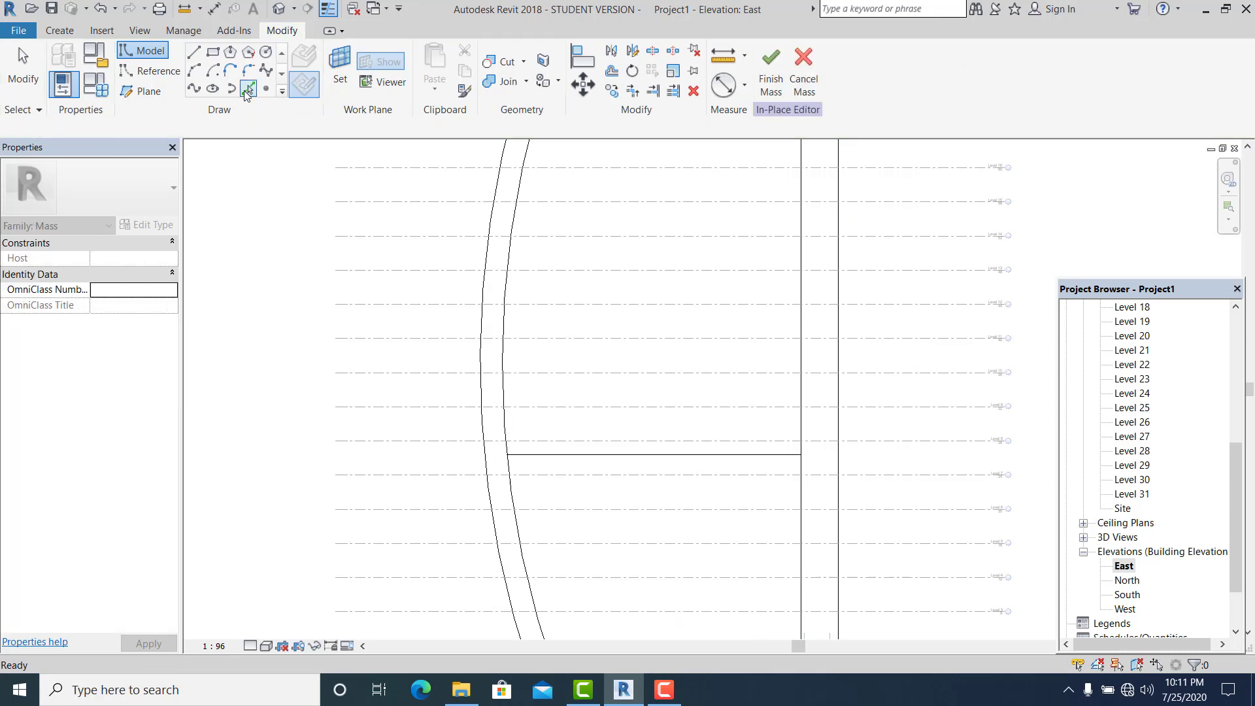
key("l")
key("i")
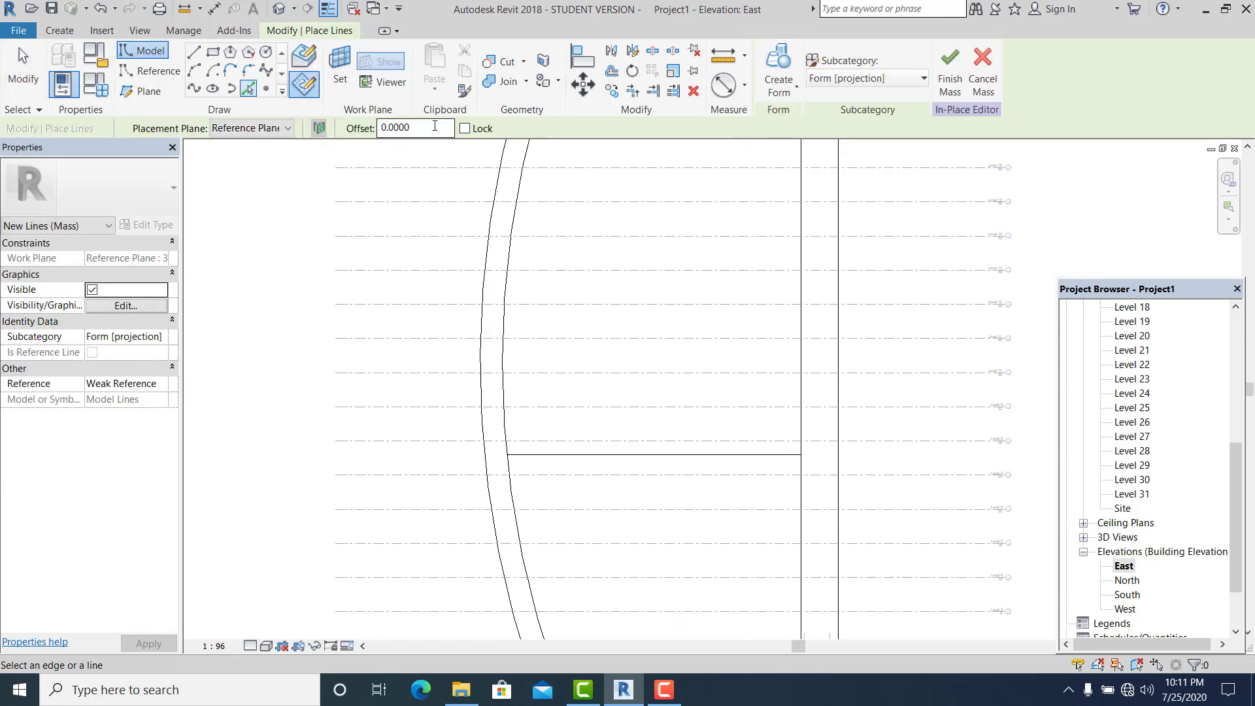
type("2")
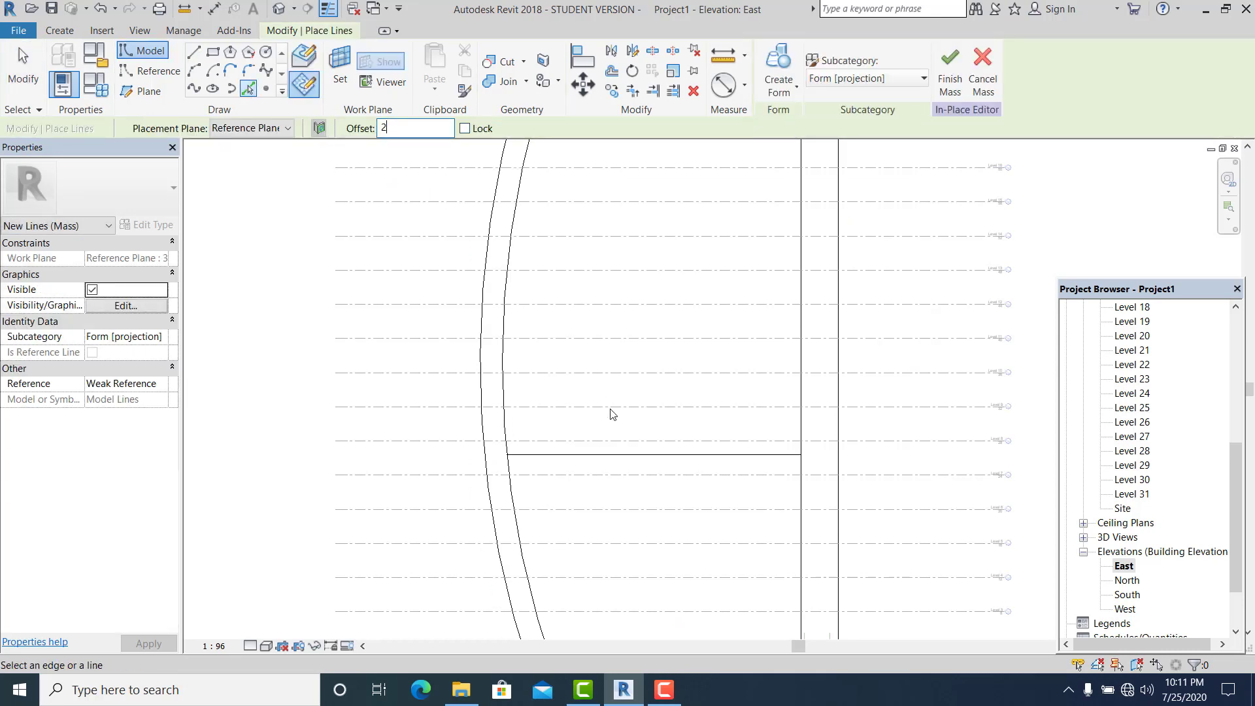
left_click(604, 463)
scroll(589, 498, "down", 2)
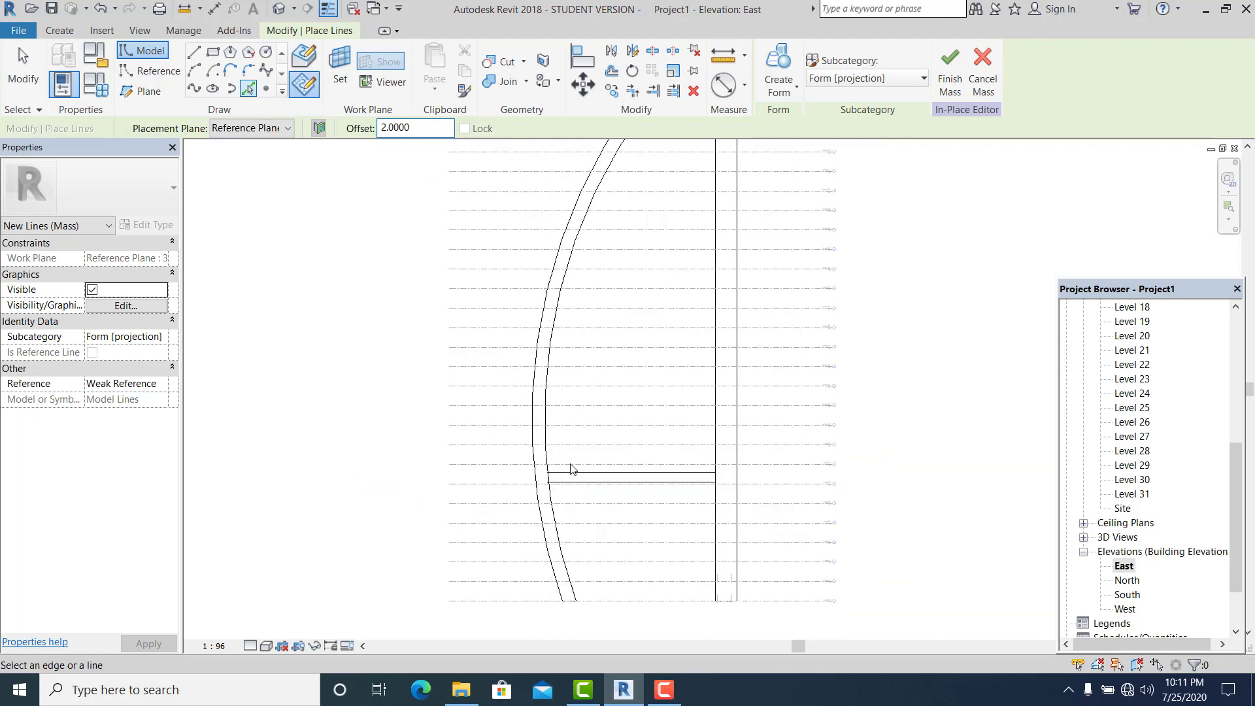
- Copy the pair of horizontal lines upward twice, making two more evenly spaced cross members above the first in the East elevation
left_click(28, 79)
scroll(616, 510, "up", 3)
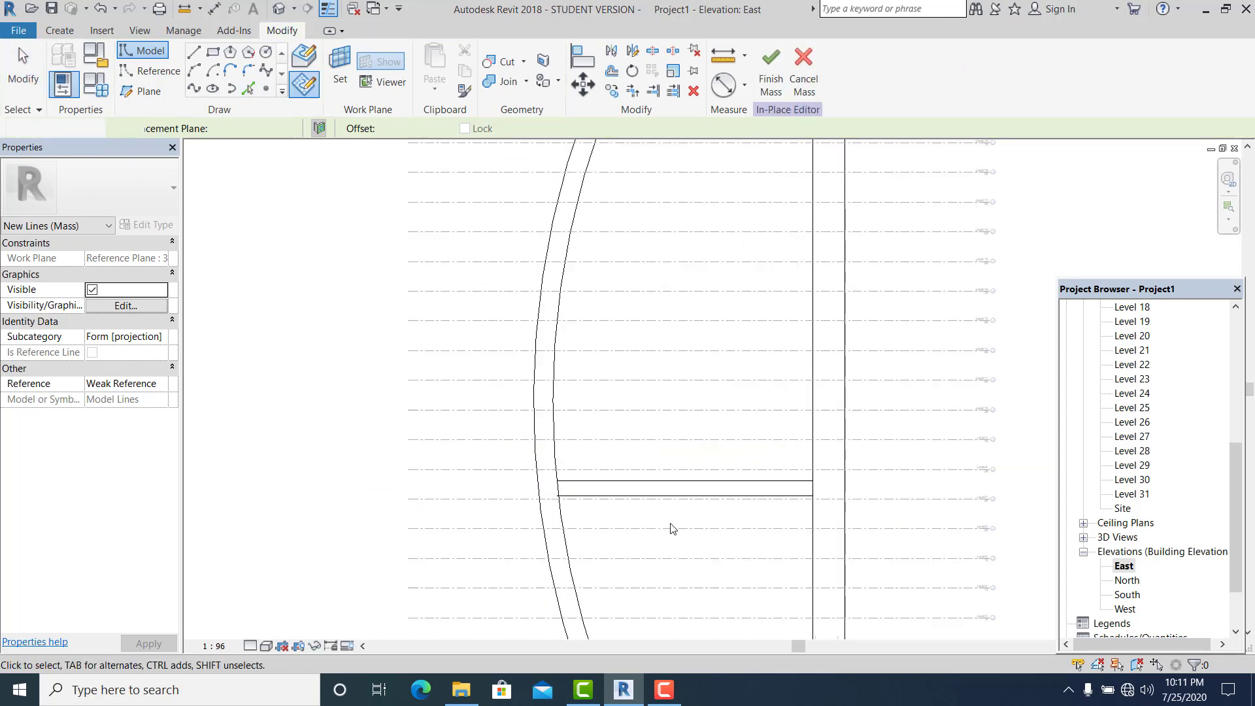
left_click_drag(670, 523, 639, 470)
scroll(667, 519, "down", 3)
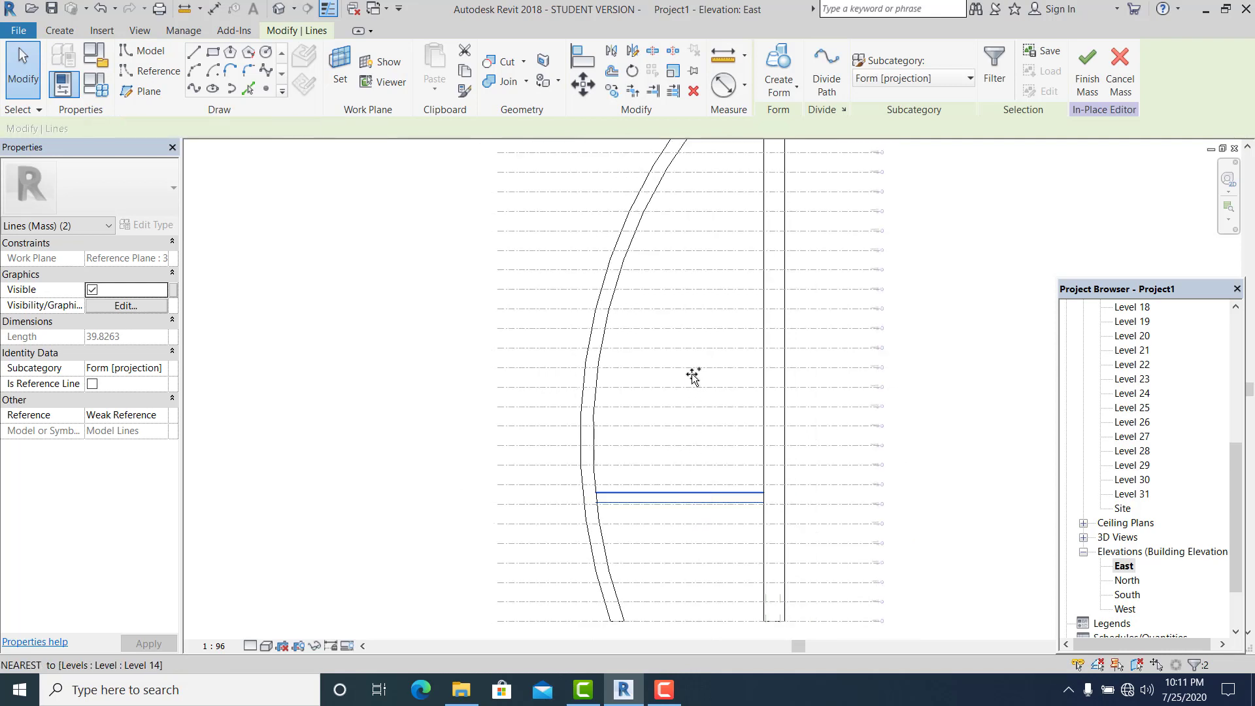
left_click_drag(692, 373, 693, 359)
middle_click_drag(698, 406, 698, 529)
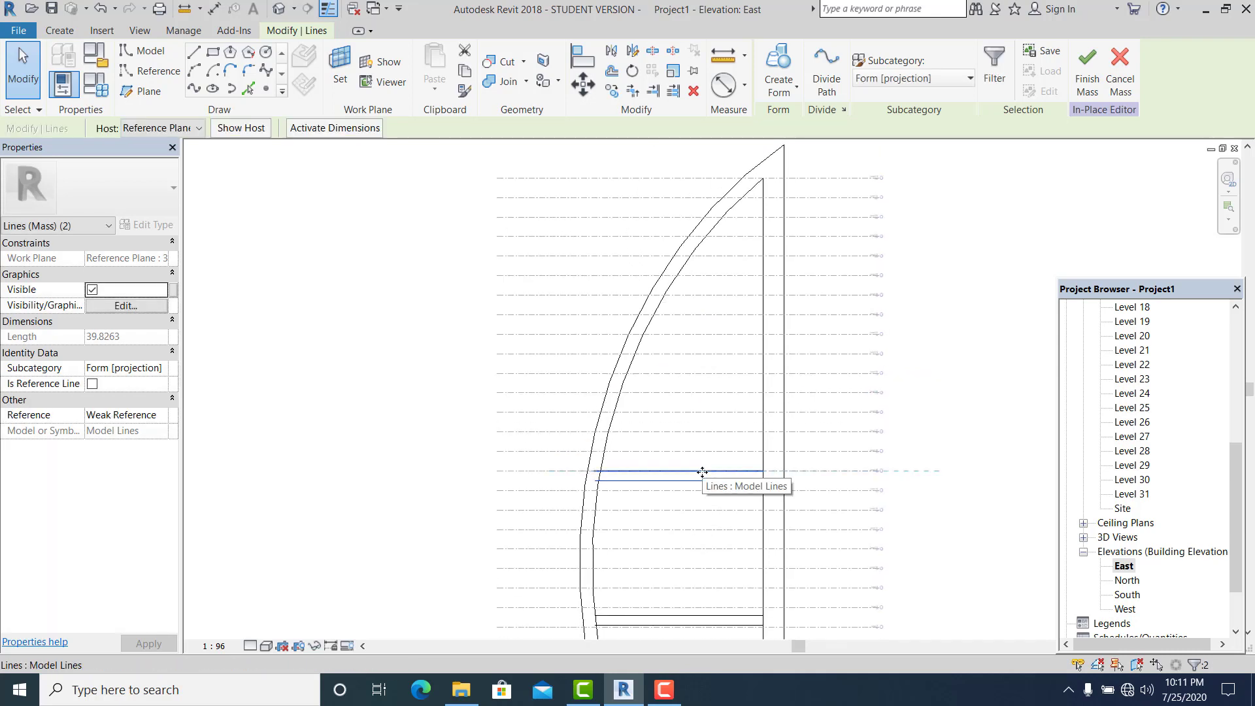
left_click_drag(702, 444, 704, 336)
scroll(700, 359, "down", 3)
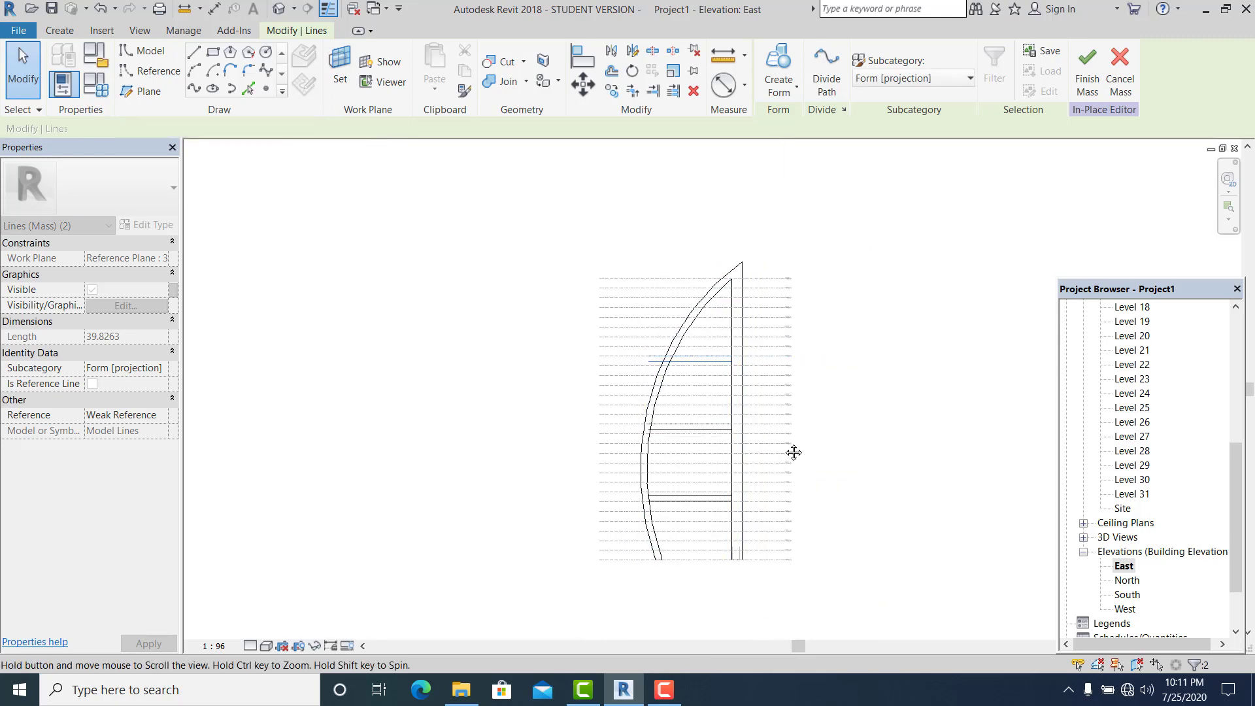
left_click(879, 467)
scroll(608, 543, "up", 5)
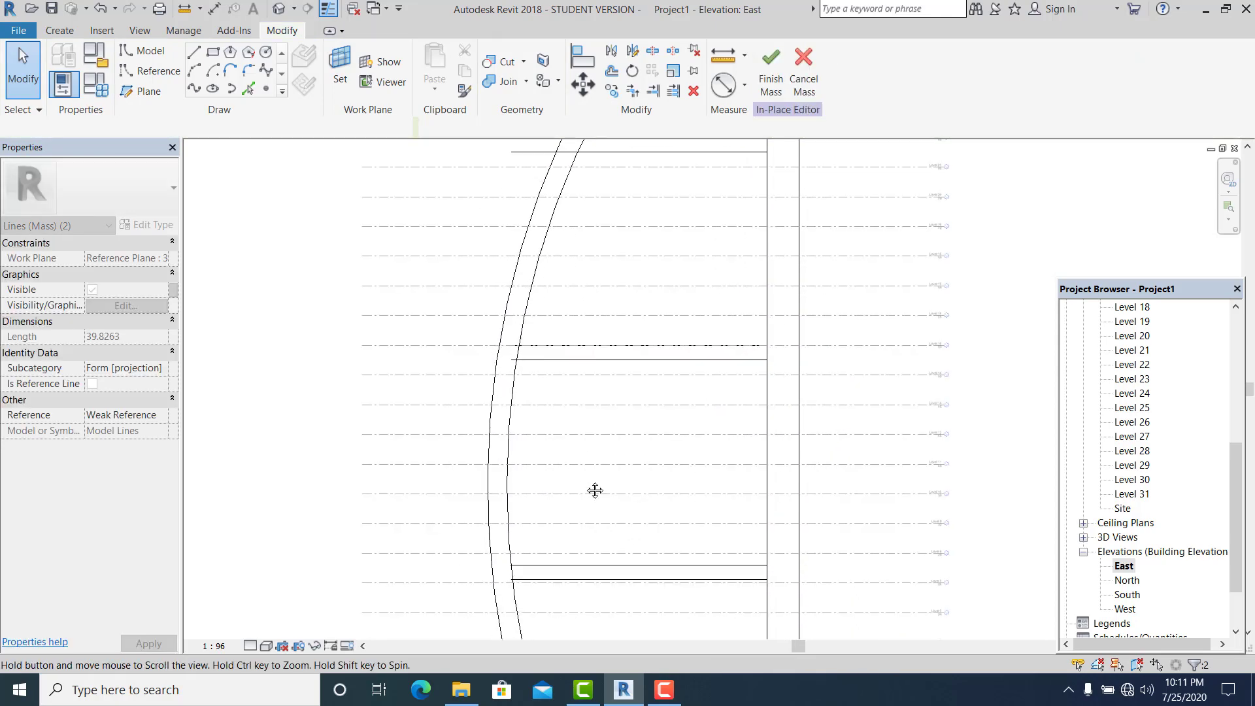
- In the default 3D view, split the inner arc between the two lines of the middle and the uppermost cross members
left_click(600, 528)
scroll(559, 581, "up", 3)
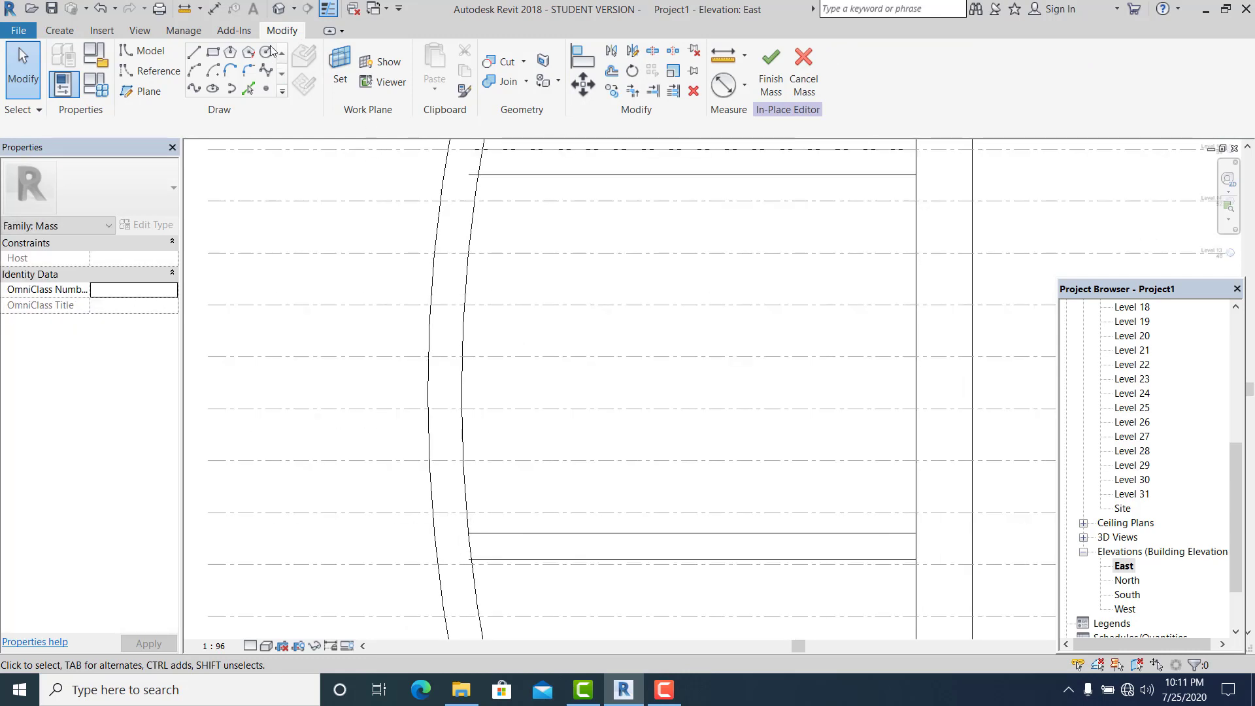
left_click(278, 10)
scroll(632, 395, "up", 1)
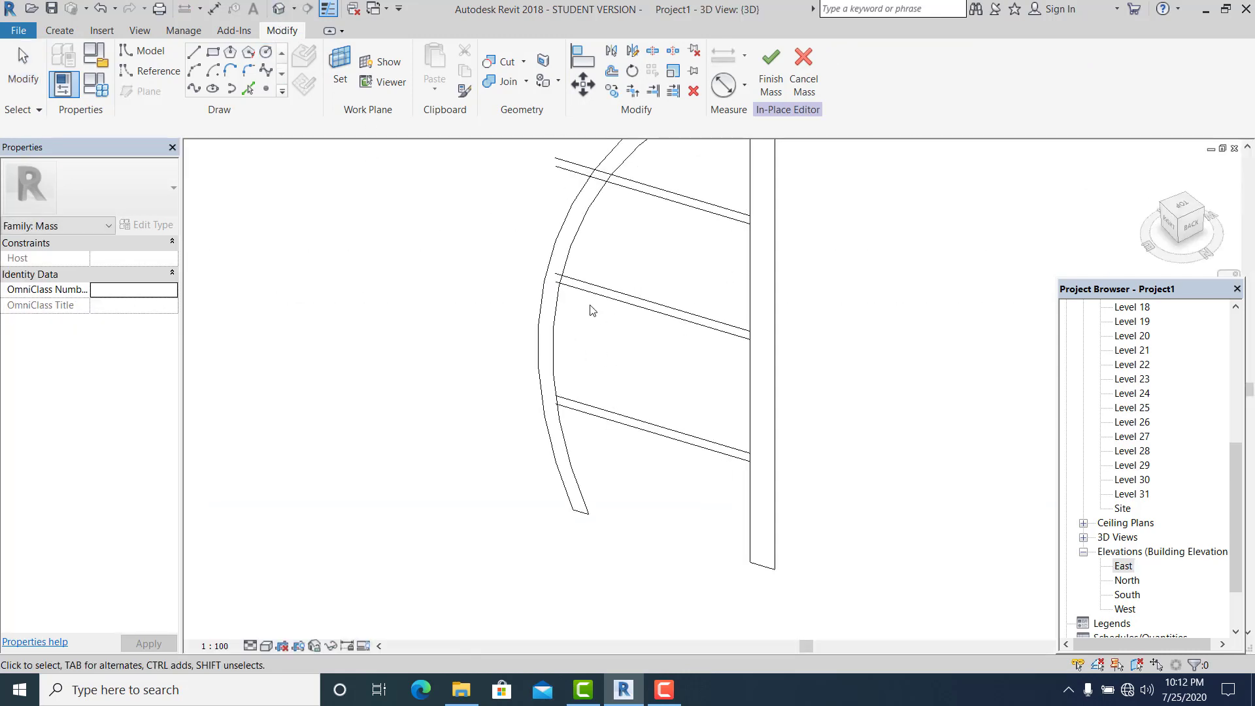
scroll(583, 308, "up", 2)
middle_click_drag(585, 327, 580, 389)
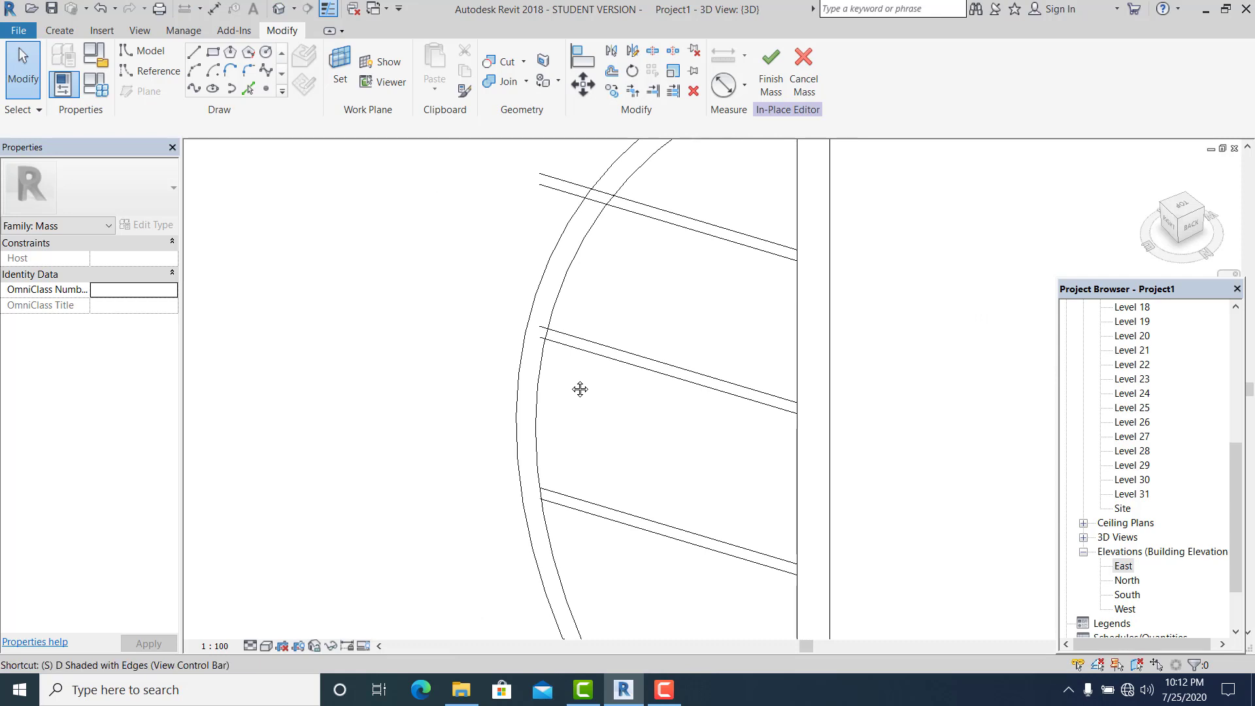
scroll(566, 361, "up", 5)
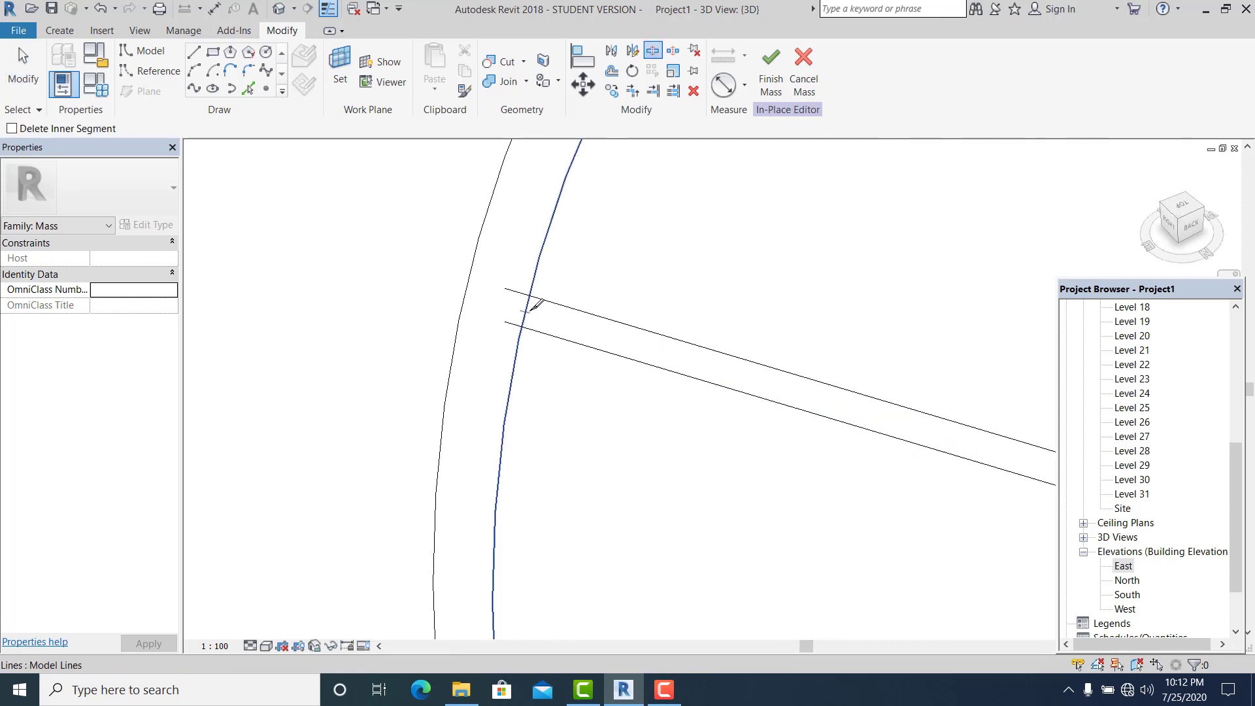
scroll(513, 395, "down", 4)
scroll(599, 222, "up", 3)
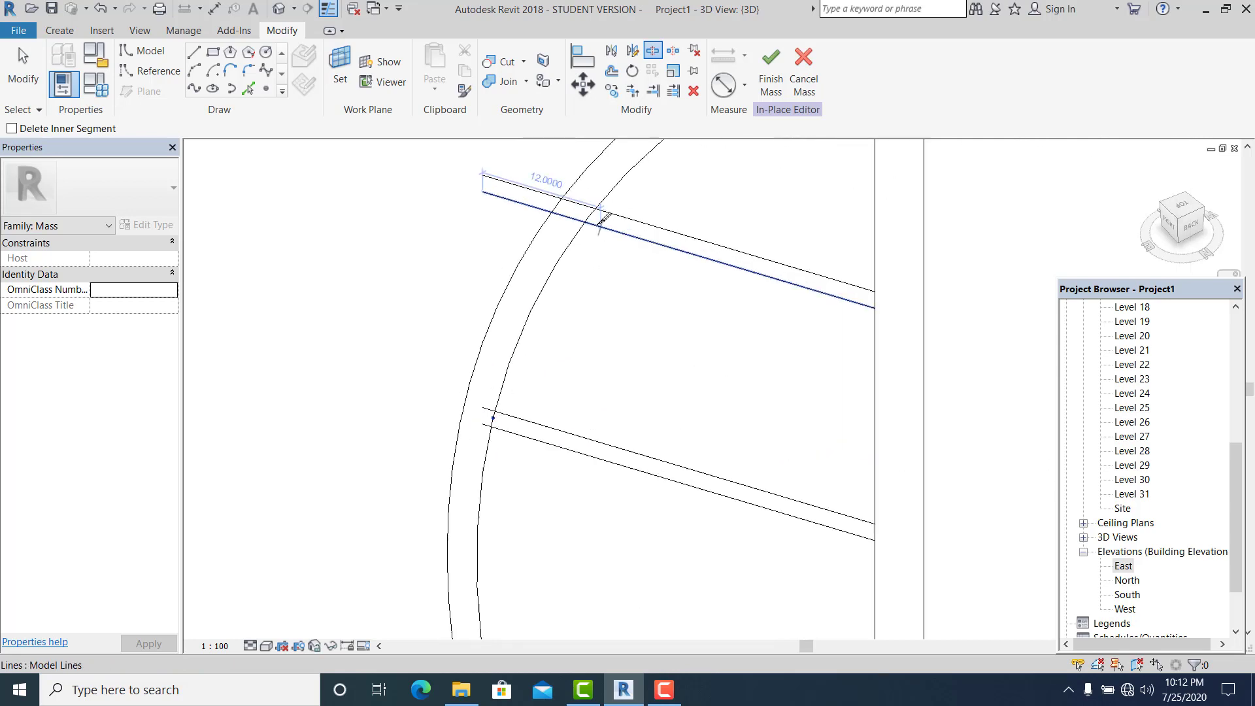
scroll(579, 337, "down", 3)
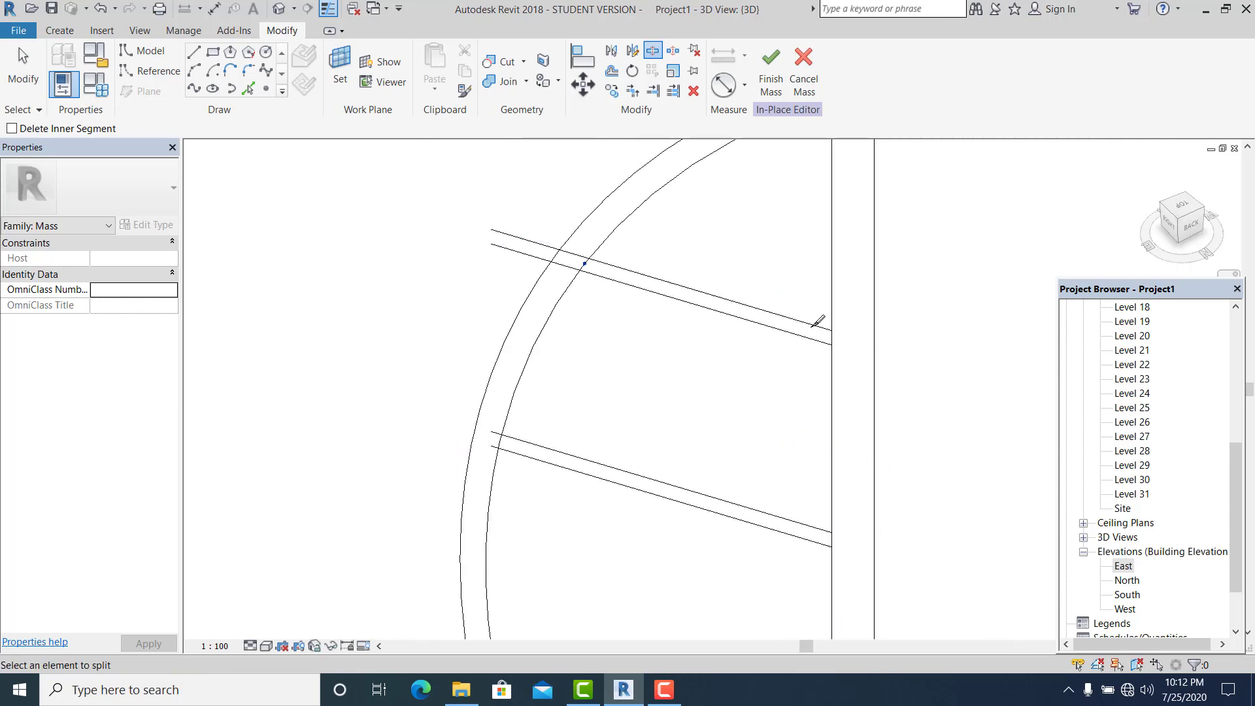
- Split the inner vertical line between the lines of all three cross members, and the inner arc at the lowest cross member
scroll(853, 323, "up", 5)
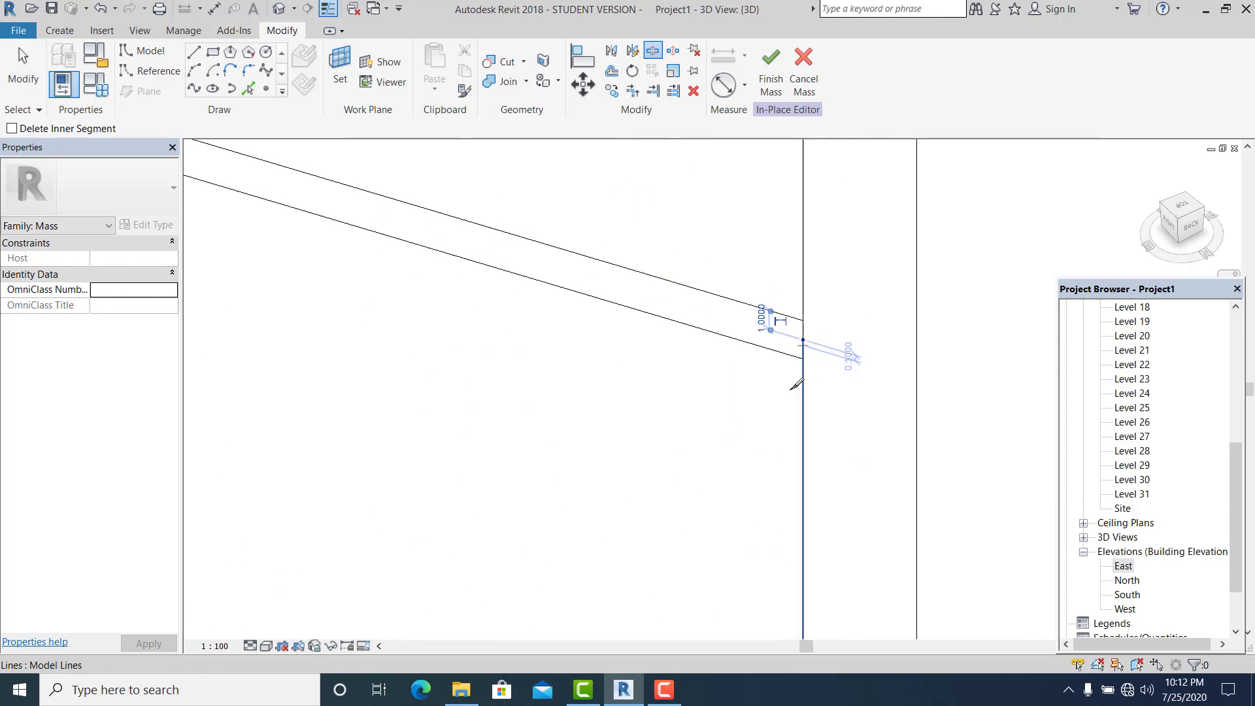
scroll(810, 295, "down", 3)
scroll(817, 392, "up", 4)
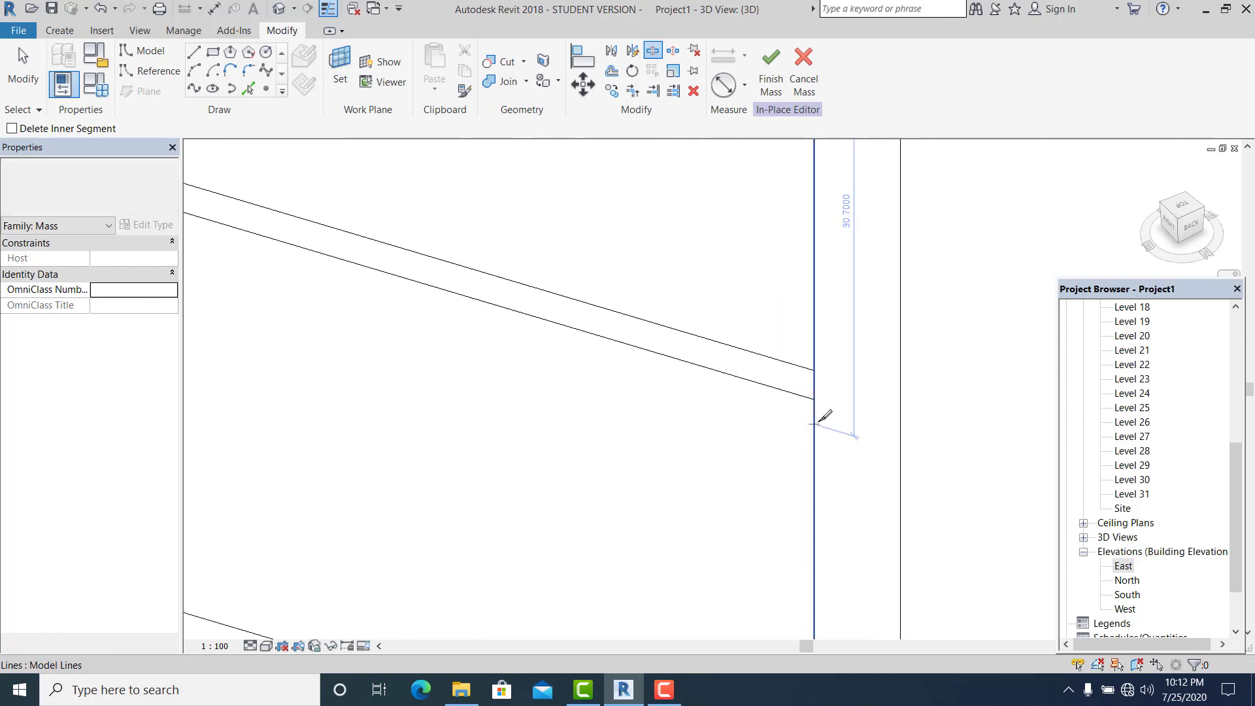
left_click(813, 364)
scroll(810, 458, "down", 3)
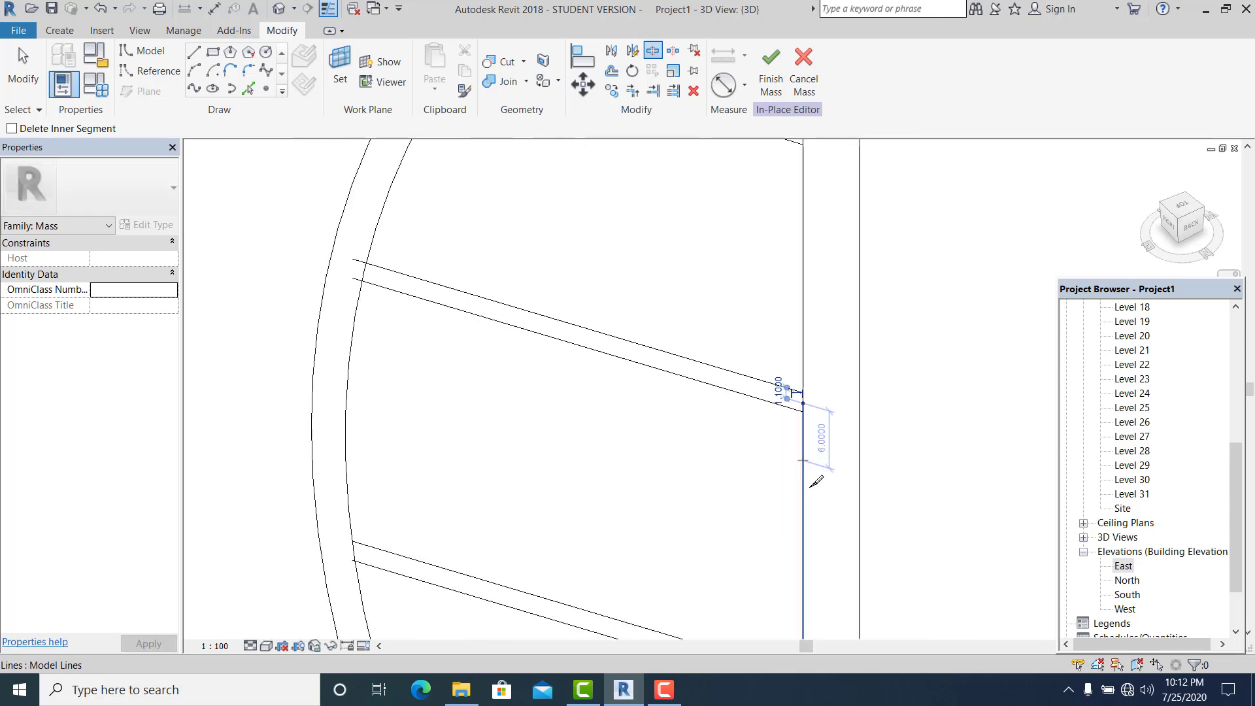
scroll(791, 419, "up", 4)
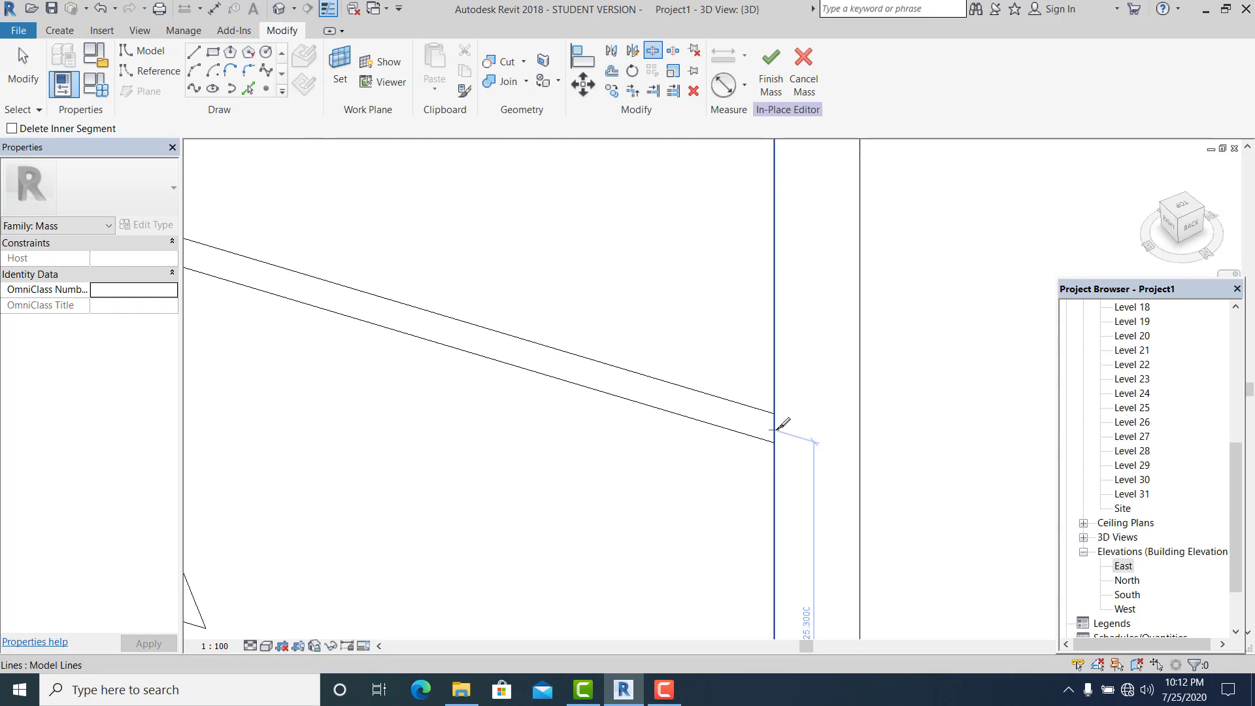
left_click(776, 430)
scroll(739, 439, "down", 3)
middle_click_drag(581, 448, 684, 439)
scroll(454, 313, "up", 3)
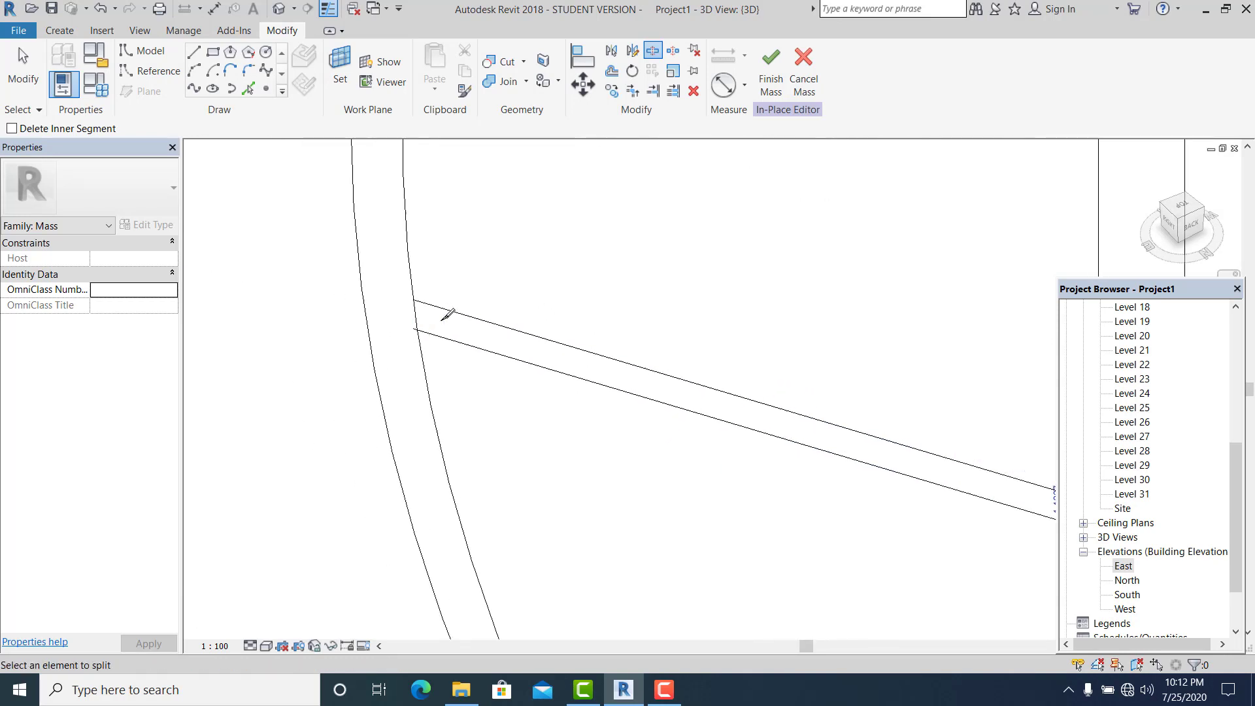
scroll(442, 319, "up", 2)
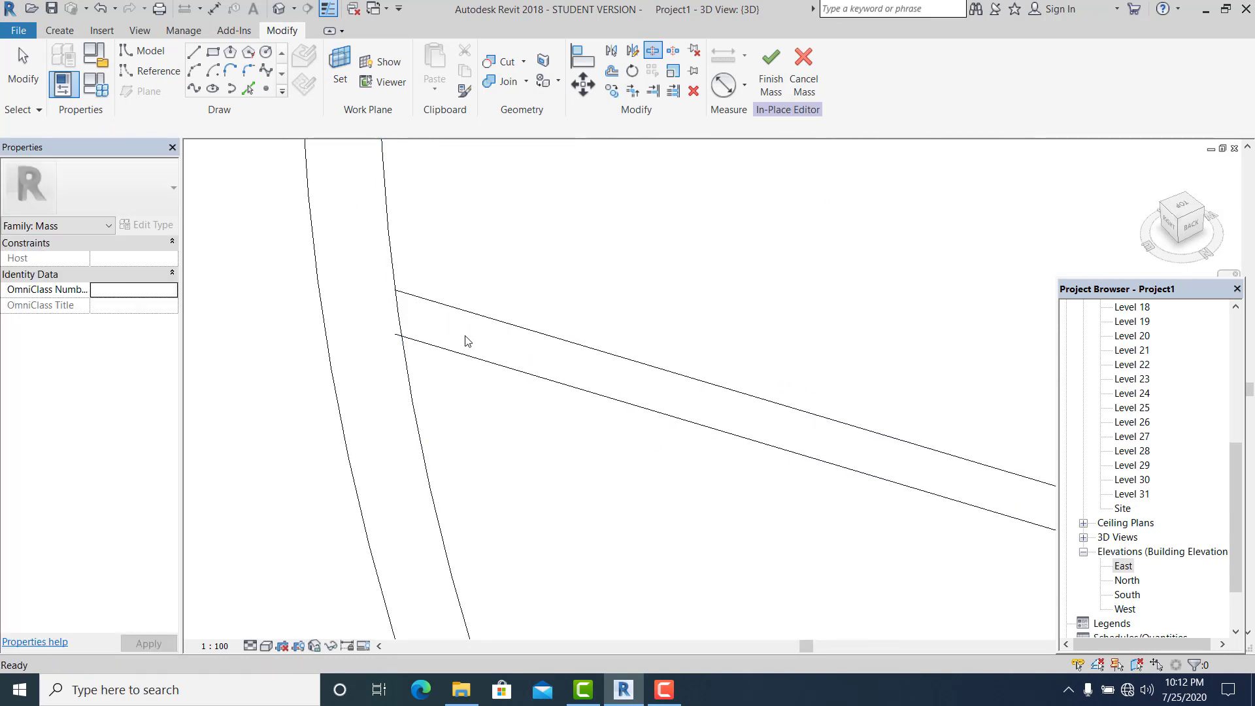
- Trim both lines of the lowest cross member to corners with the inner arc and the inner vertical line
left_click(425, 299)
left_click(392, 264)
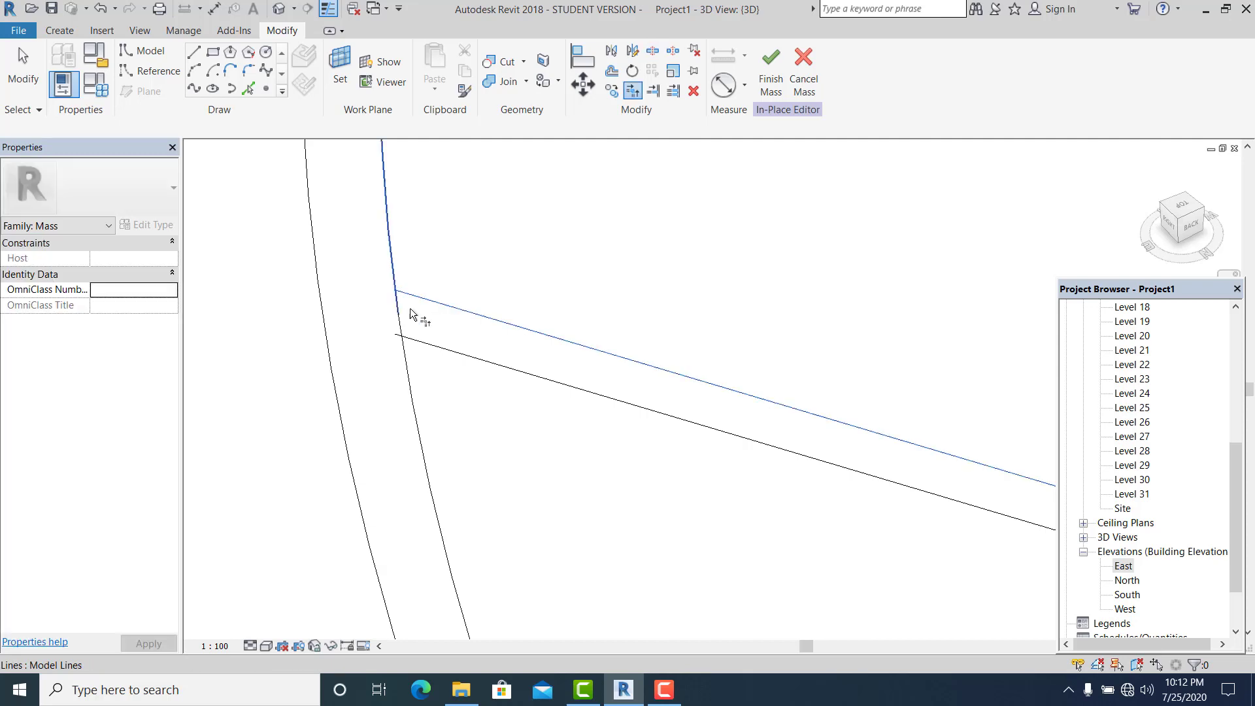
left_click(414, 339)
left_click(414, 341)
scroll(846, 506, "down", 3)
scroll(846, 506, "up", 2)
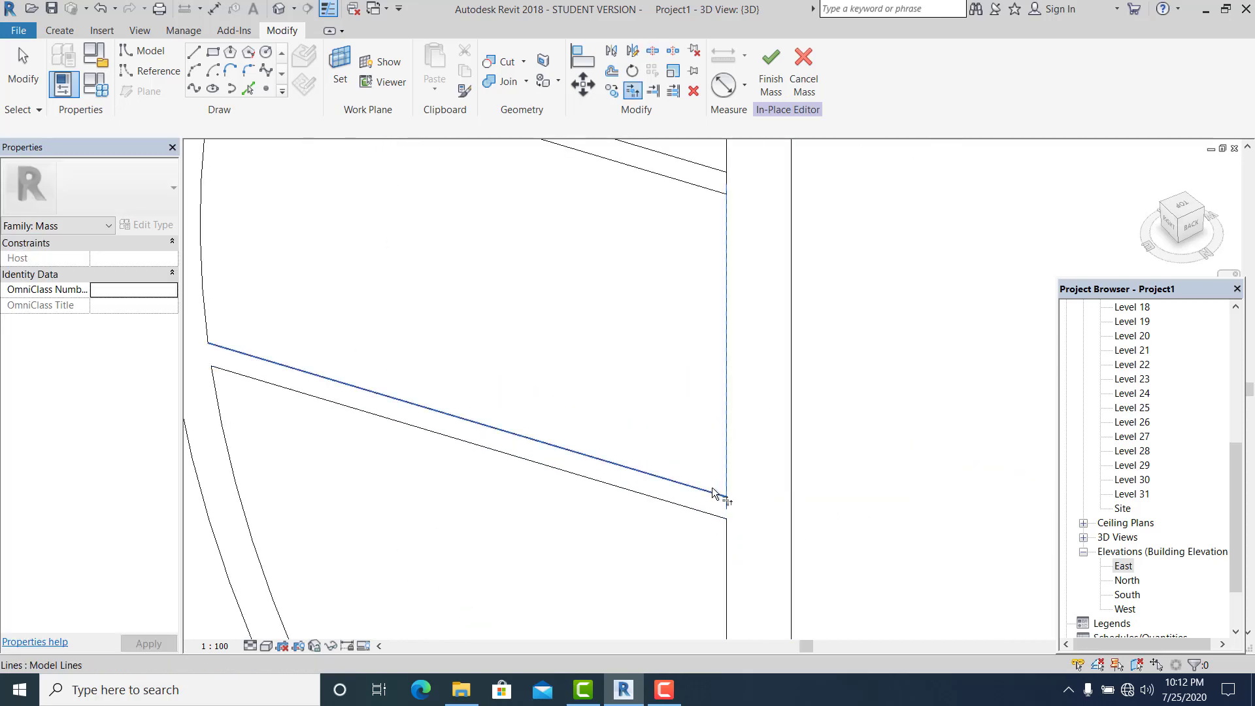
left_click(727, 395)
left_click(713, 406)
- Trim both lines of the middle cross member to corners with the inner arc segments above and below it
scroll(510, 388, "down", 2)
middle_click_drag(510, 387, 617, 504)
scroll(422, 431, "up", 3)
left_click(440, 386)
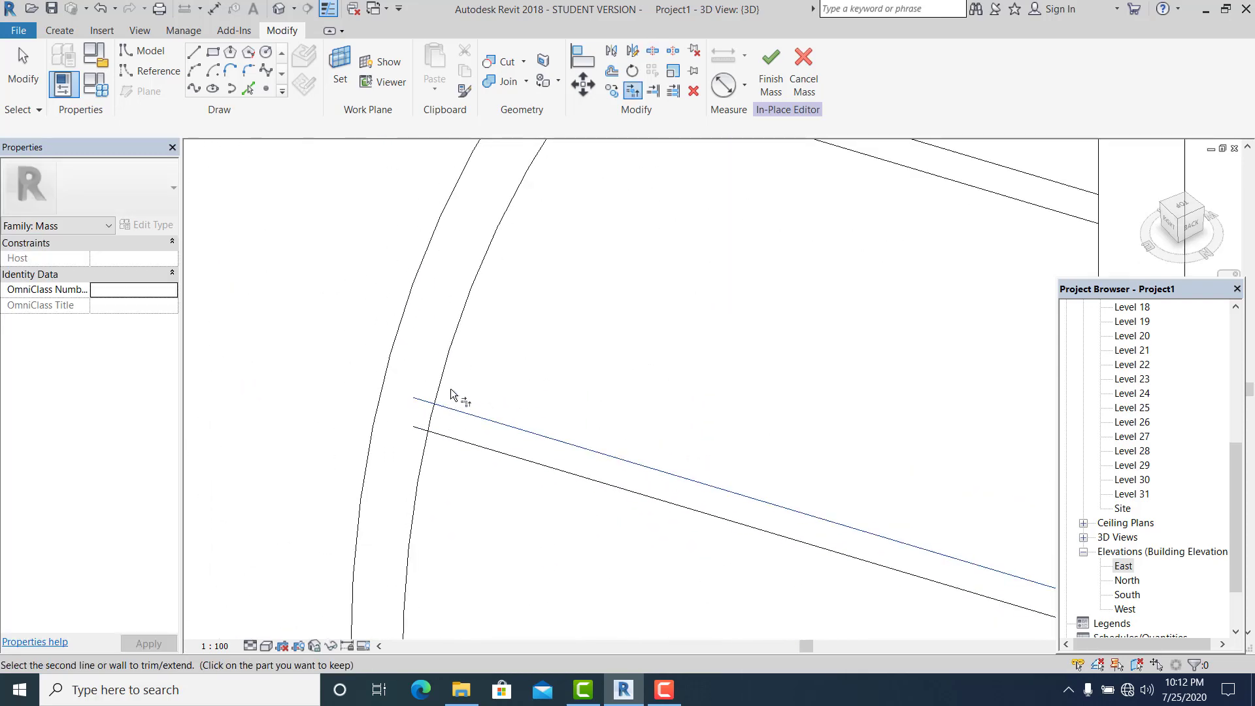
left_click(451, 409)
left_click(442, 435)
left_click(431, 452)
- Trim both lines of the uppermost cross member to corners with the adjoining inner arc segments
scroll(508, 437, "down", 3)
scroll(532, 333, "up", 2)
left_click(596, 294)
left_click(555, 316)
left_click(612, 276)
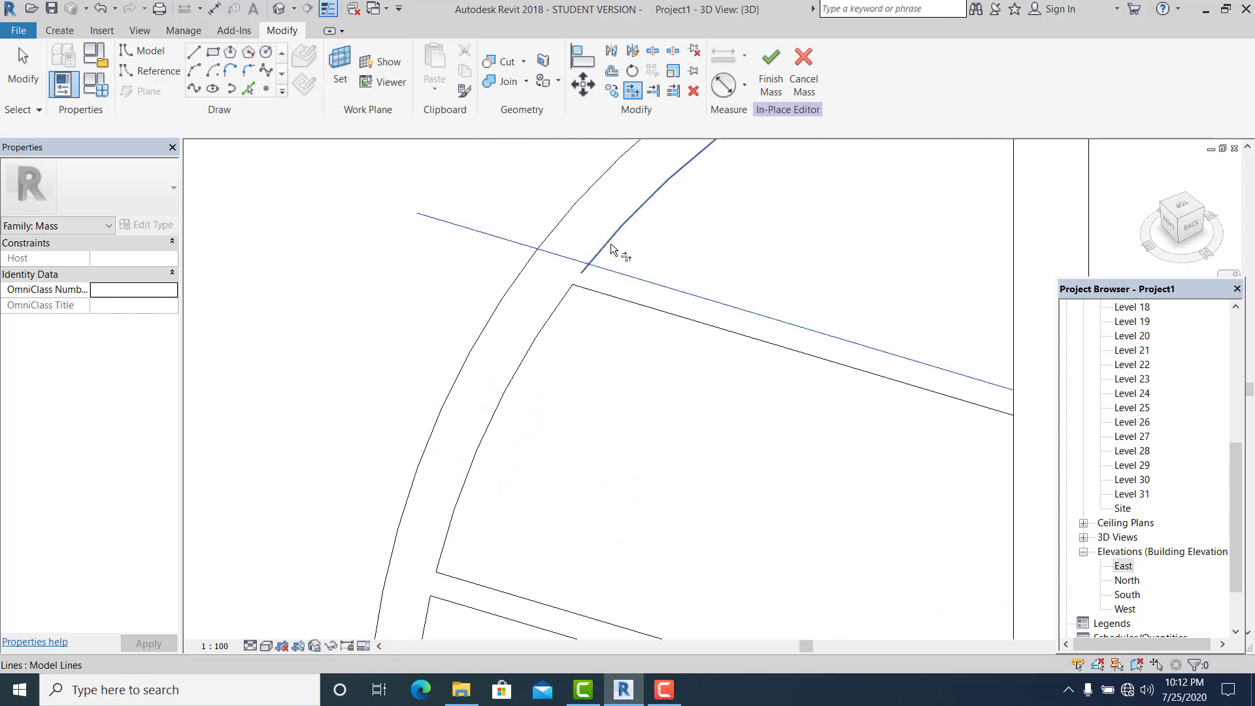
left_click(611, 244)
- Trim the middle and uppermost cross members to corners with the inner vertical line, and end the trimming
scroll(572, 297, "down", 5)
scroll(704, 333, "up", 2)
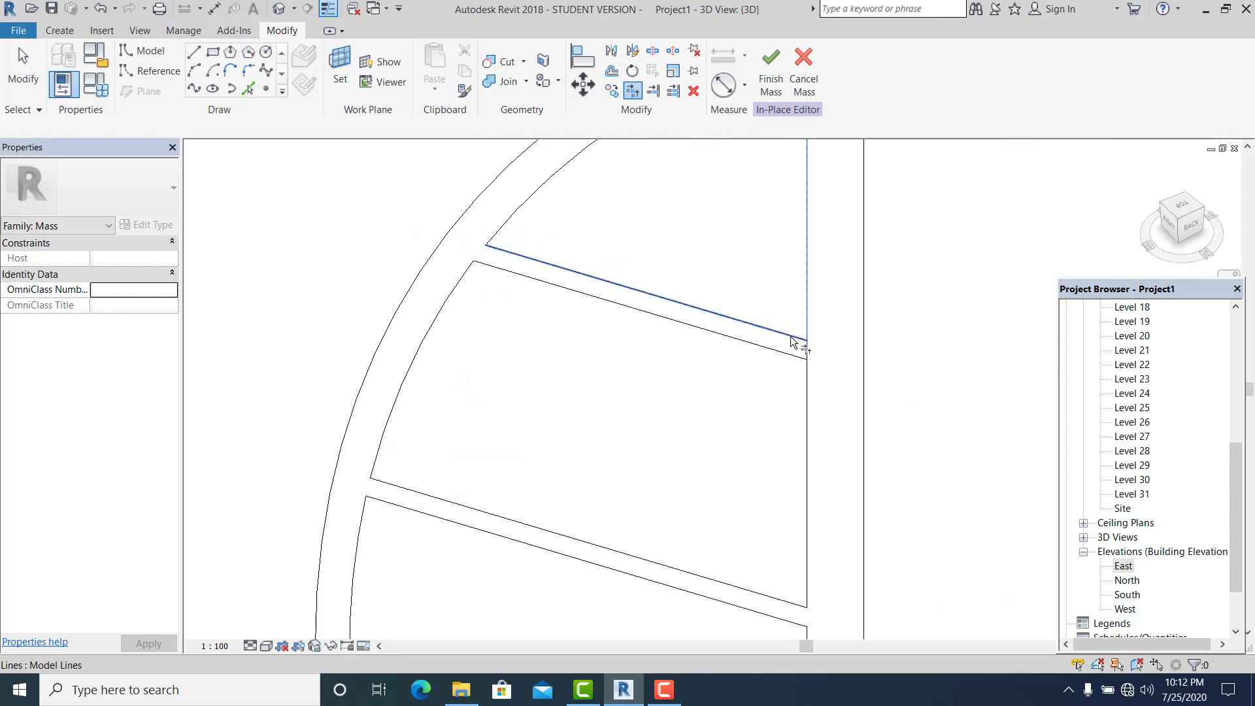
left_click(789, 359)
scroll(771, 438, "down", 3)
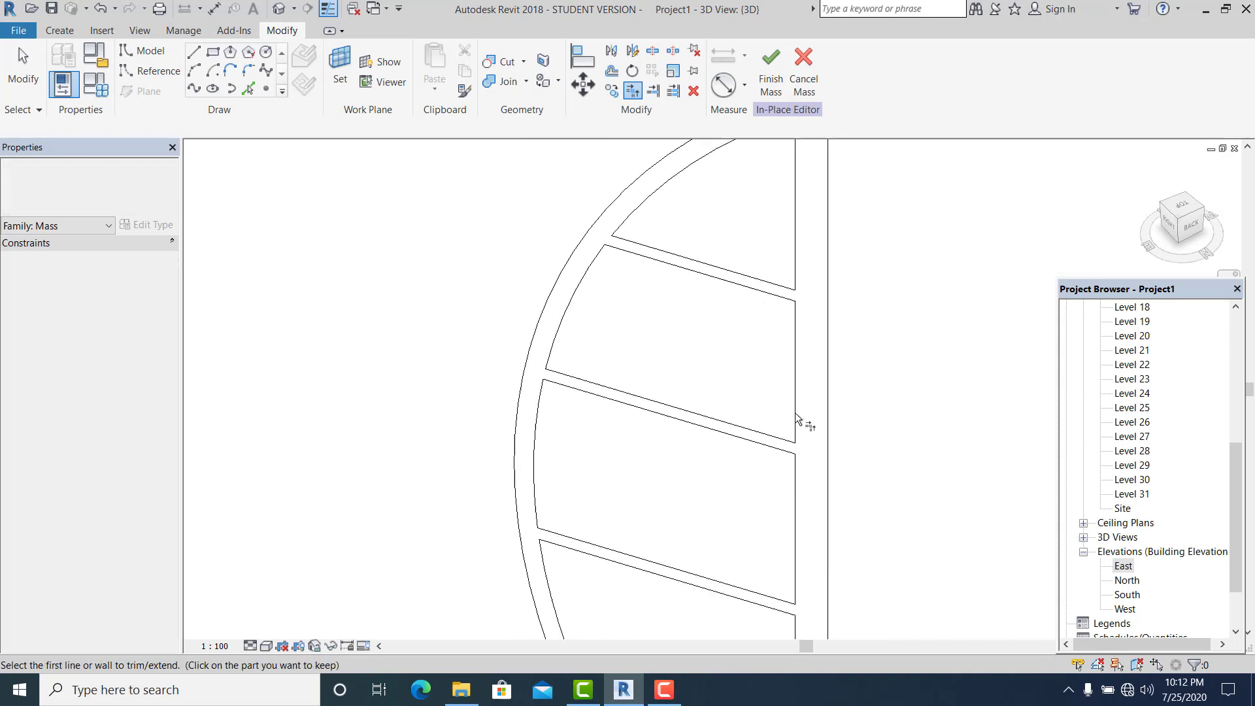
scroll(810, 470, "up", 2)
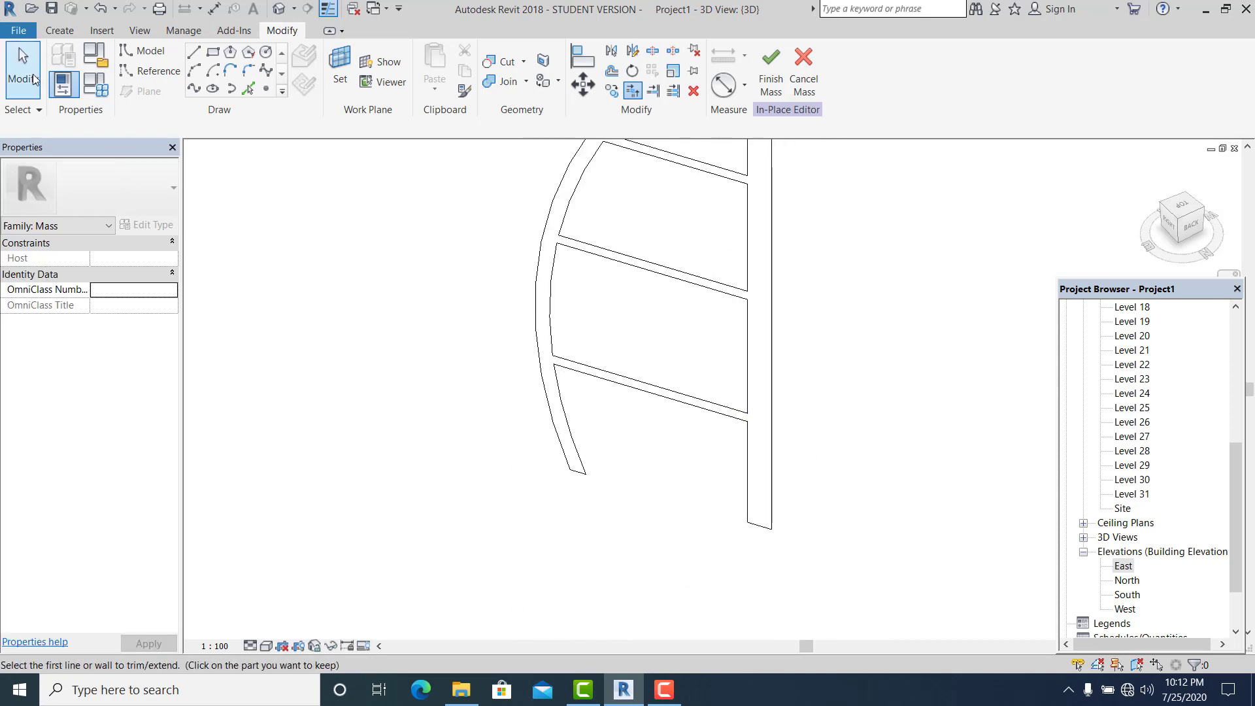
left_click(26, 72)
- Examine the whole trimmed frame profile in 3D and its alignment in the Site plan, and return to the 3D view
middle_click_drag(645, 490, 744, 501, "shift")
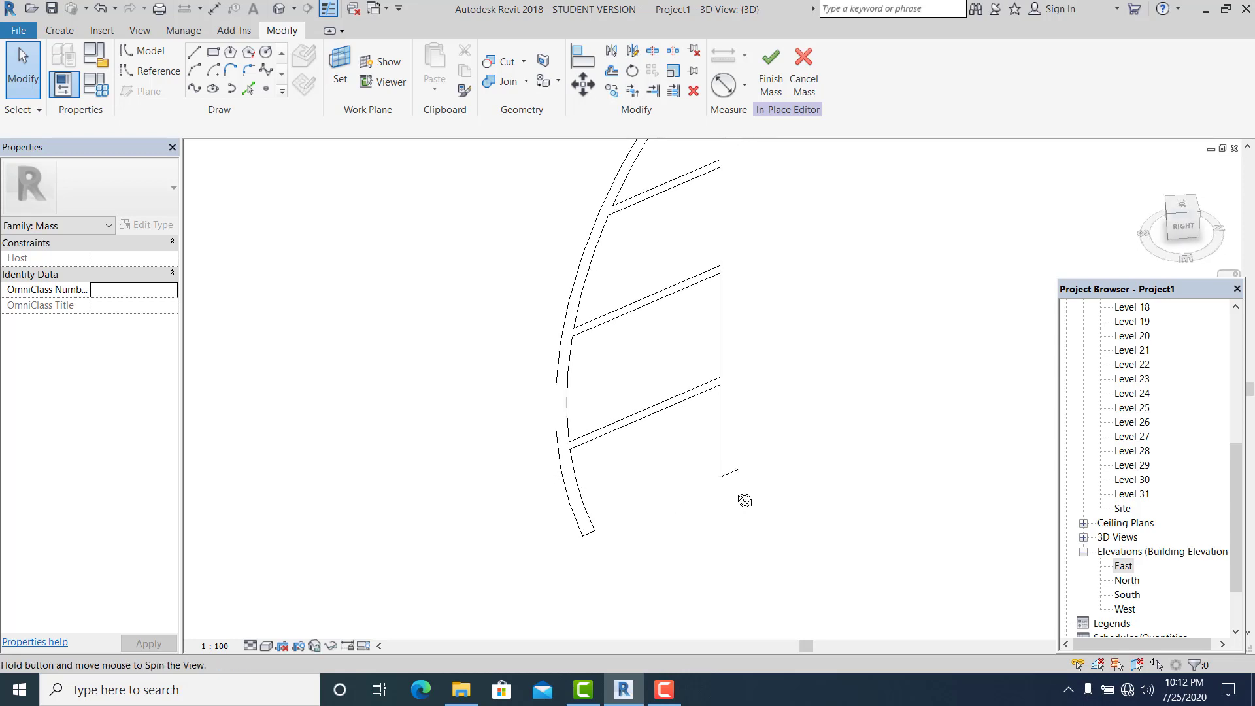
scroll(696, 541, "down", 1)
middle_click_drag(711, 543, 688, 547)
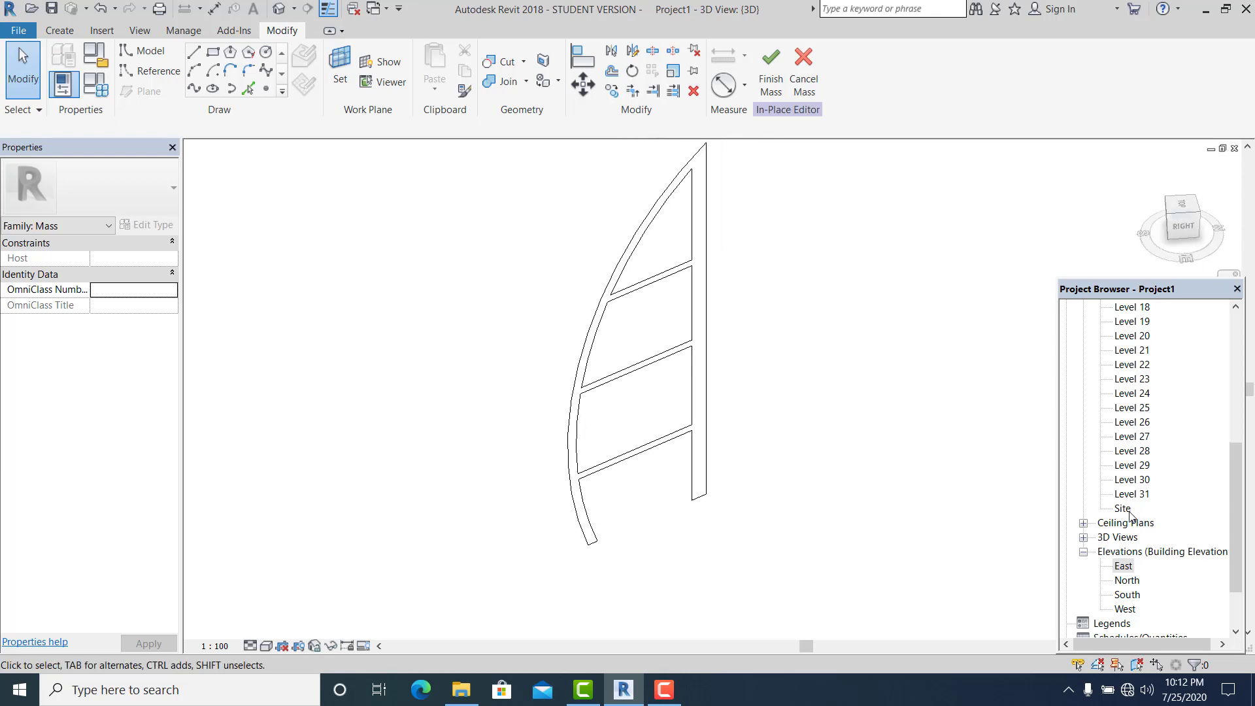
double_click(1129, 512)
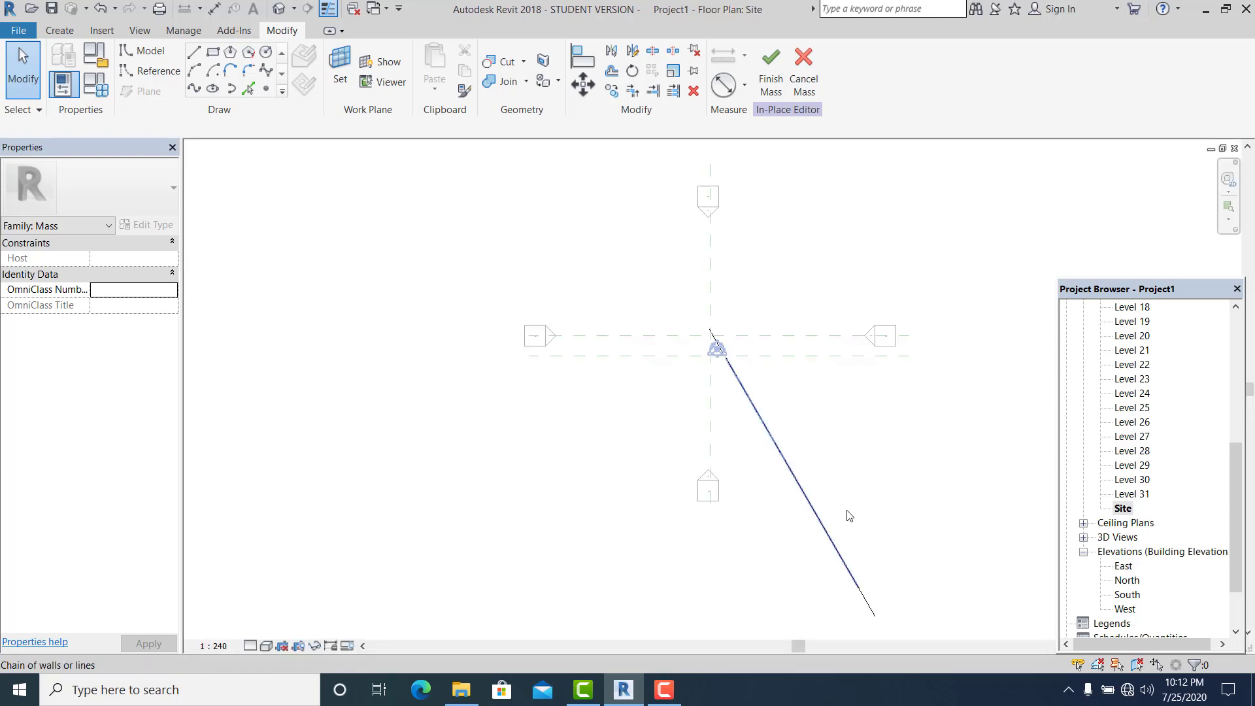
scroll(806, 419, "down", 2)
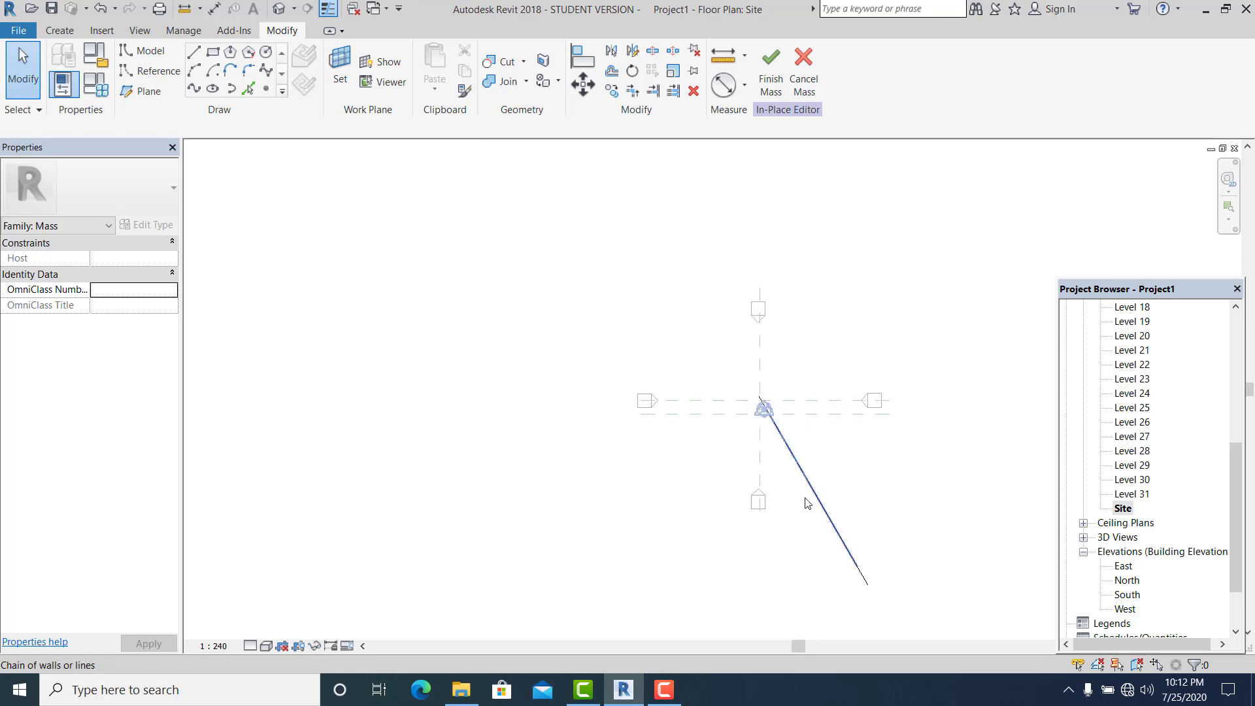
scroll(808, 503, "up", 2)
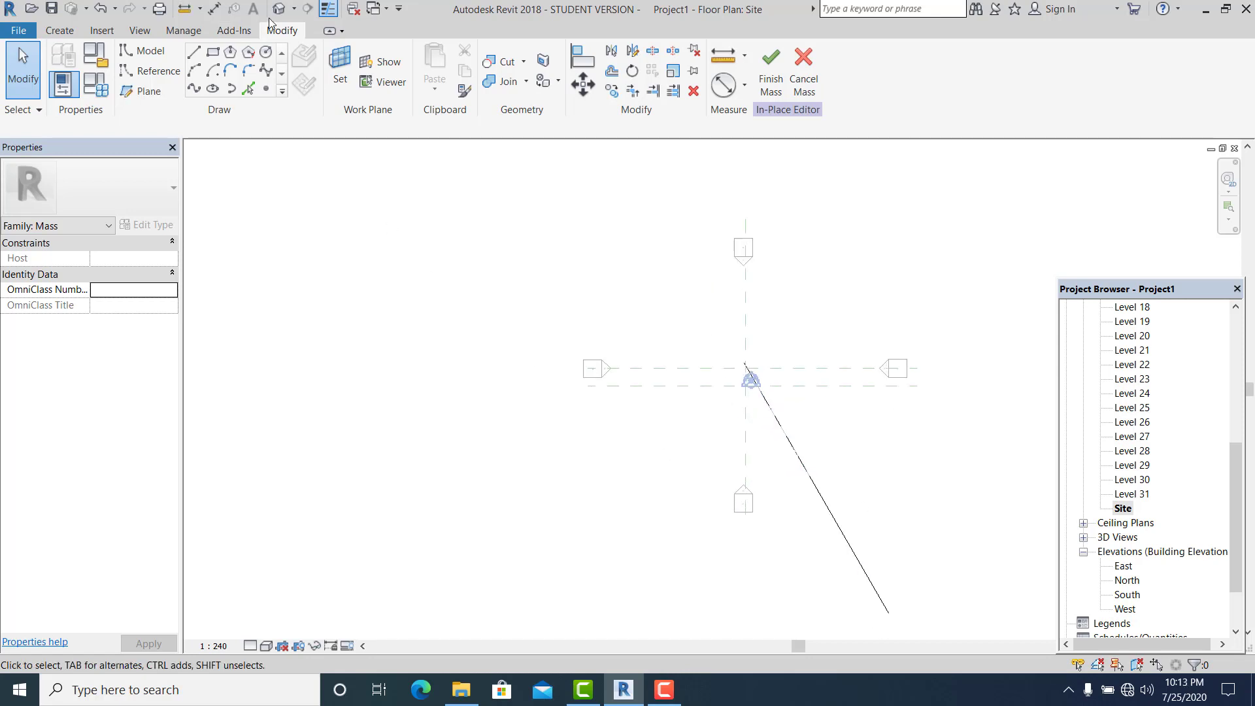
left_click(294, 8)
left_click(307, 29)
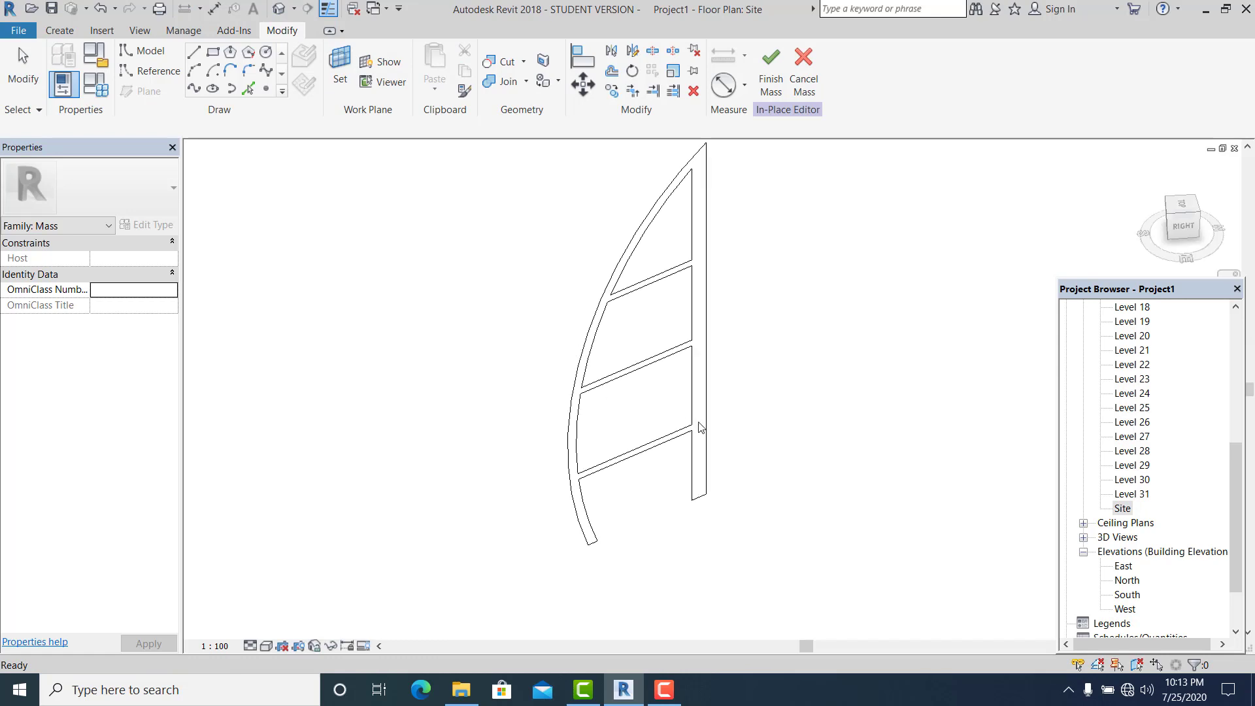
- Create a solid form from the outer closed loop of the sail-shaped frame profile, including its two feet
left_click(607, 535)
scroll(605, 539, "up", 3)
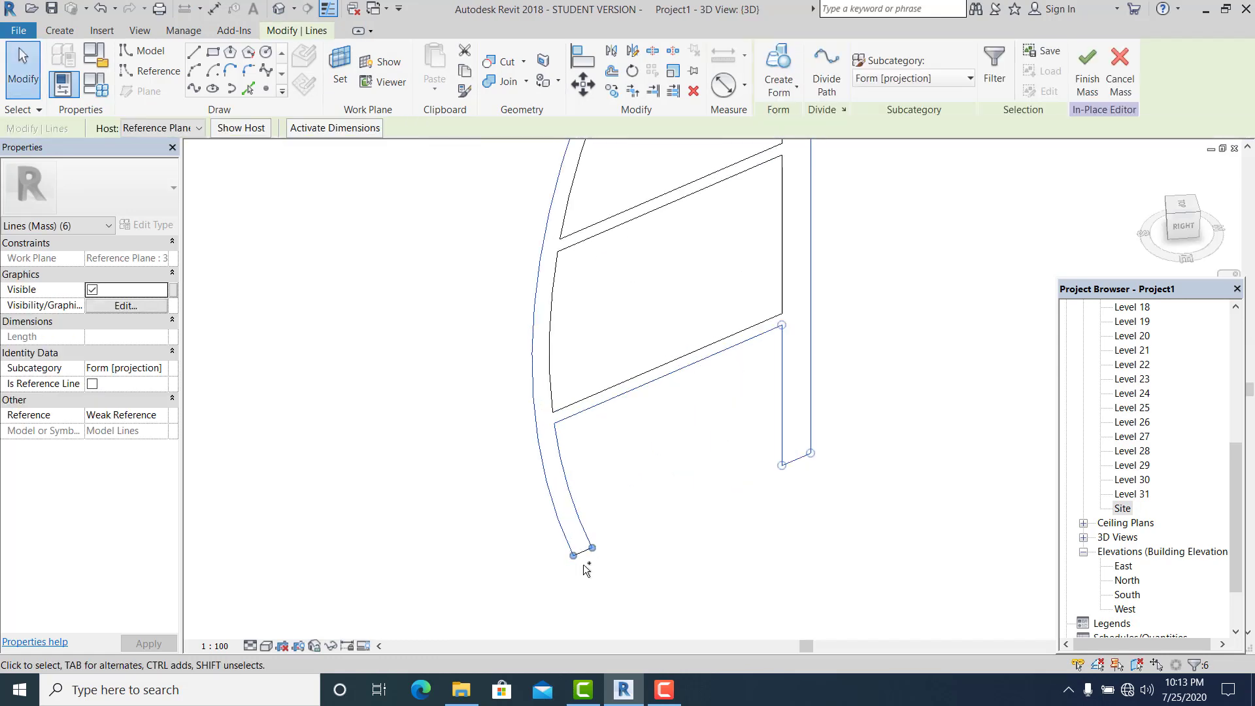
scroll(585, 561, "up", 2)
left_click(584, 549, "ctrl")
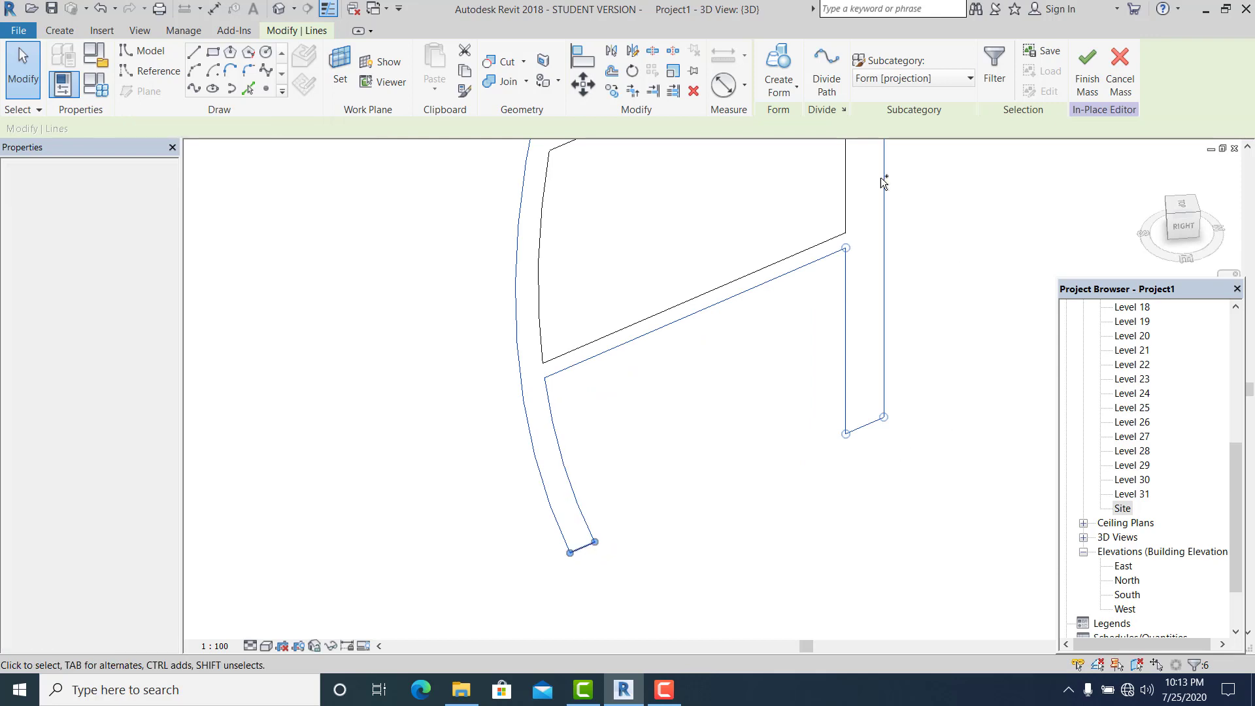
left_click(779, 88)
left_click(809, 117)
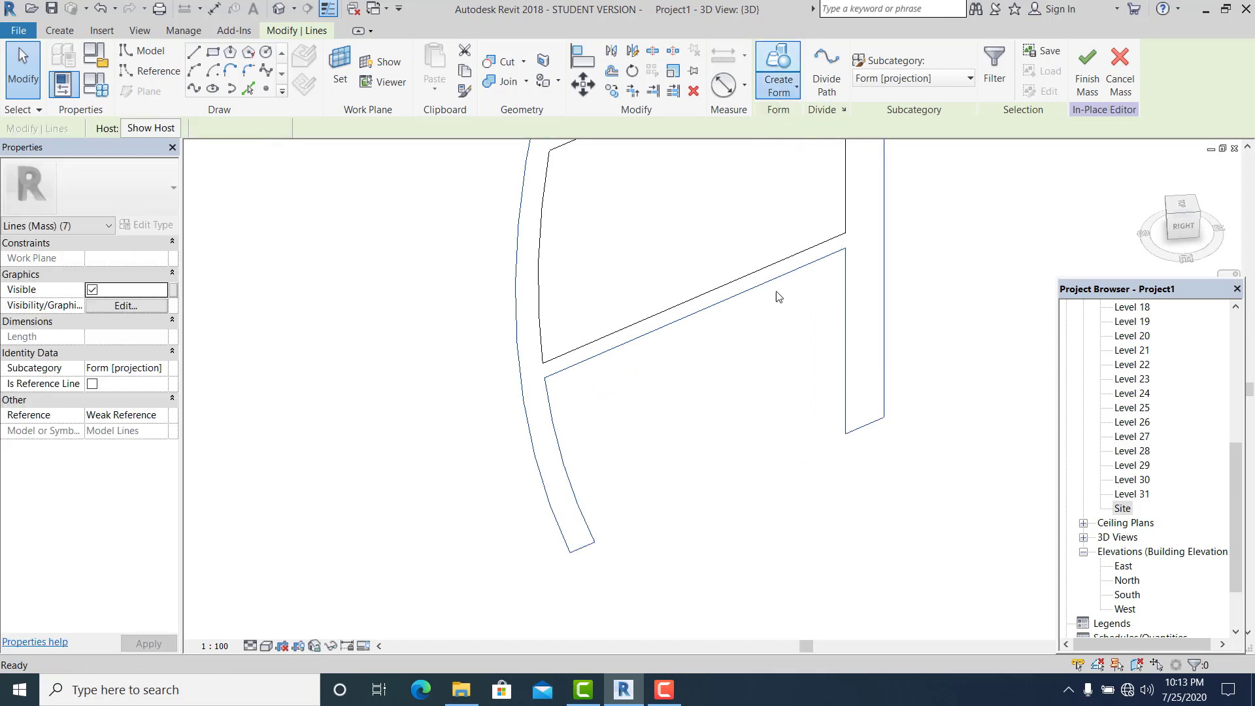
scroll(626, 502, "down", 3)
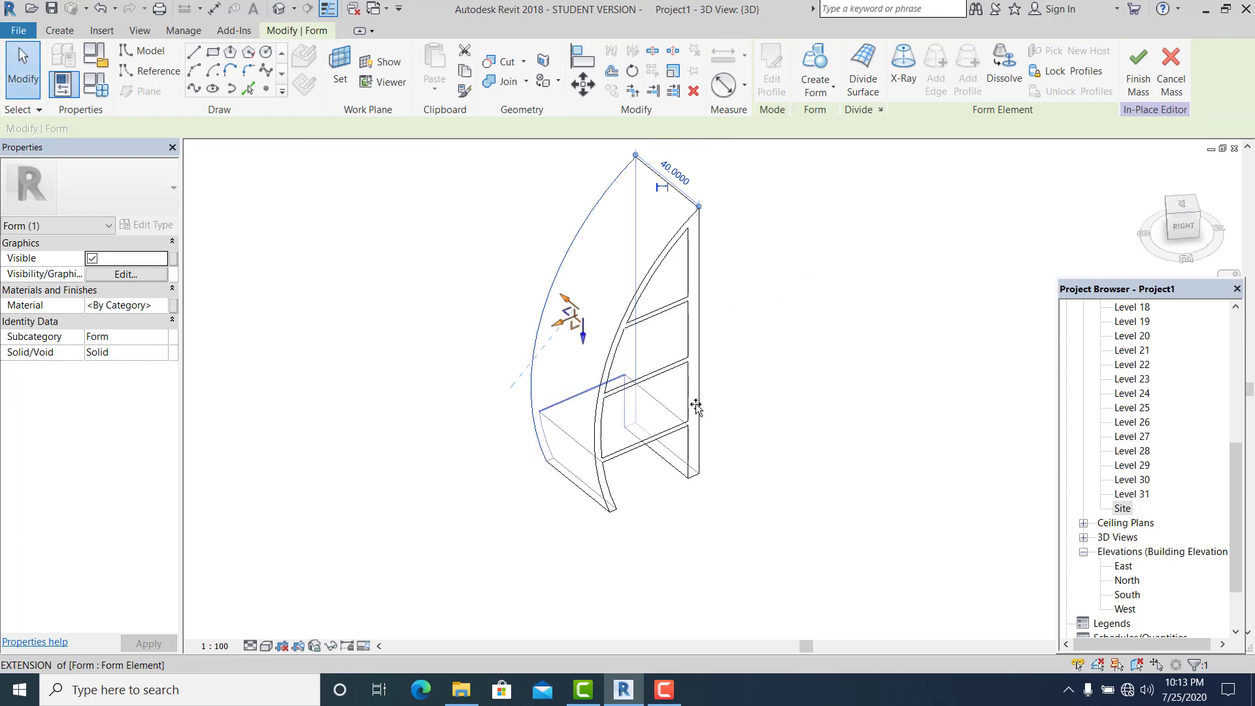
- Pull the extruded face of the frame form to the opposite side of the profile and set its thickness to 3
left_click_drag(696, 405, 717, 417)
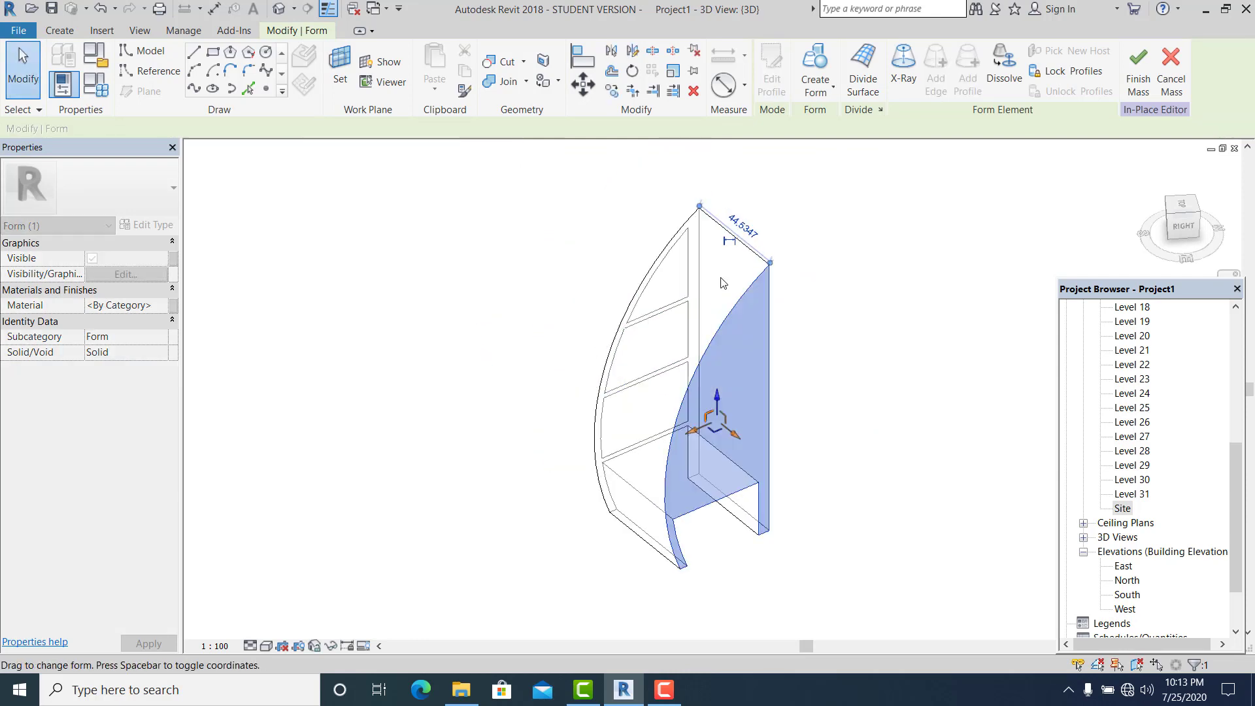
scroll(739, 223, "up", 3)
left_click(744, 229)
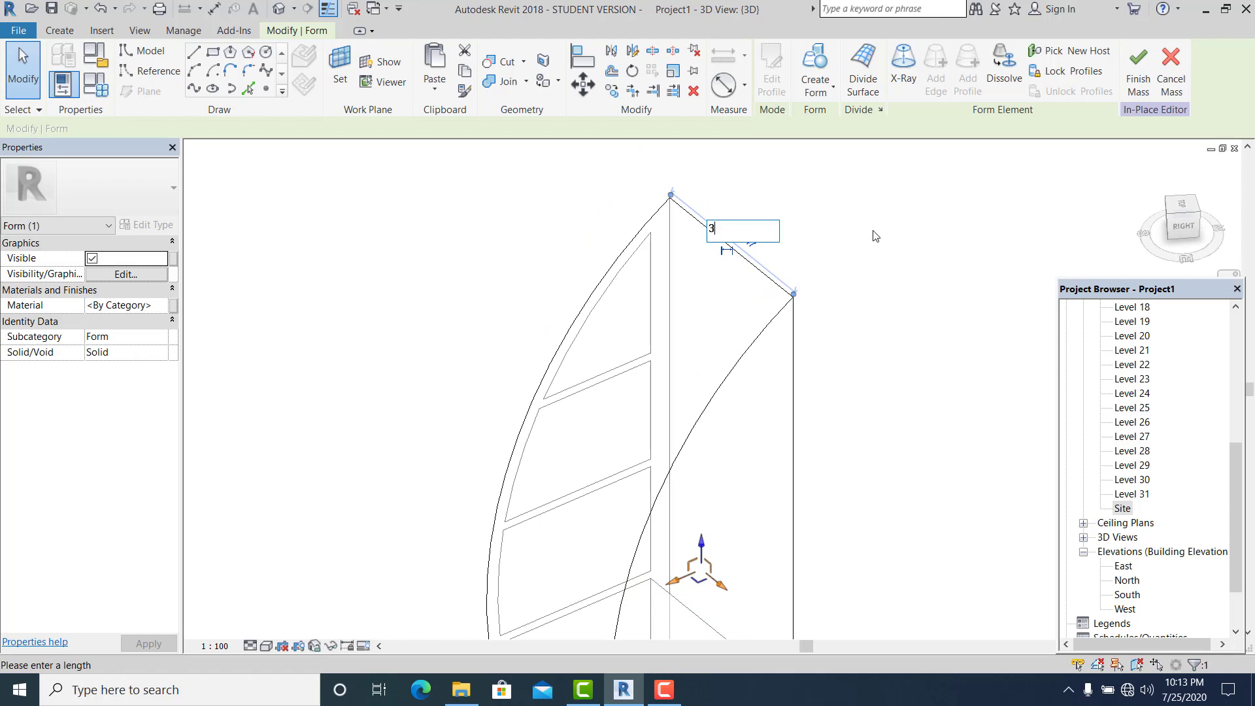
type("3")
key("Return")
left_click(742, 322)
scroll(779, 442, "down", 3)
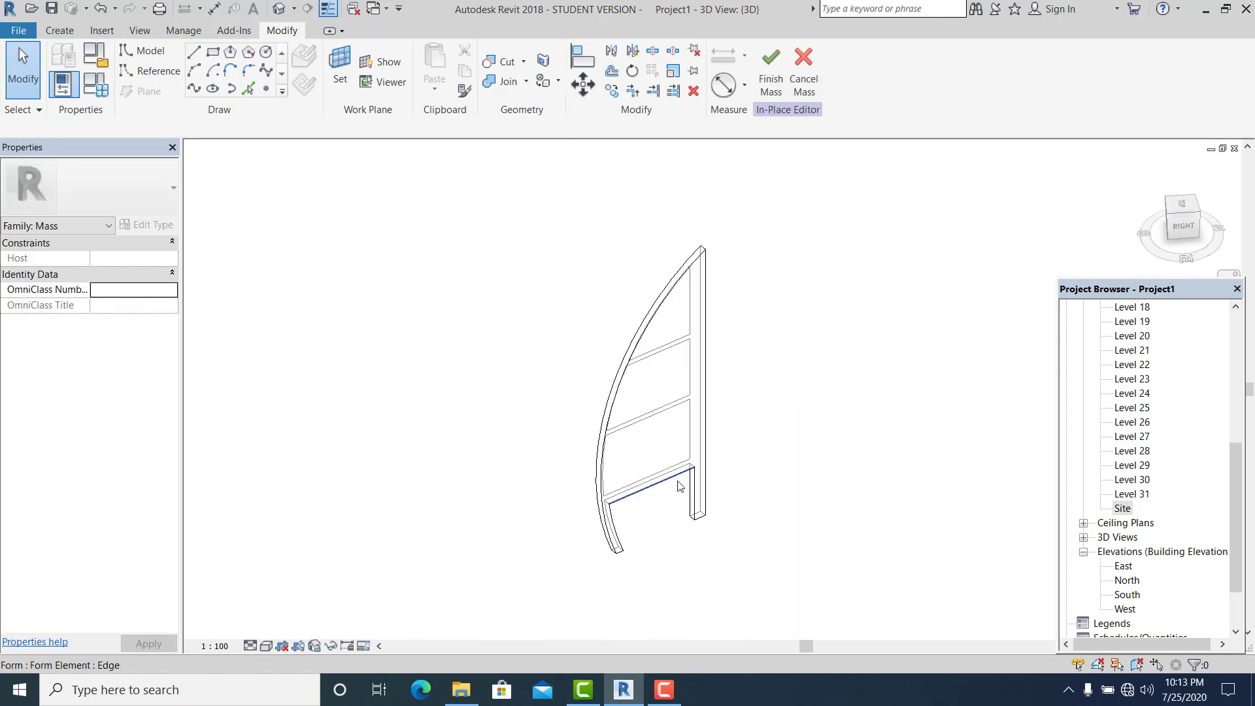
- Check the frame form in the Realistic visual style and set the 3D view to Wireframe
scroll(673, 495, "up", 2)
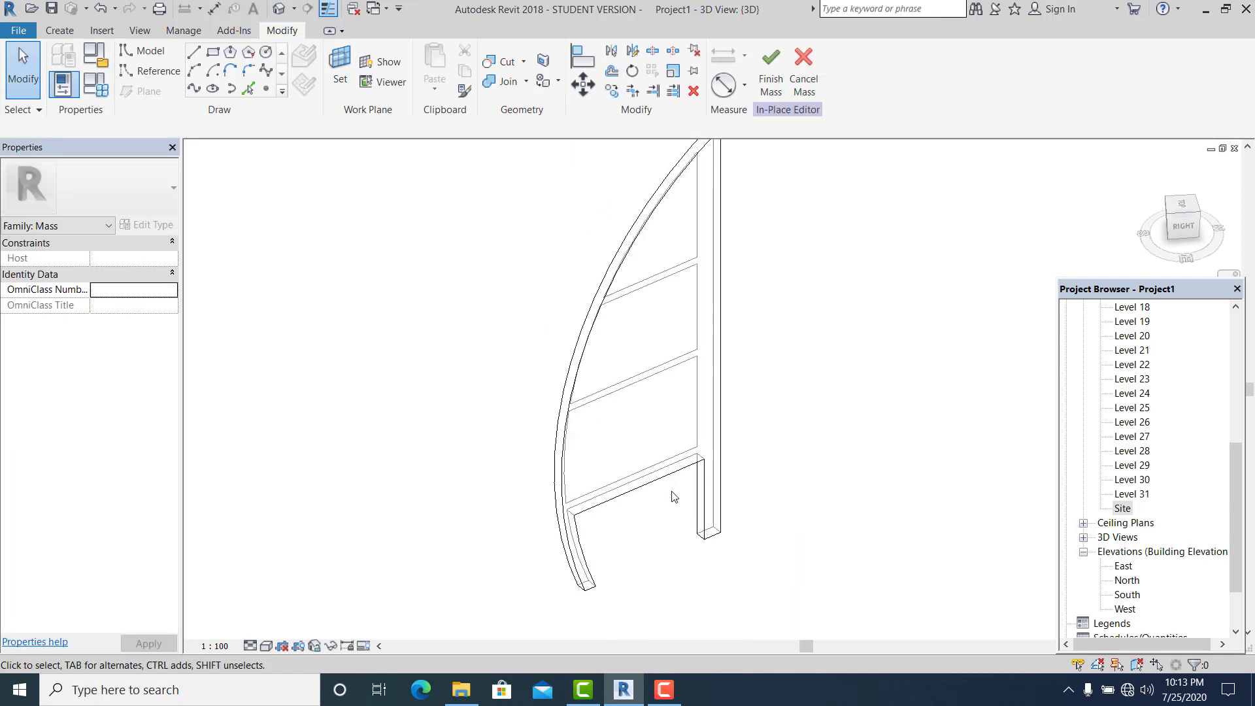
left_click(267, 646)
left_click(300, 613)
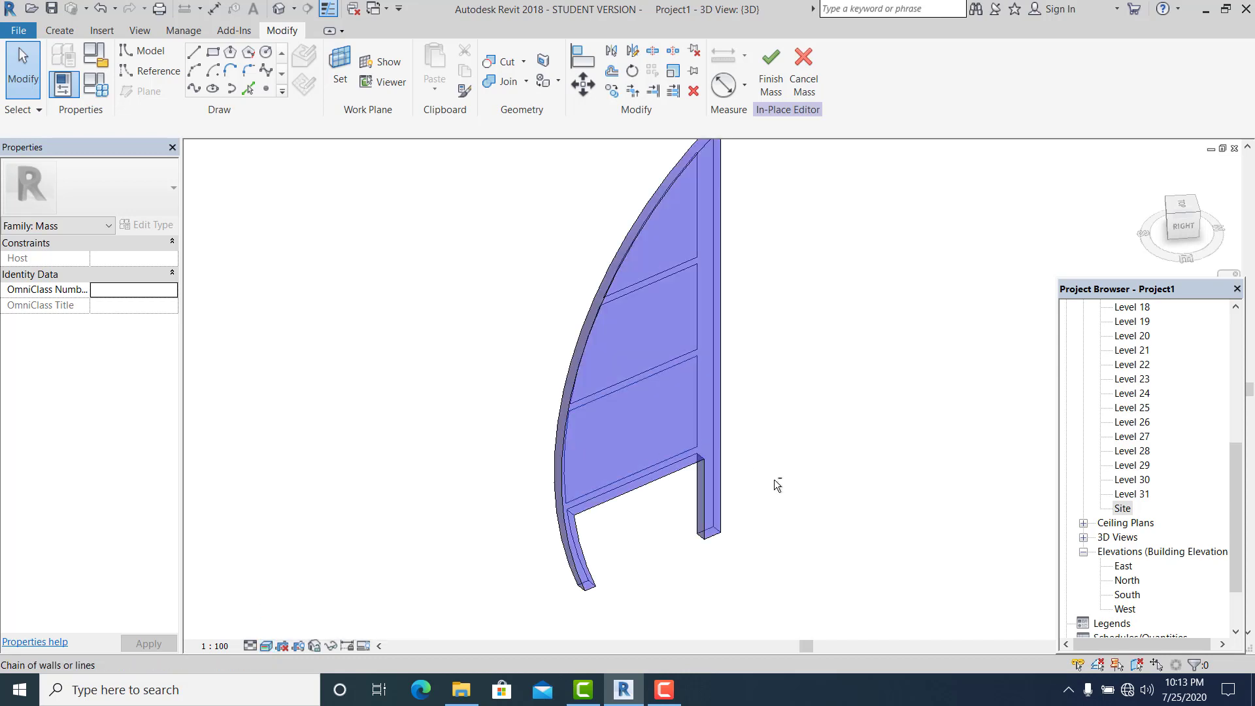
mouse_move(774, 479)
middle_mouse_down("shift")
mouse_move(779, 510)
mouse_move(795, 505)
middle_mouse_up("shift")
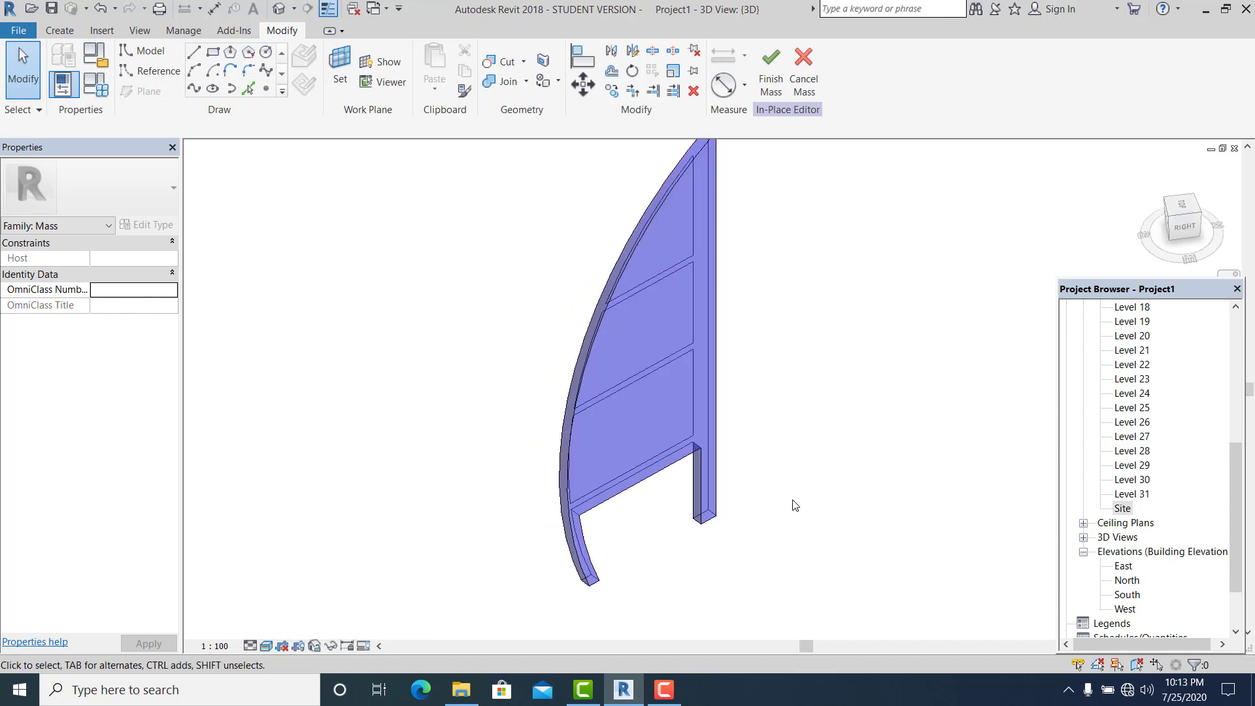
left_click(268, 646)
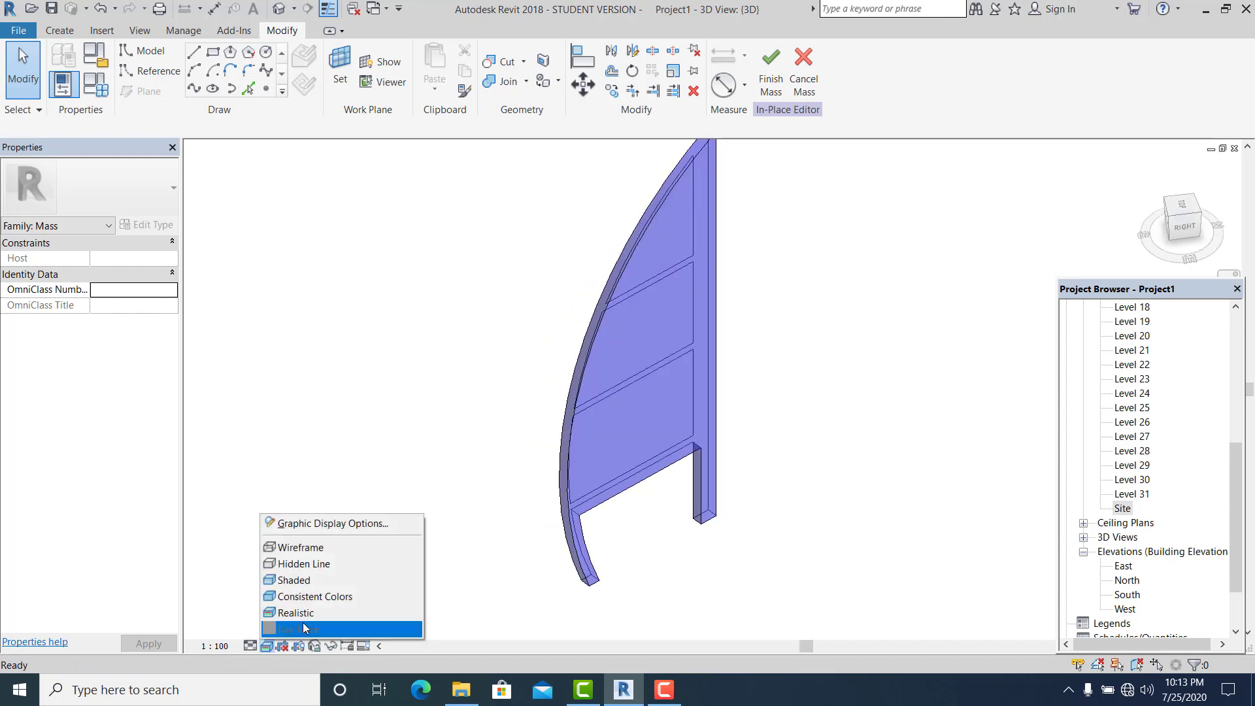
left_click(305, 549)
- Create a solid form from the closed loop between the lowest and middle cross members and set its thickness to 3
scroll(672, 507, "up", 1)
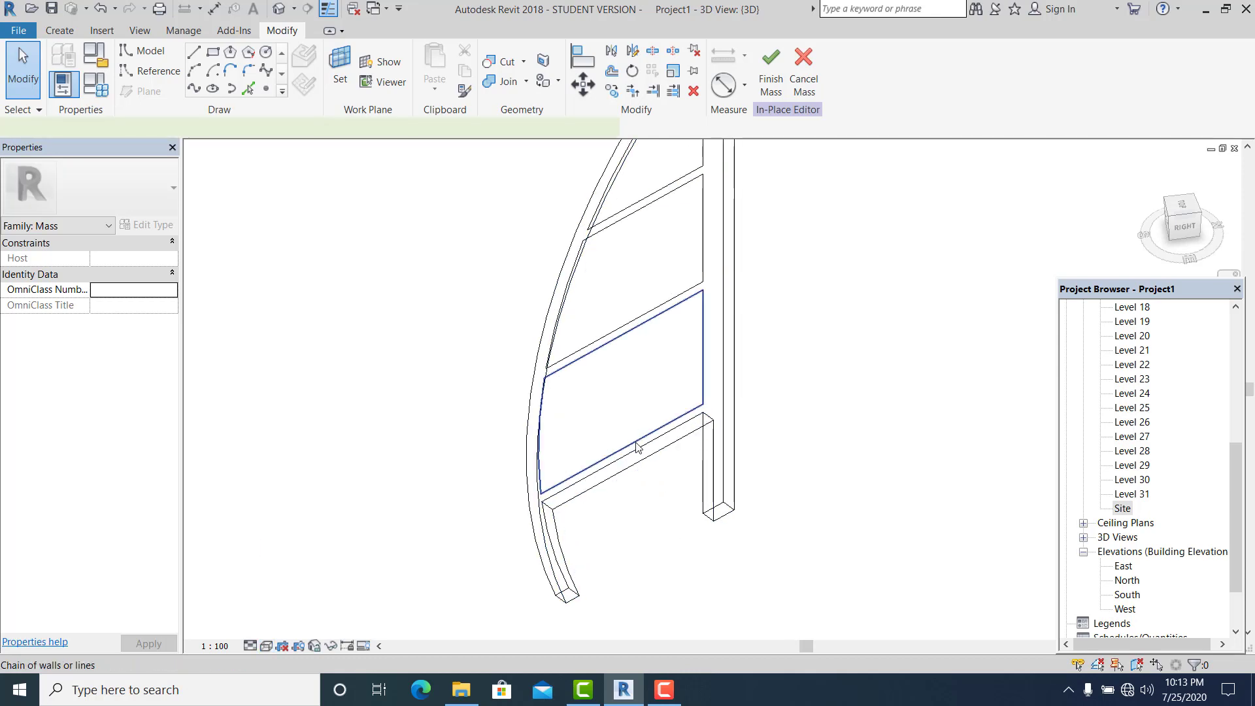
left_click(637, 448)
left_click(794, 89)
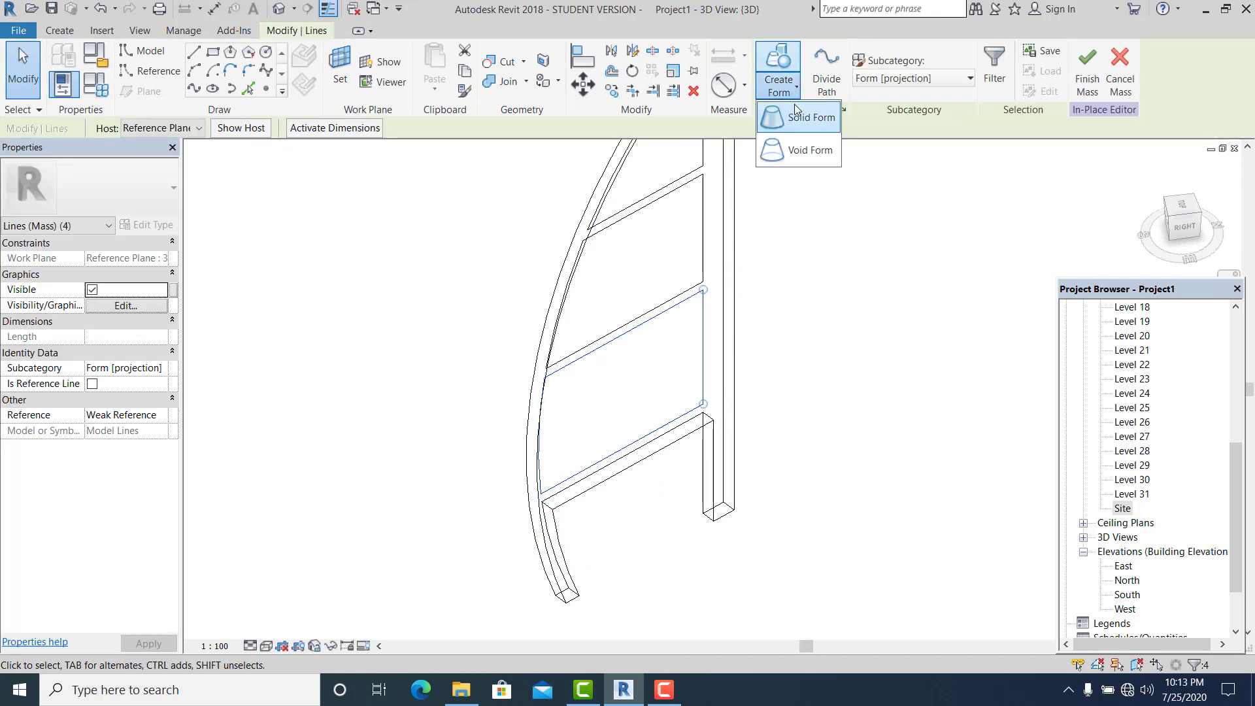
left_click(802, 117)
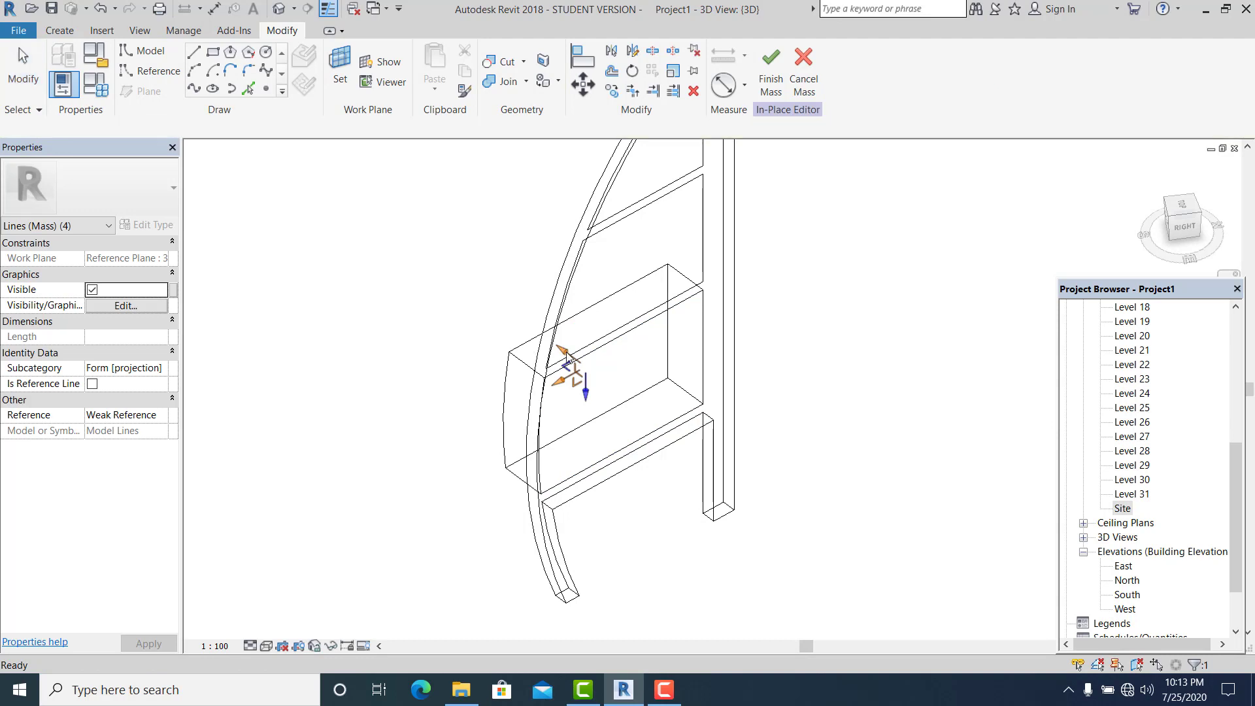
left_click(756, 308)
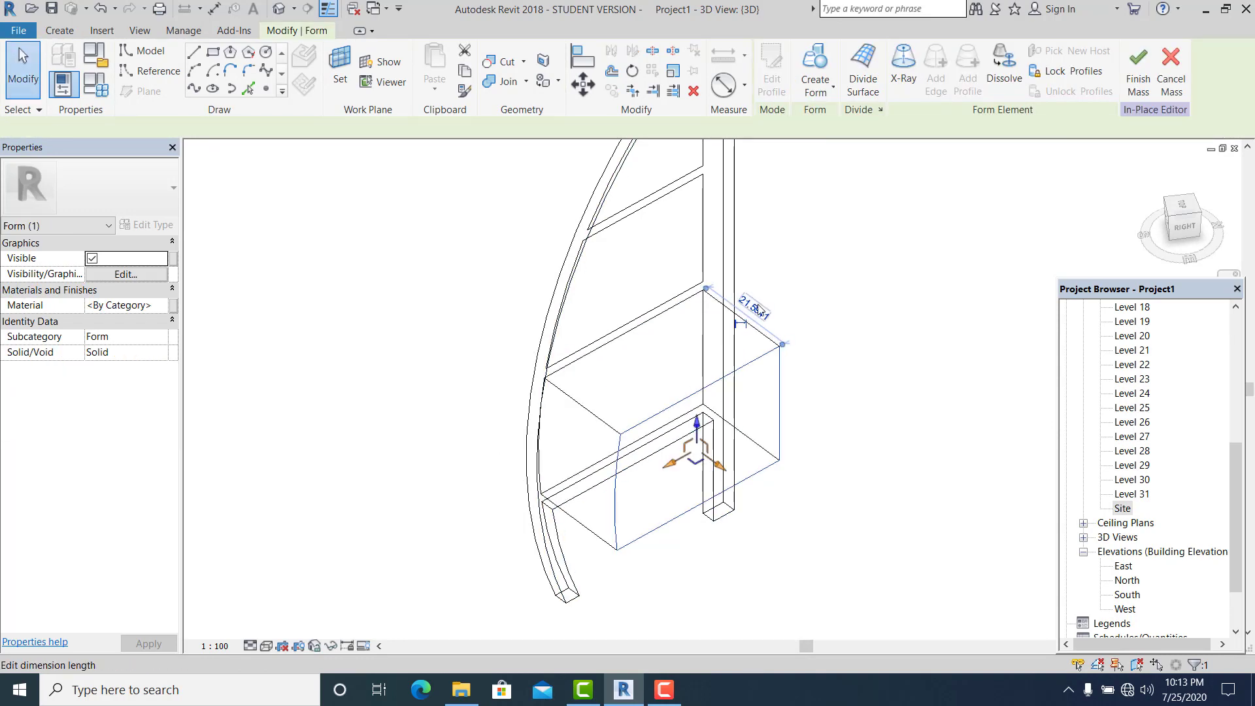
type("300")
key("Return")
left_click(851, 375)
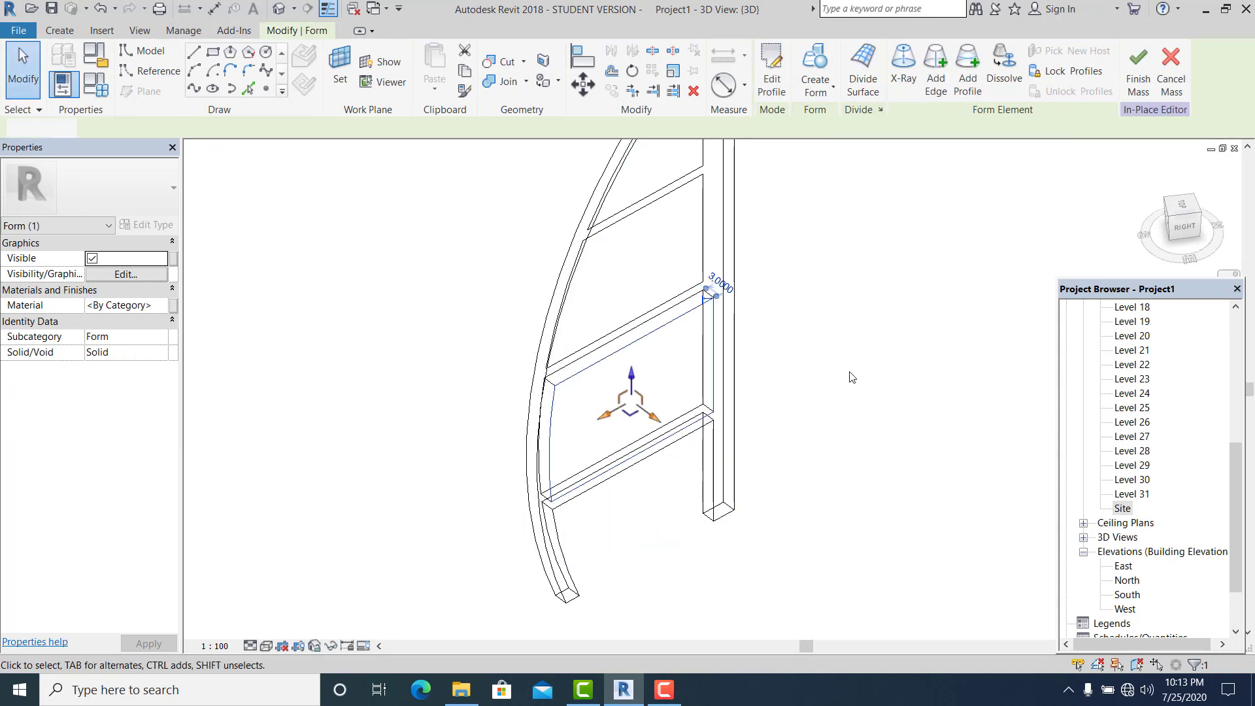
- Create a solid form from the closed loop between the middle and uppermost cross members, matching the frame's thickness
middle_click_drag(756, 307, 733, 400)
key("Tab")
left_click(684, 335)
left_click(782, 87)
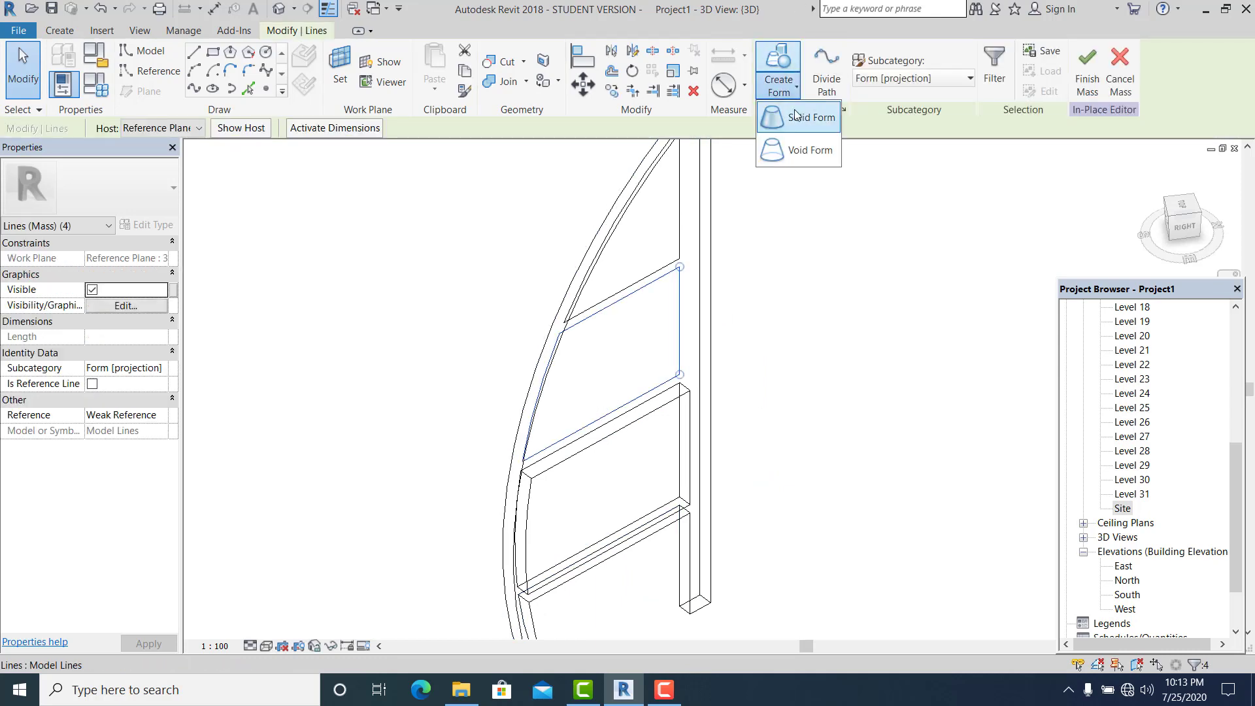
left_click(793, 117)
left_click(747, 299)
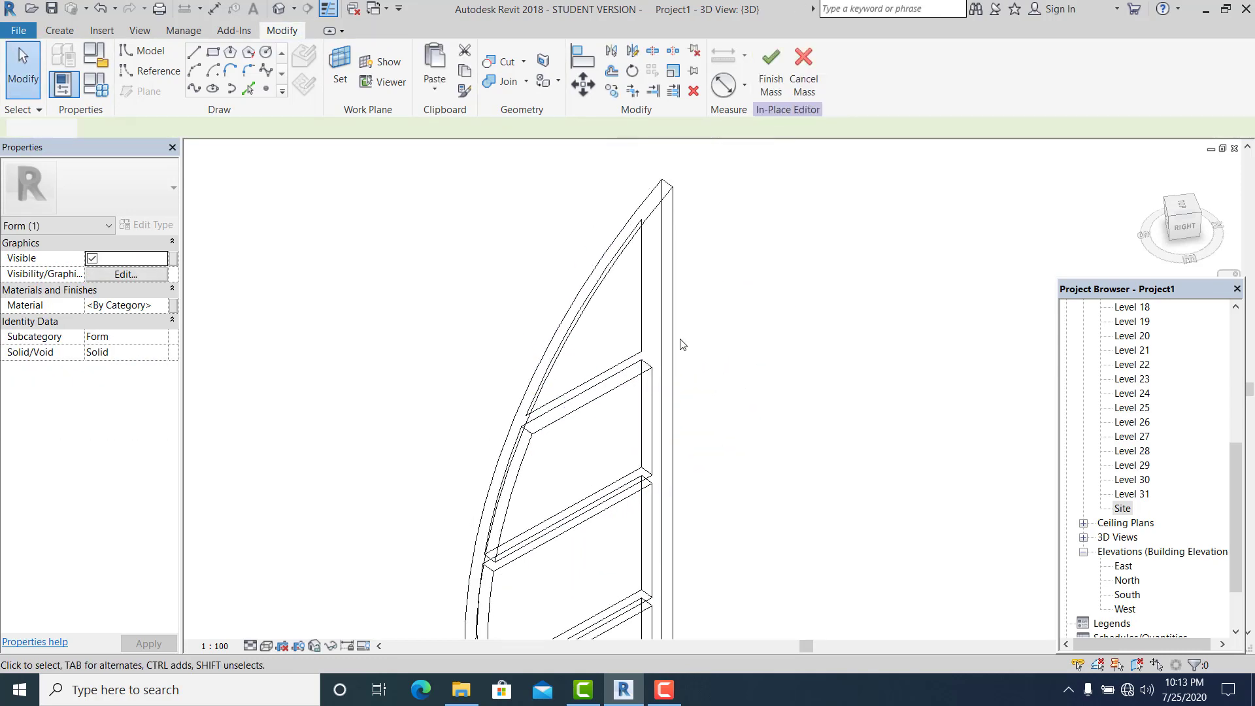
- Create a solid form from the closed loop above the uppermost cross member, matching the frame's thickness
left_click(641, 287)
left_click(779, 83)
left_click(794, 117)
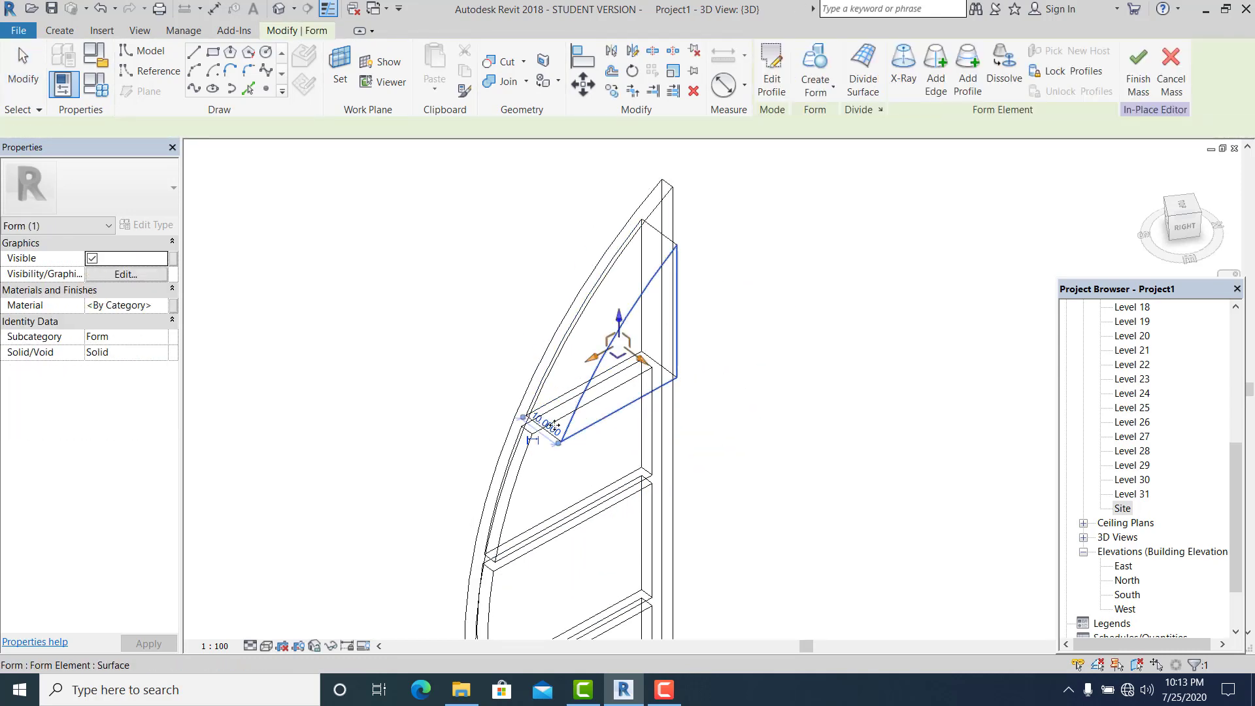
scroll(703, 353, "down", 2)
scroll(703, 353, "down", 1)
left_click(729, 412)
scroll(729, 412, "up", 2)
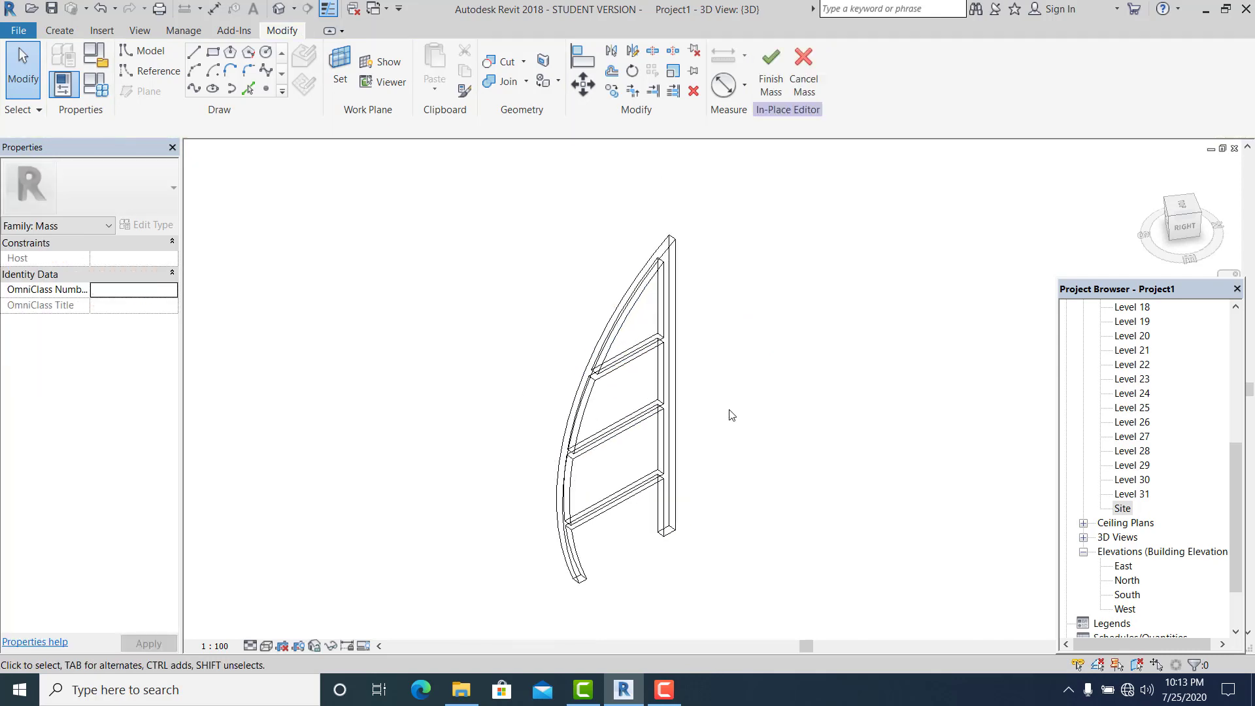
- Select all four frame forms and move them in the Site plan along their own 60° direction until the end corner meets the lower horizontal reference plane
scroll(776, 459, "down", 1)
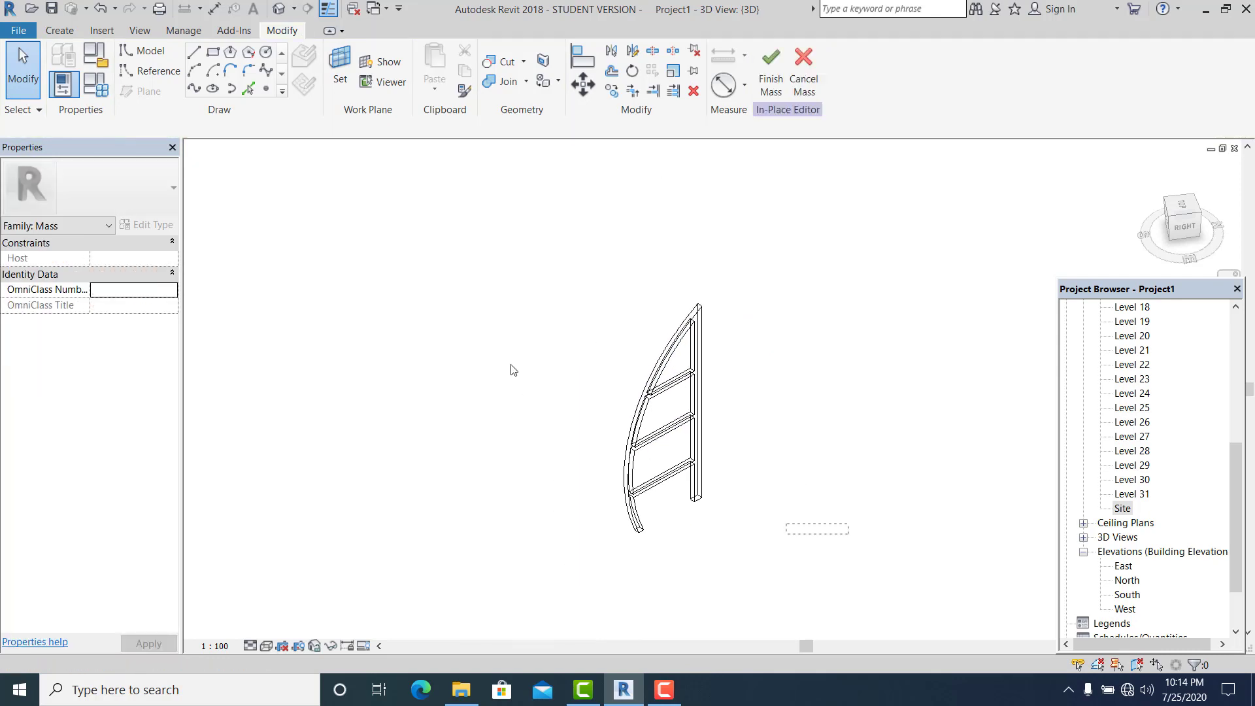
left_click_drag(510, 370, 464, 270)
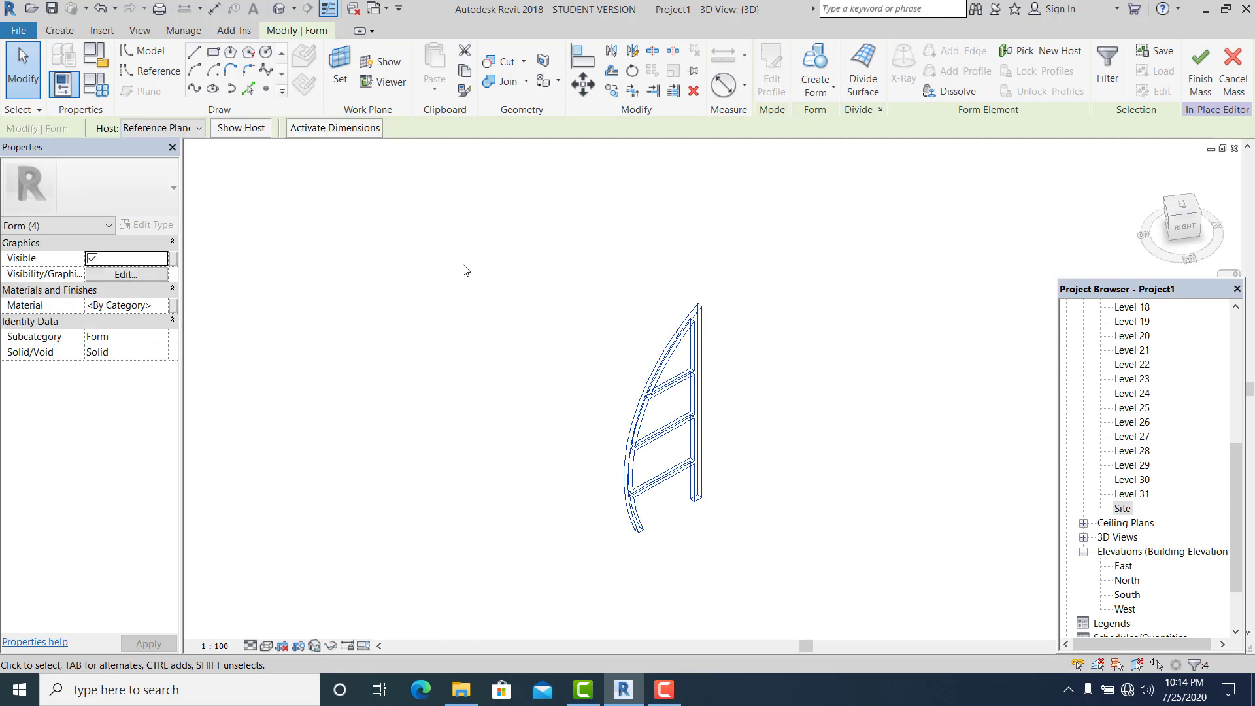
double_click(1123, 509)
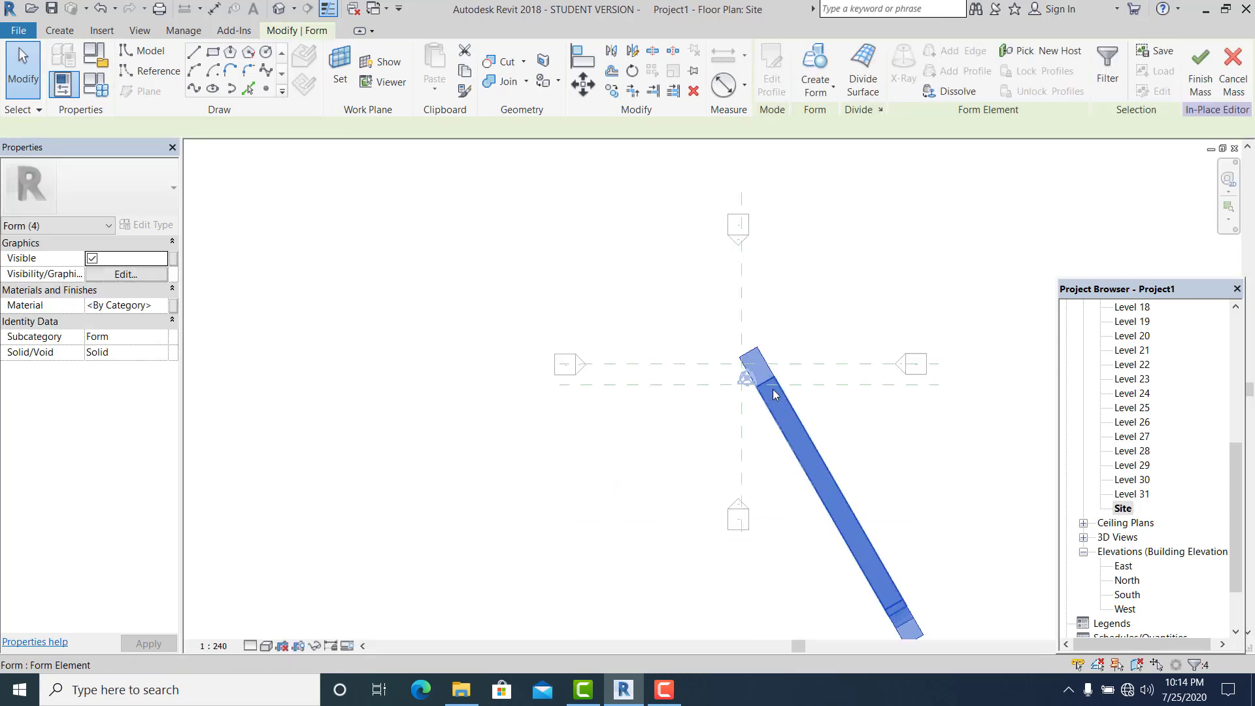
scroll(774, 386, "up", 3)
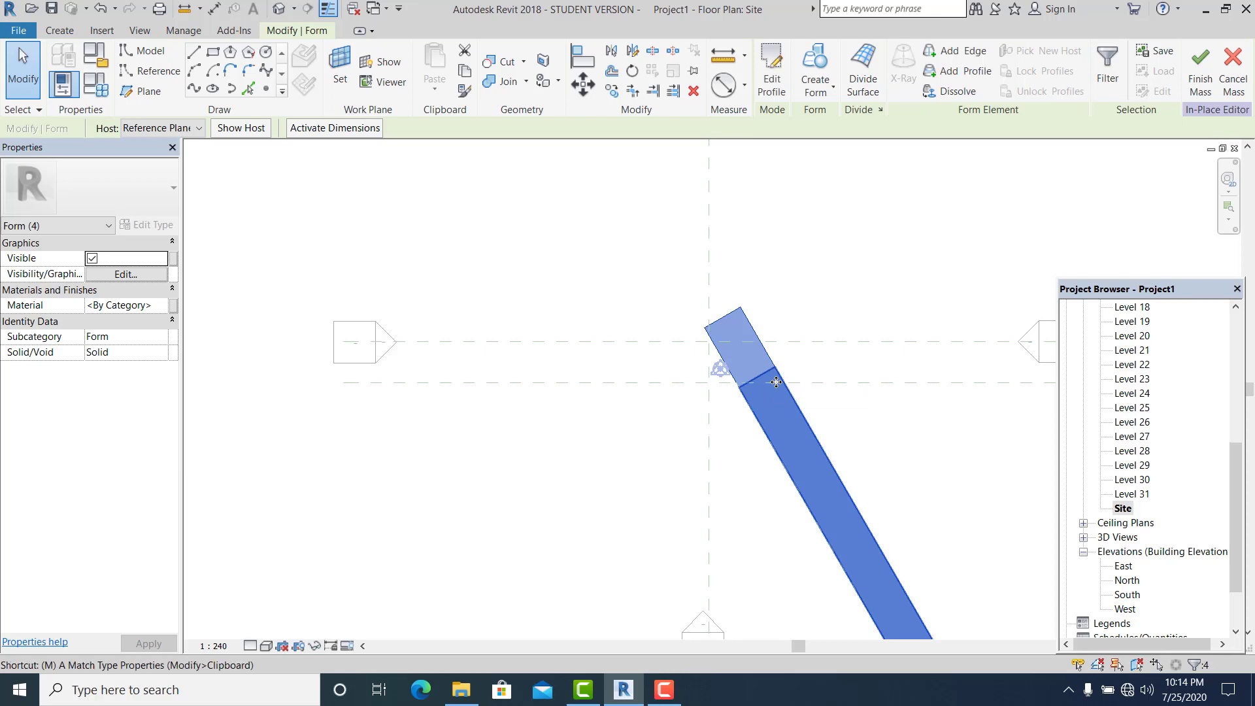
key("v")
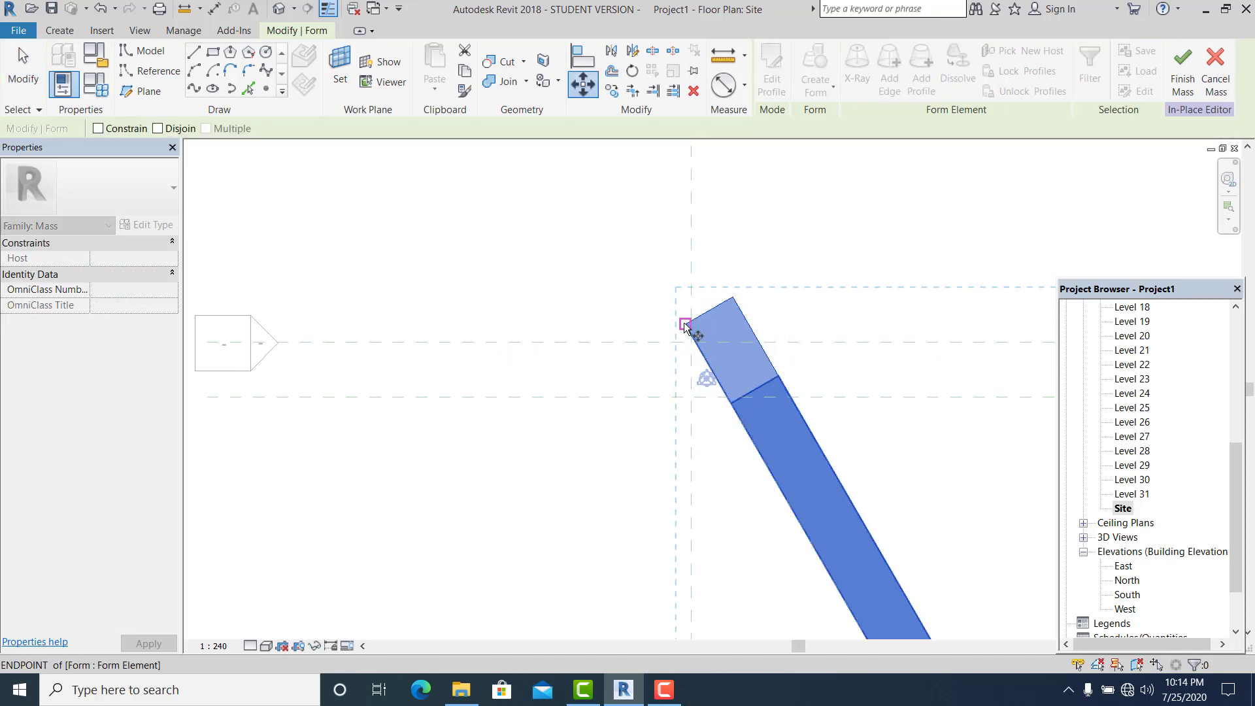
left_click(685, 324)
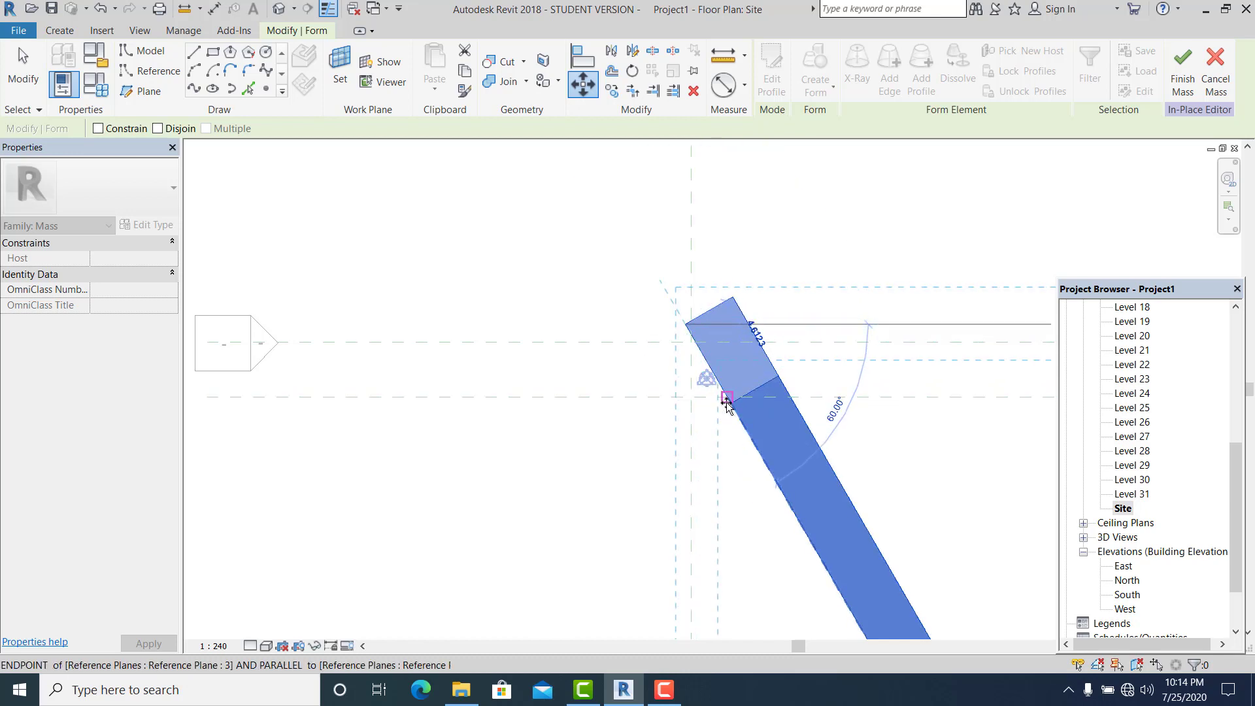
left_click(680, 425)
middle_click_drag(725, 460, 713, 384)
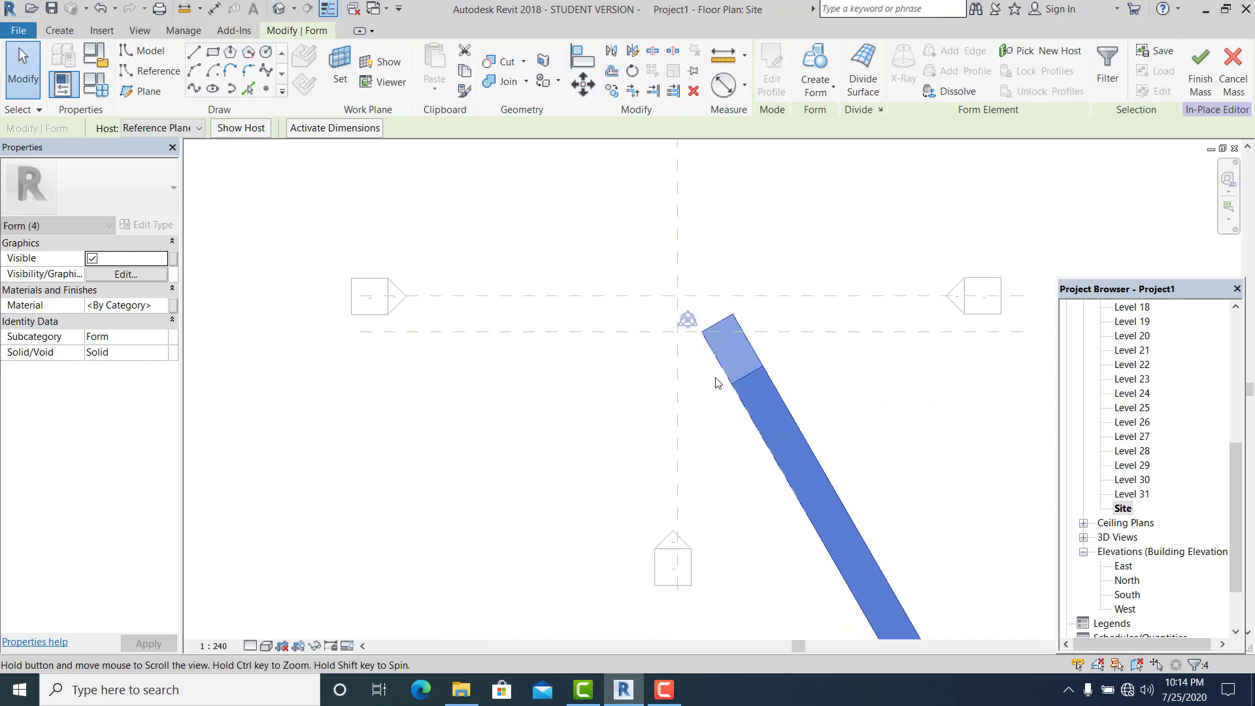
- Mirror the four frame forms about the vertical reference plane in the Site plan, keeping the originals
scroll(717, 434, "down", 2)
middle_click_drag(717, 435, 698, 390)
scroll(690, 385, "down", 1)
key("m")
key("m")
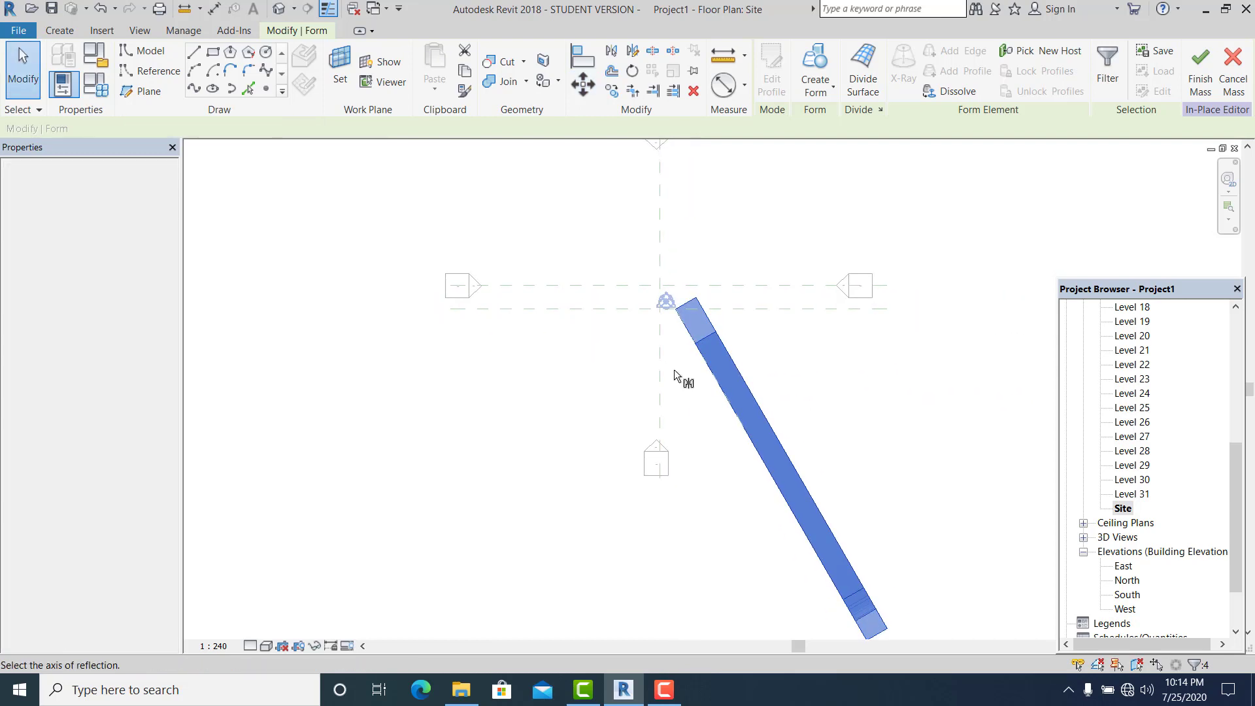
left_click(660, 399)
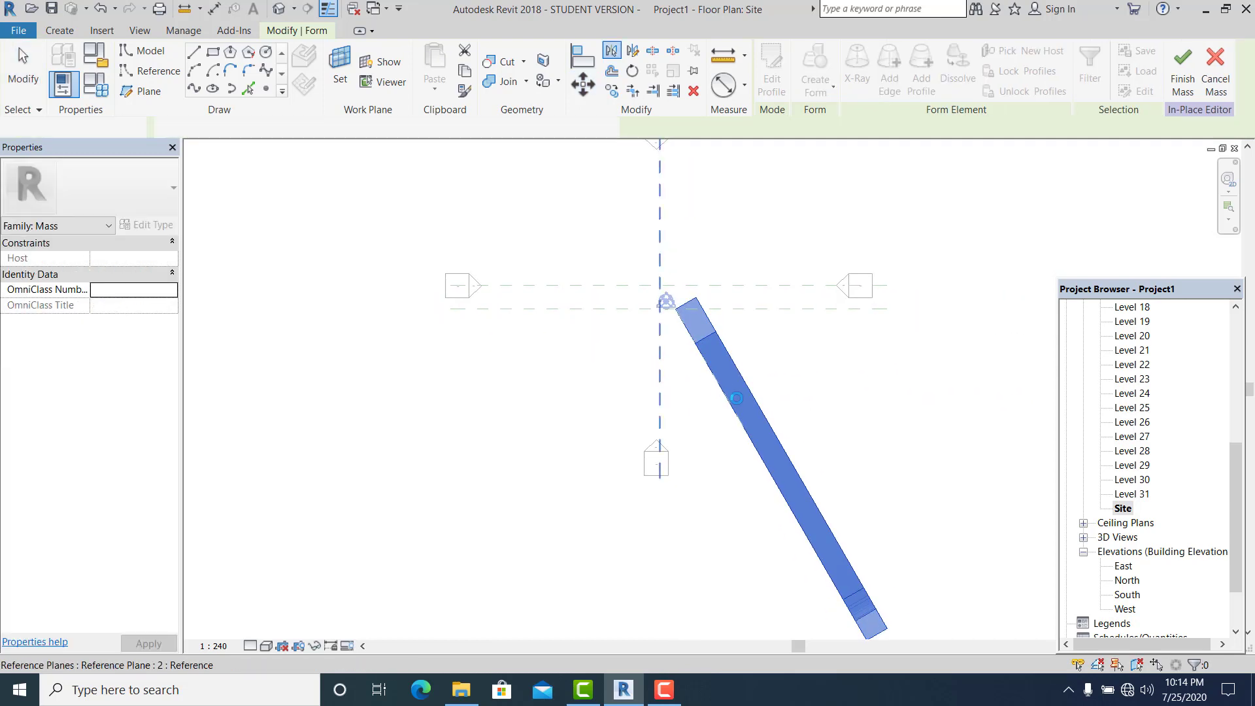
left_click(818, 412)
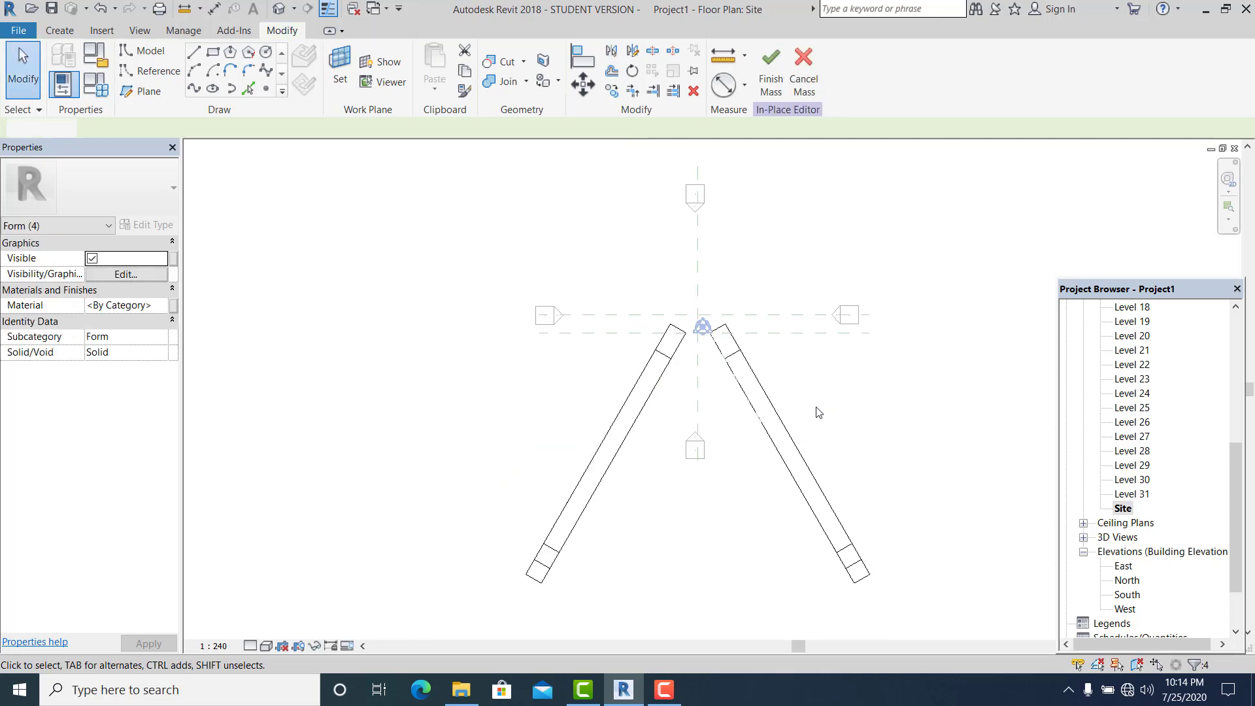
- Draw an arc model line with a radius of about 2.29 between the facing inner corners of the two frames, and end the line command
middle_click_drag(699, 376, 637, 326)
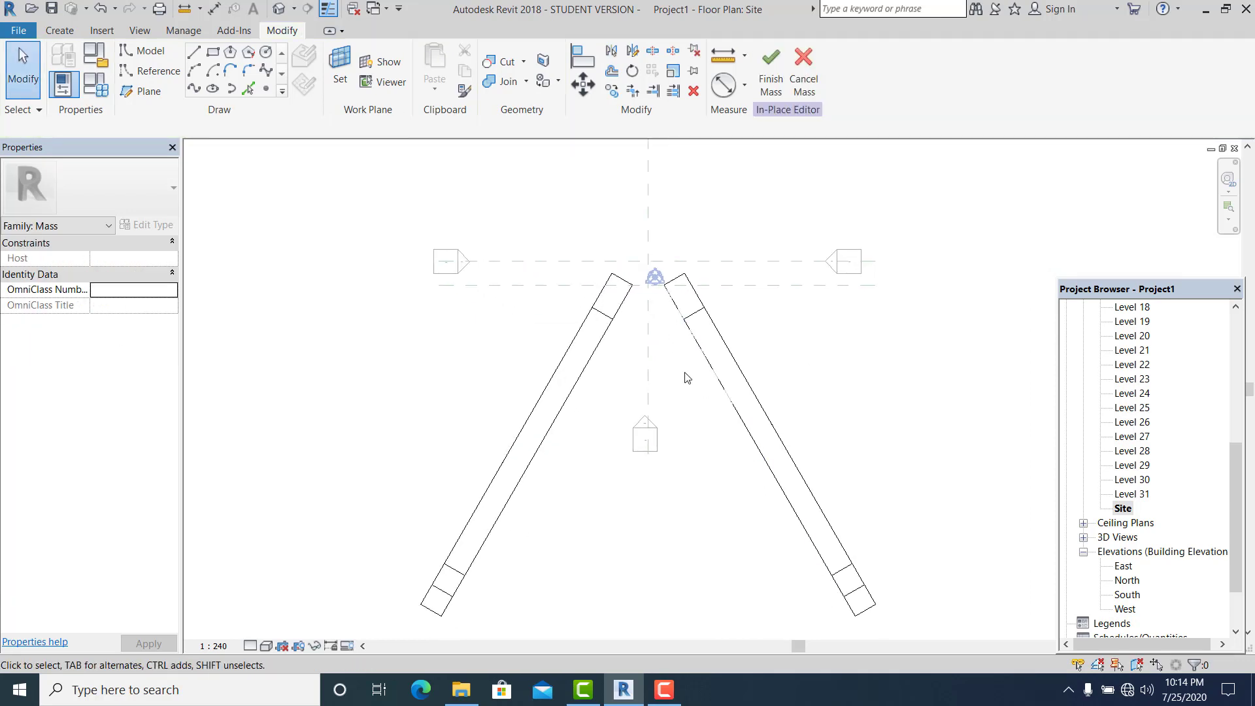
middle_click_drag(685, 372, 683, 416)
key("l")
key("i")
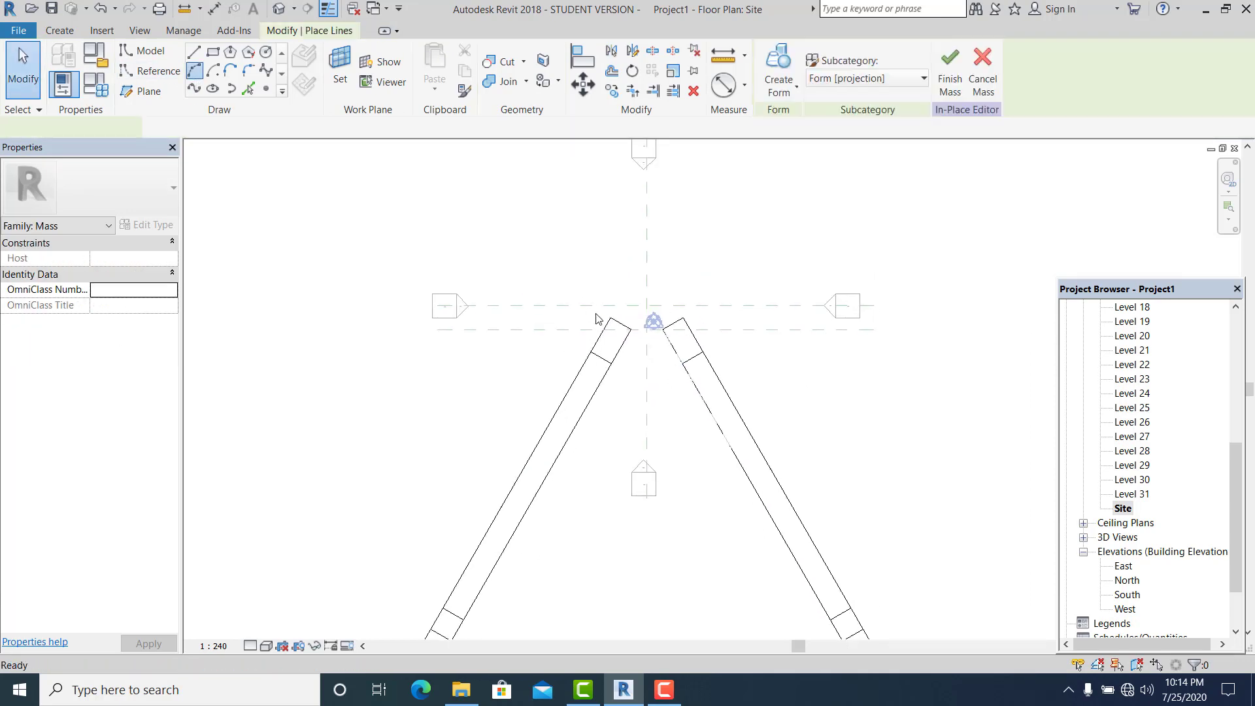
scroll(634, 319, "up", 3)
left_click(651, 336)
left_click(686, 356)
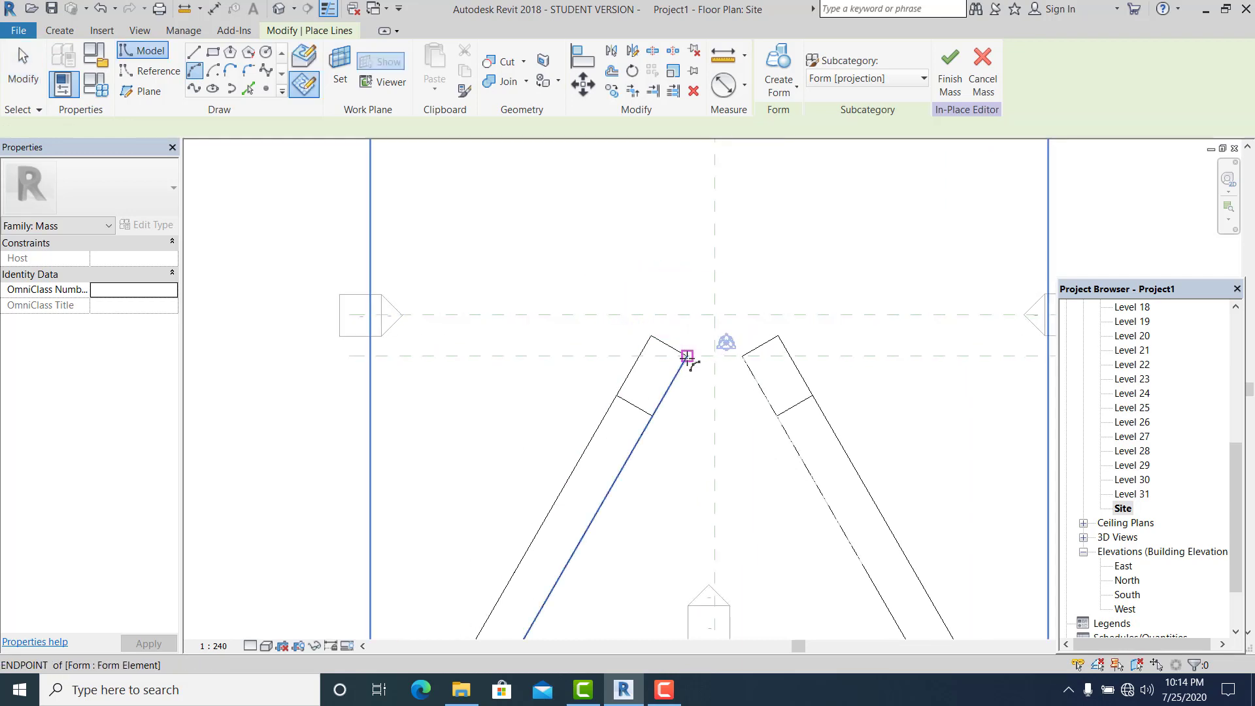
left_click(742, 357)
scroll(719, 346, "up", 2)
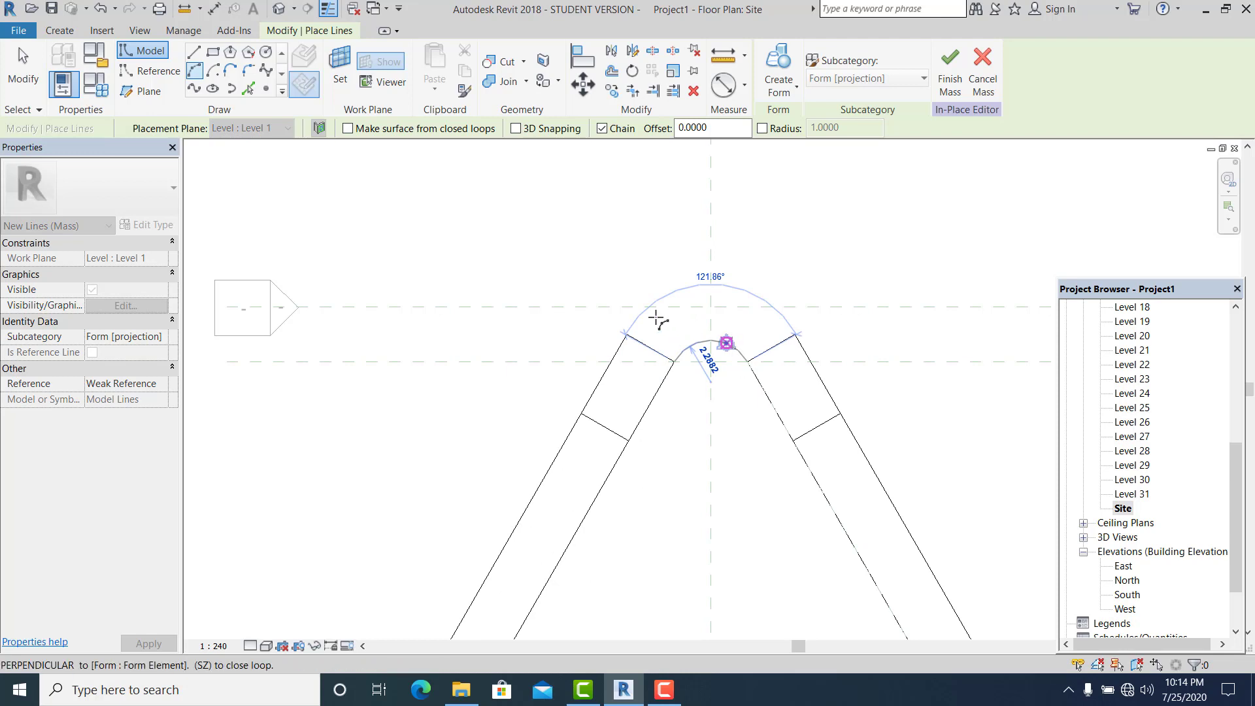
left_click(655, 317)
left_click(31, 65)
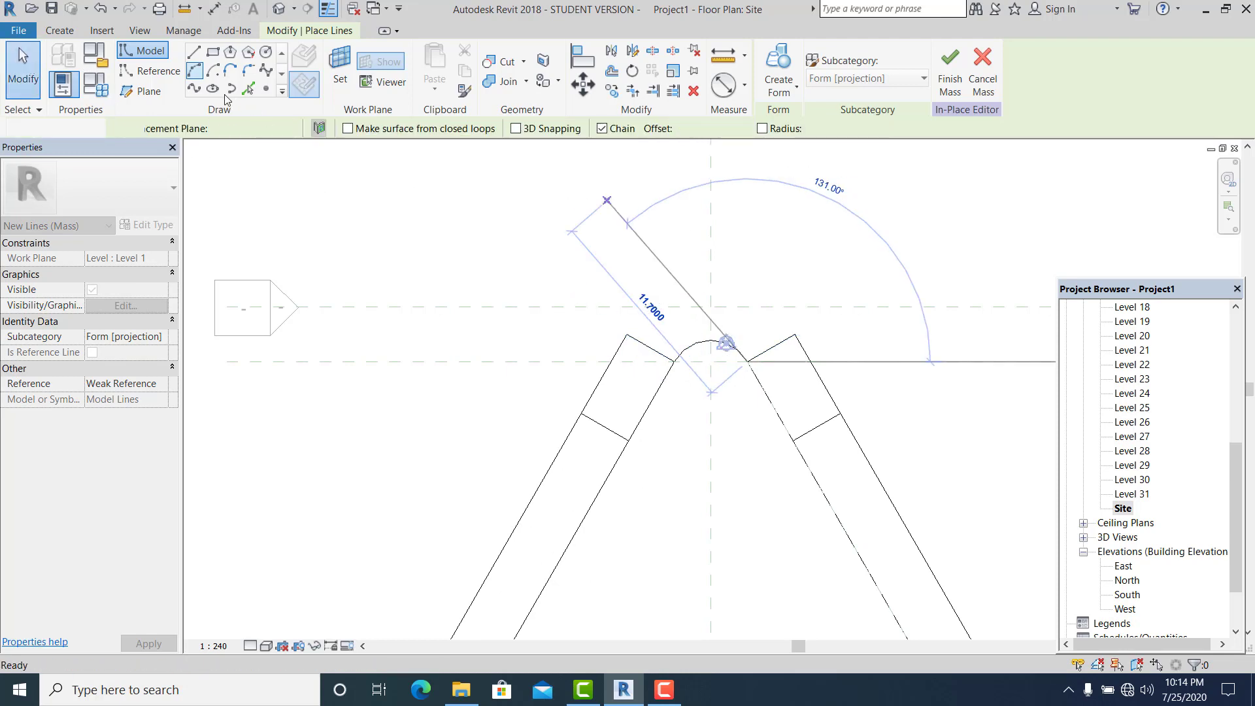
- Draw a second arc model line between the outer end corners of the two frames, bulging past the upper horizontal reference plane
key("Return")
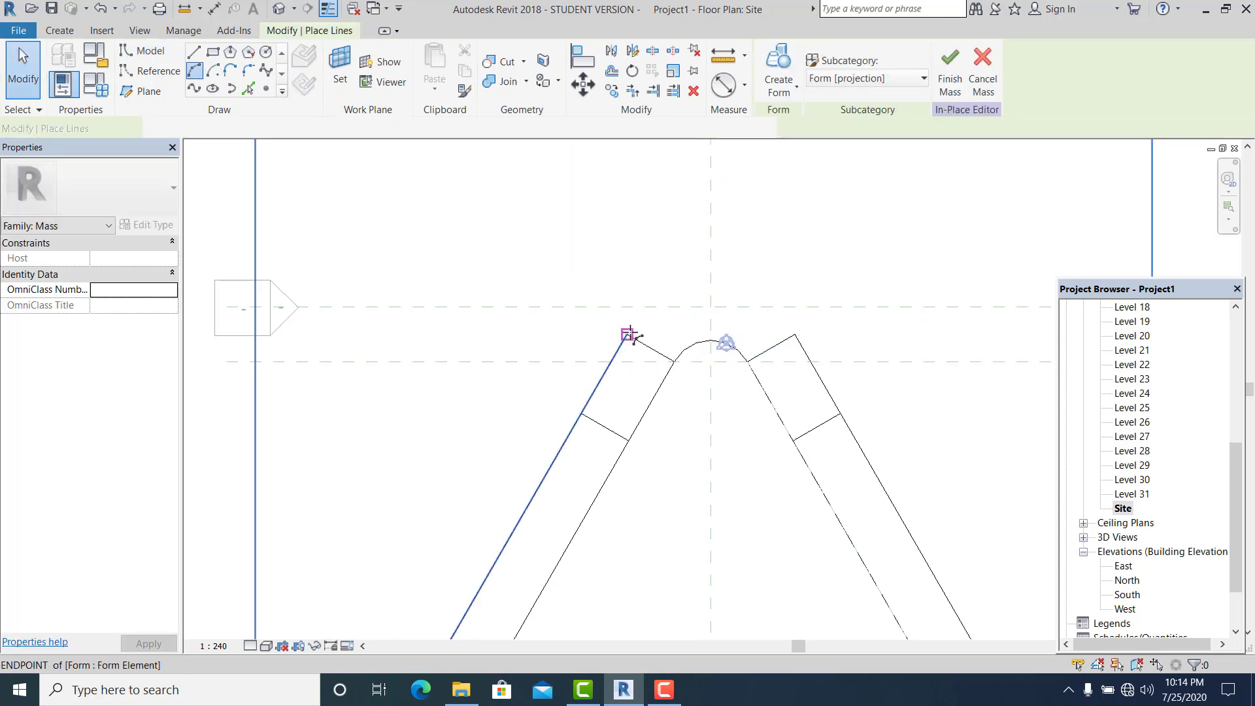
left_click(794, 333)
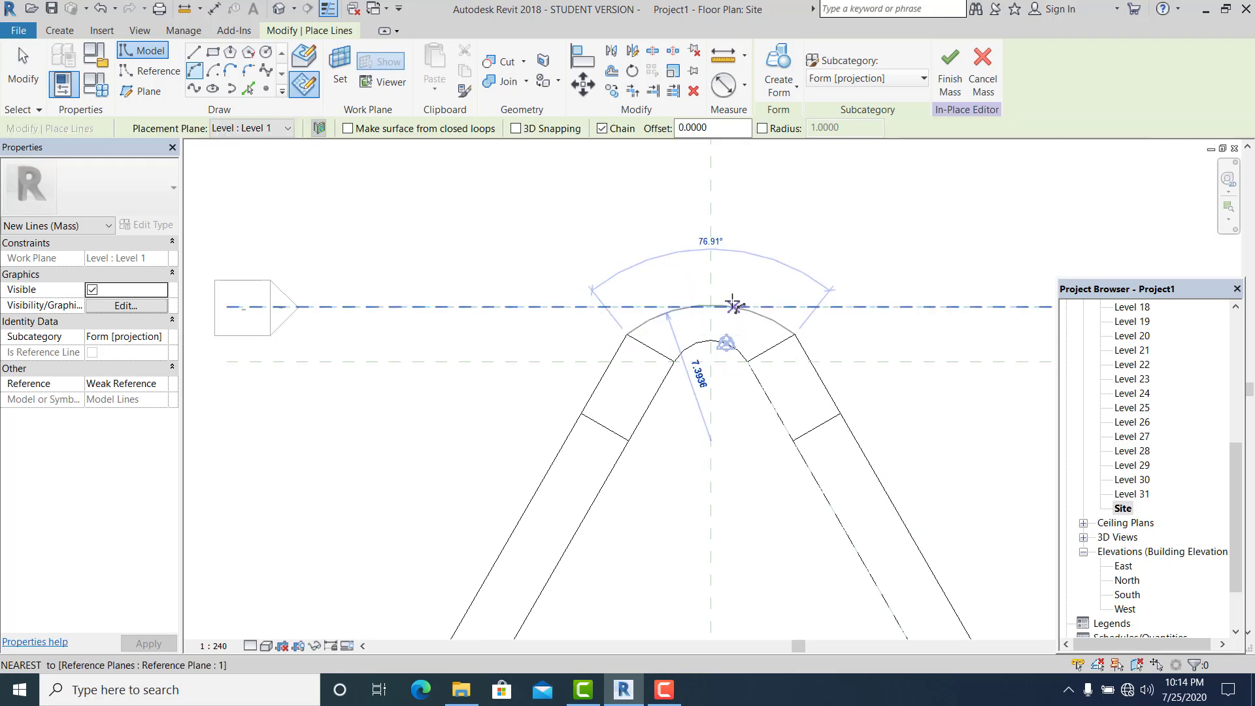
left_click(735, 295)
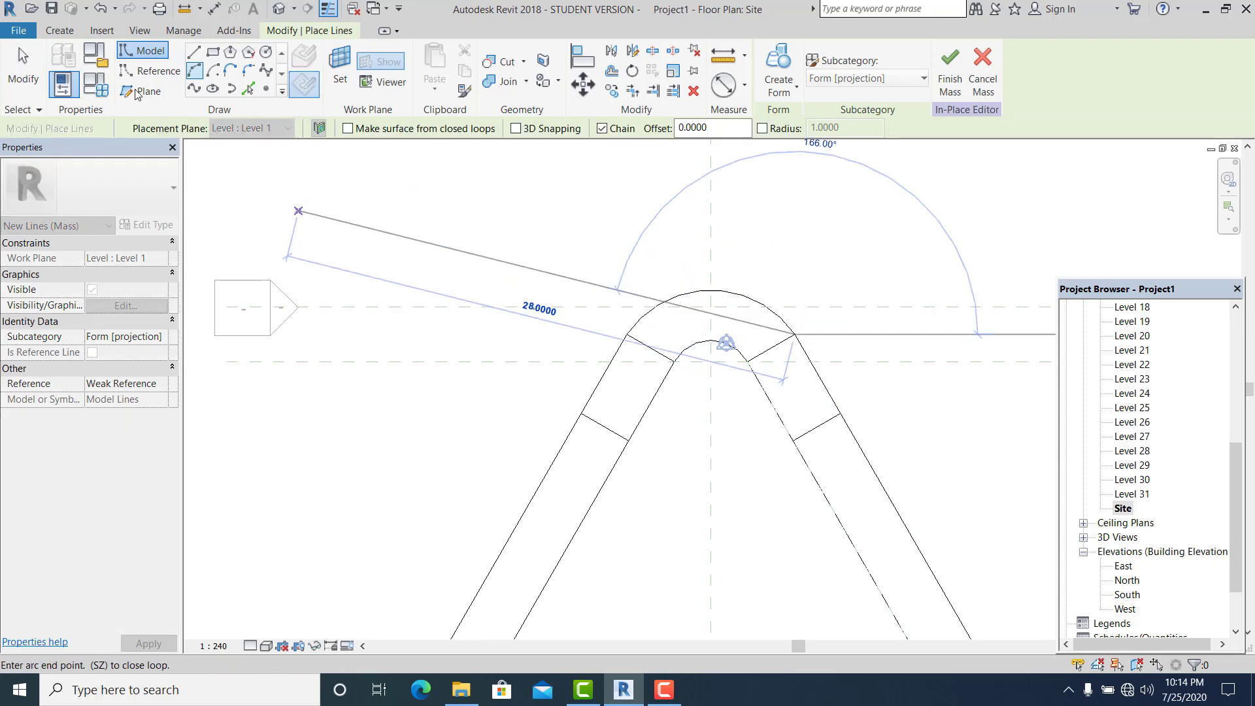
left_click(33, 72)
scroll(742, 414, "down", 3)
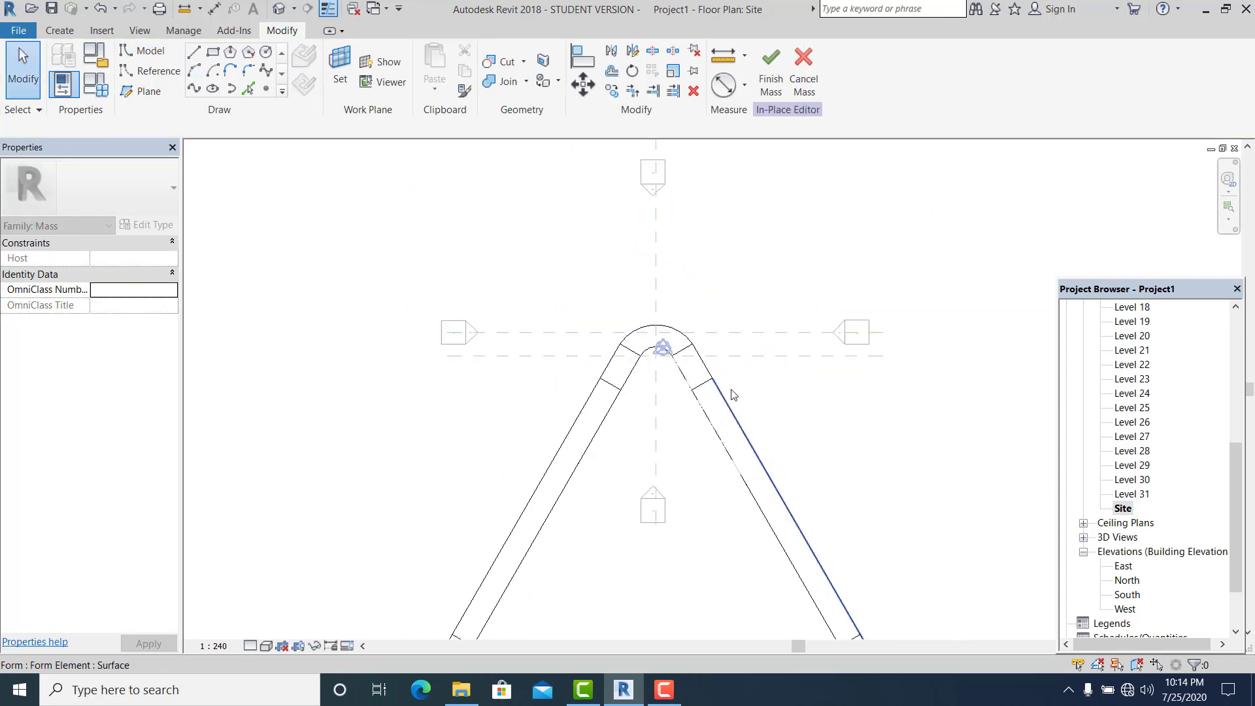
middle_click_drag(734, 392, 756, 258)
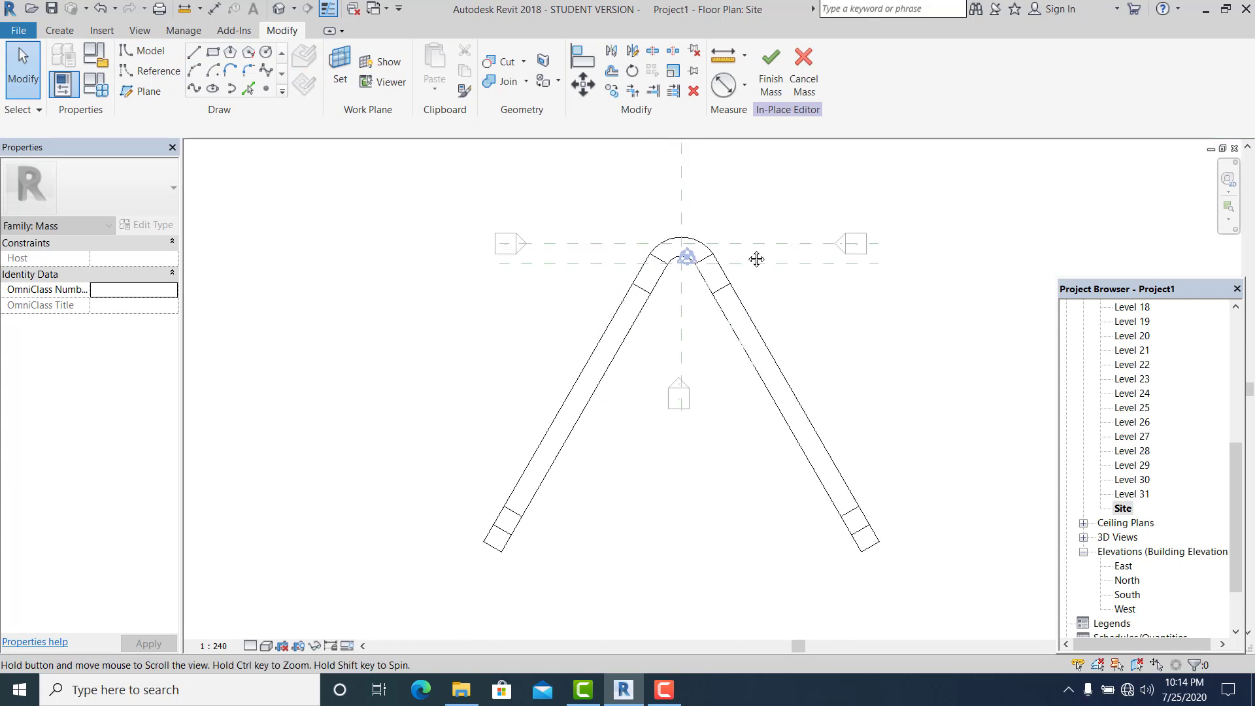
- In the 3D view, change the lowest inner panel form of the original frame from solid to Void
left_click(288, 13)
middle_click_drag(686, 527, 647, 497, "shift")
scroll(646, 489, "up", 3)
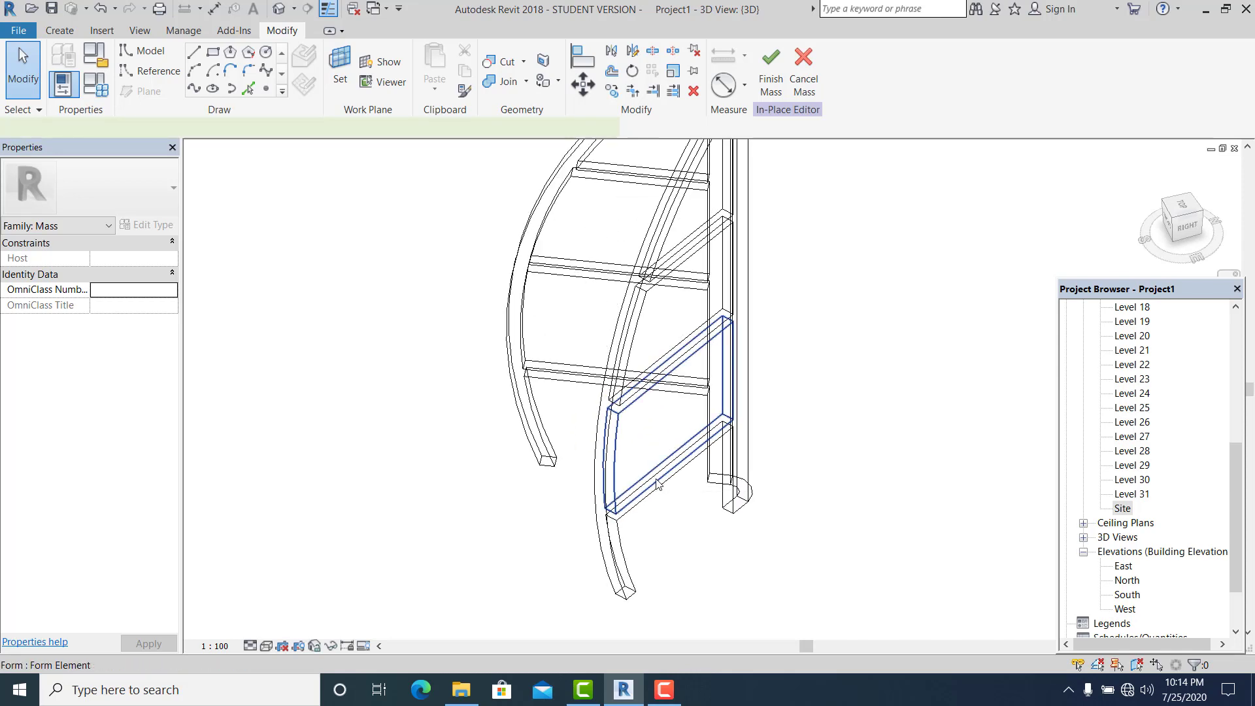
left_click(658, 484)
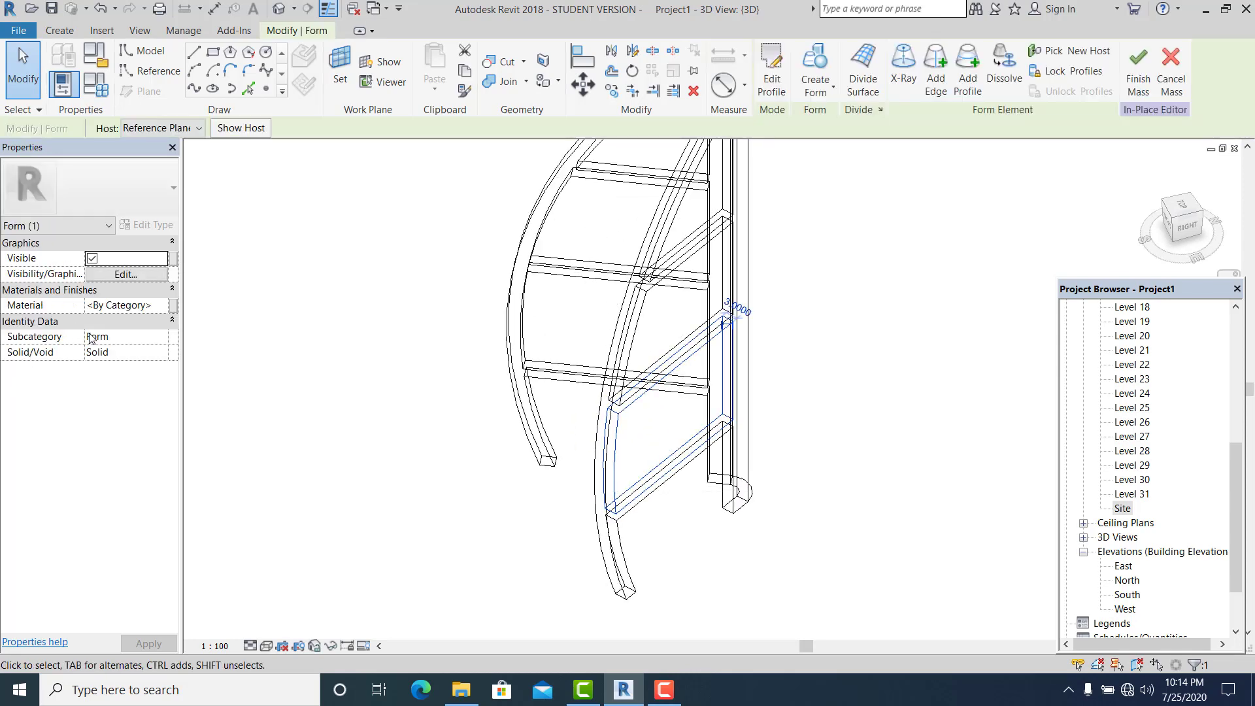
left_click(131, 355)
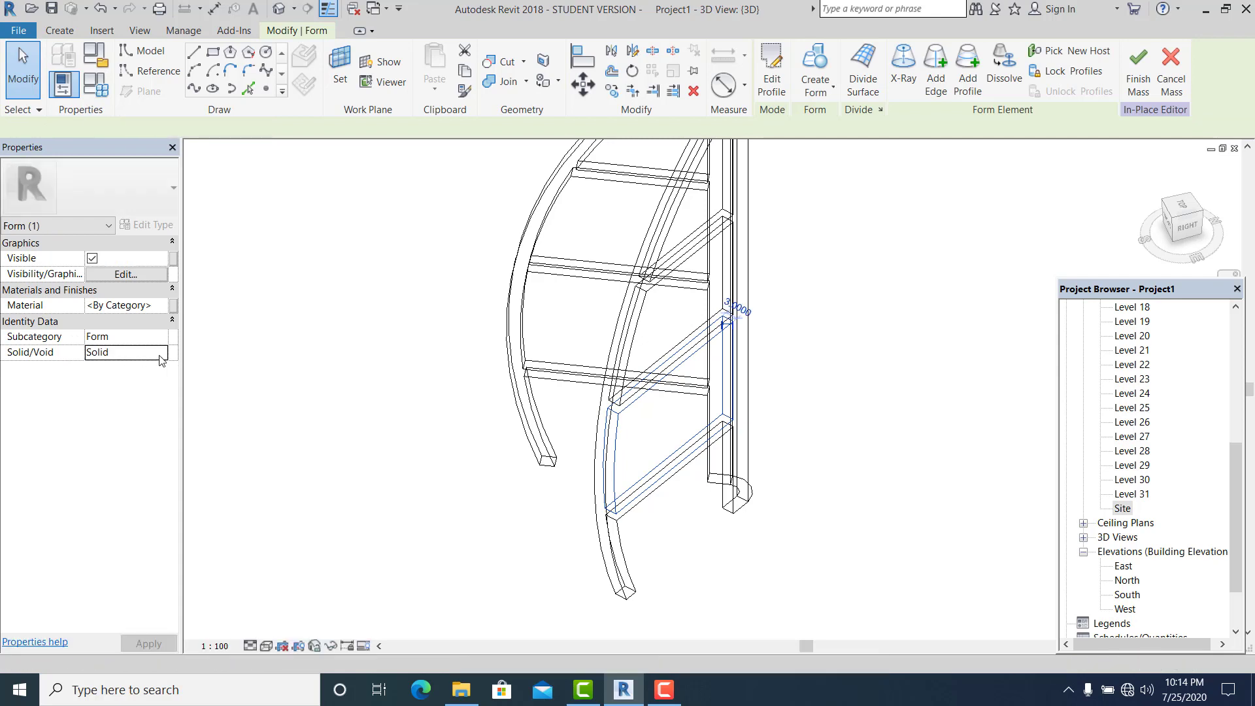
left_click(160, 352)
left_click(132, 381)
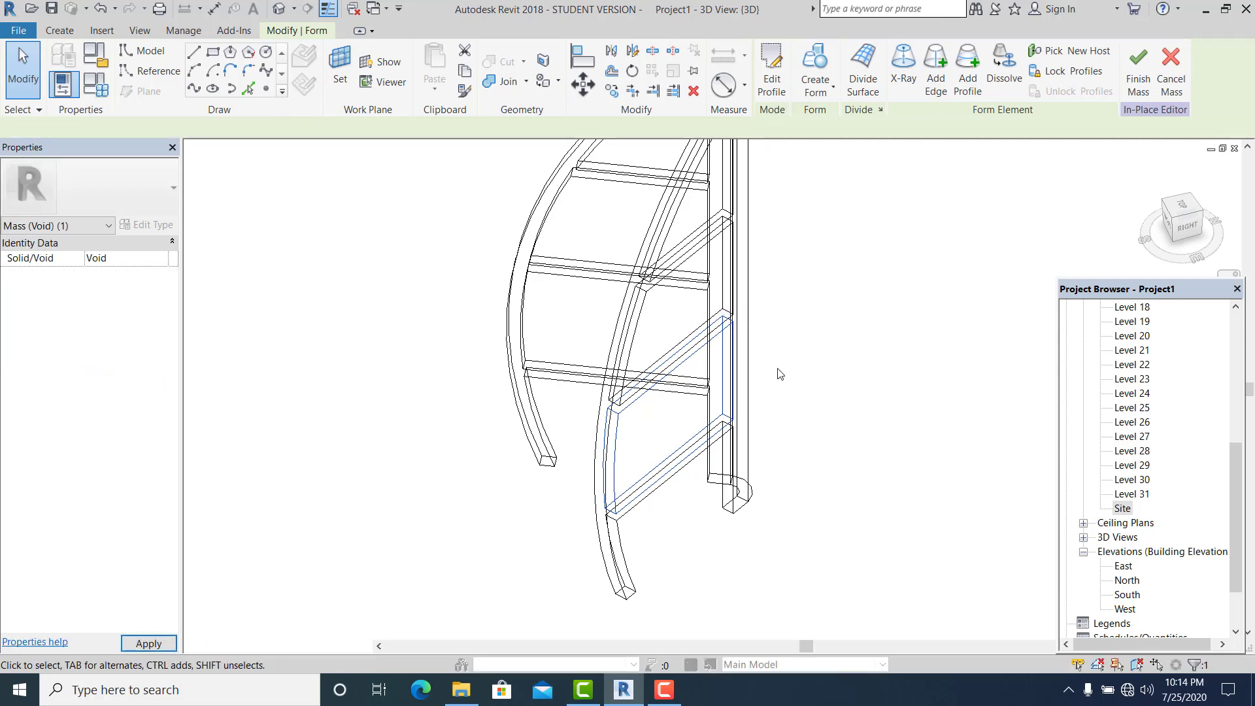
left_click(812, 374)
- Change the original frame's middle inner panel form to Void
scroll(726, 291, "up", 2)
scroll(680, 325, "up", 2)
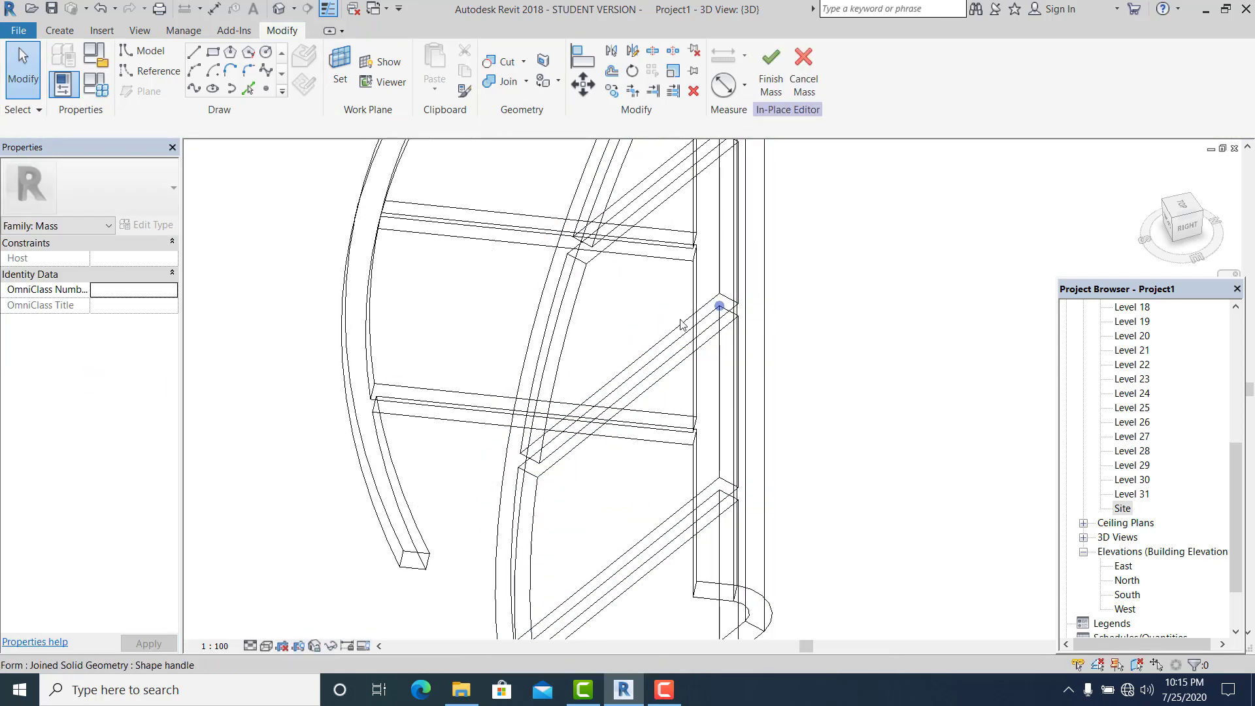
left_click(703, 328)
left_click(138, 355)
left_click(160, 355)
left_click(131, 382)
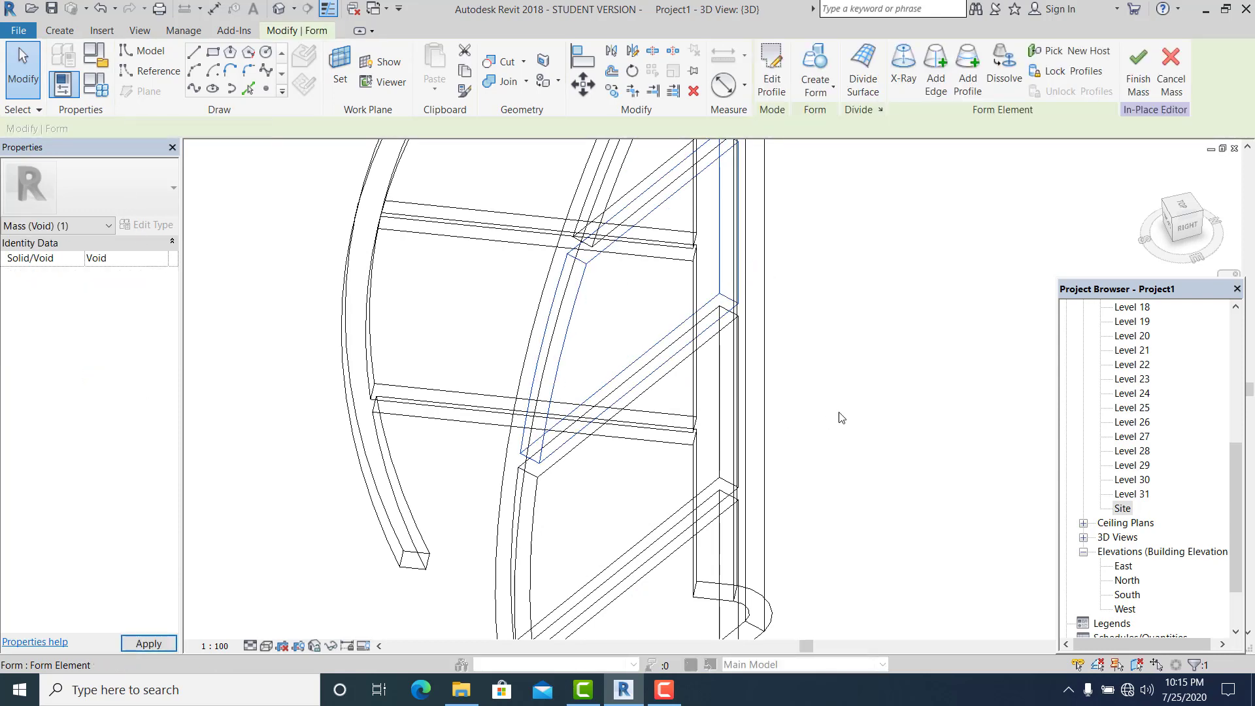
left_click(834, 394)
- Change the uppermost inner panel form of the original frame to Void
scroll(830, 397, "down", 2)
middle_click_drag(723, 213, 661, 306)
scroll(662, 305, "up", 1)
key("Tab")
left_click(661, 305)
left_click(137, 352)
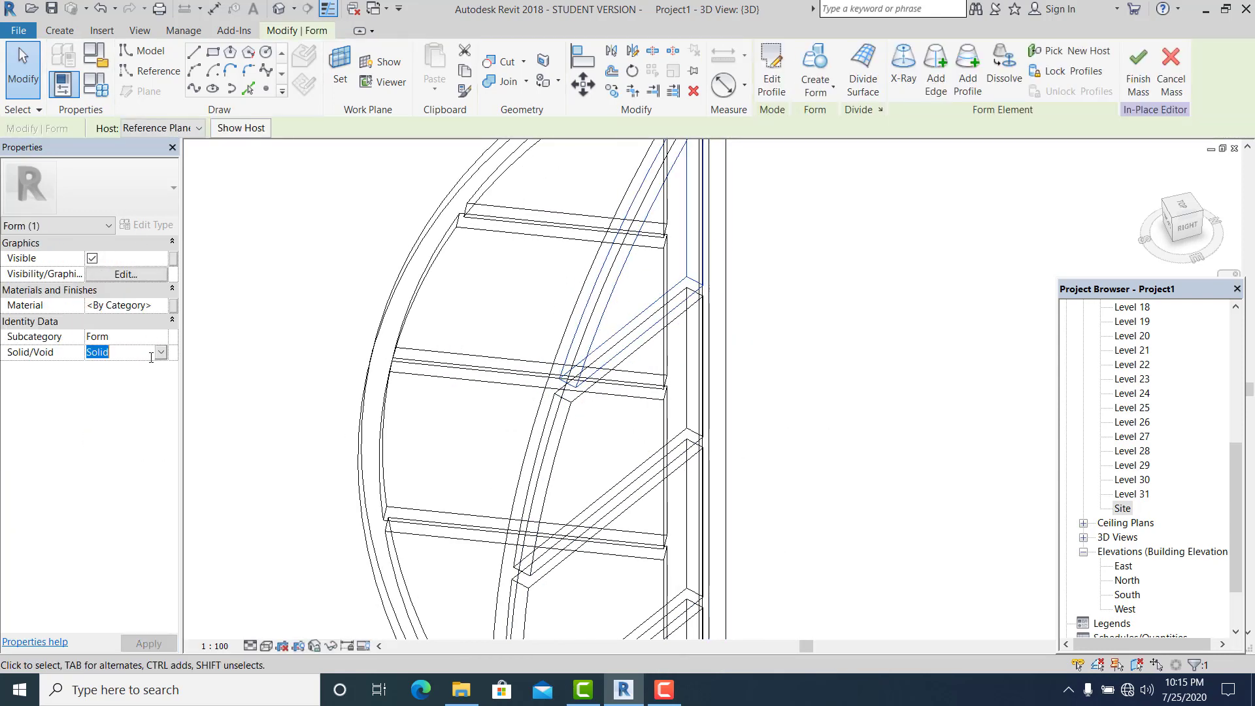
left_click(160, 352)
left_click(97, 383)
left_click(251, 350)
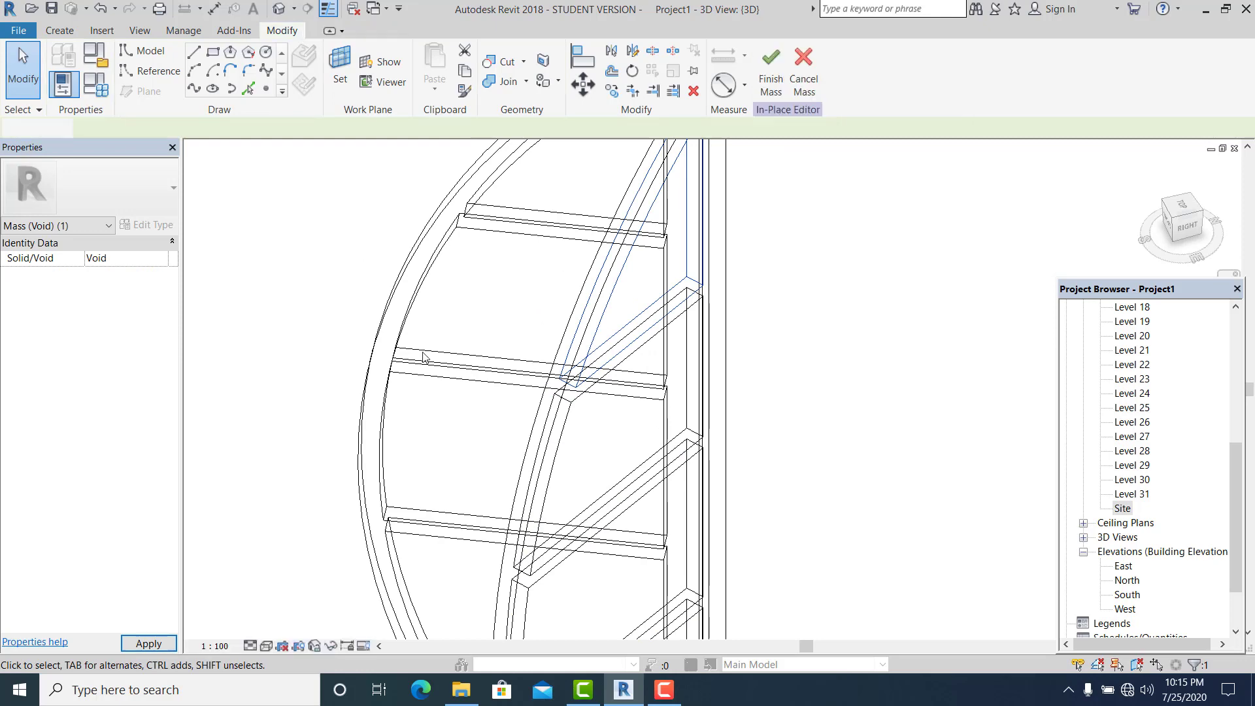
- Change the lowest inner panel form of the mirrored frame to Void
scroll(457, 392, "down", 3)
left_click(476, 502)
left_click(131, 353)
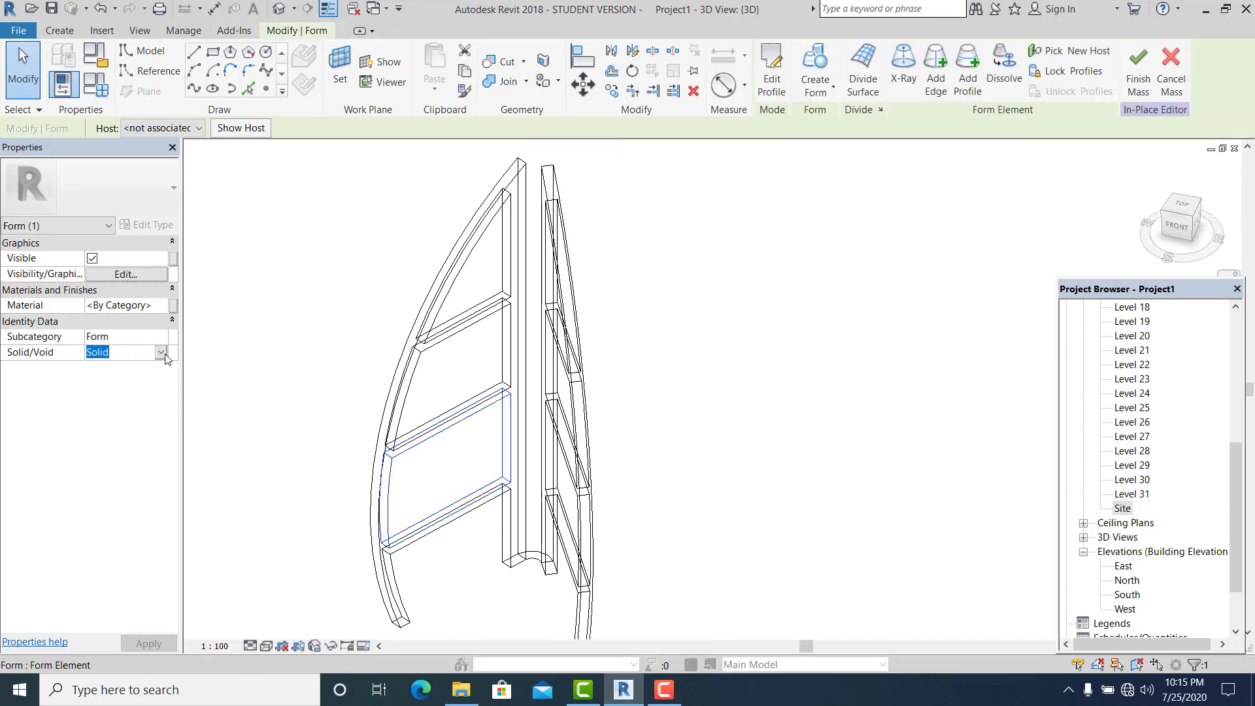
left_click(160, 353)
left_click(98, 383)
left_click(260, 357)
- Set the mirrored frame's middle inner panel form to Void
scroll(472, 393, "up", 1)
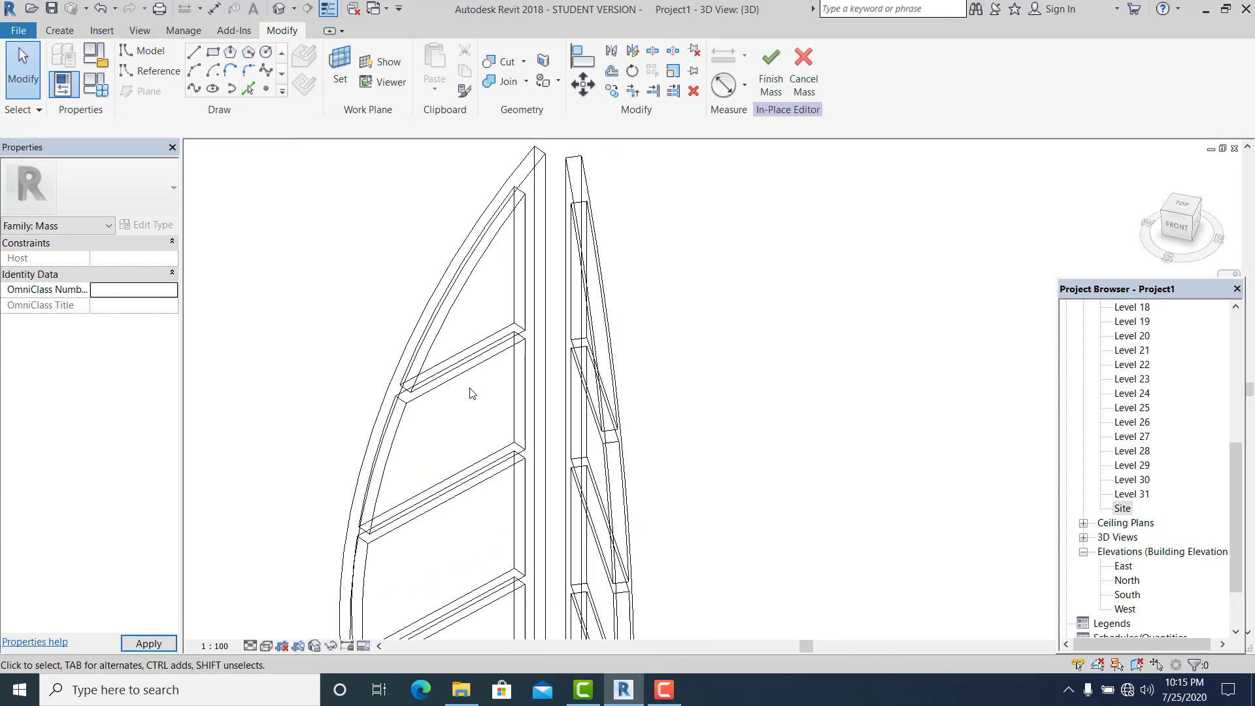
left_click(475, 472)
left_click(131, 350)
left_click(161, 351)
left_click(98, 383)
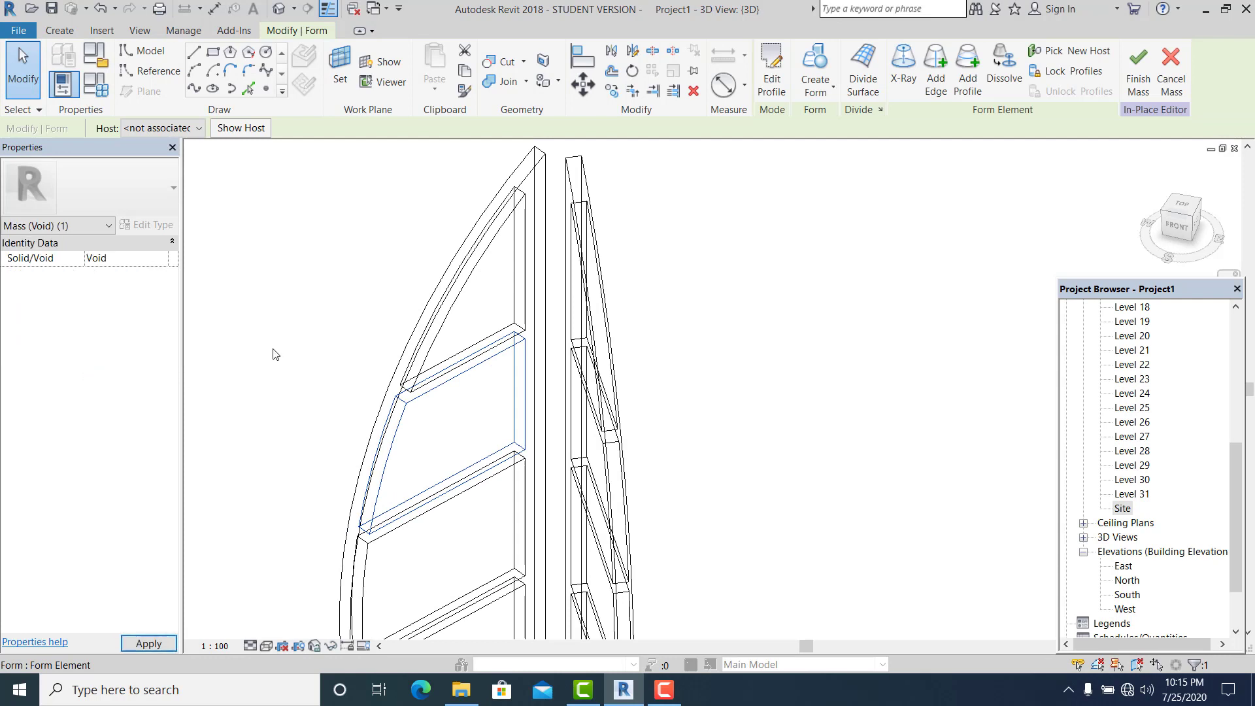
- Set the mirrored frame's uppermost inner panel form to Void
left_click(456, 367)
left_click(131, 352)
left_click(160, 352)
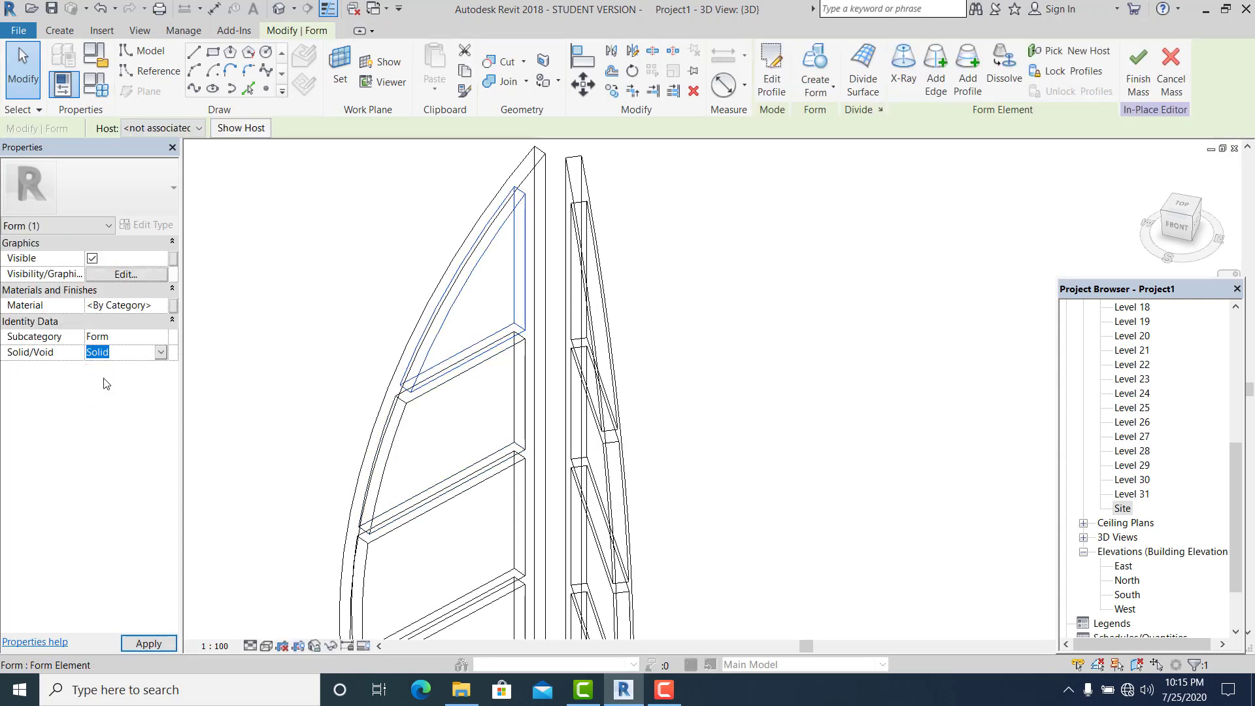
left_click(384, 344)
- Display the 3D view in Realistic style to examine the opened frames and the arcs at their base, and return to Wireframe
scroll(418, 392, "down", 3)
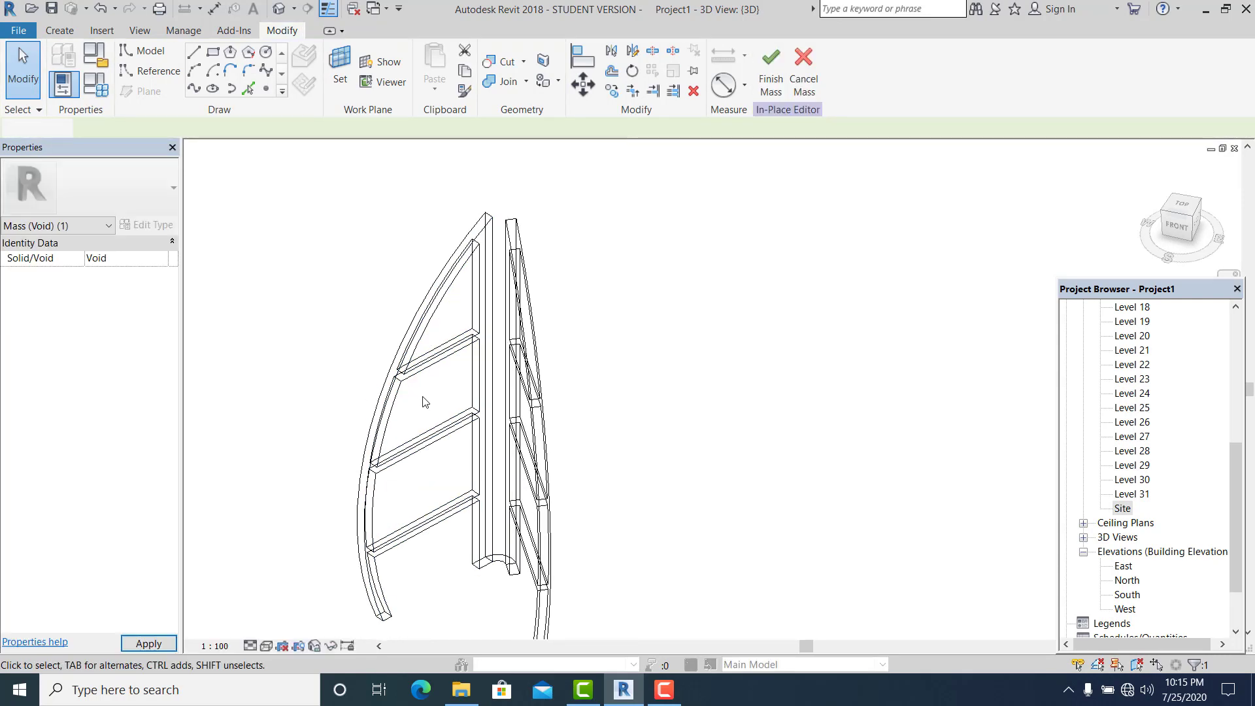
left_click(263, 648)
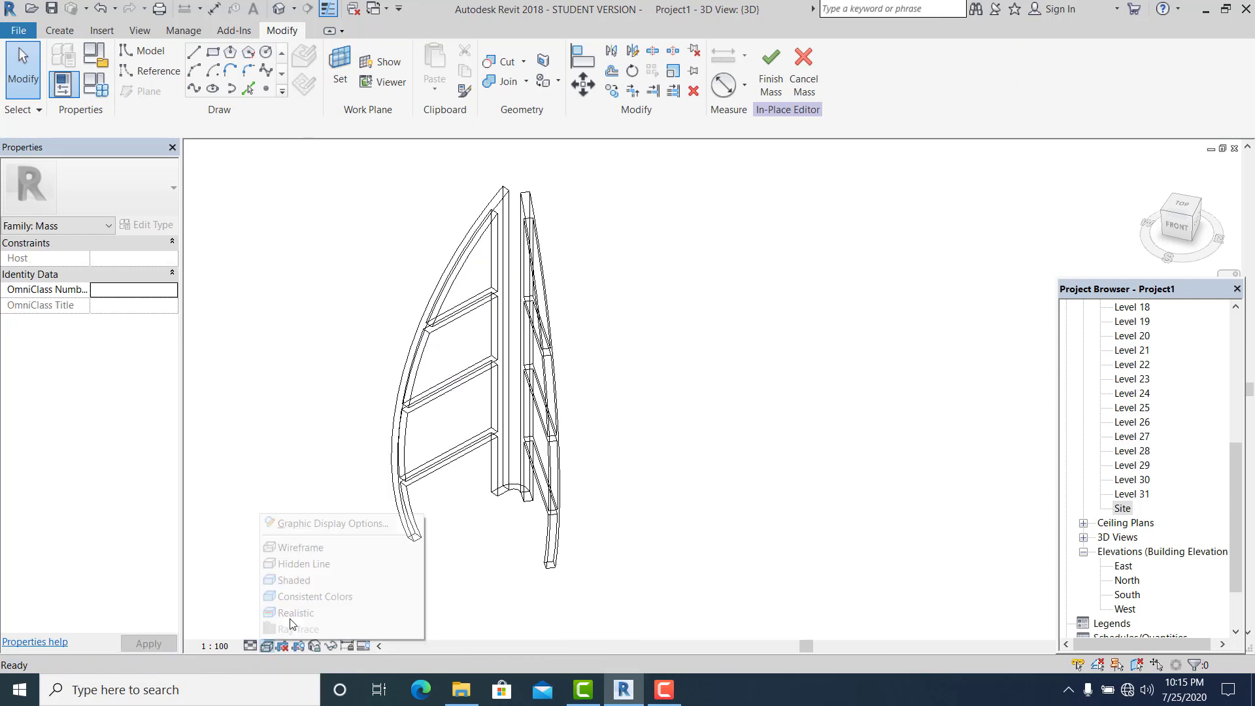
left_click(301, 613)
middle_click_drag(755, 442, 616, 575, "shift")
scroll(593, 578, "up", 1)
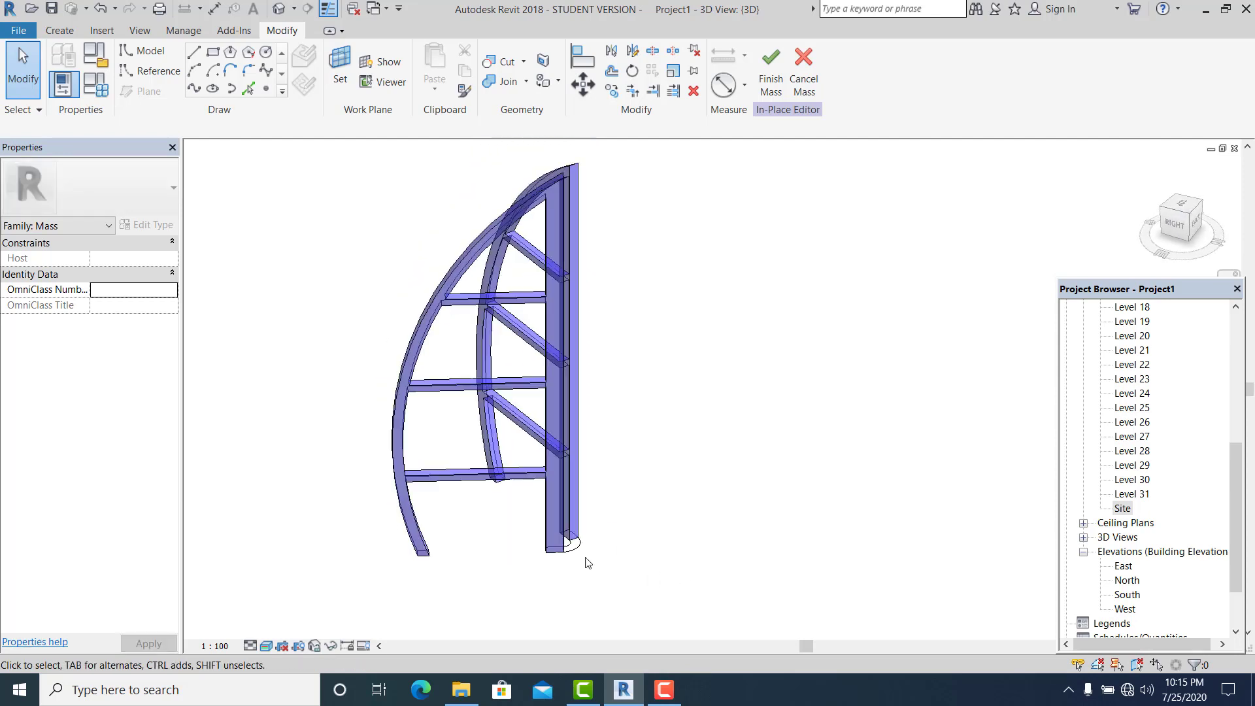
scroll(591, 544, "up", 2)
middle_click_drag(602, 546, 573, 551, "shift")
left_click(265, 645)
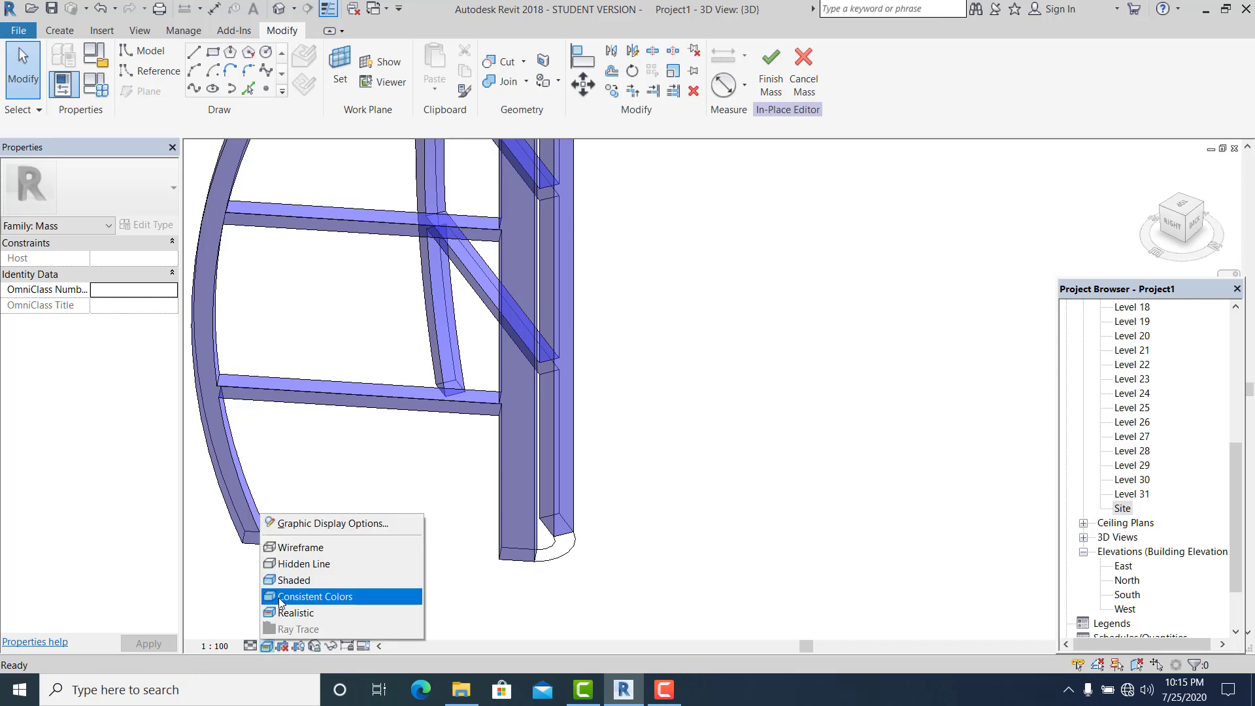
left_click(294, 543)
- Close the profile between the two arcs by picking the bottom end edges of both frames as model lines on Level 1
middle_click_drag(294, 543, 598, 622, "shift")
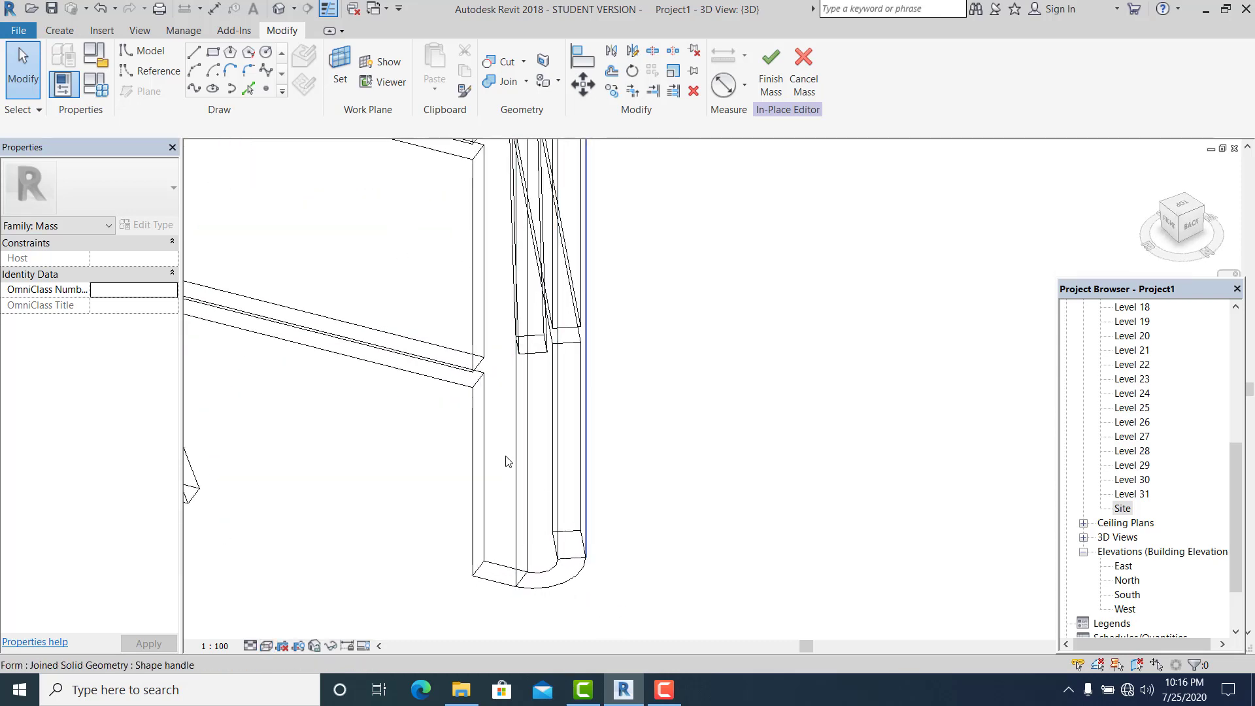
key("l")
key("i")
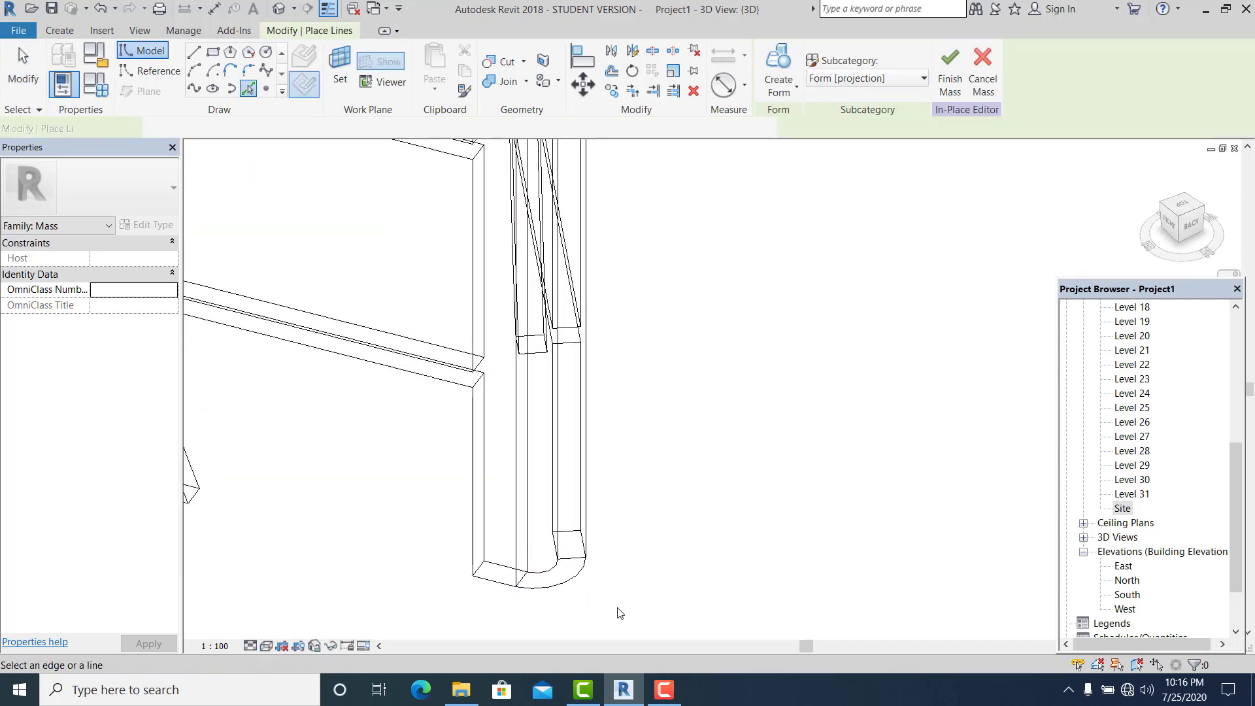
middle_click_drag(521, 575, 578, 529, "shift")
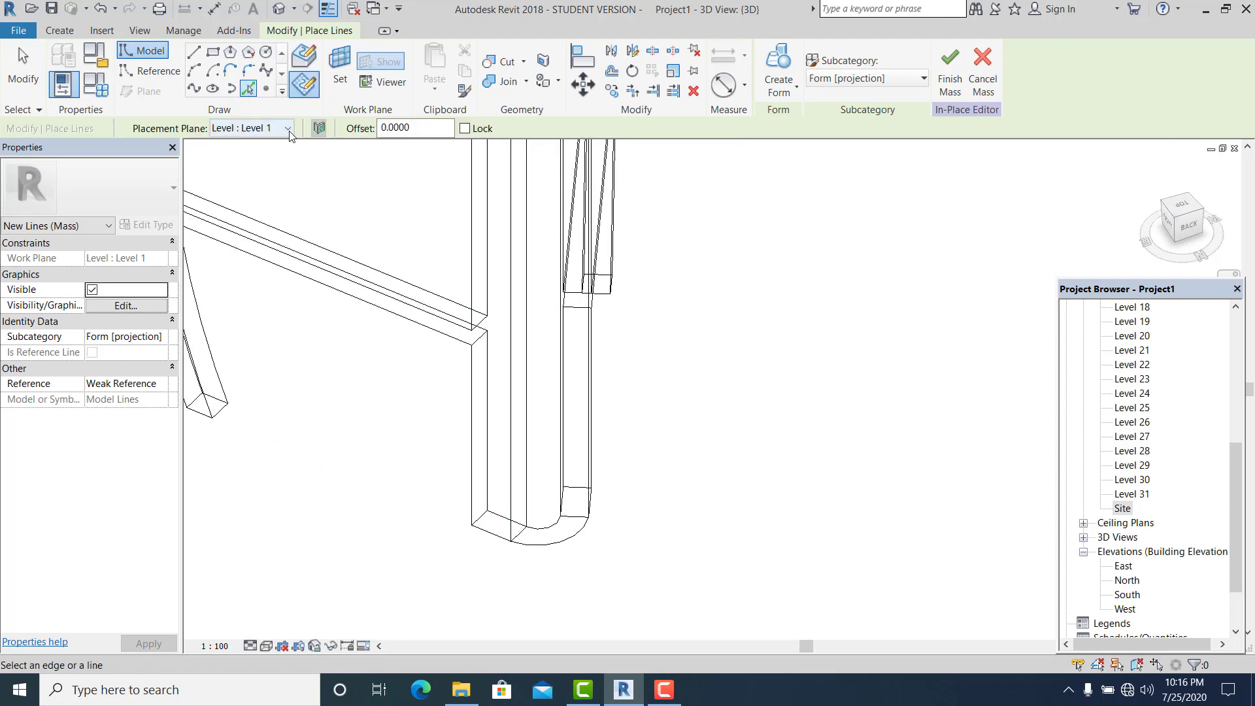
scroll(570, 522, "up", 1)
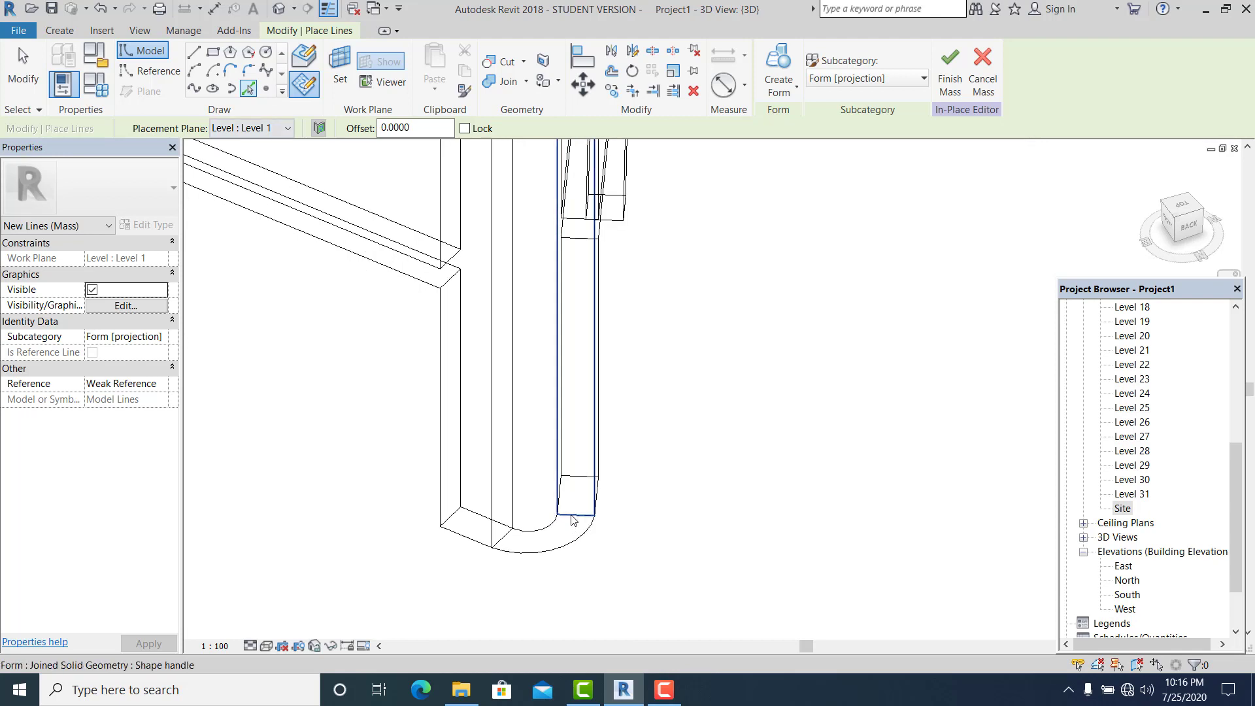
left_click(571, 516)
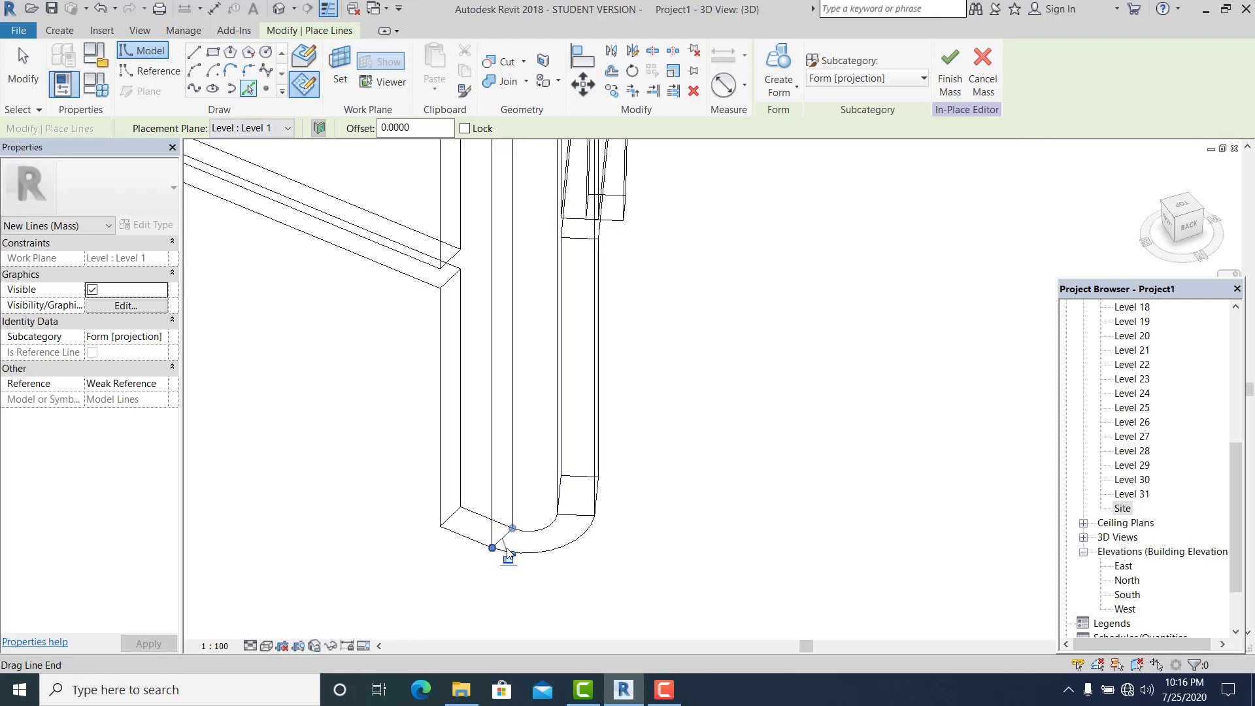
left_click(26, 69)
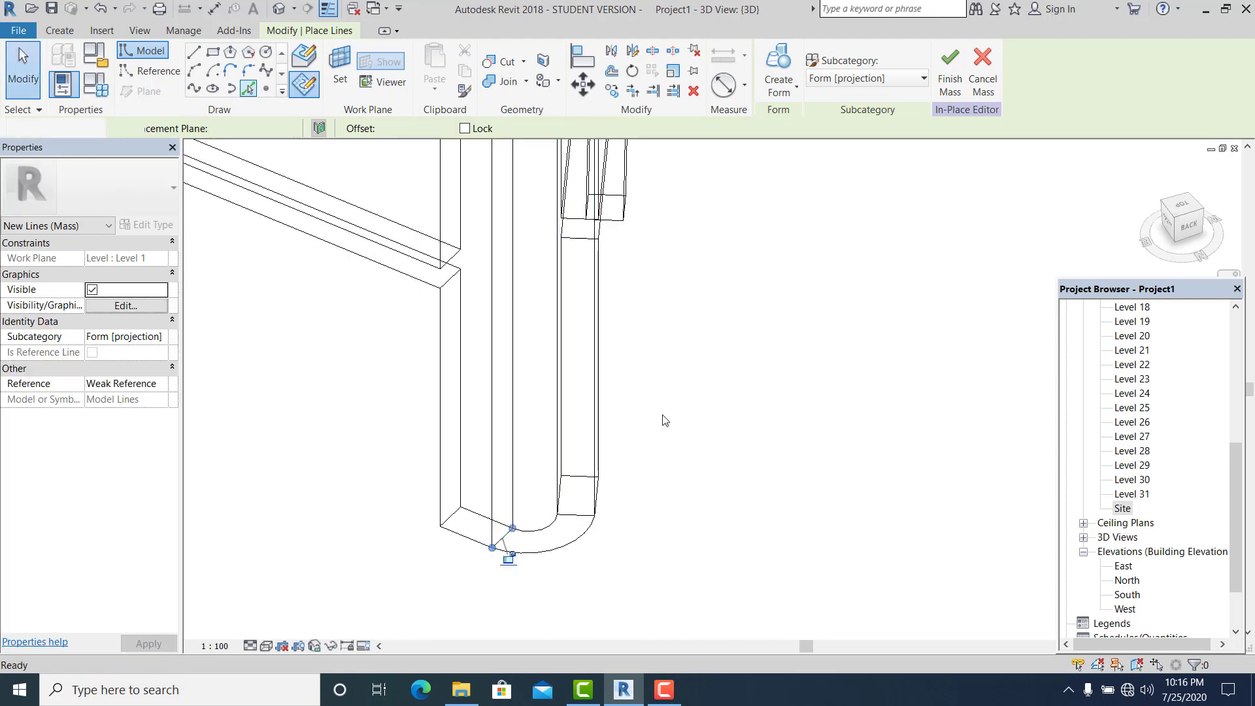
- Select the closed arc profile between the frames at their base and create a solid form from it
scroll(673, 547, "down", 5)
mouse_move(678, 539)
middle_mouse_down("shift")
mouse_move(703, 549)
mouse_move(659, 542)
middle_mouse_up("shift")
left_click(649, 531)
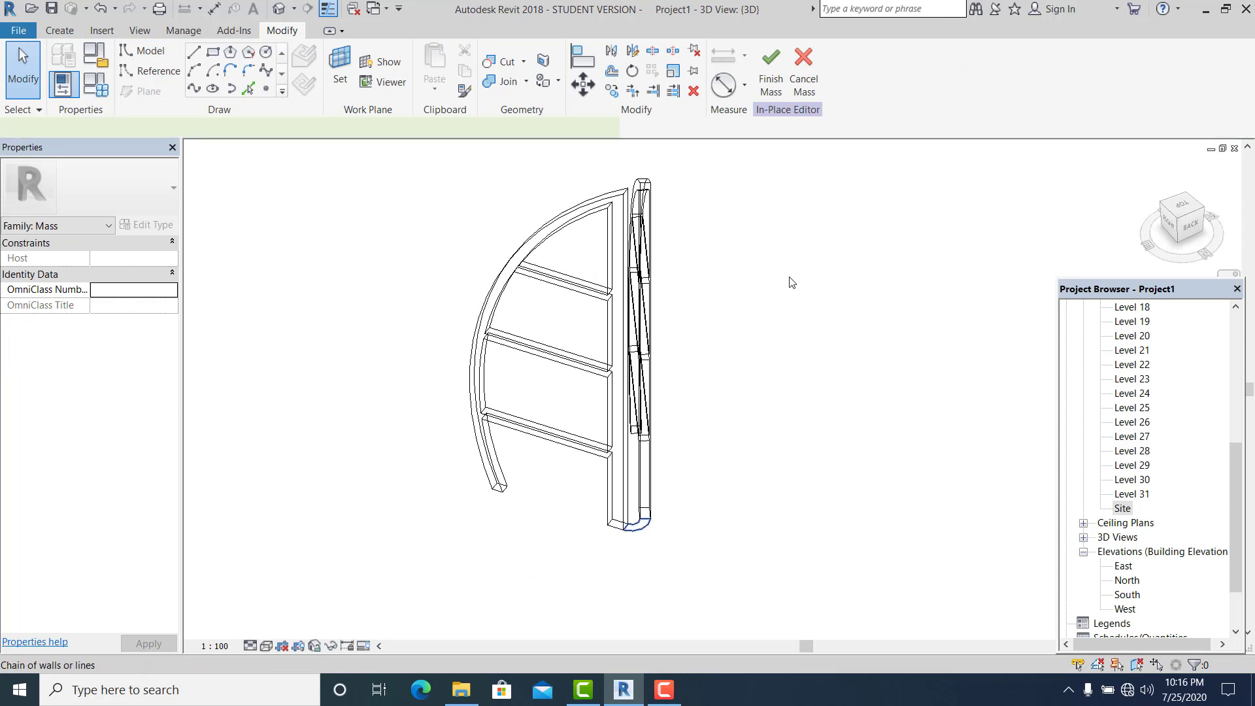
left_click(779, 86)
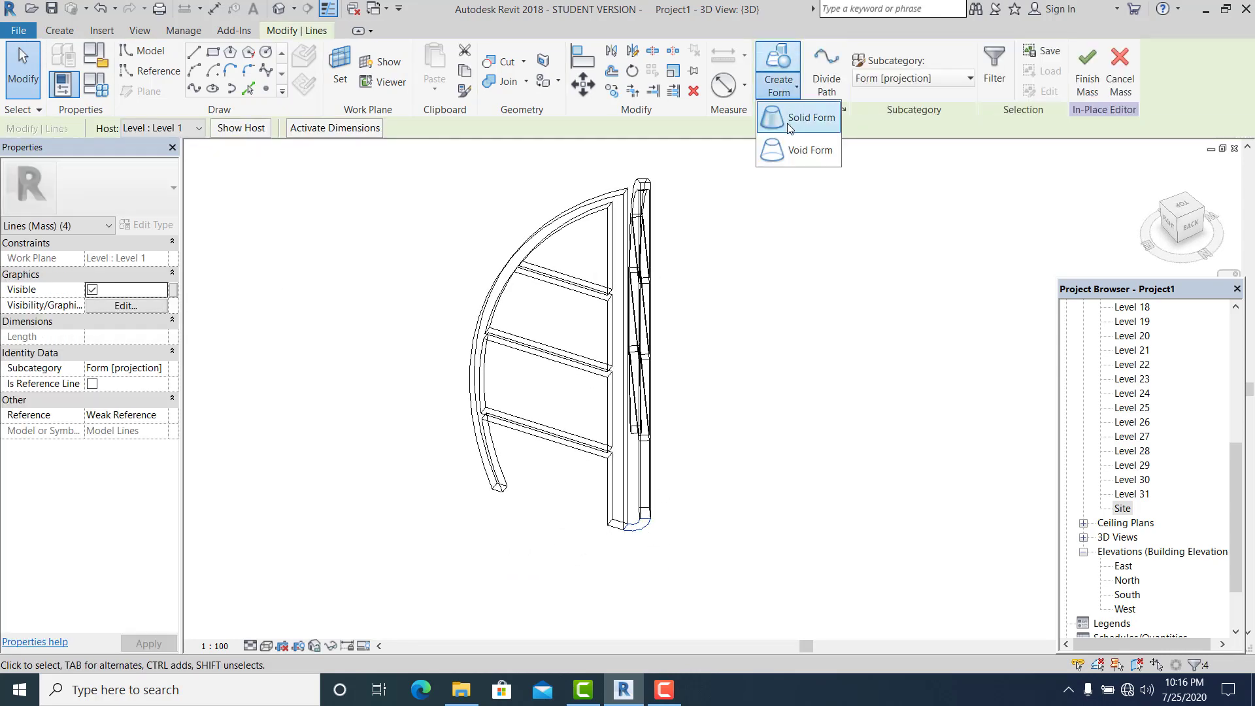
left_click(789, 123)
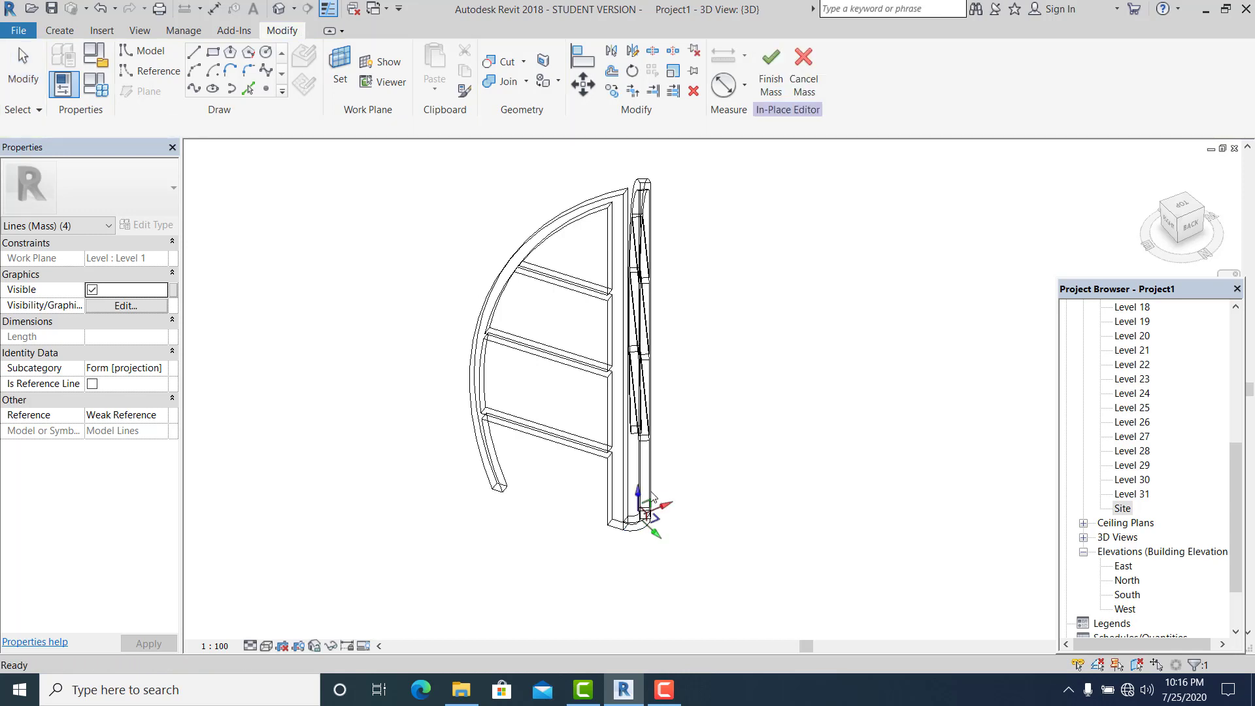
- Stretch the top face of the curved connecting form upward until it reaches the top of the two frames
scroll(638, 500, "up", 2)
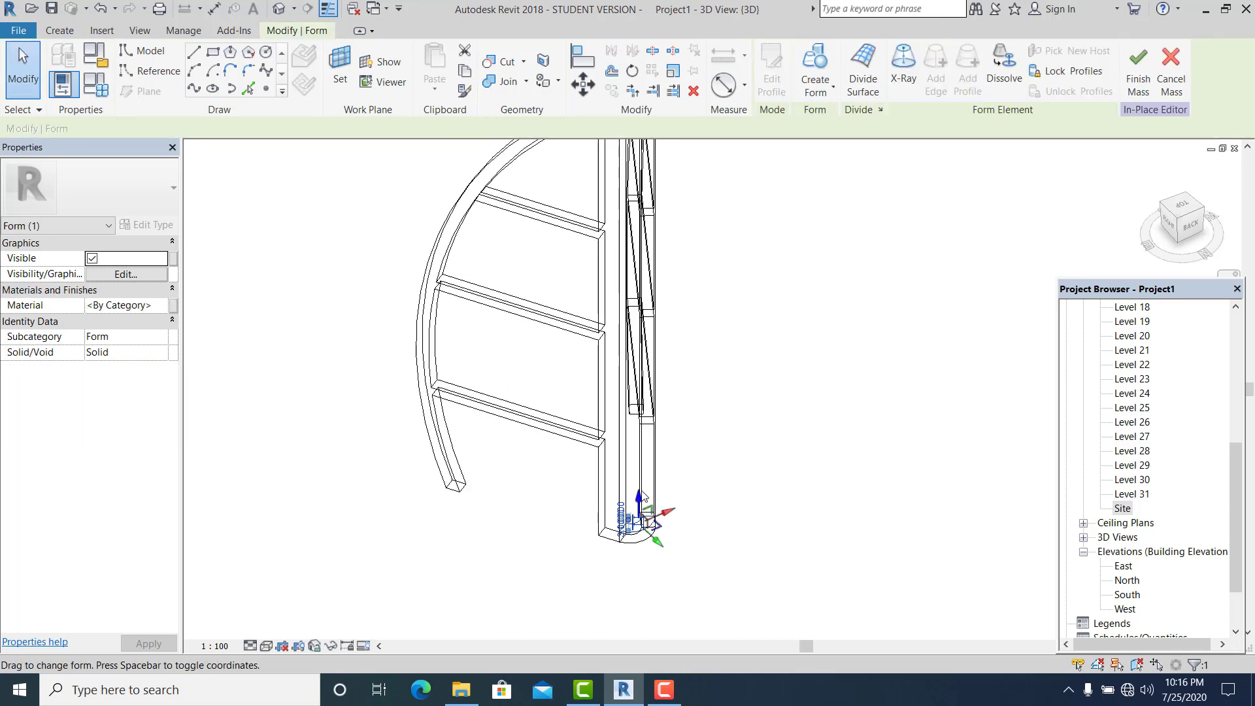
left_click_drag(642, 498, 712, 191)
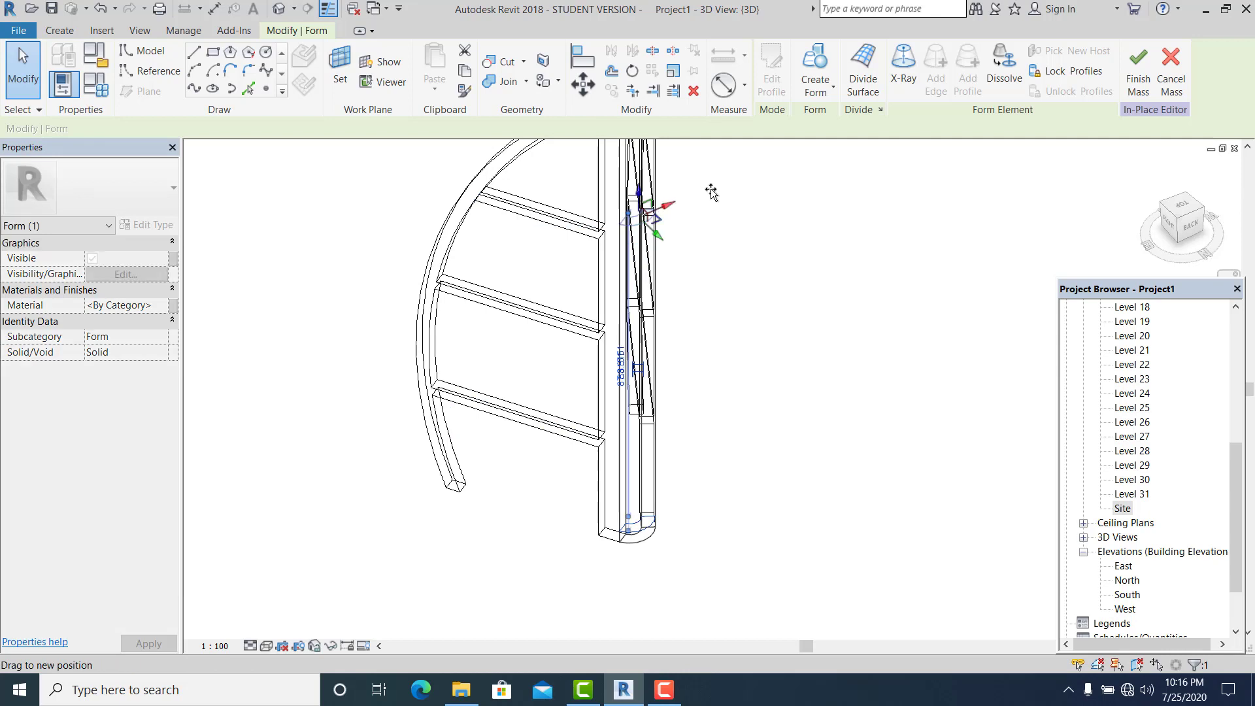
middle_click_drag(744, 386, 755, 491)
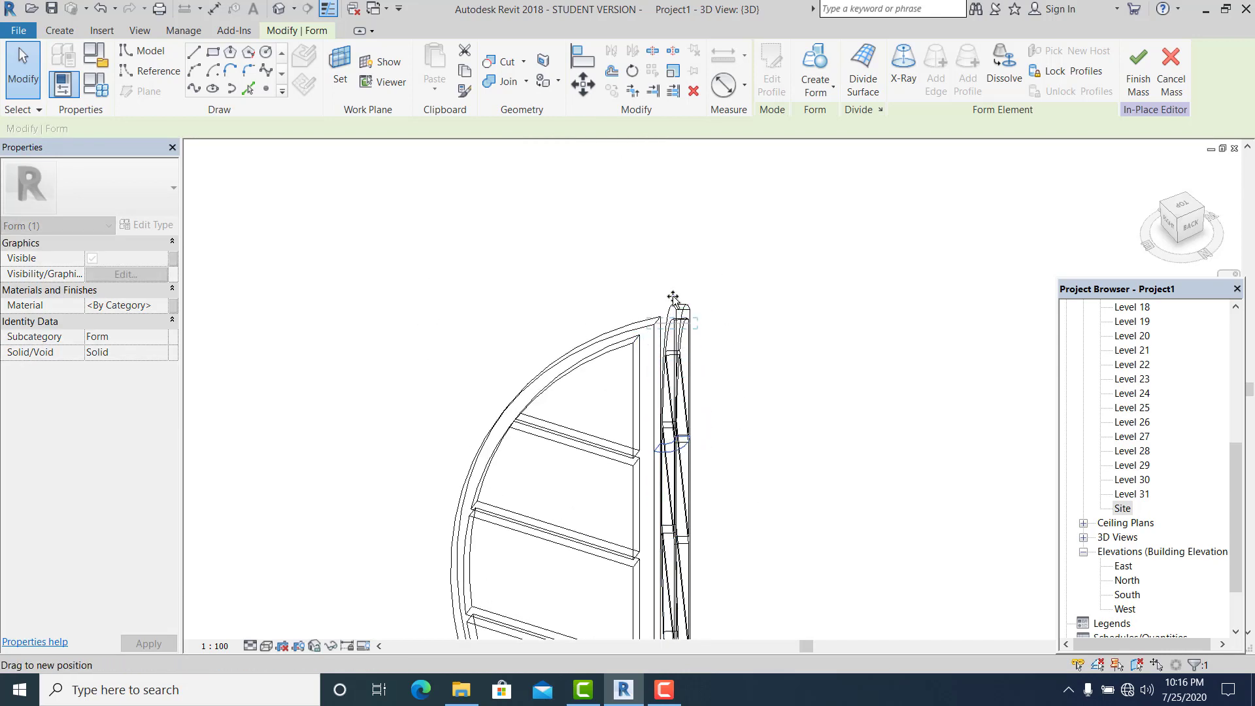
left_click(779, 397)
scroll(719, 339, "down", 2)
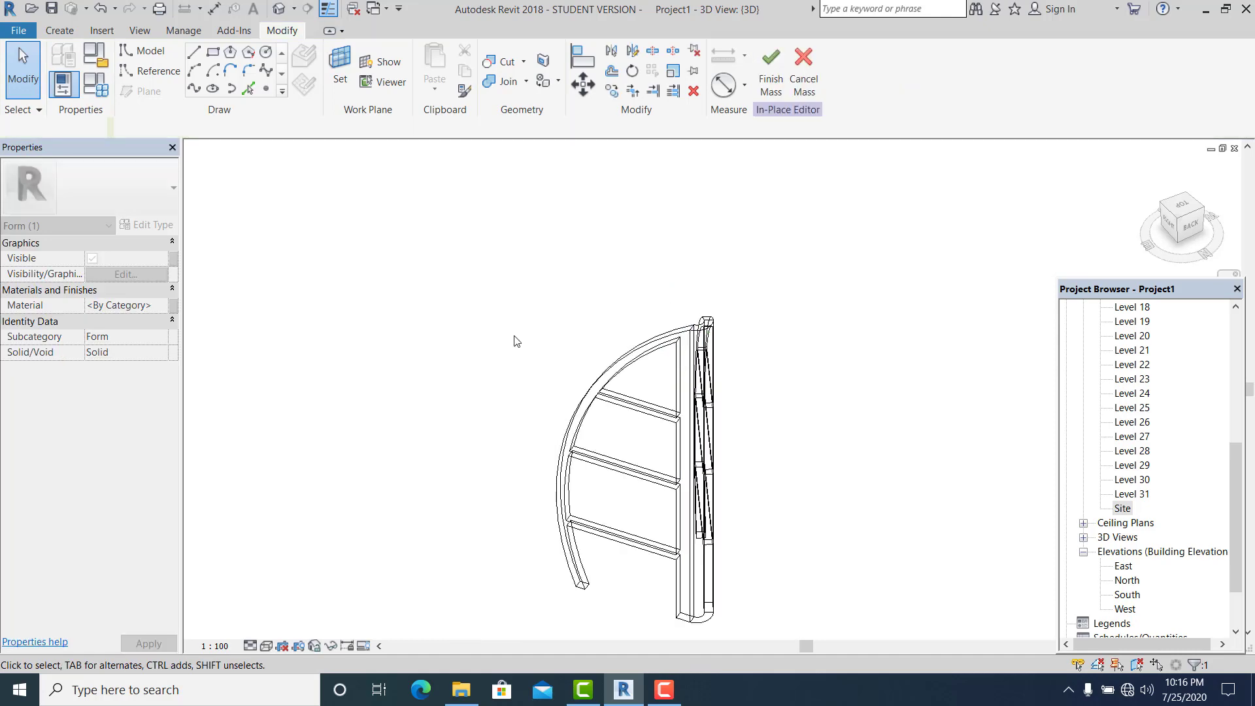
middle_click_drag(513, 338, 894, 467, "shift")
middle_click_drag(379, 392, 542, 376, "shift")
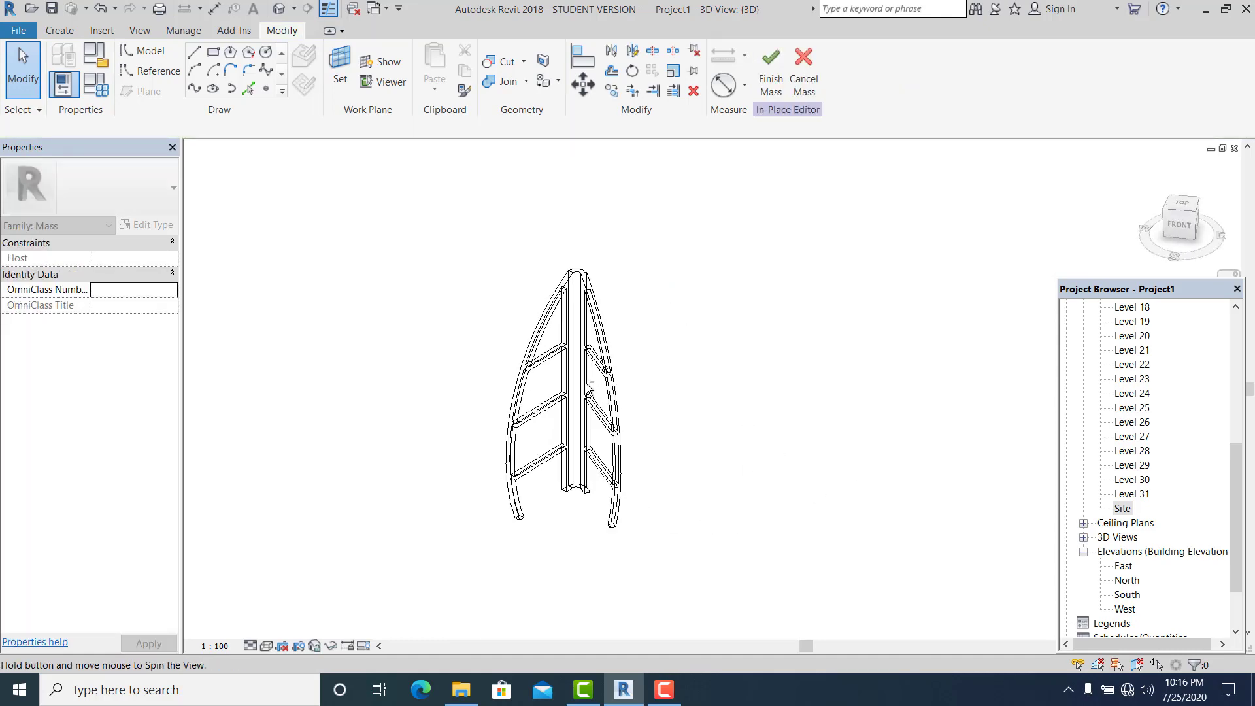
- Finish the in-place mass of the two frames and curved connector, examining the form from several sides
scroll(543, 376, "up", 1)
middle_click_drag(613, 402, 769, 447, "shift")
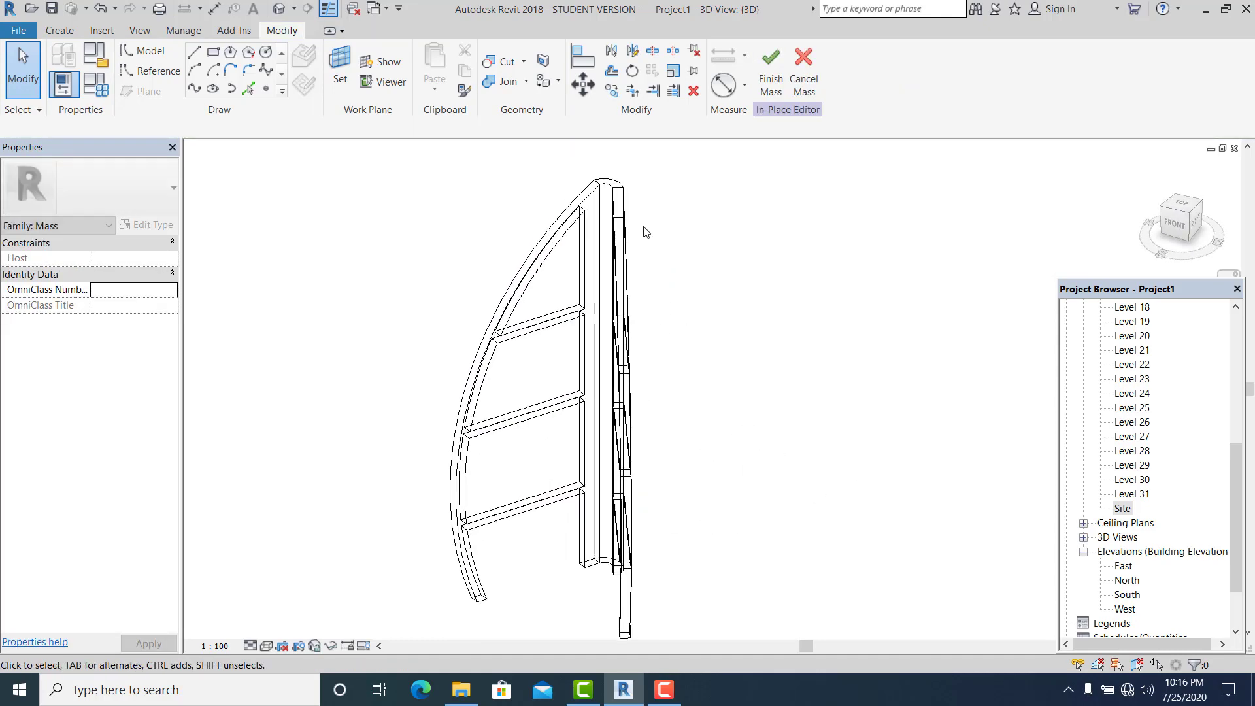
scroll(653, 353, "down", 3)
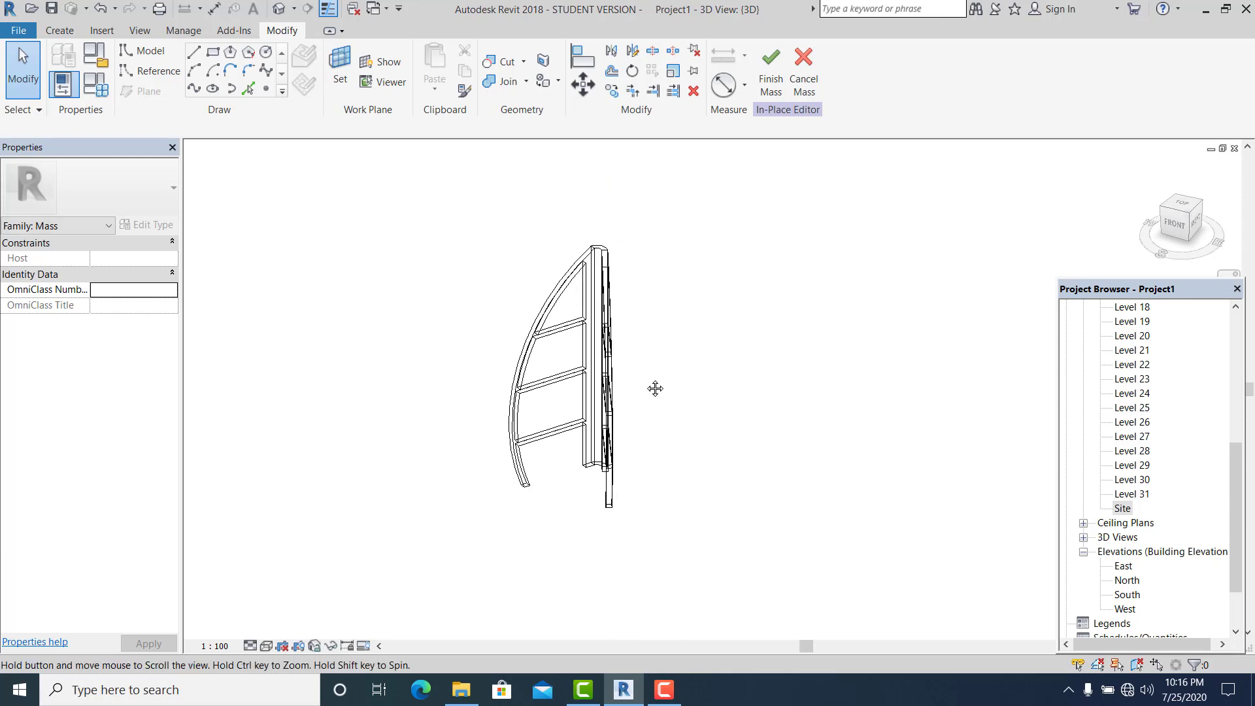
middle_click_drag(674, 267, 590, 509, "shift")
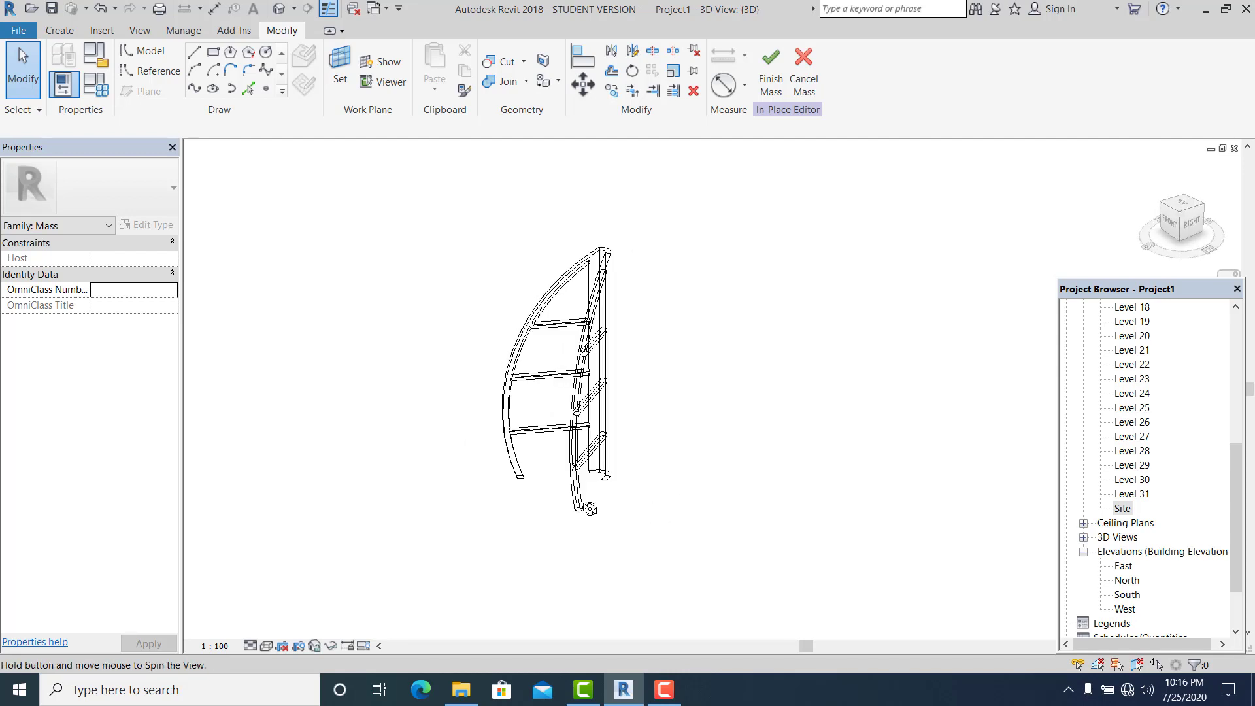
scroll(699, 141, "up", 2)
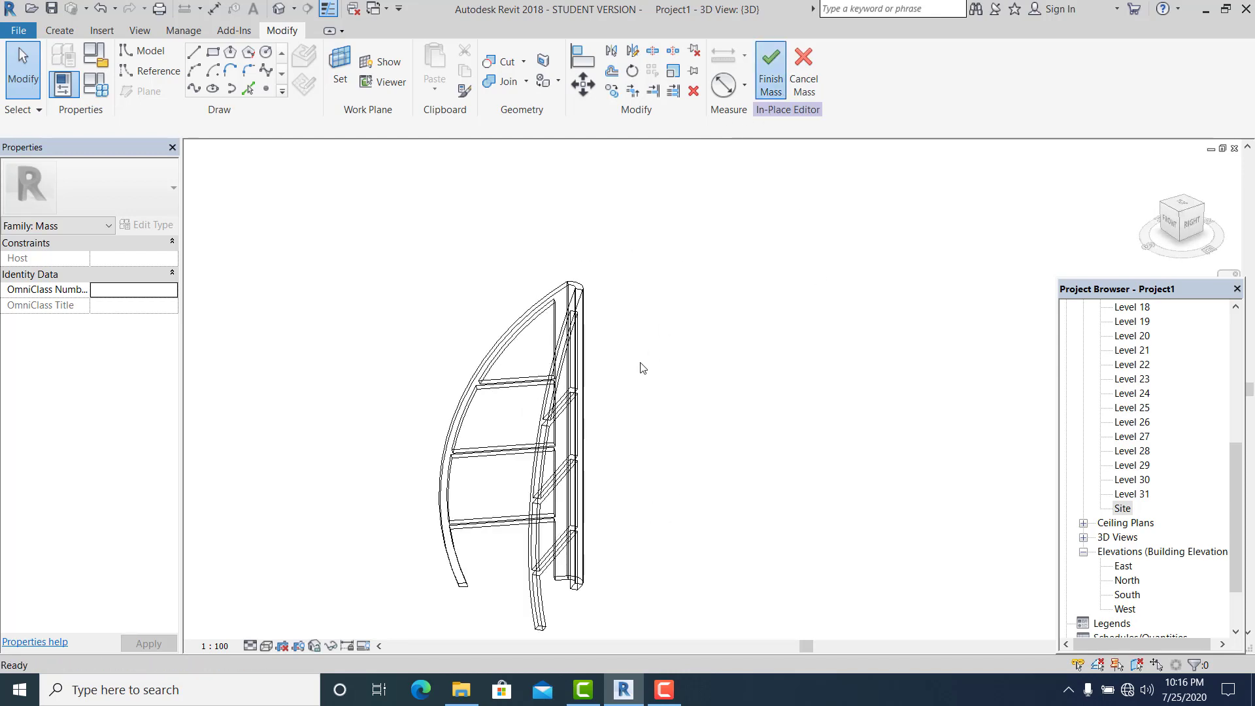
scroll(649, 431, "down", 2)
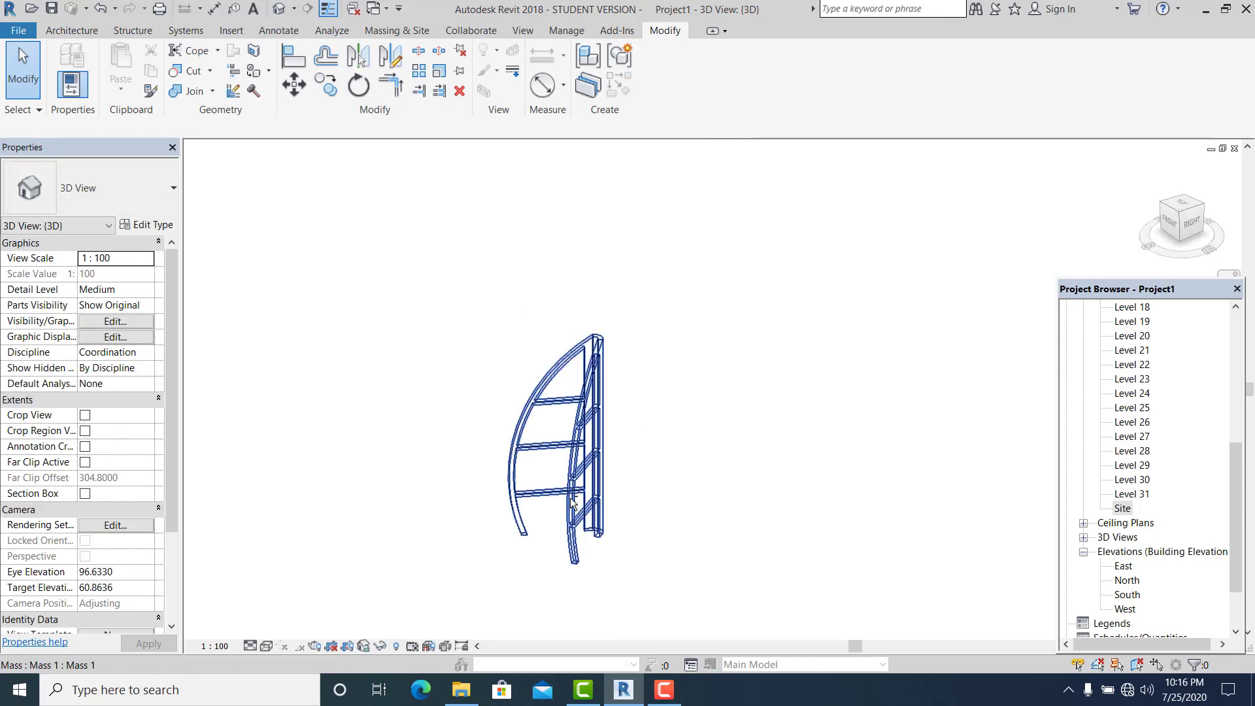
middle_click_drag(570, 503, 826, 412, "shift")
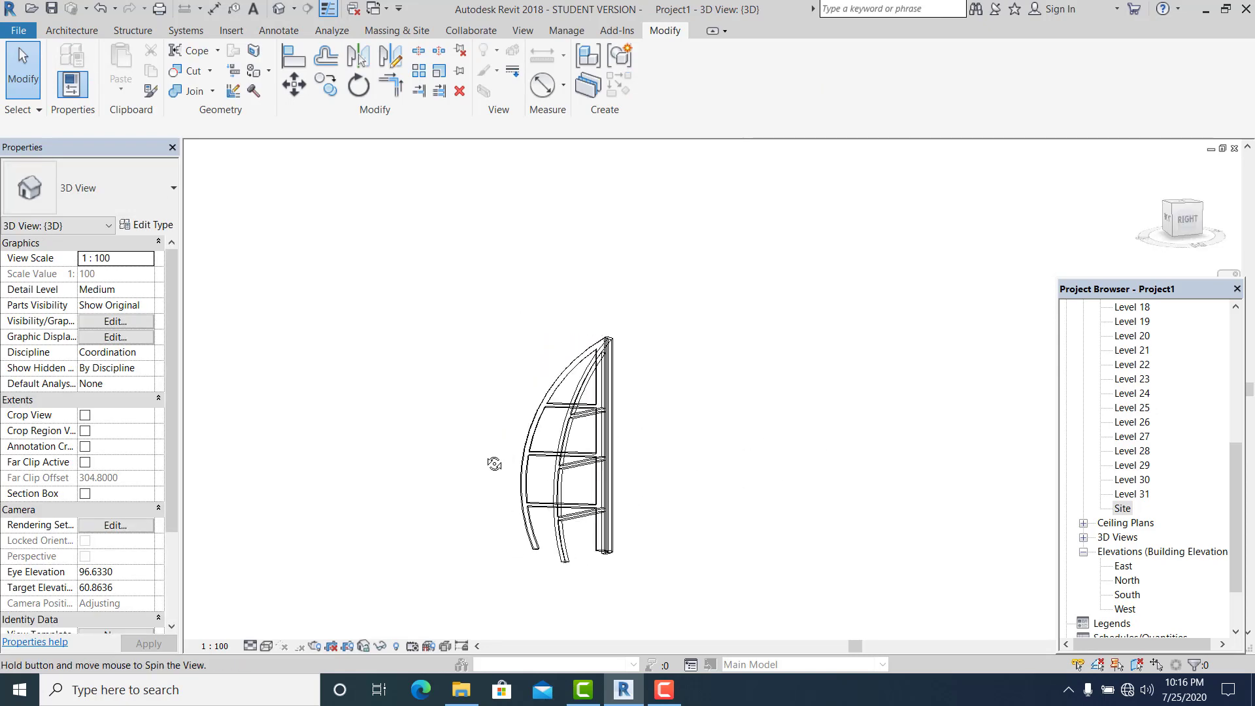
scroll(1135, 567, "down", 1)
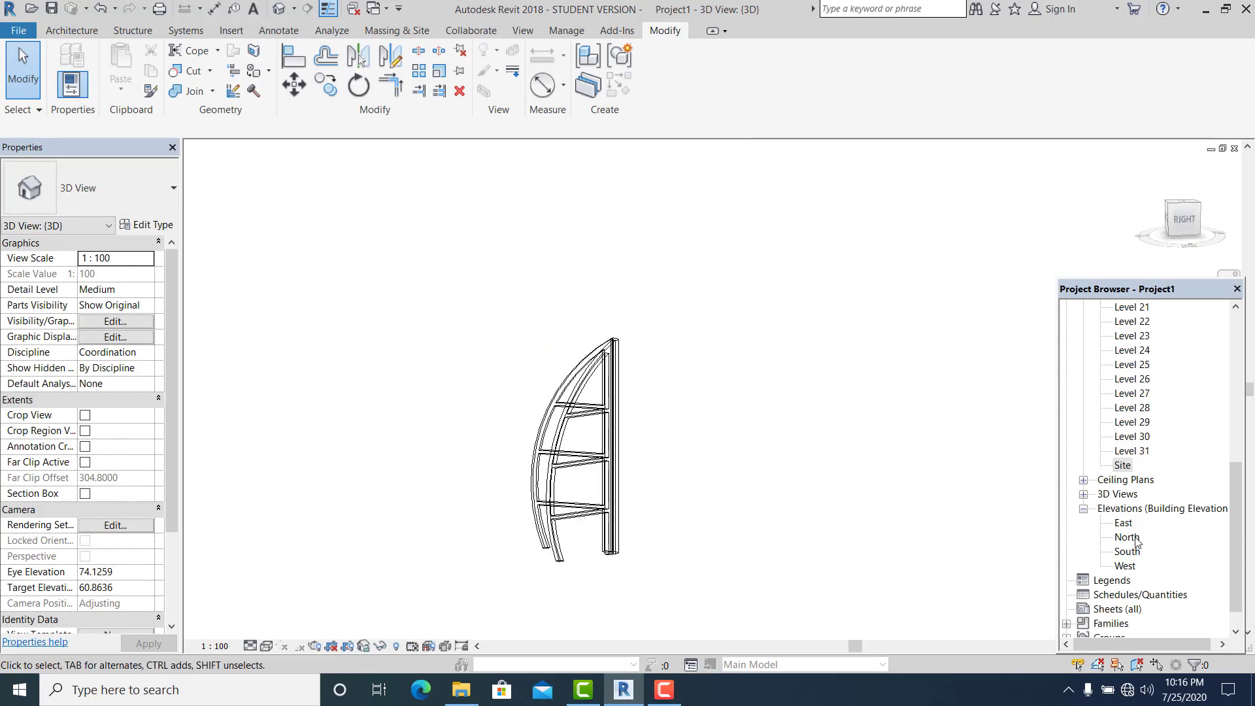
- Open the East elevation and examine the curved frame and its crossbeams against the level lines
double_click(1123, 523)
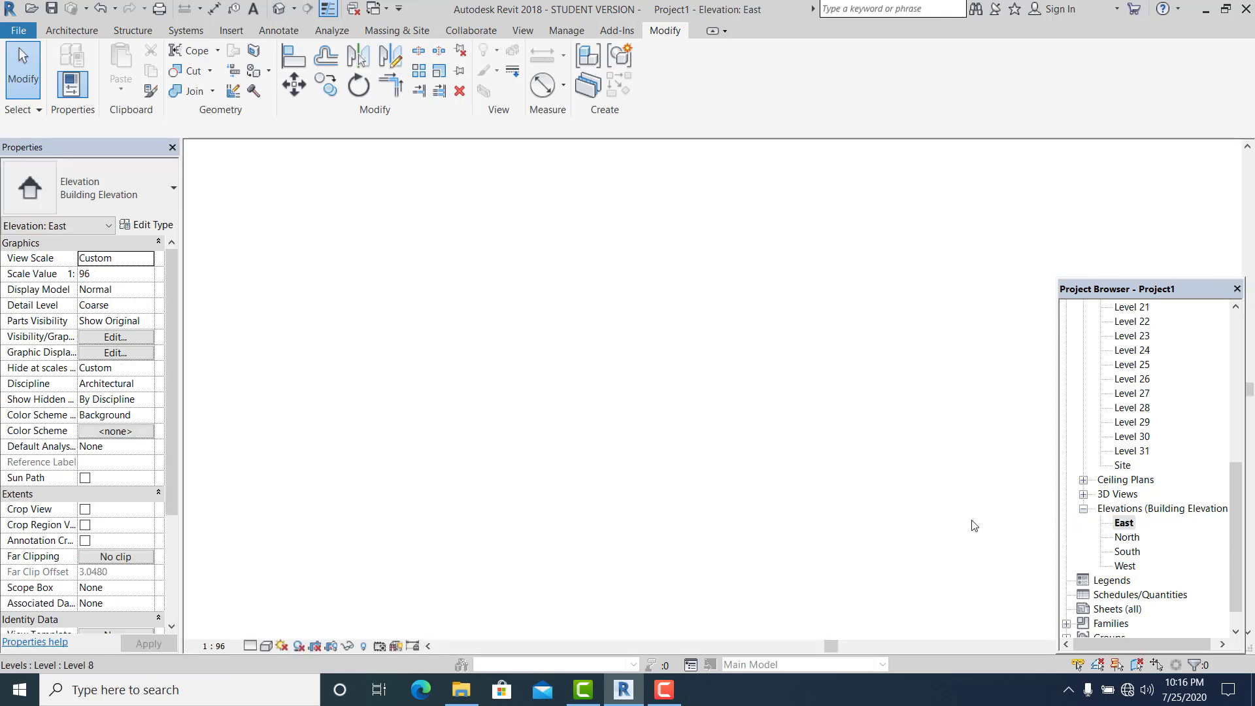
scroll(574, 456, "down", 3)
middle_click_drag(682, 503, 533, 409)
scroll(560, 413, "down", 2)
scroll(532, 408, "up", 3)
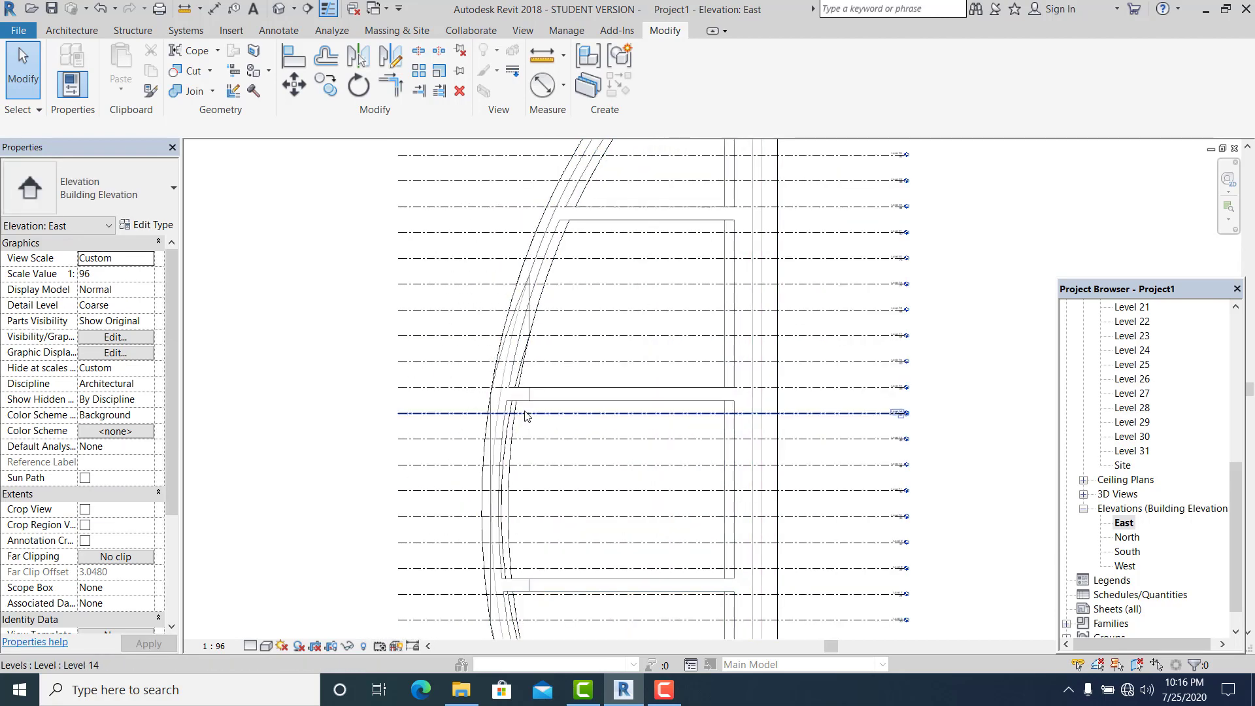
scroll(826, 431, "up", 3)
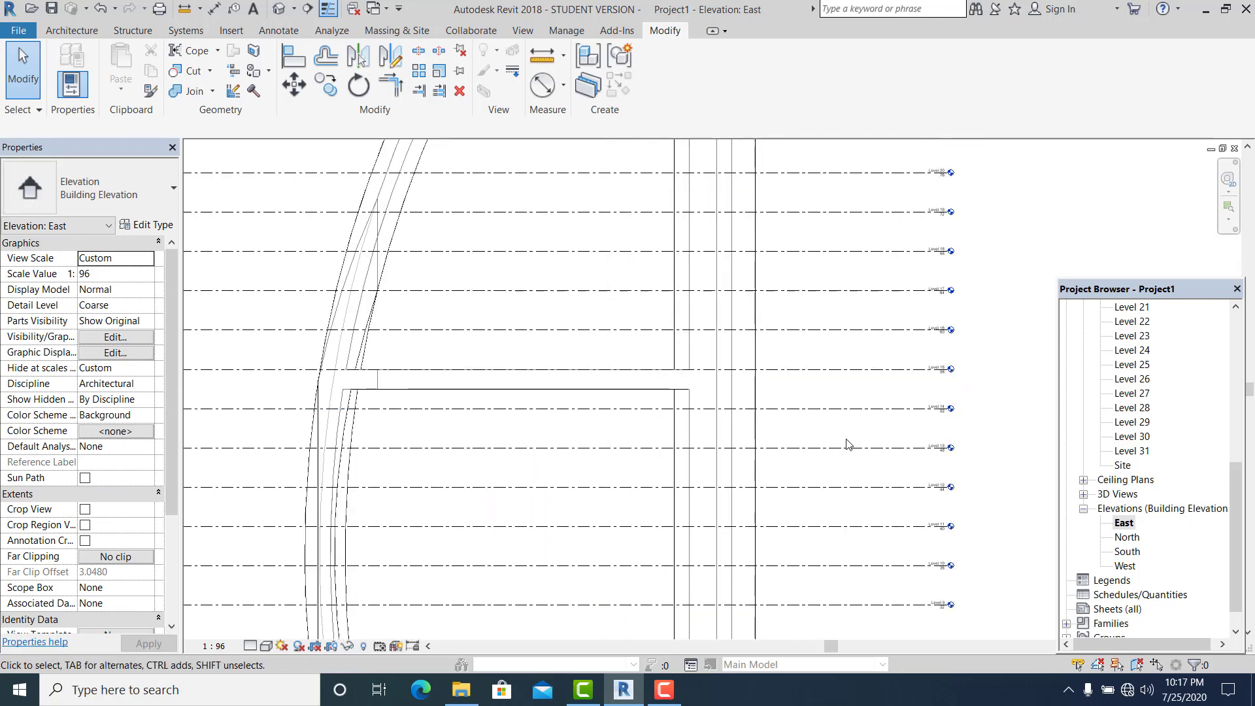
- Draw a vertical reference plane from the curved frame's foot on Level 1 to above the frame top, and name it A
key("r")
key("p")
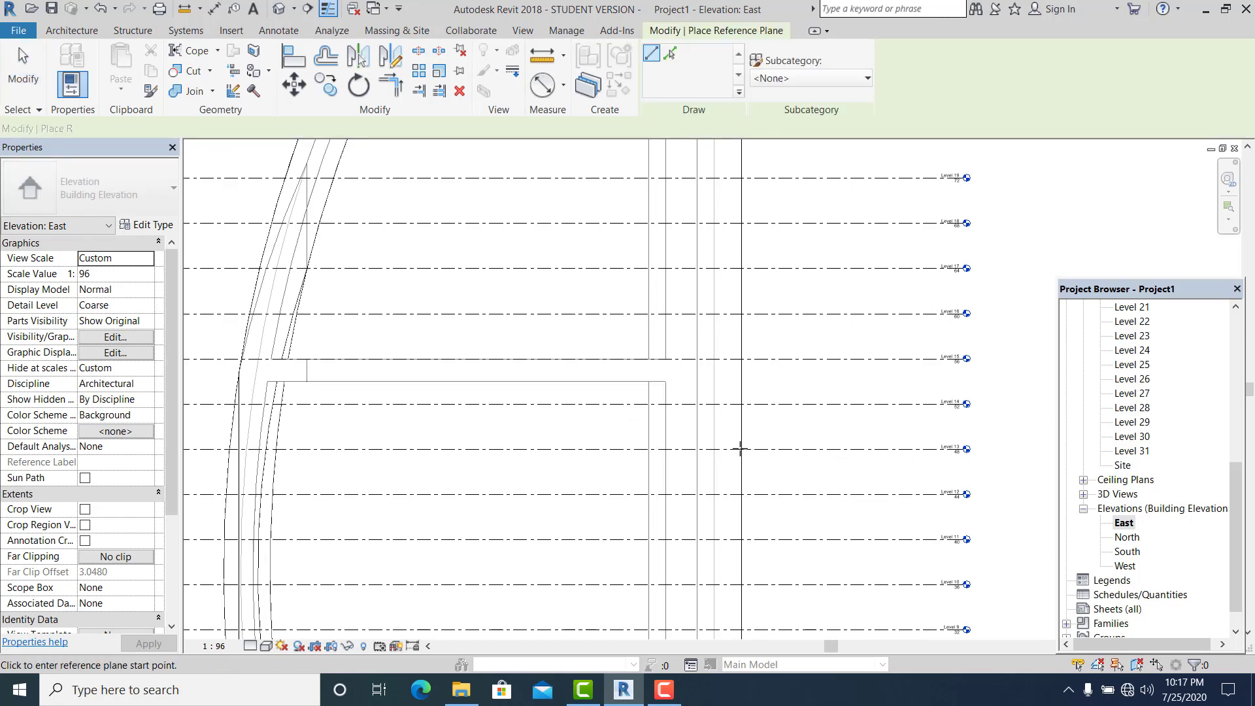
scroll(717, 468, "down", 3)
middle_click_drag(680, 363, 700, 373)
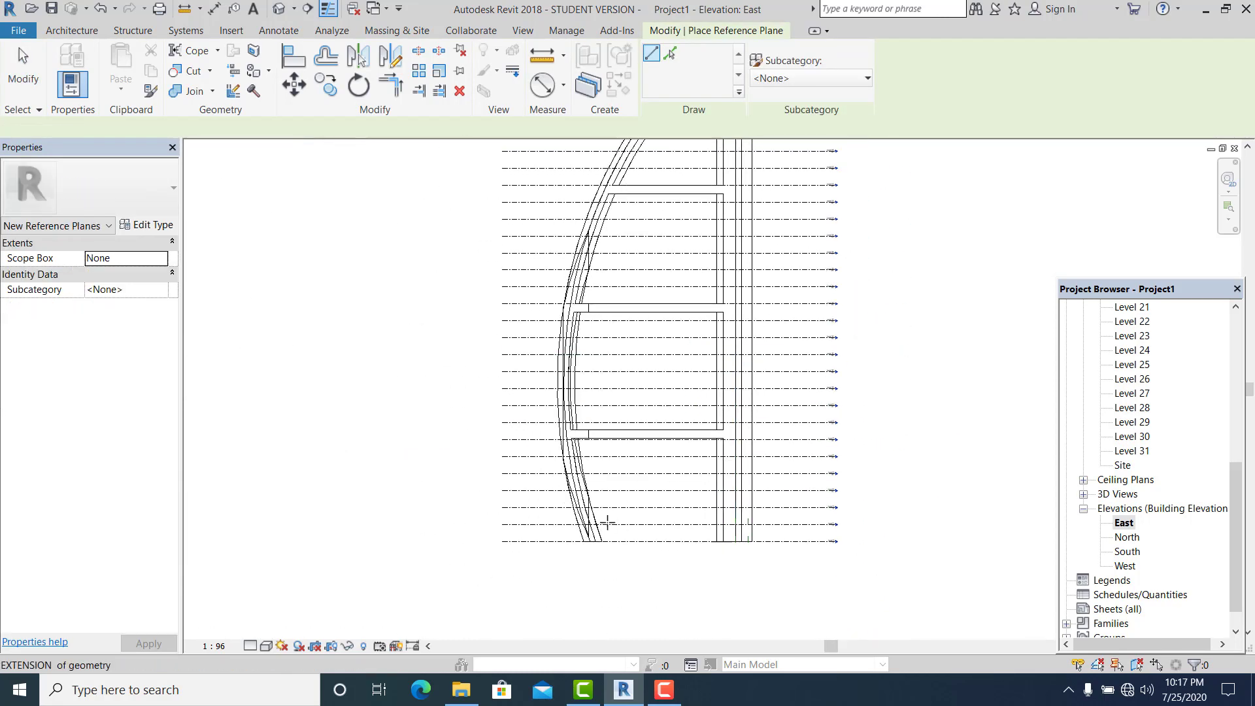
scroll(607, 523, "up", 3)
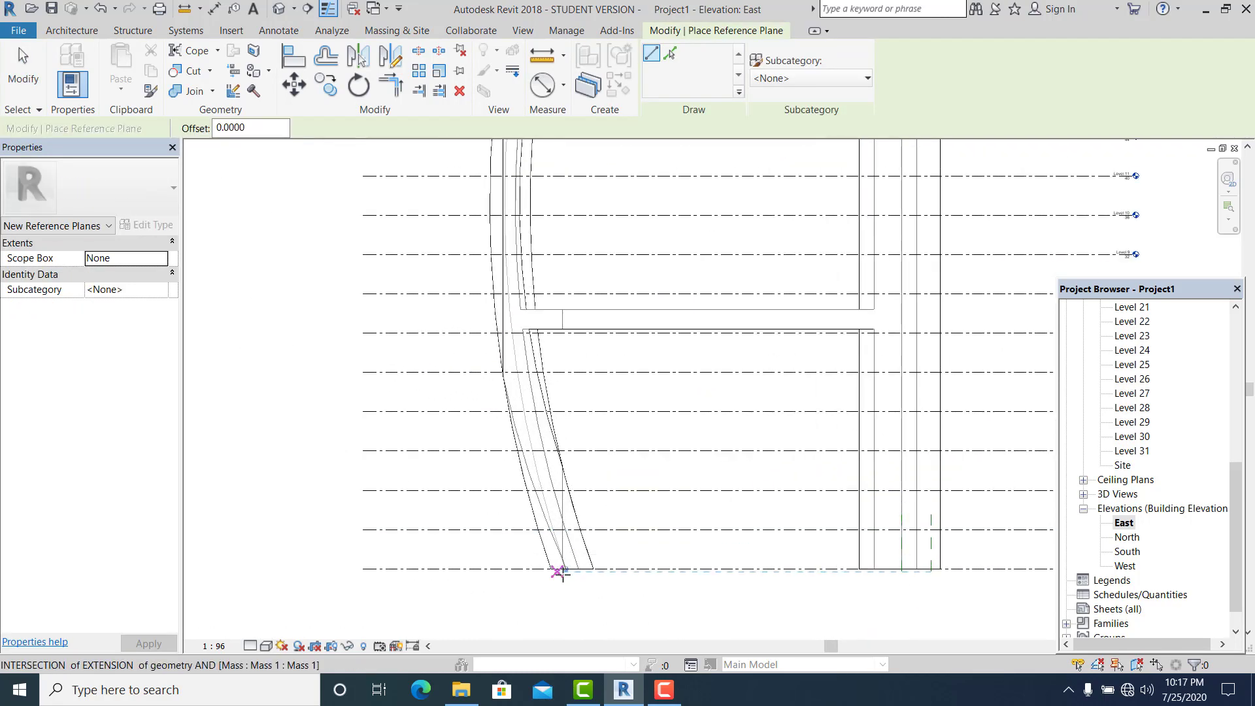
scroll(575, 442, "down", 2)
middle_click_drag(576, 458, 538, 641)
middle_click_drag(541, 441, 549, 518)
scroll(547, 513, "down", 1)
scroll(545, 465, "down", 2)
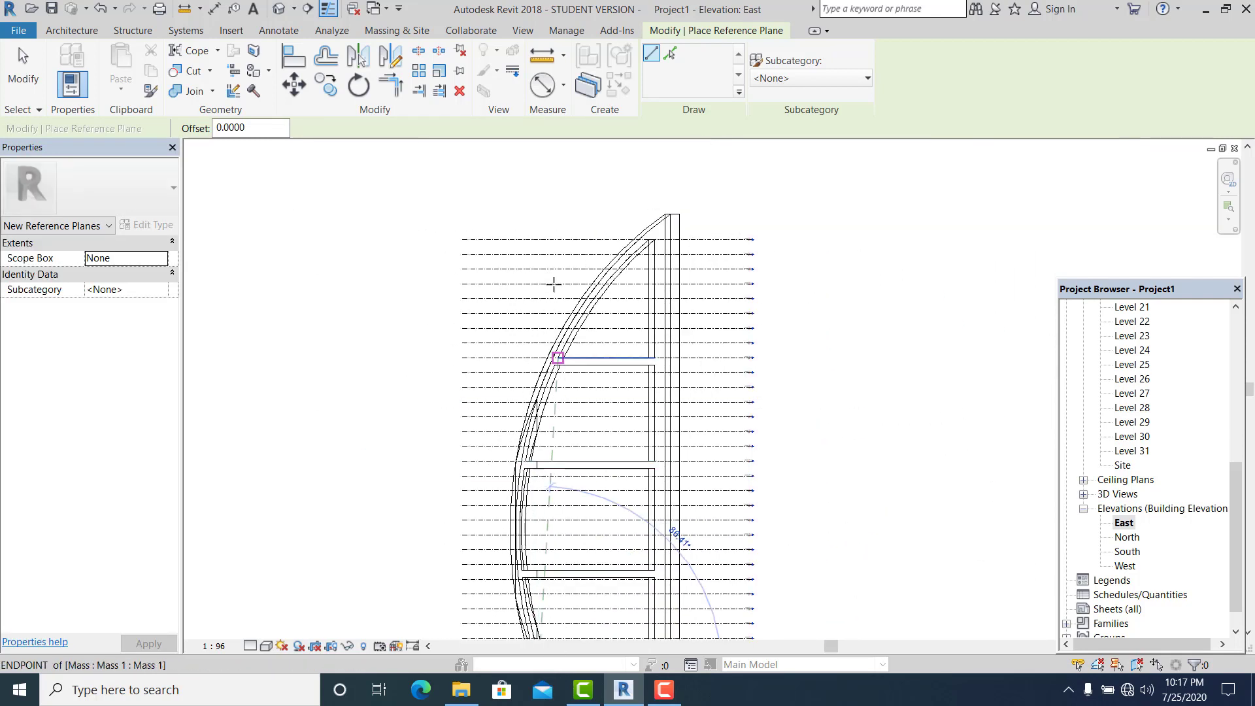
left_click(546, 205)
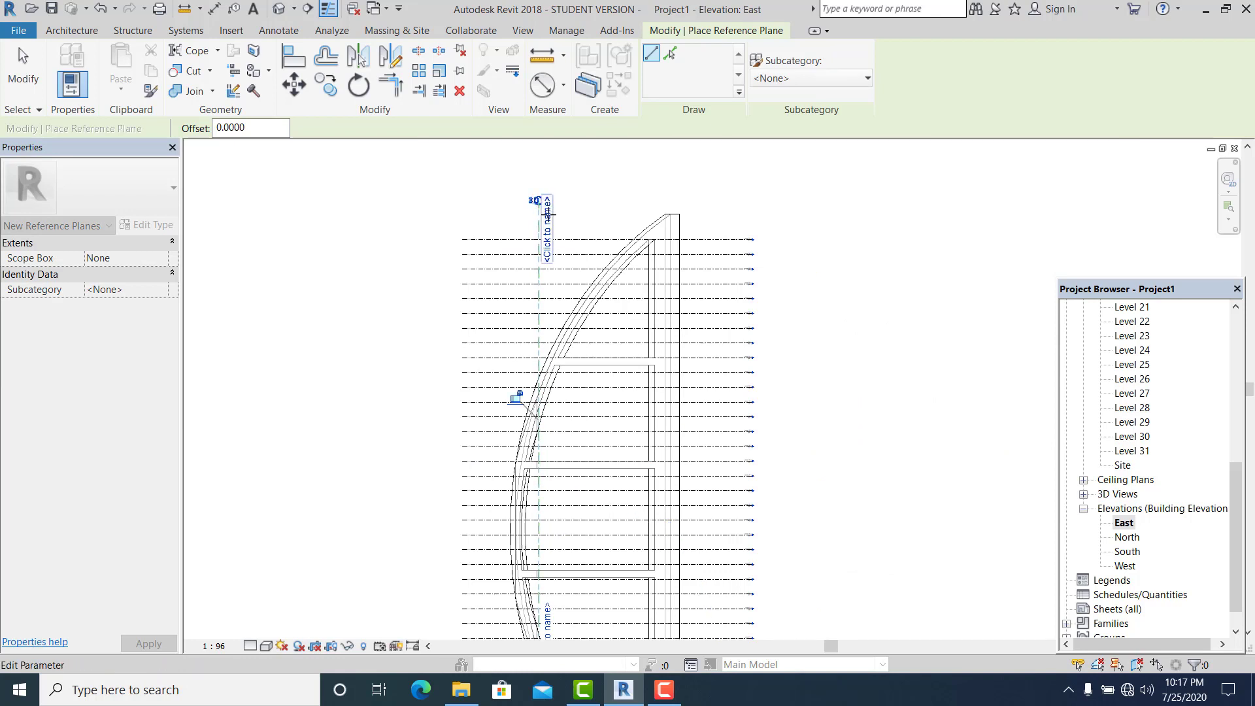
left_click(548, 222)
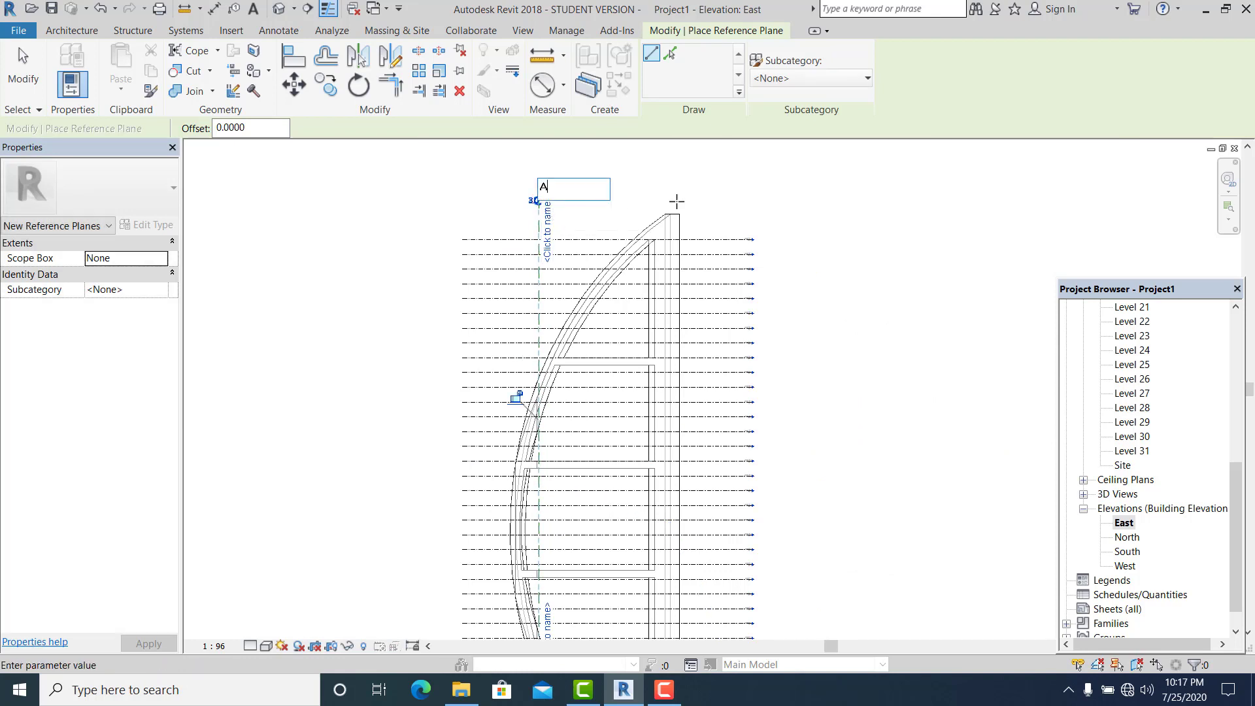
- Draw a vertical reference plane from the outer end of the middle crossbeam's underside to above the frame top, named B
middle_click_drag(600, 374, 617, 337)
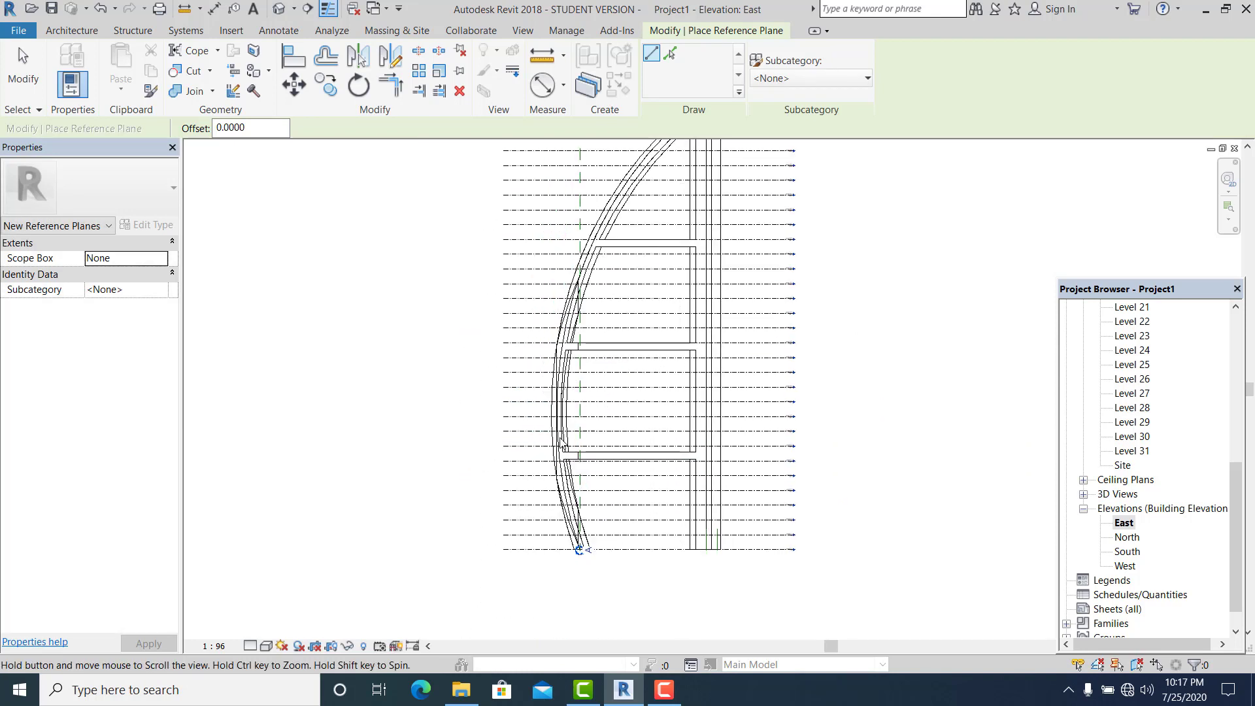
scroll(574, 373, "up", 5)
scroll(574, 373, "up", 2)
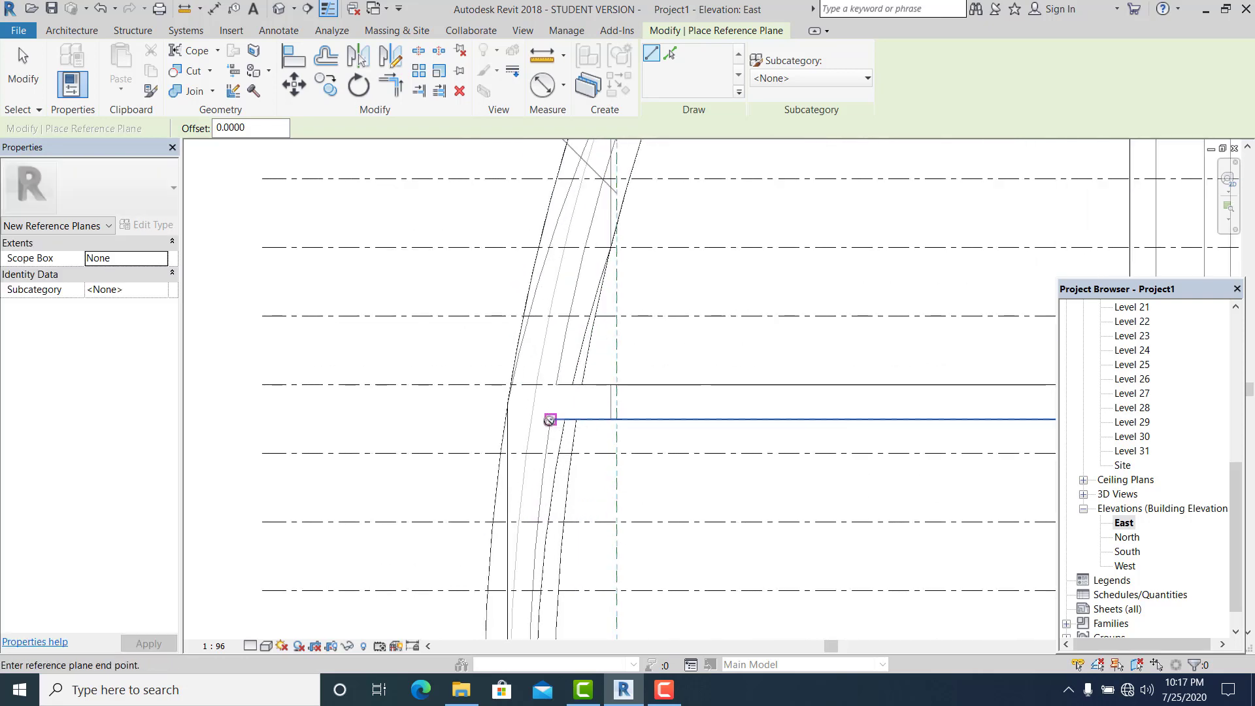
scroll(583, 316, "down", 2)
middle_click_drag(578, 371, 583, 621)
scroll(579, 543, "down", 4)
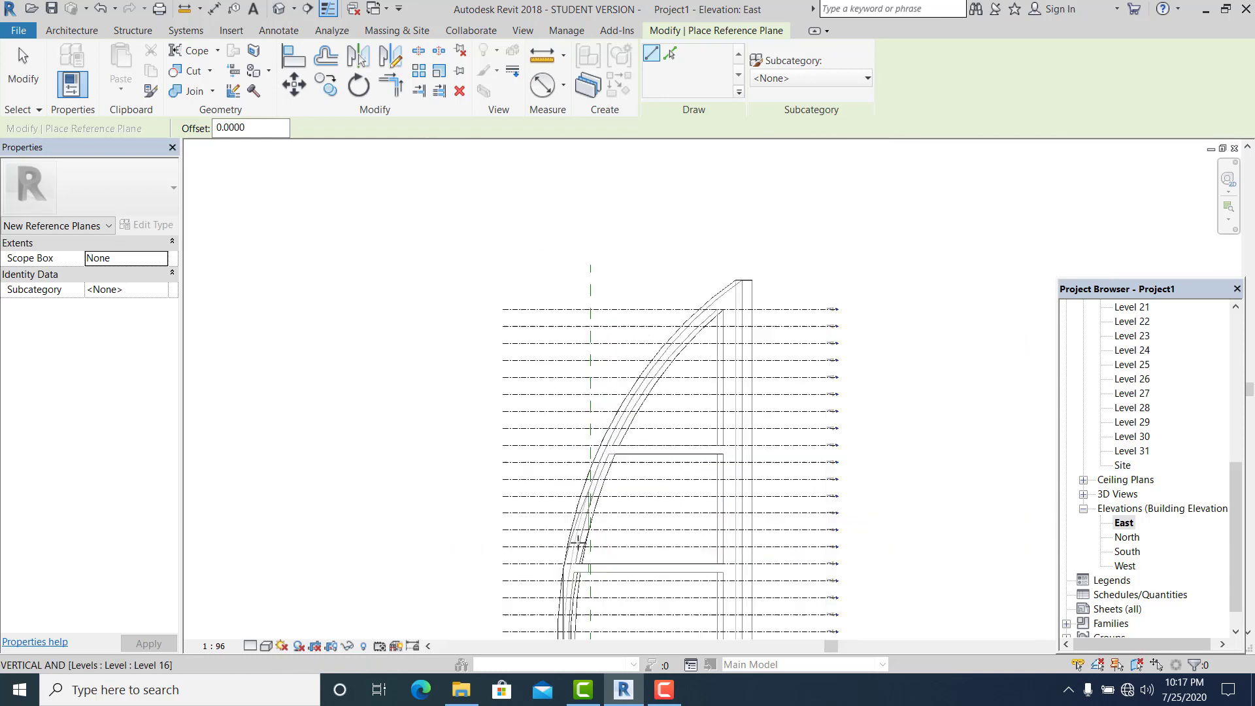
left_click(569, 298)
scroll(569, 301, "up", 4)
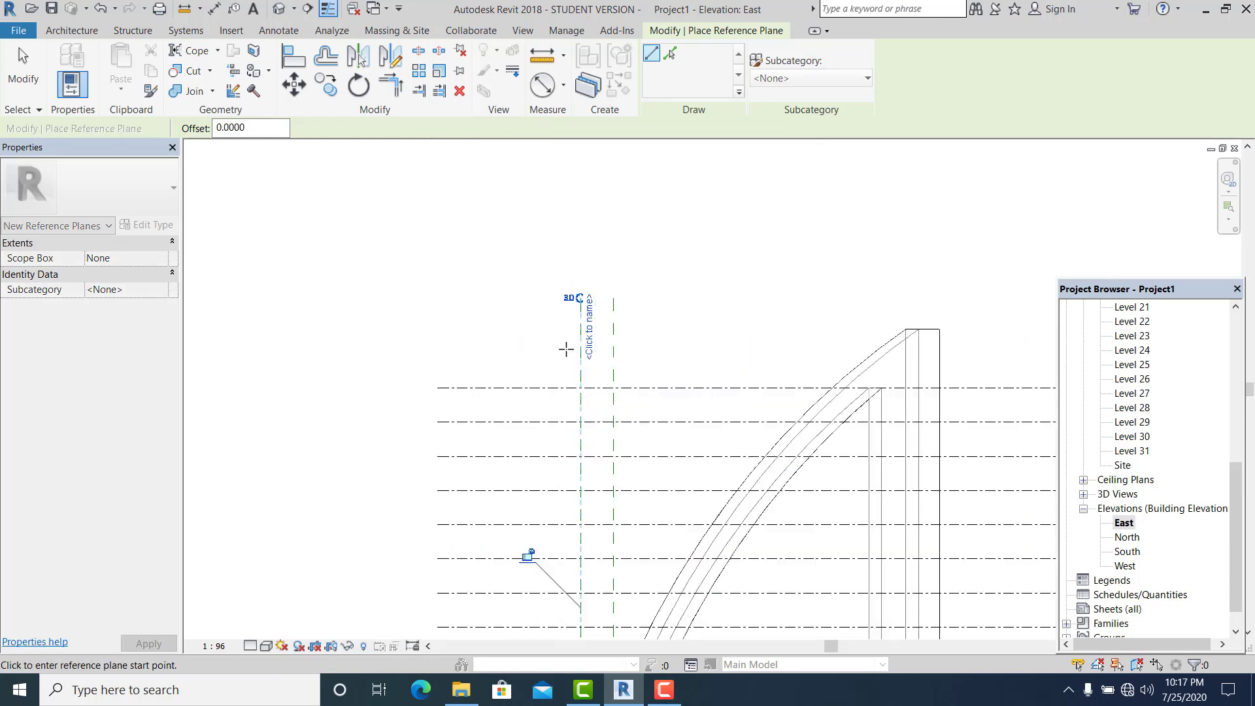
left_click(595, 335)
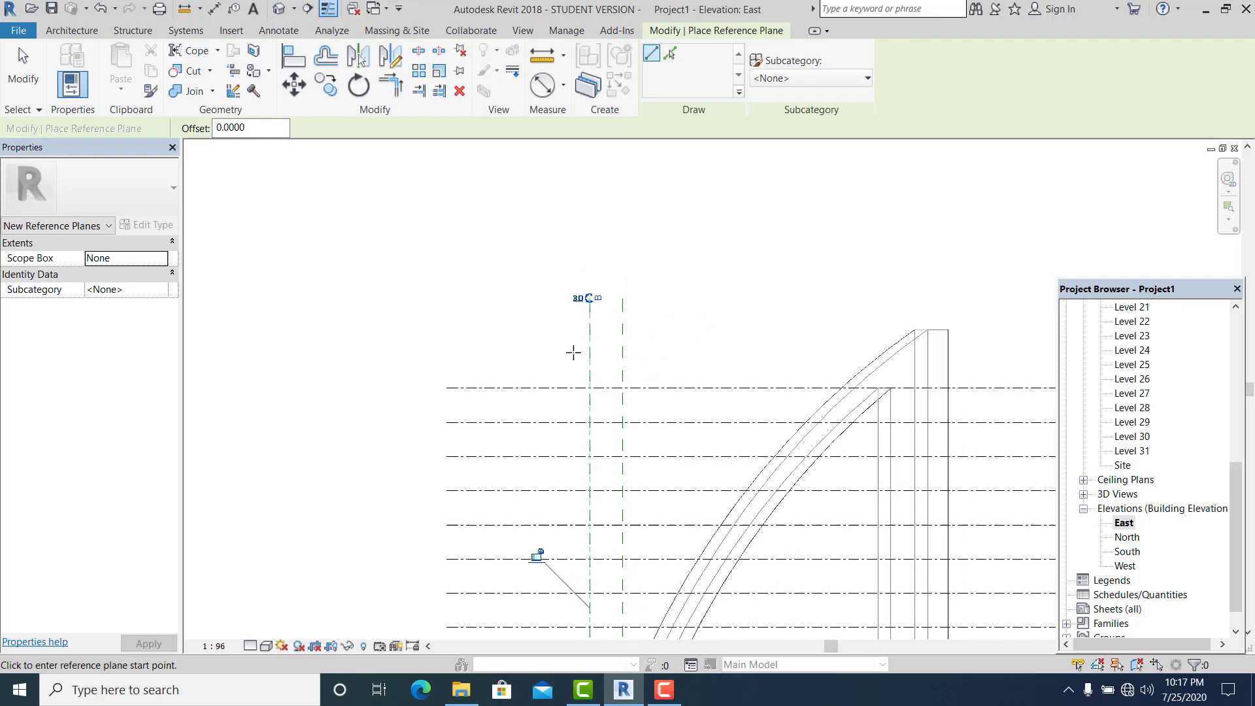
- Draw a vertical reference plane from the curved frame's inner edge at Level 23 to above the top, name it C, and end the command
scroll(572, 351, "down", 3)
scroll(699, 447, "up", 3)
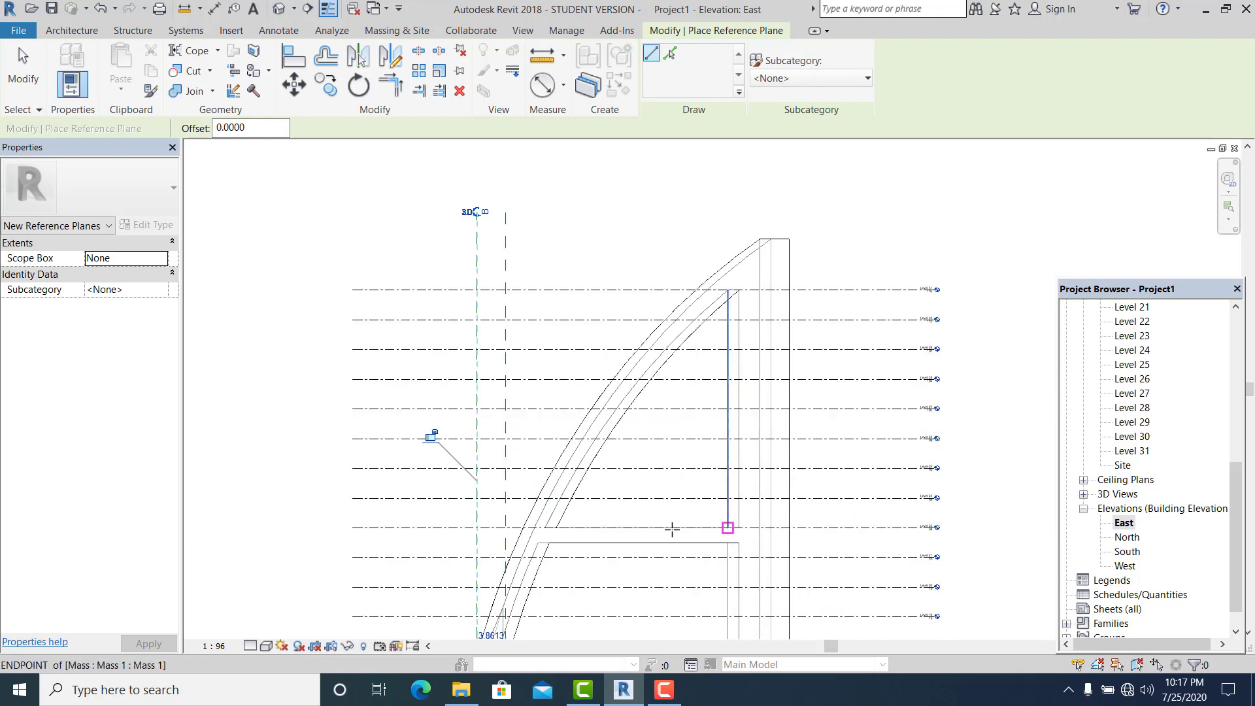
middle_click_drag(732, 503, 769, 459)
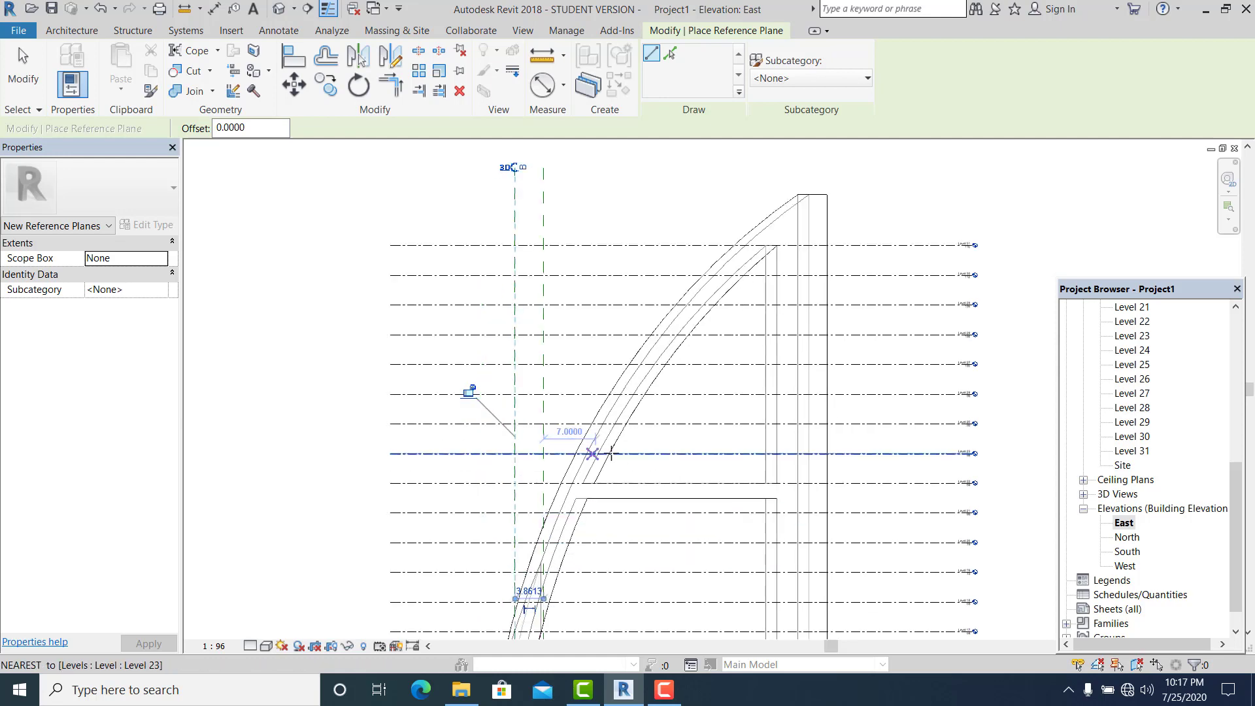
scroll(604, 453, "up", 4)
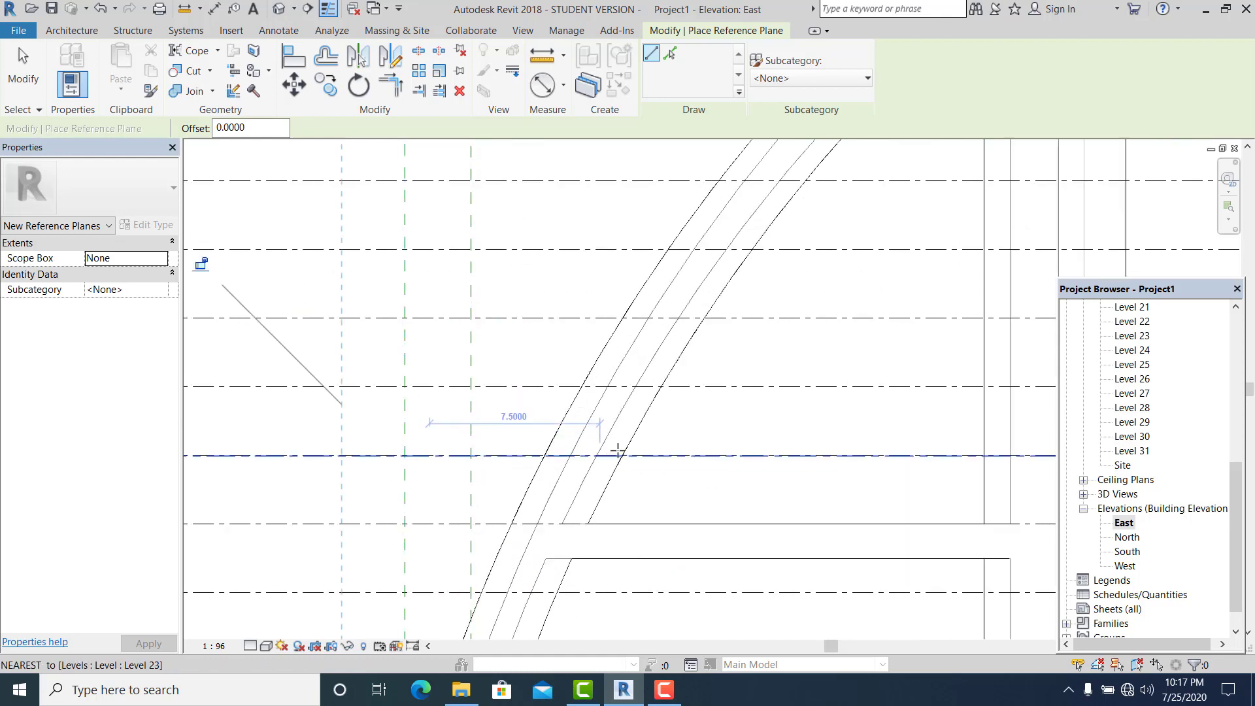
left_click(631, 455)
scroll(631, 456, "down", 5)
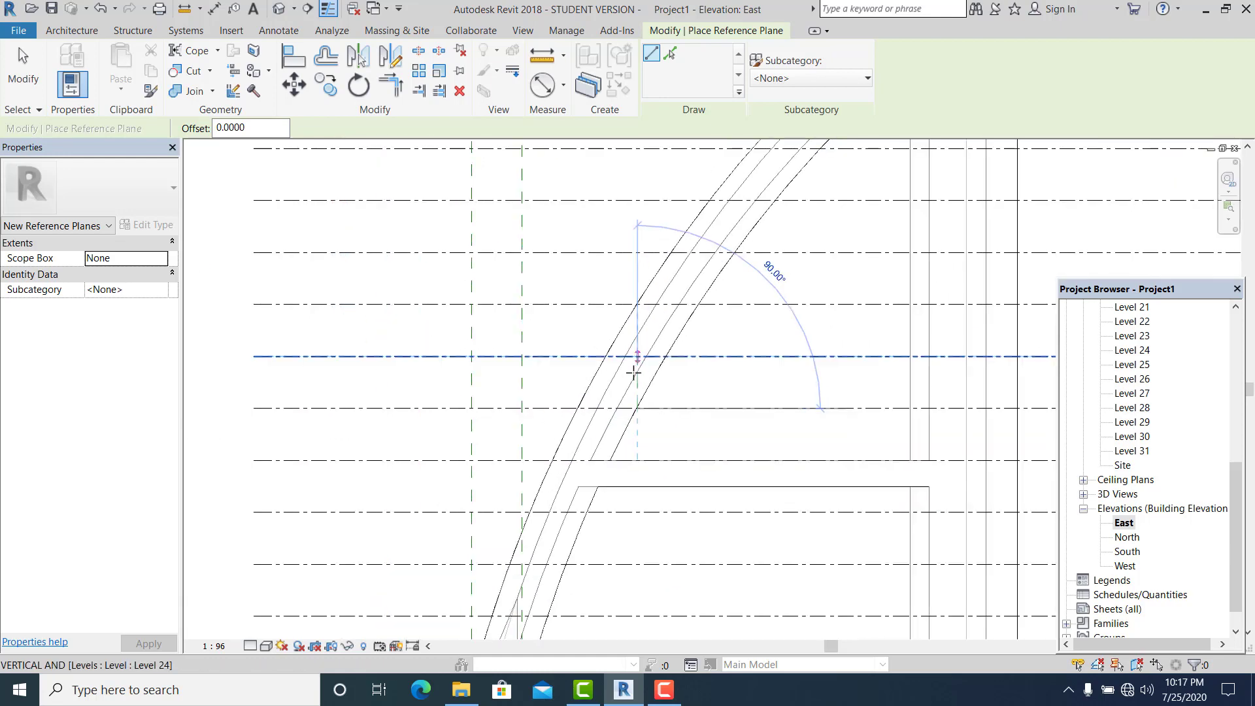
left_click(632, 292)
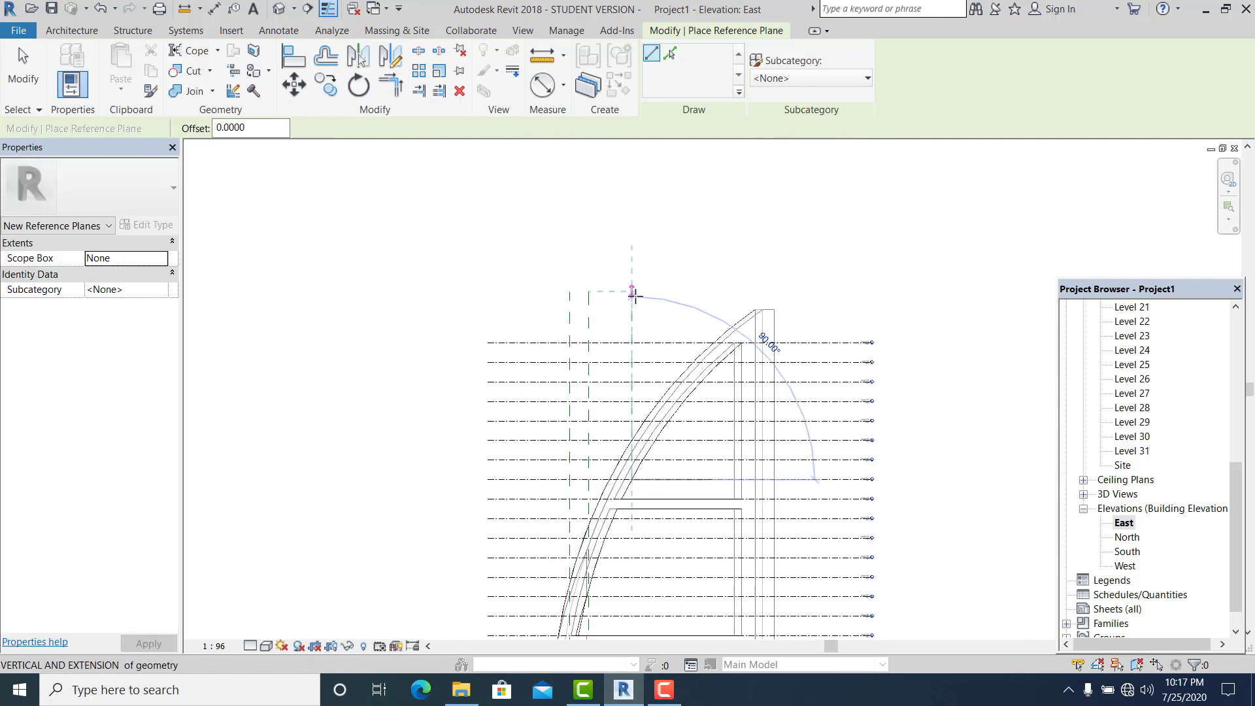
left_click(644, 304)
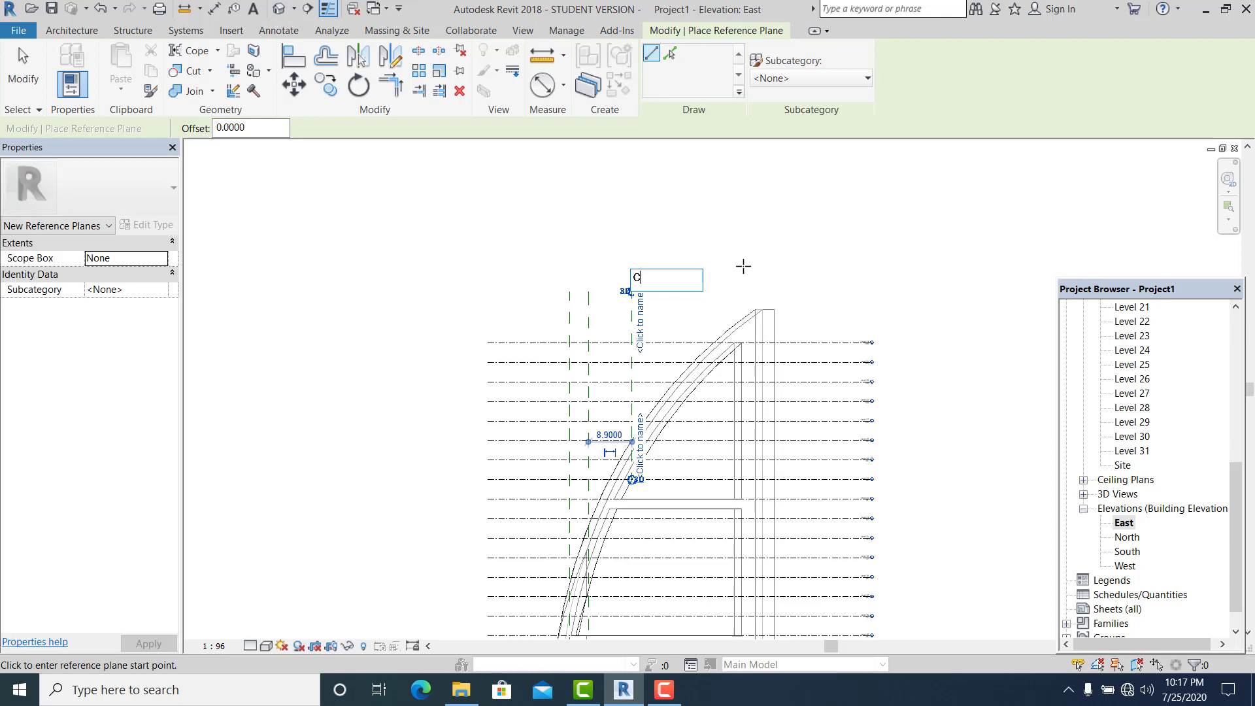
scroll(718, 283, "down", 2)
middle_click_drag(698, 347, 687, 272)
scroll(621, 525, "up", 3)
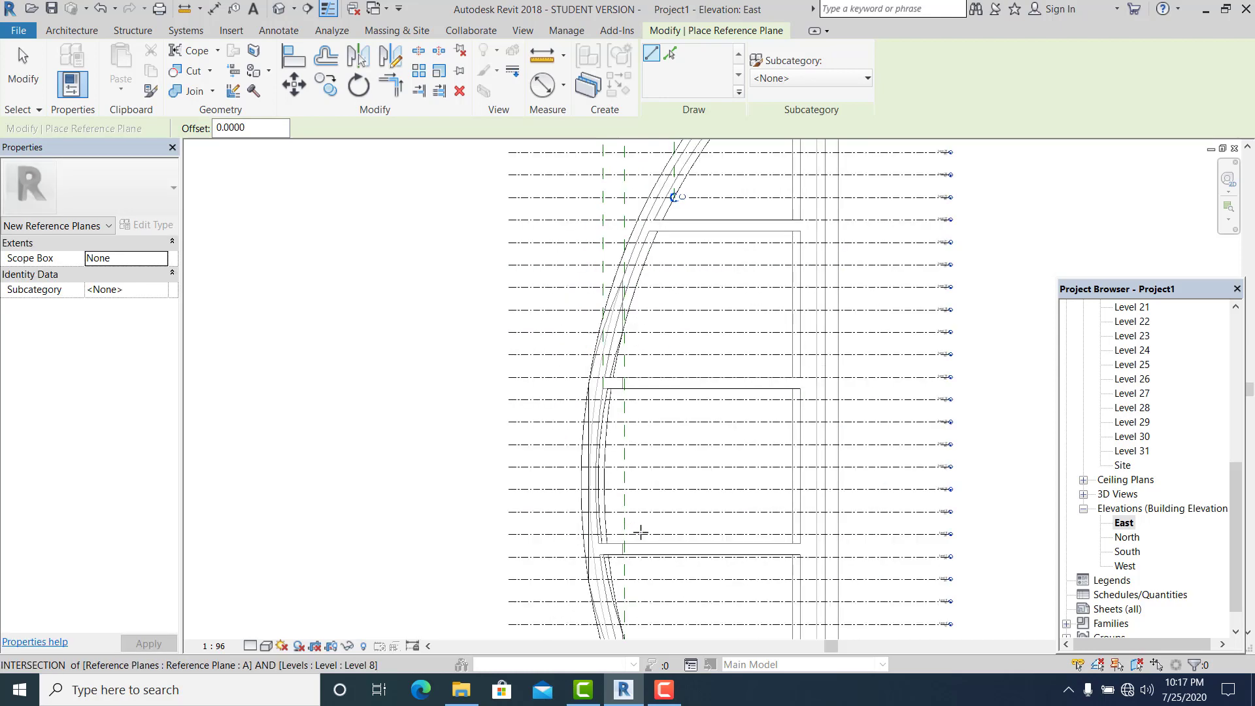
scroll(591, 395, "up", 2)
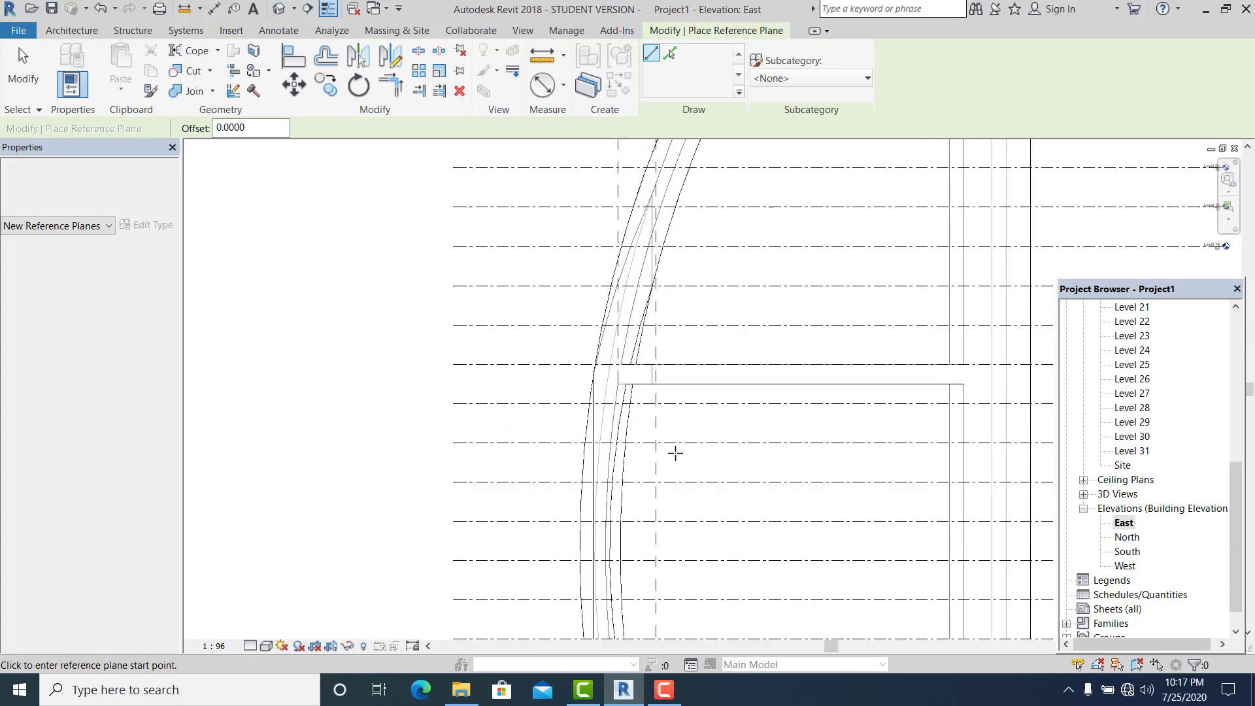
scroll(470, 392, "down", 3)
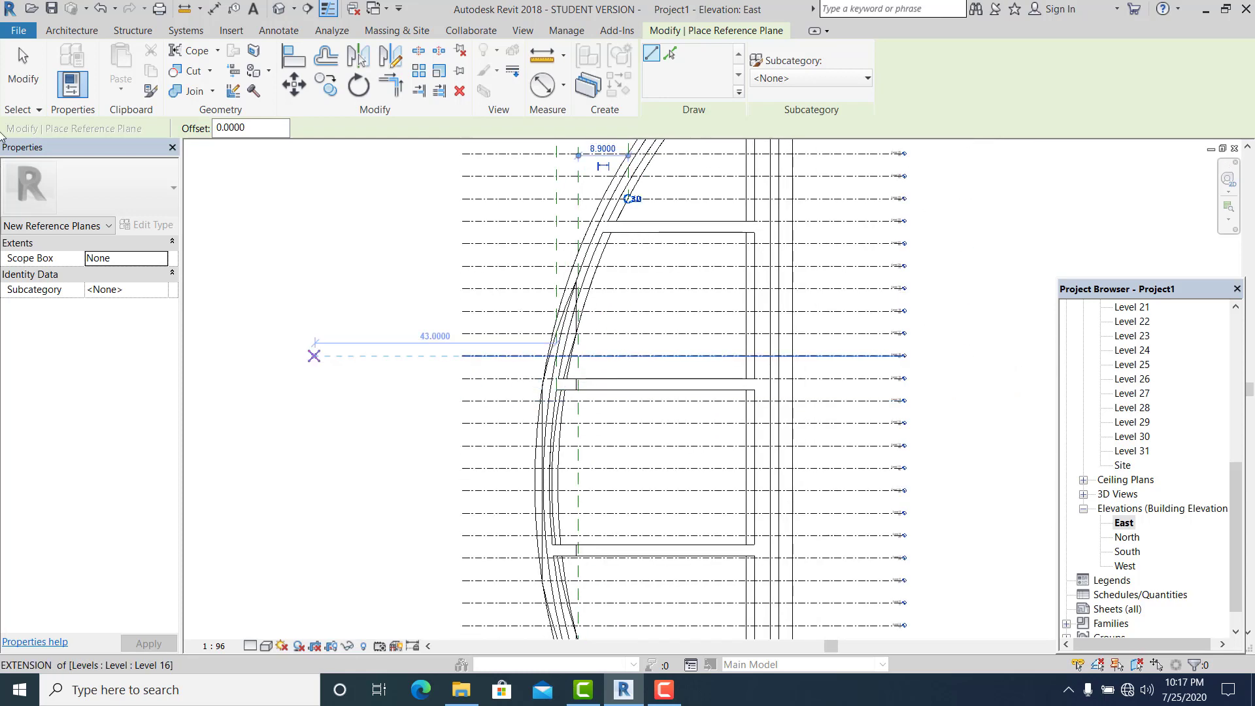
left_click(25, 58)
- Check which levels the middle and upper crossbeams align with, selecting Level 15 at the middle one
scroll(554, 360, "up", 3)
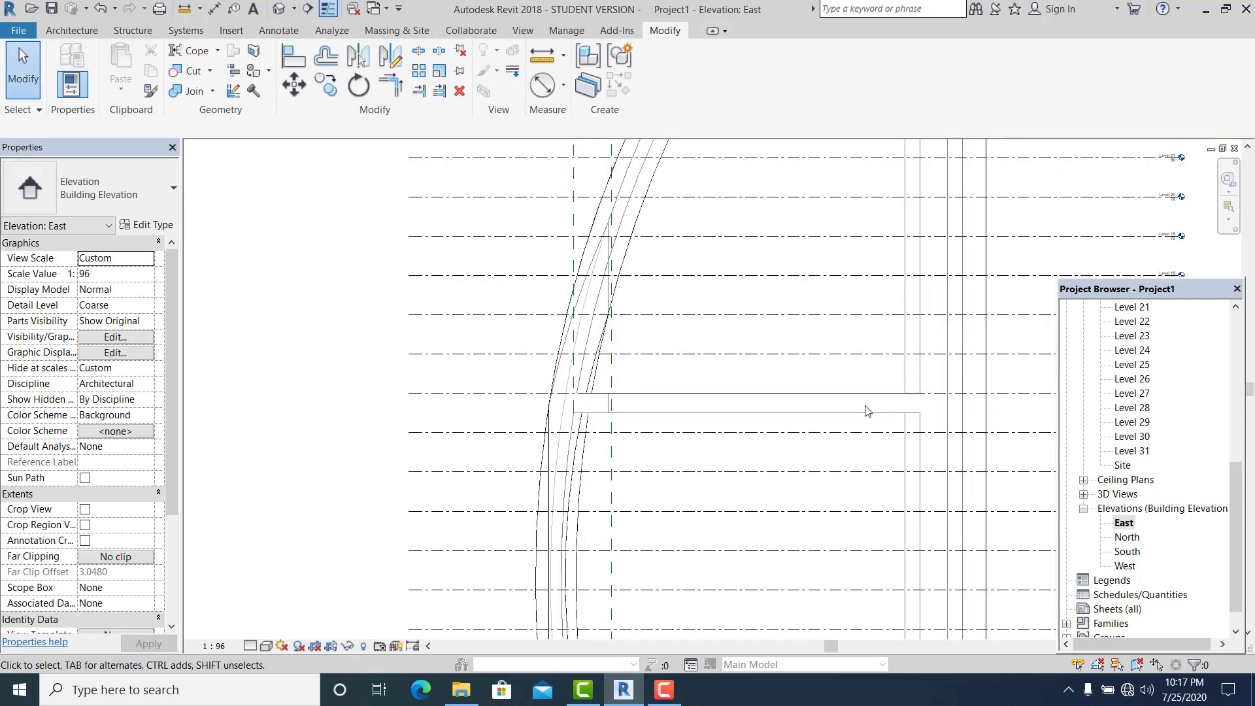
middle_click_drag(840, 409, 654, 410)
scroll(849, 398, "up", 5)
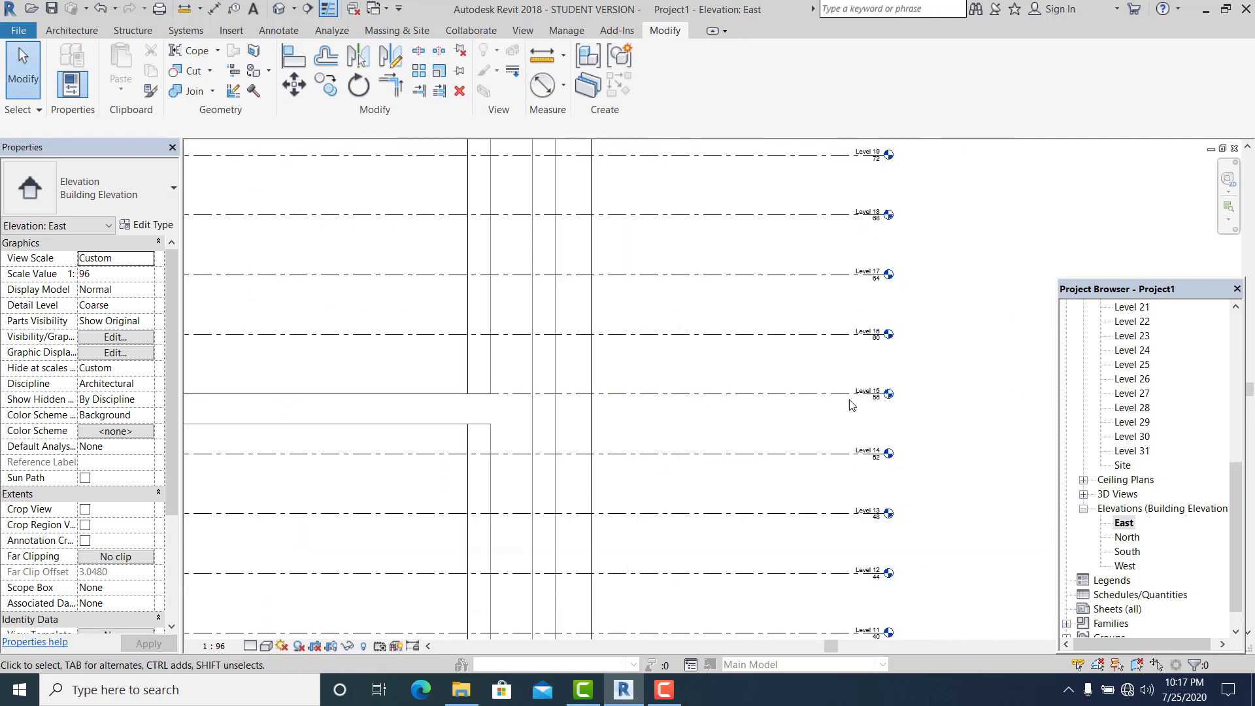
scroll(860, 405, "down", 5)
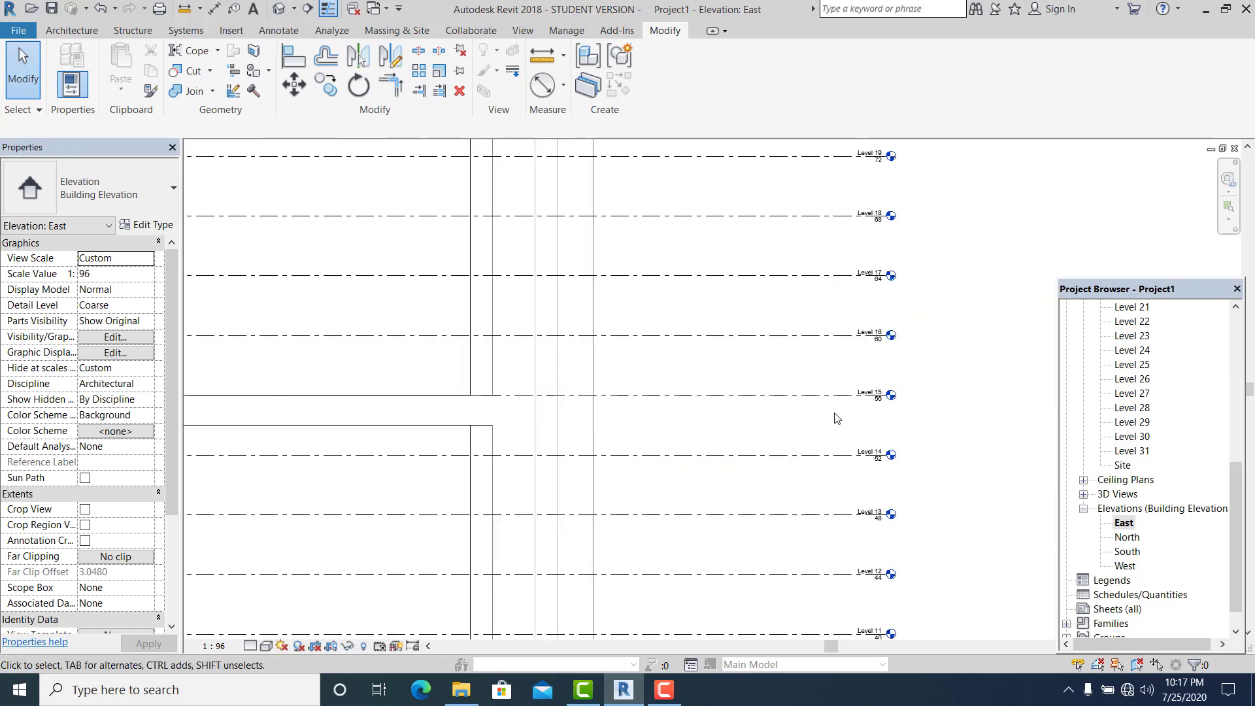
left_click(788, 403)
middle_click_drag(314, 421, 498, 607)
scroll(479, 517, "down", 2)
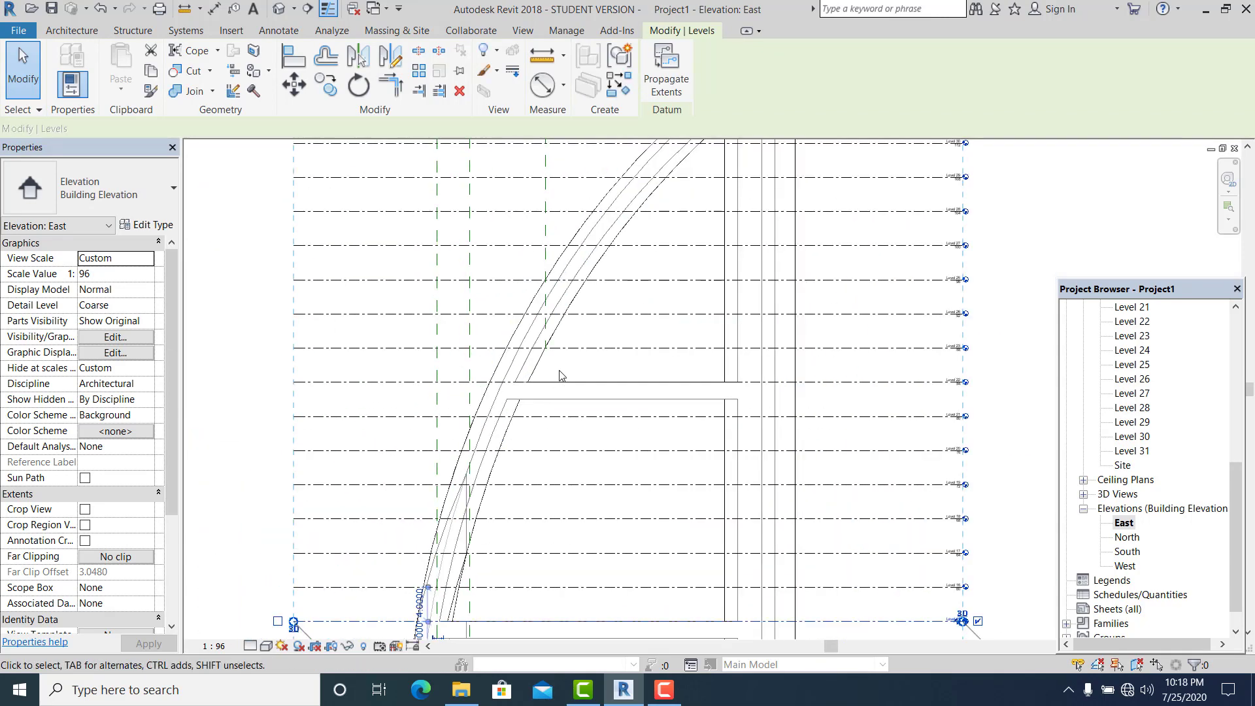
scroll(560, 373, "up", 3)
middle_click_drag(737, 347, 231, 340)
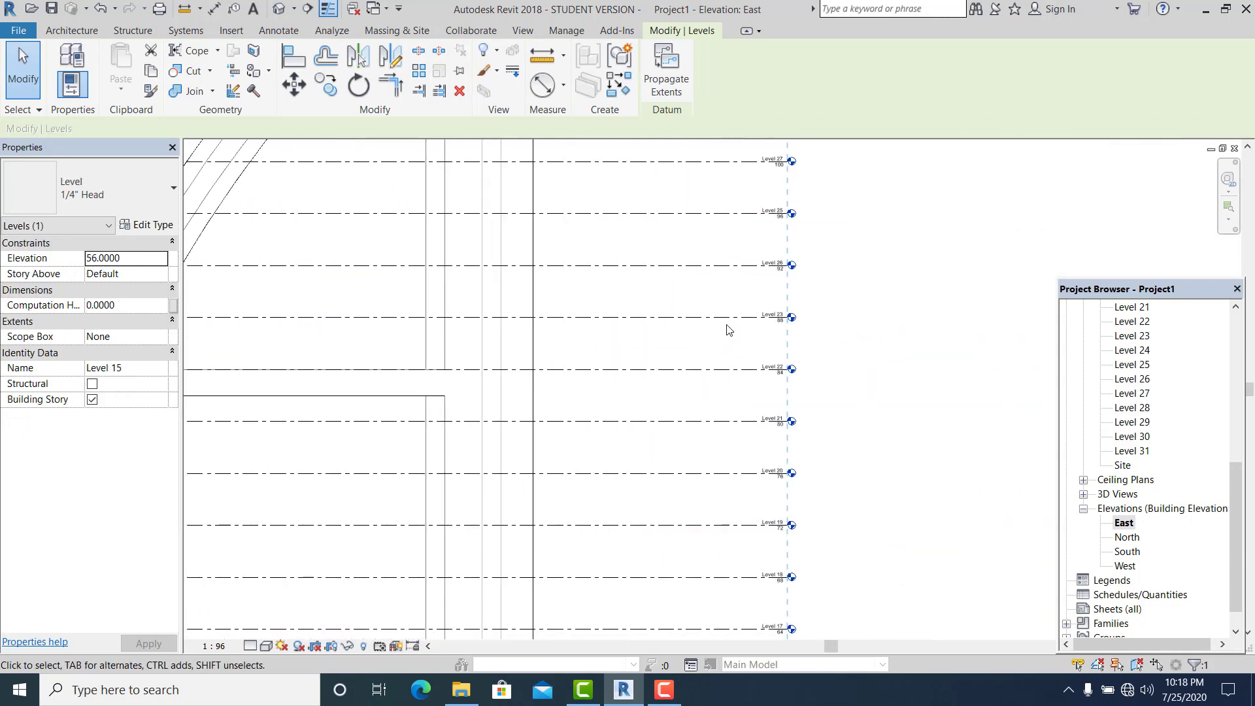
- Check the upper crossbeam and the whole frame against the levels in the East elevation, and clear the level selection
scroll(783, 322, "up", 5)
scroll(804, 341, "down", 2)
scroll(822, 348, "down", 5)
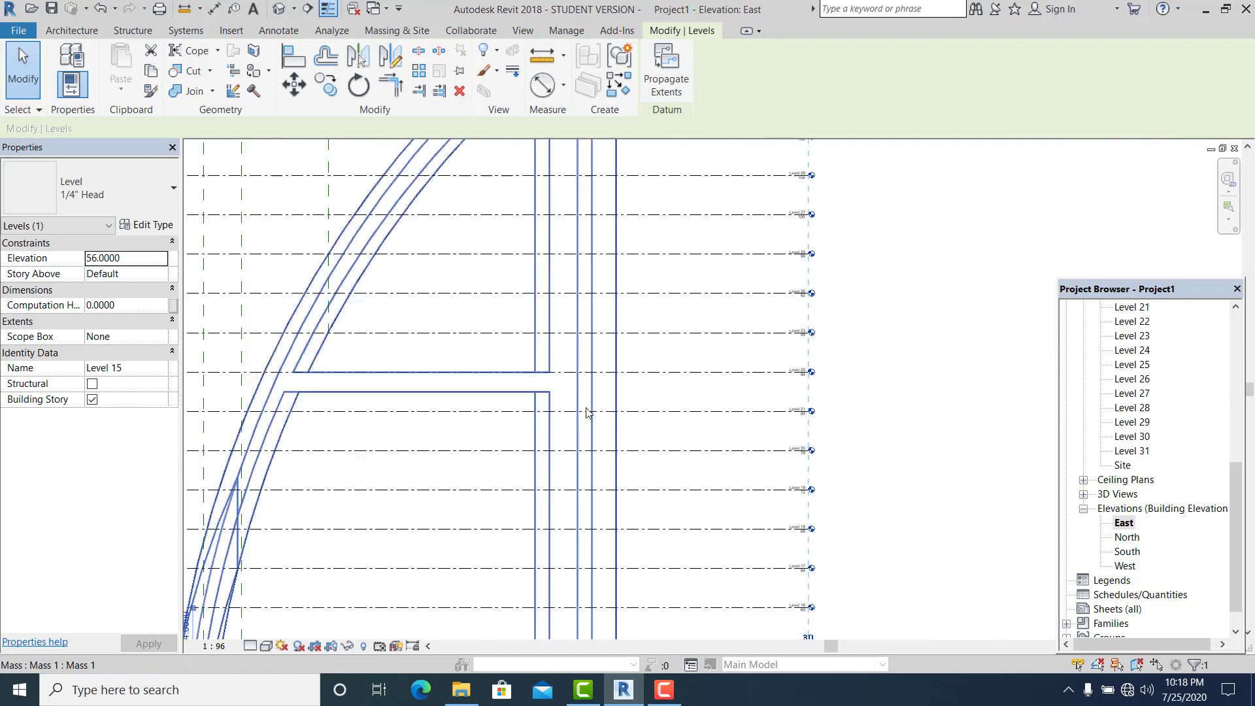
middle_click_drag(590, 420, 621, 426)
scroll(607, 431, "down", 2)
middle_click_drag(625, 356, 639, 250)
scroll(588, 375, "up", 1)
left_click(652, 466)
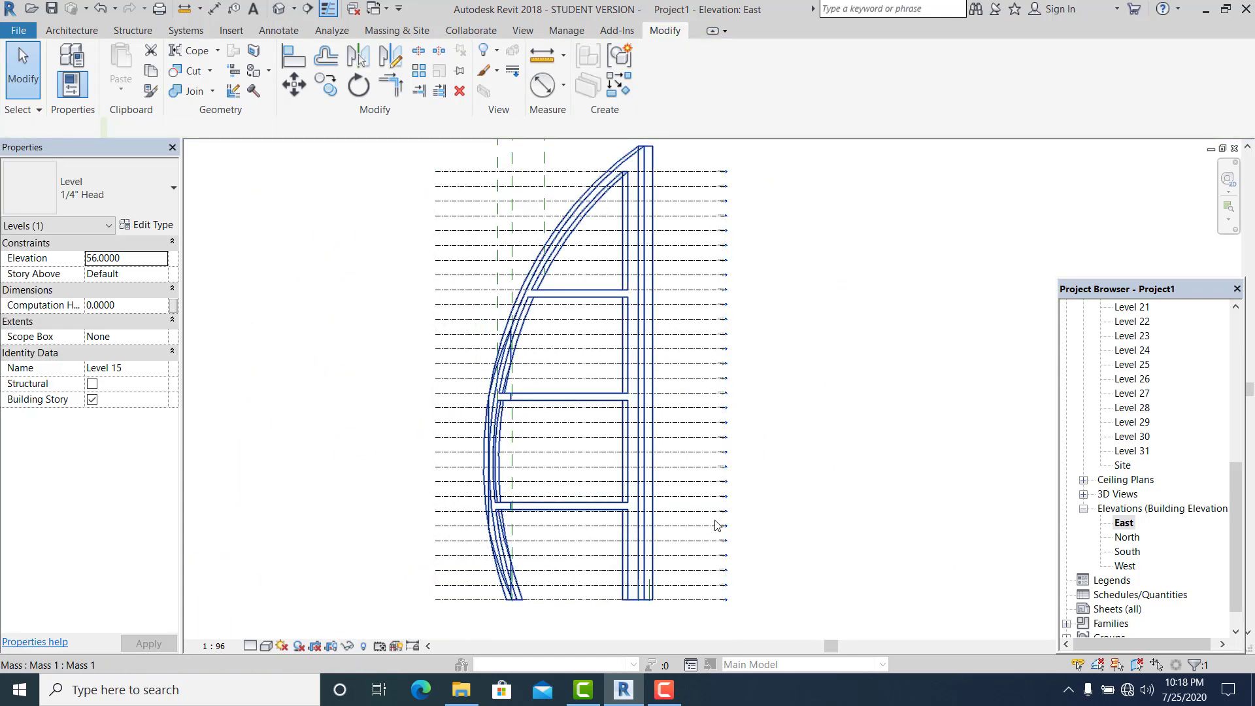
- Open the Site floor plan and identify reference planes B and A crossing the feet of the V-shaped frame
double_click(1122, 466)
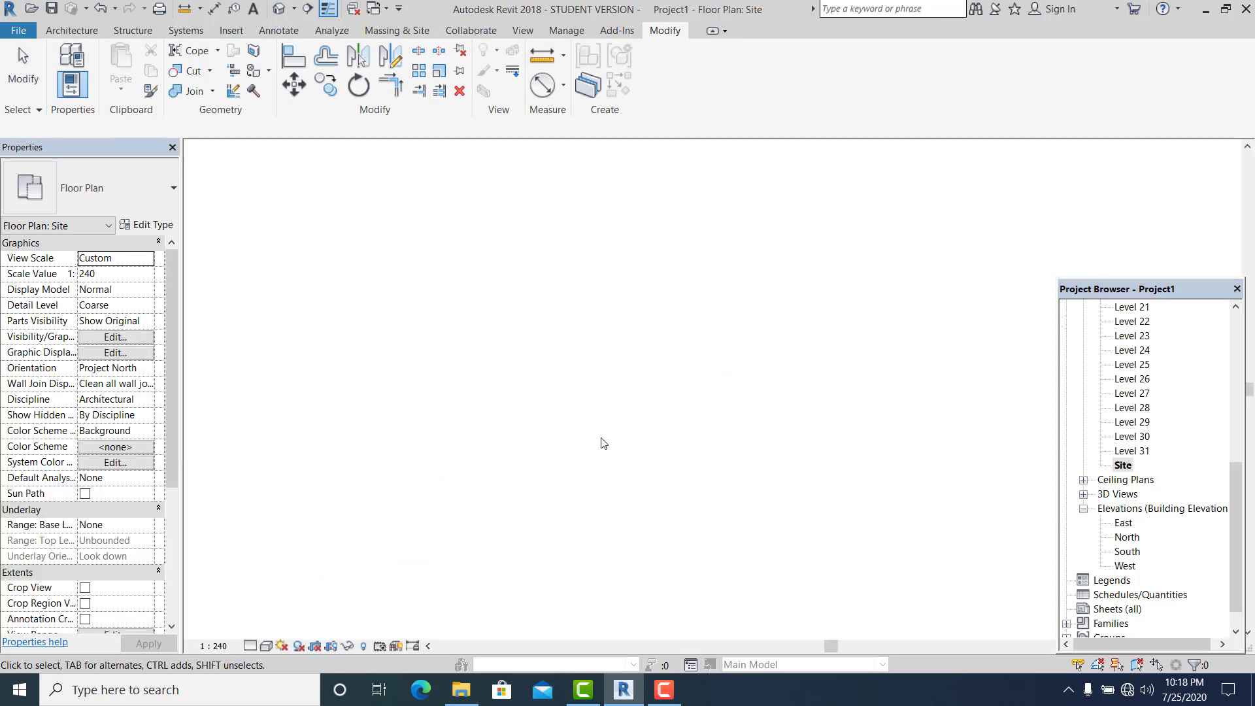
scroll(569, 464, "up", 3)
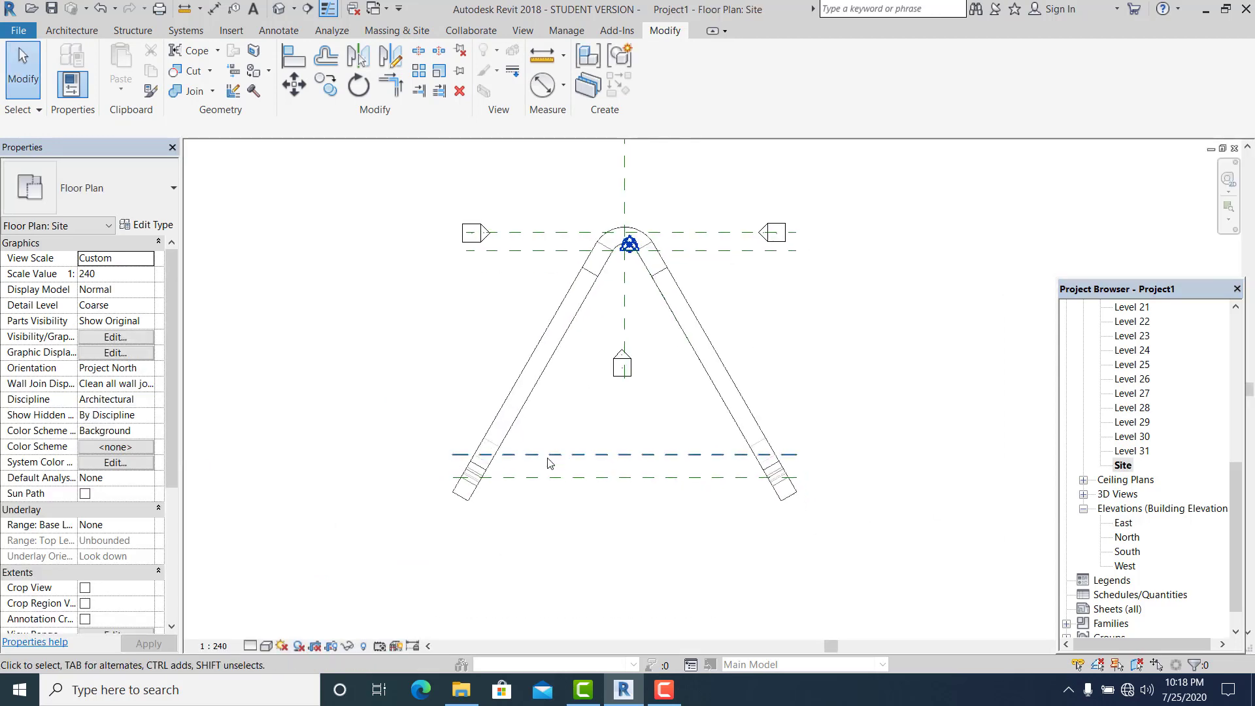
left_click(538, 485)
scroll(471, 502, "up", 2)
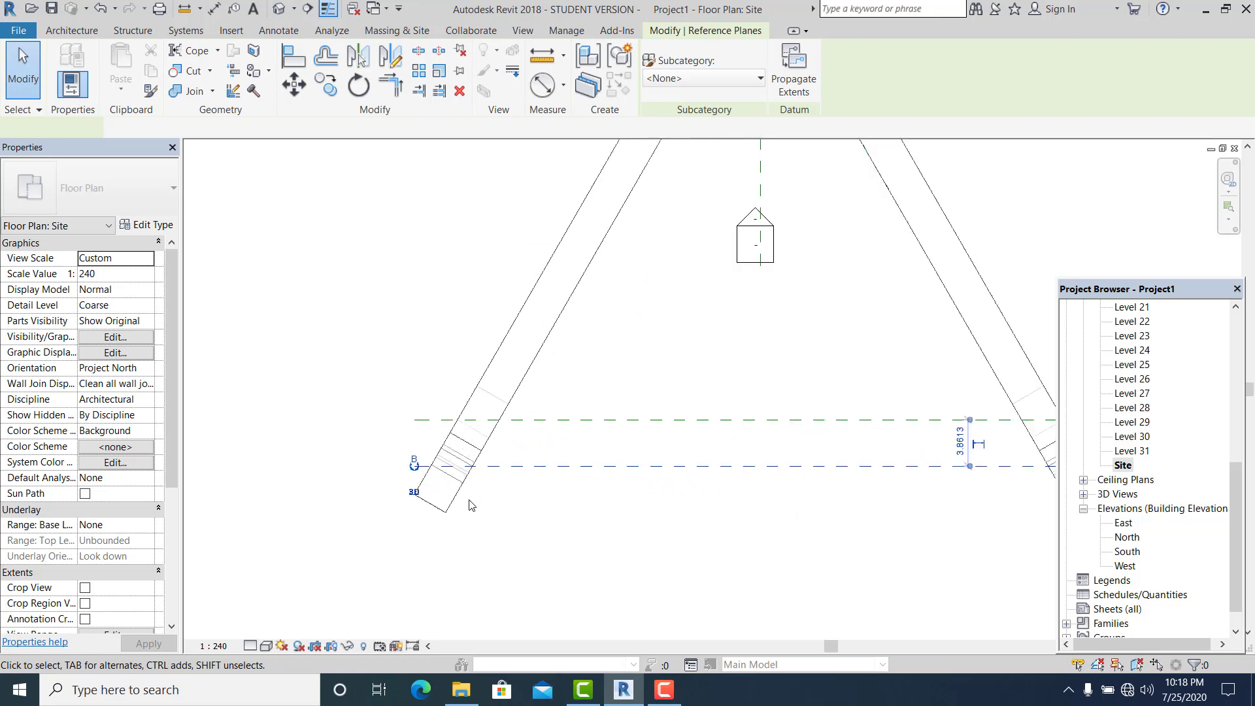
left_click(577, 451)
left_click(592, 425)
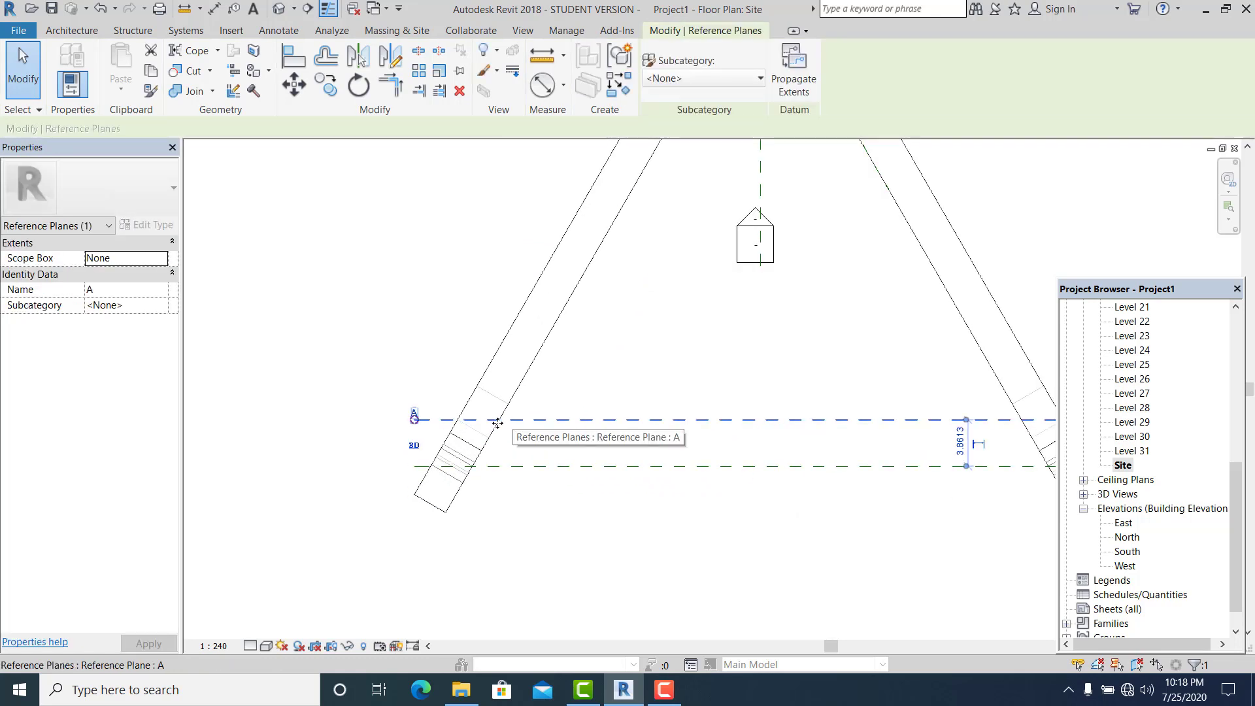
scroll(421, 420, "up", 1)
scroll(414, 419, "down", 2)
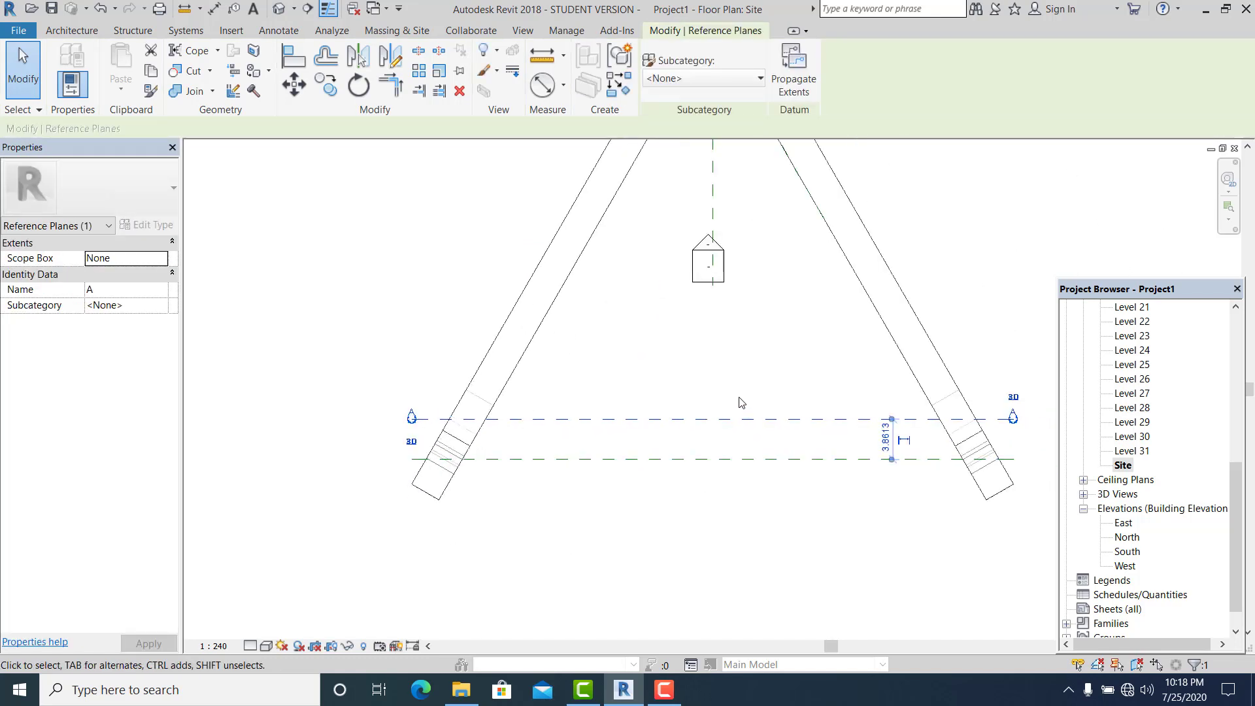
middle_click_drag(701, 441, 656, 460)
scroll(668, 447, "down", 2)
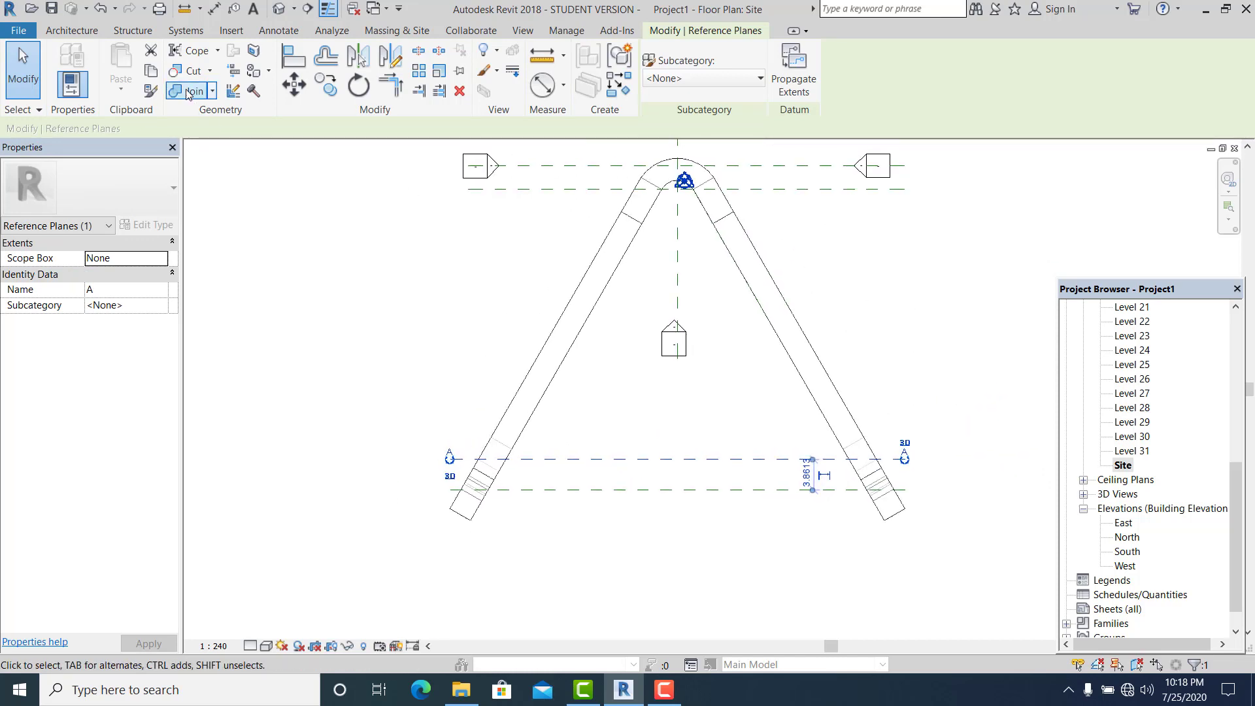
- Start an in-place model component in the Mass category, named Mass 2
left_click(72, 30)
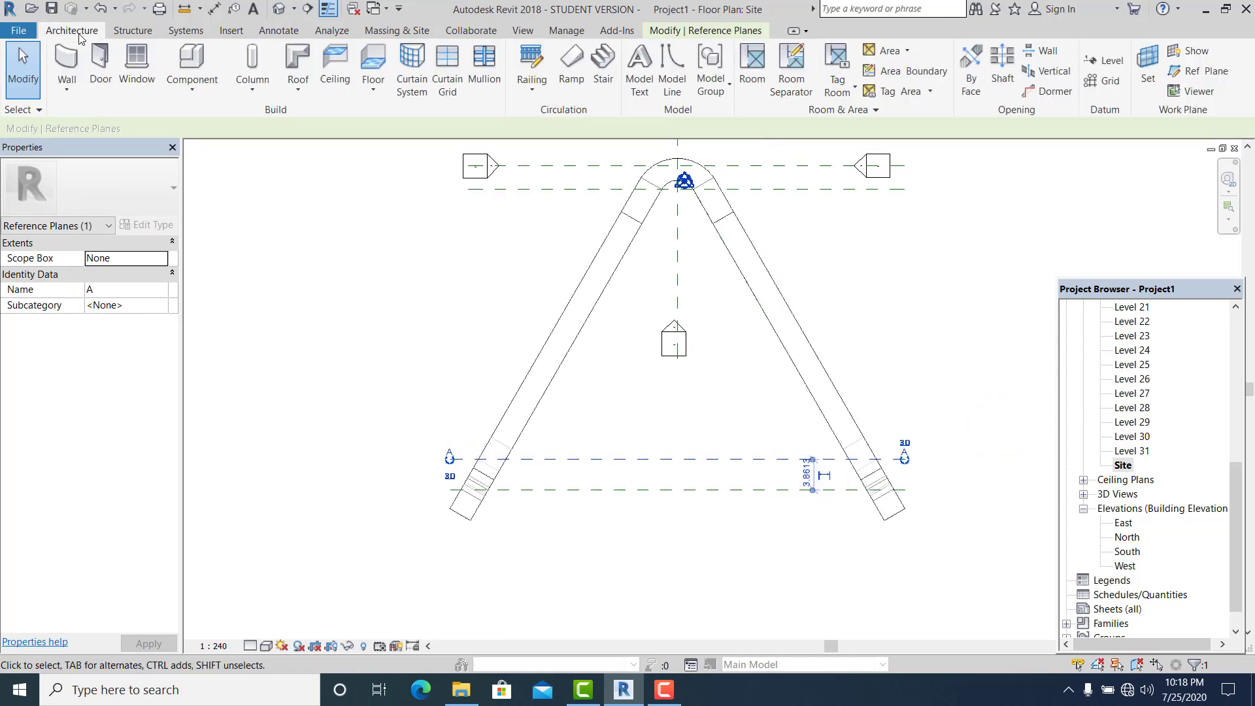
left_click(197, 103)
left_click(208, 153)
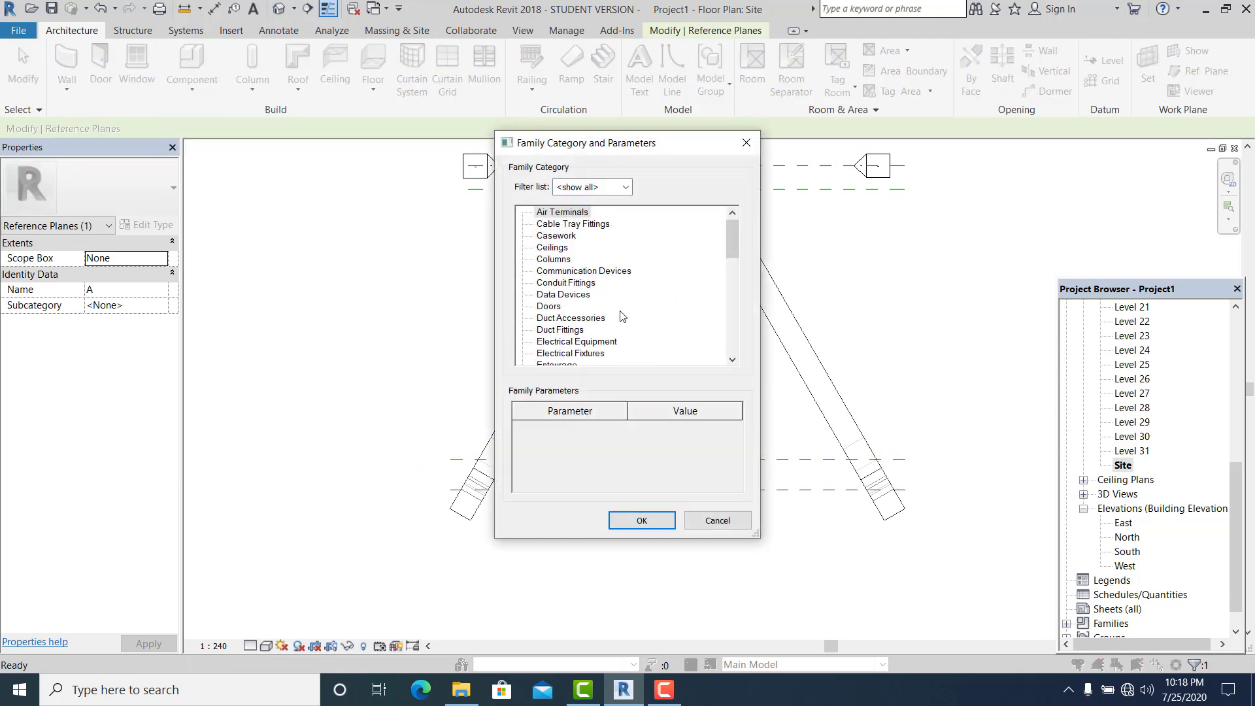
scroll(621, 317, "down", 4)
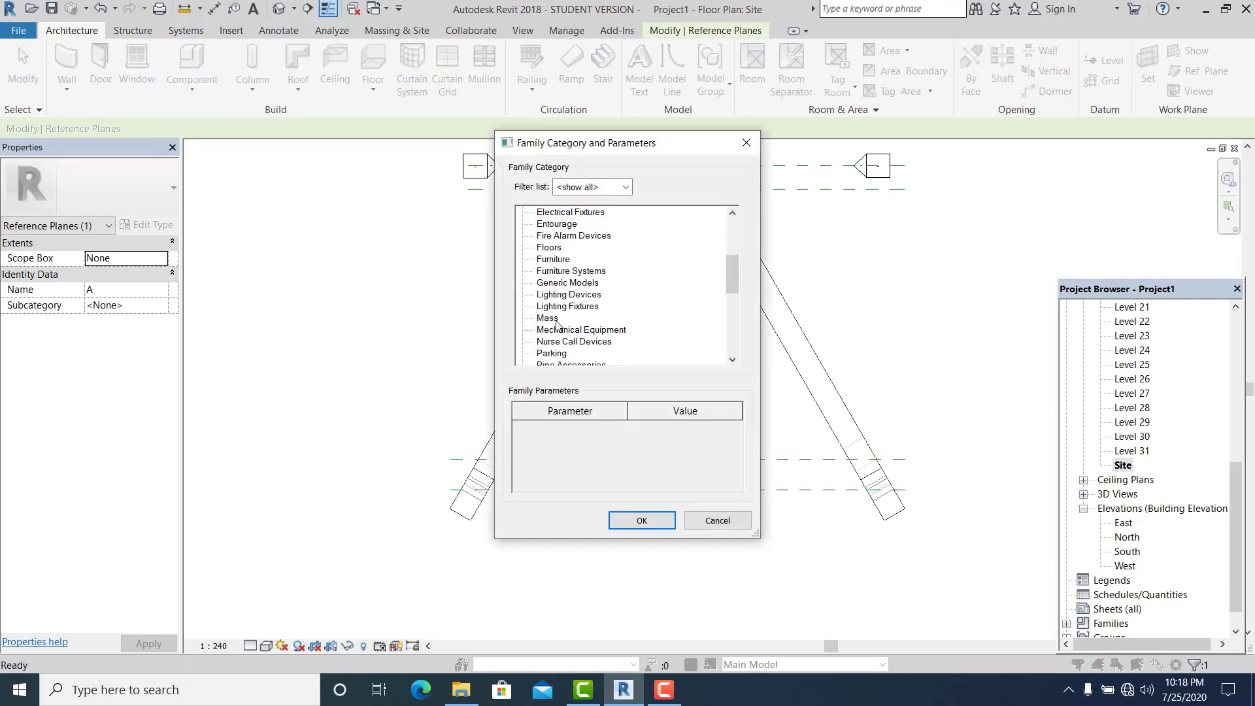
left_click(660, 521)
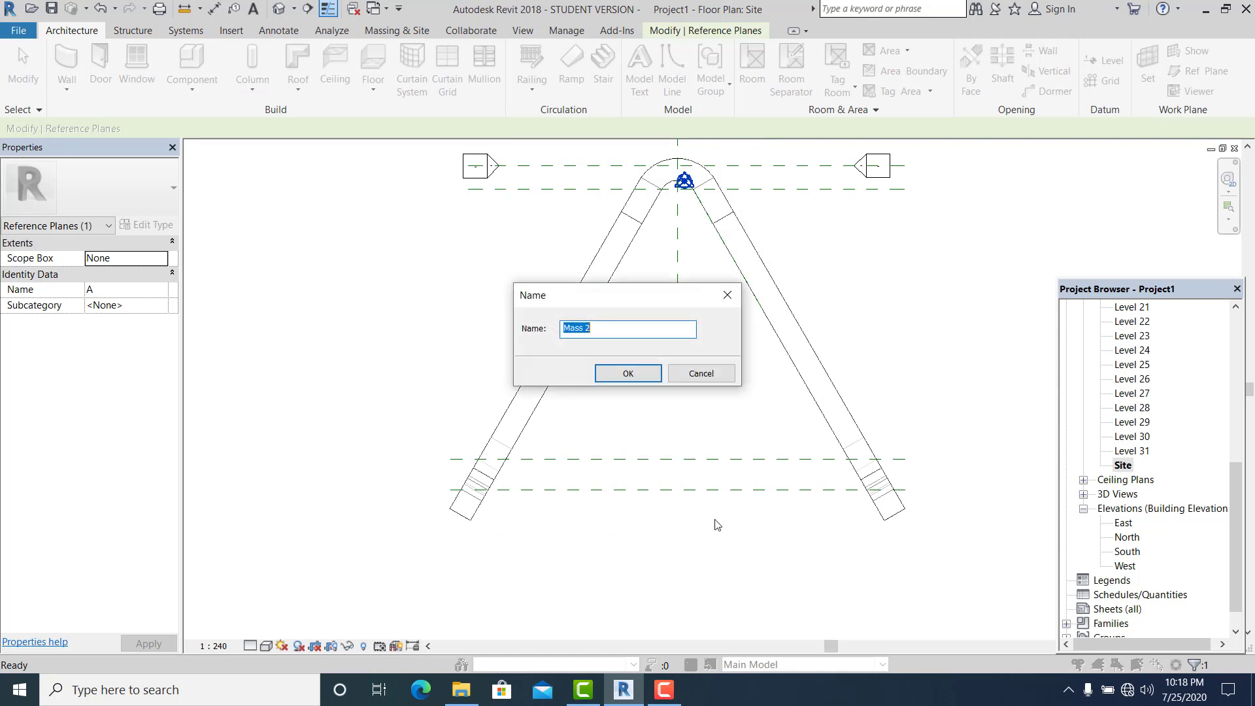
left_click(628, 375)
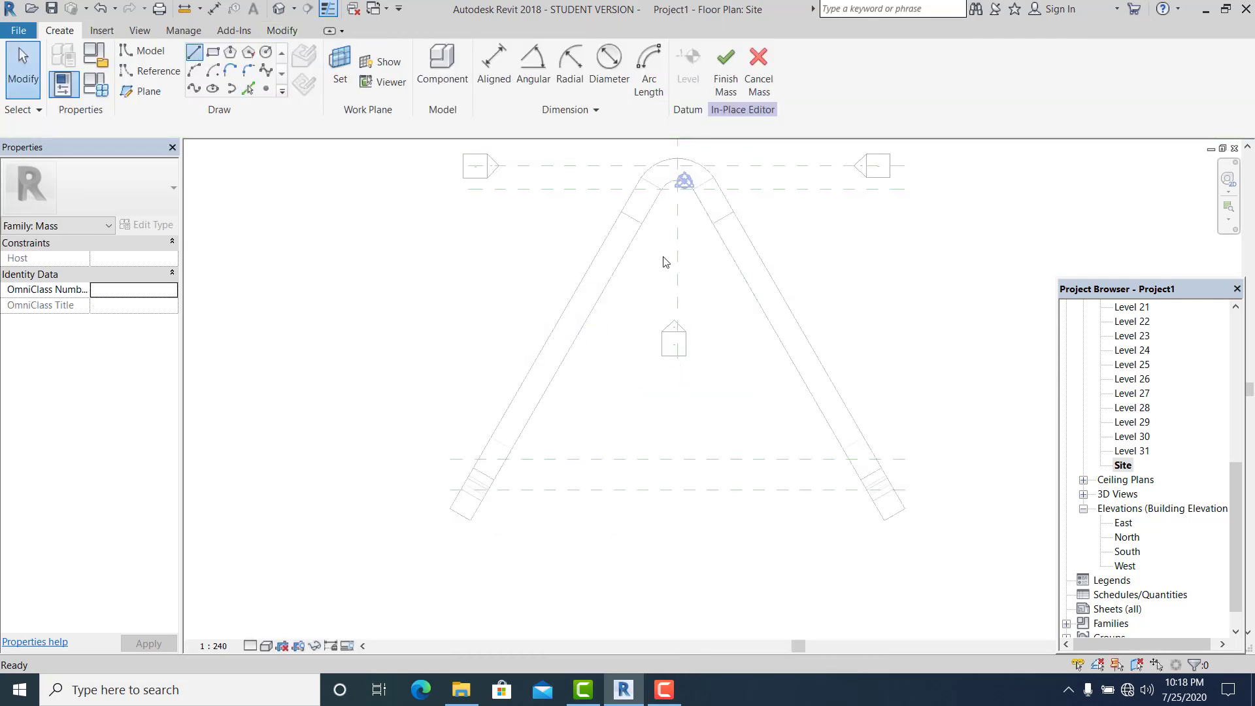
- Draw a model line about 32.97 long from the west leg's upper inner joint down to reference plane A, 65° from horizontal
key("l")
key("i")
left_click(642, 224)
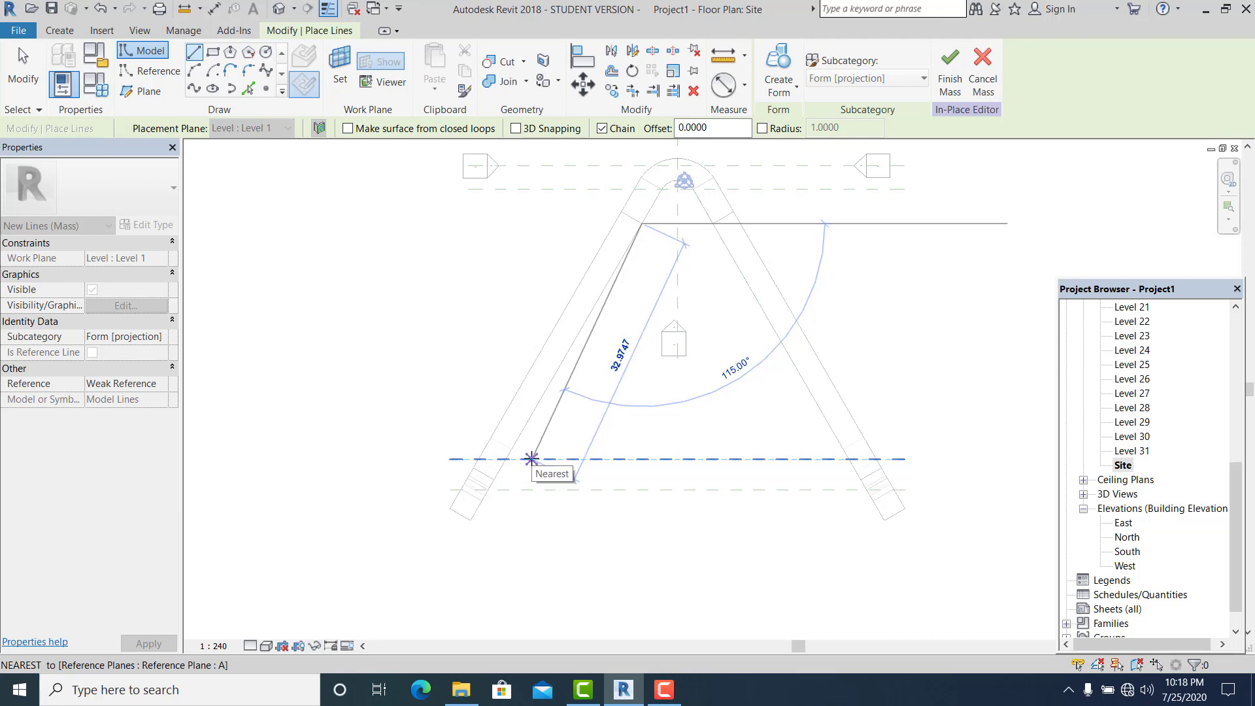
left_click(531, 459)
key("Escape")
key("Escape")
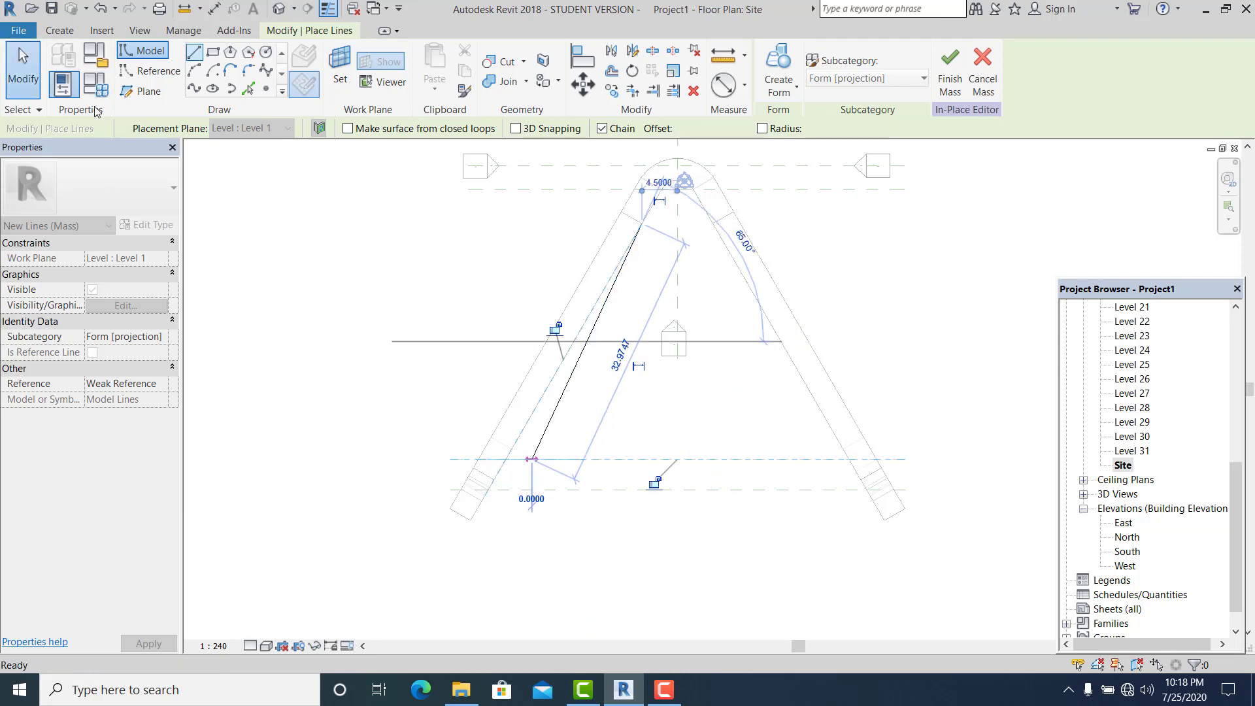
left_click(821, 331)
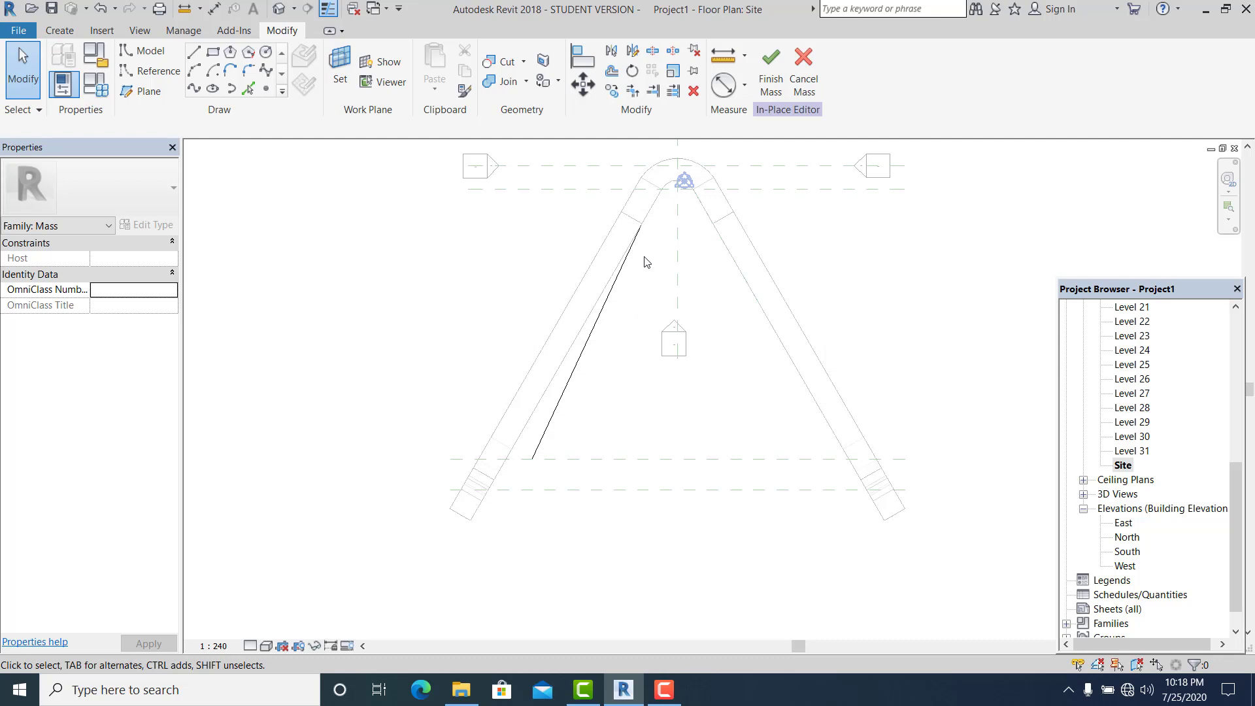
- Mirror the sloped model line about the frame's vertical centre reference plane
left_click(194, 53)
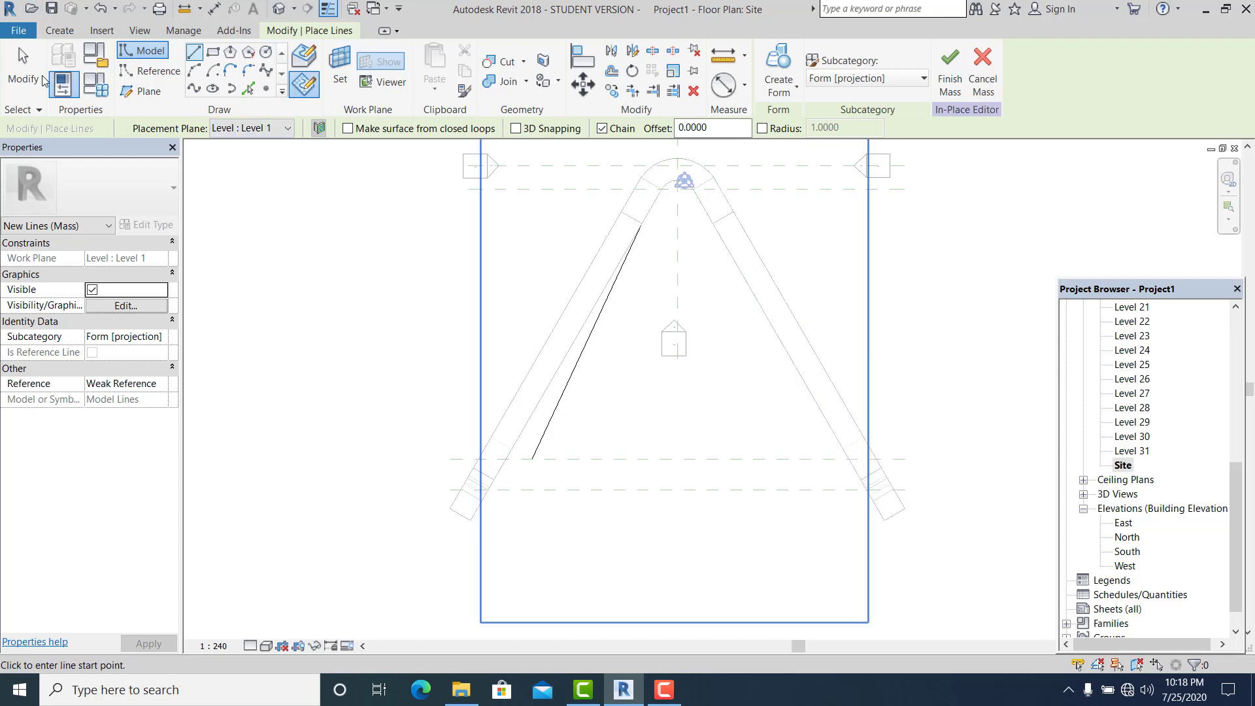
key("Escape")
left_click(588, 355)
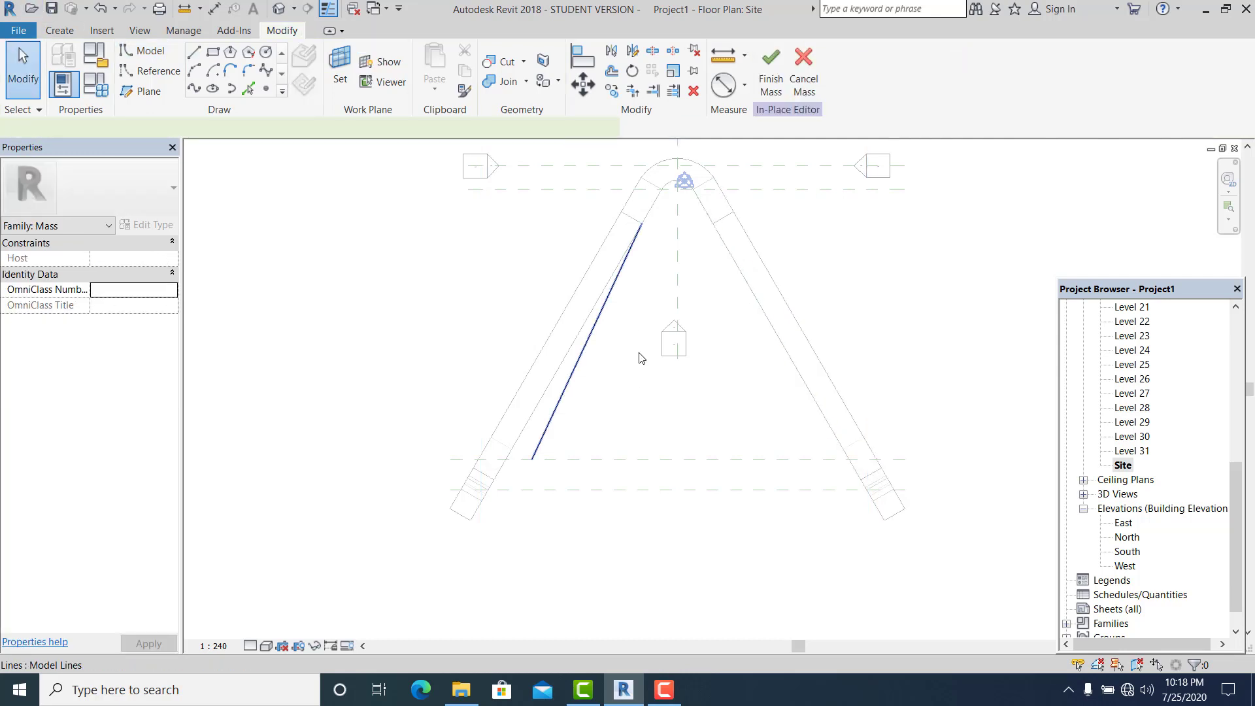
left_click(661, 406)
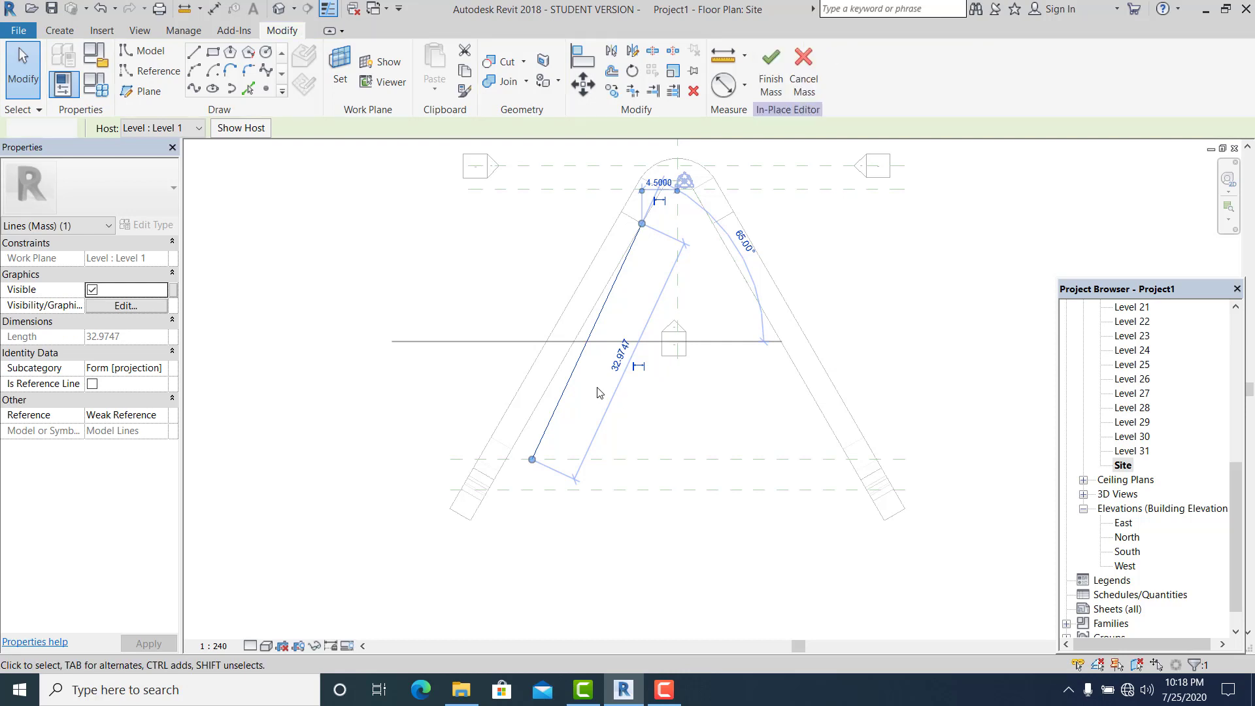
left_click(724, 382)
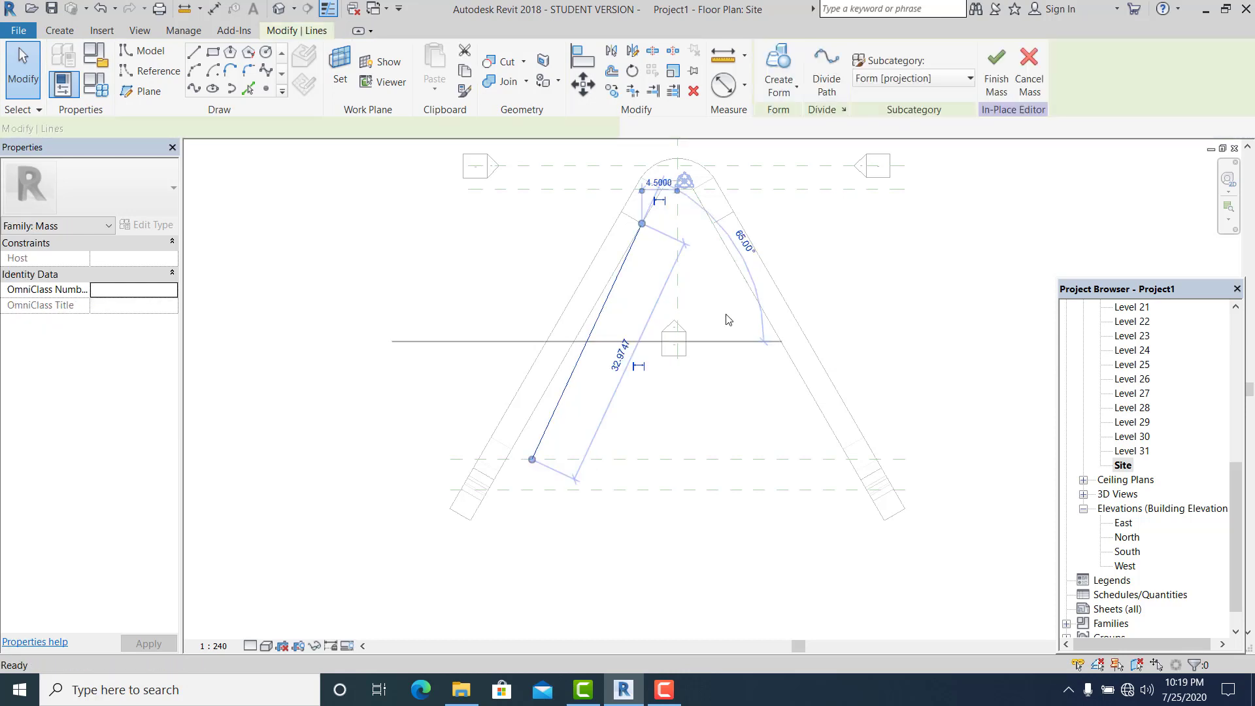
left_click(711, 366)
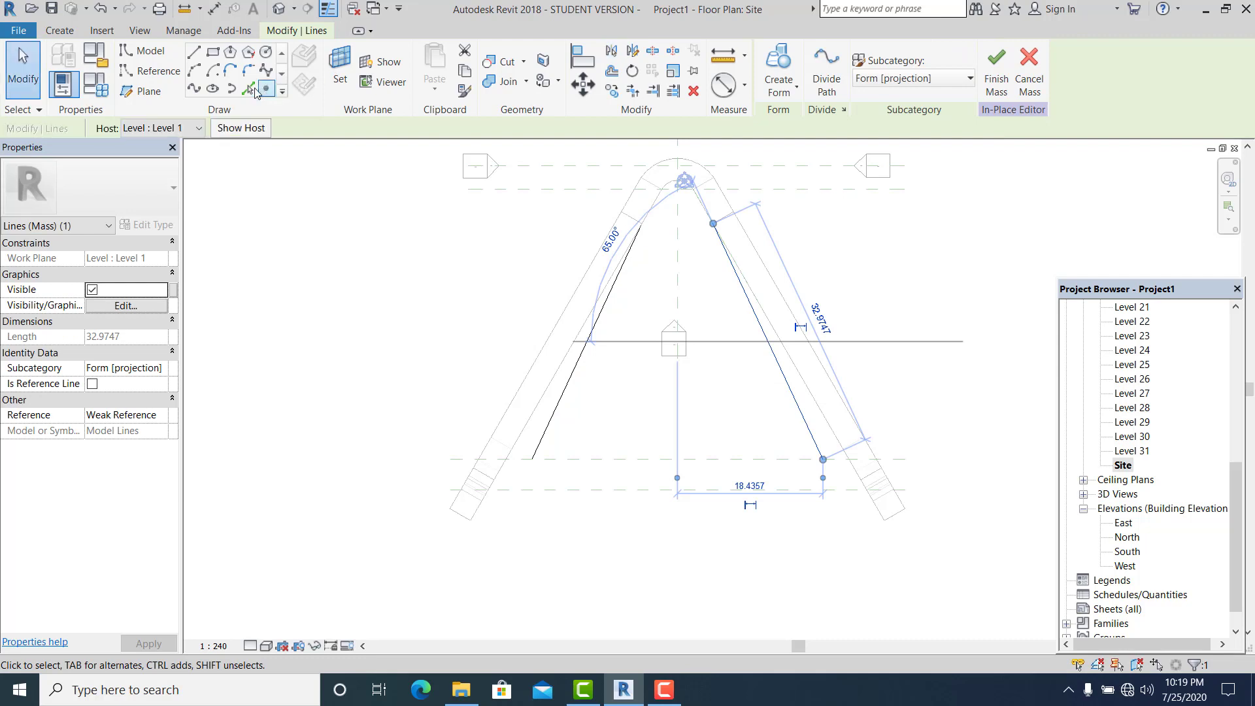
- Trace the frame's two straight inner edges and the small apex arc between them using Pick Lines
left_click(247, 93)
scroll(696, 222, "up", 3)
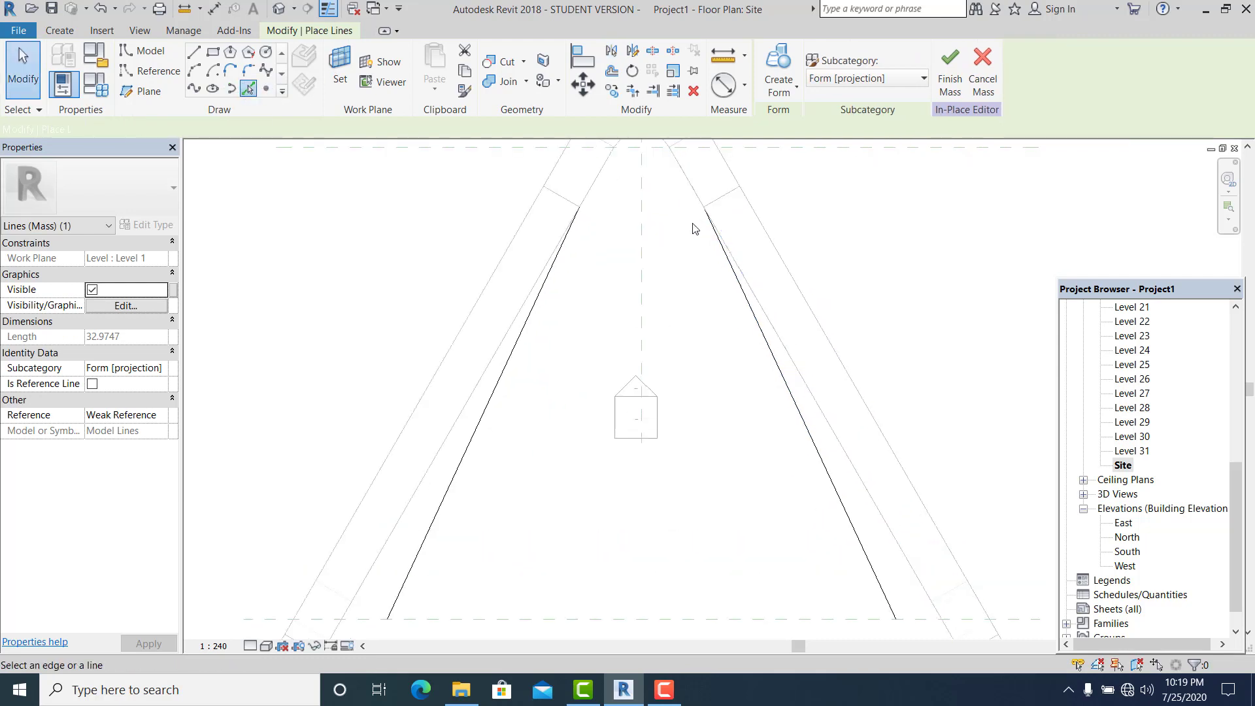
scroll(670, 211, "down", 2)
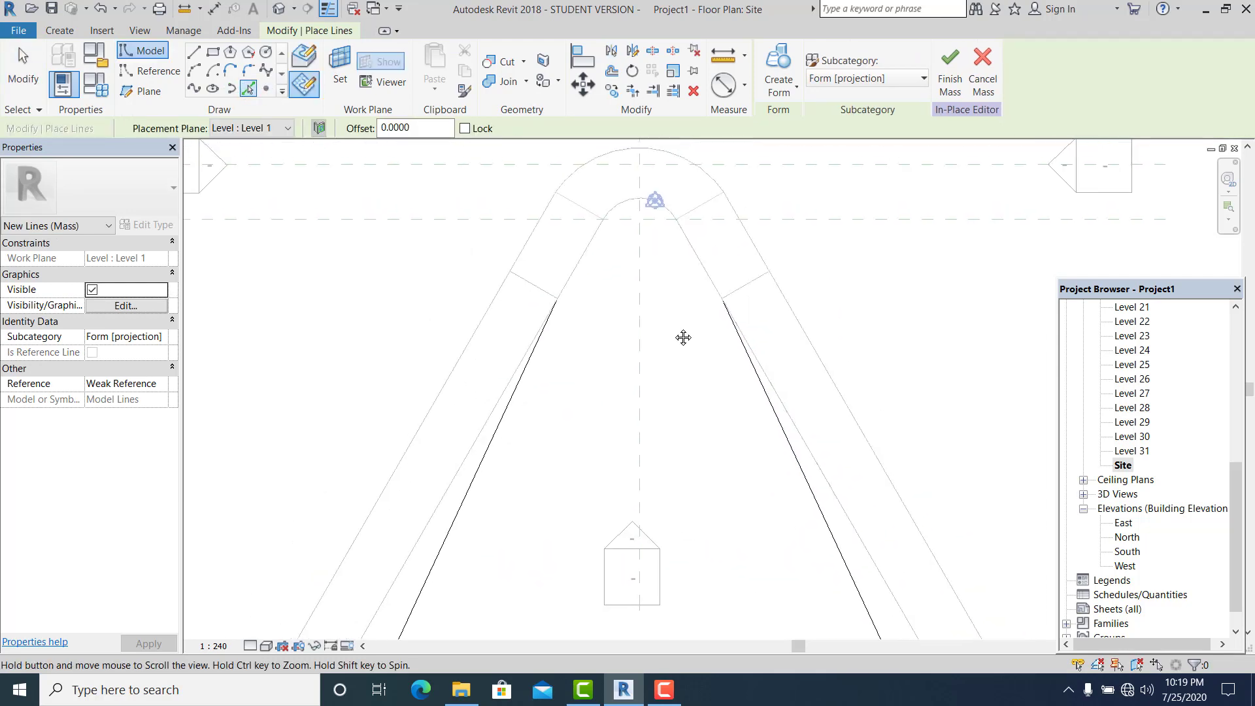
left_click(645, 239)
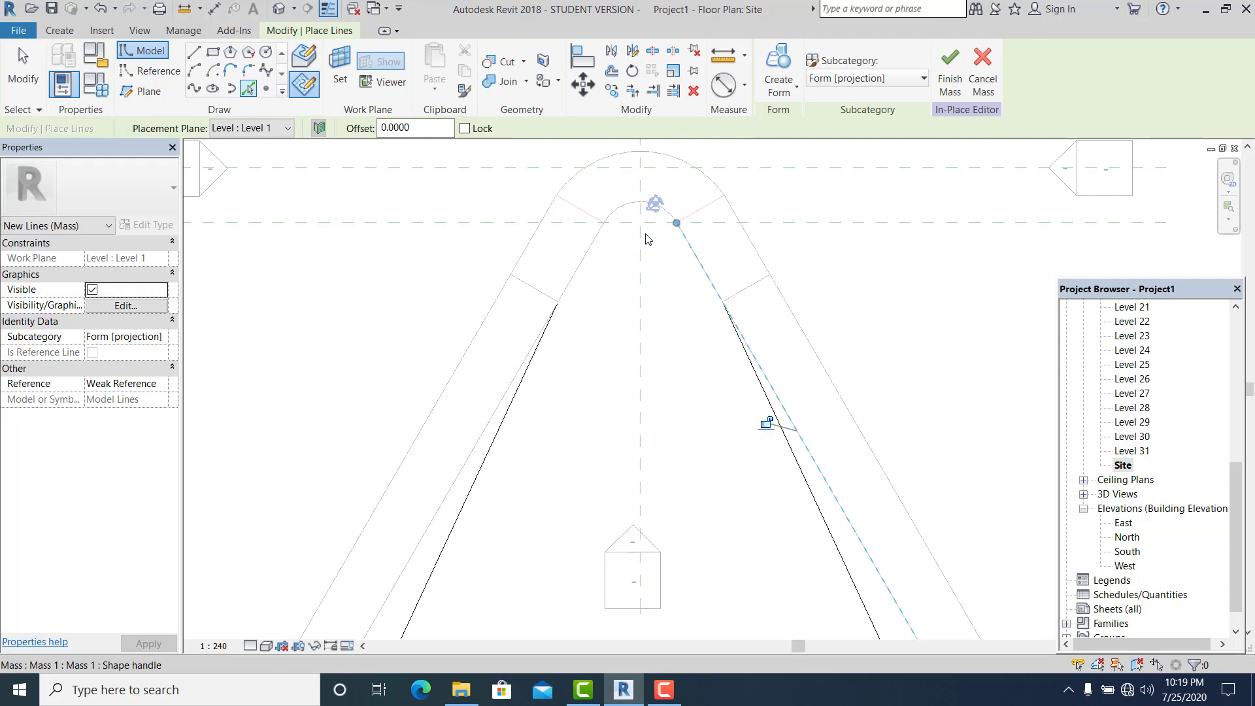
left_click(629, 204)
left_click(593, 254)
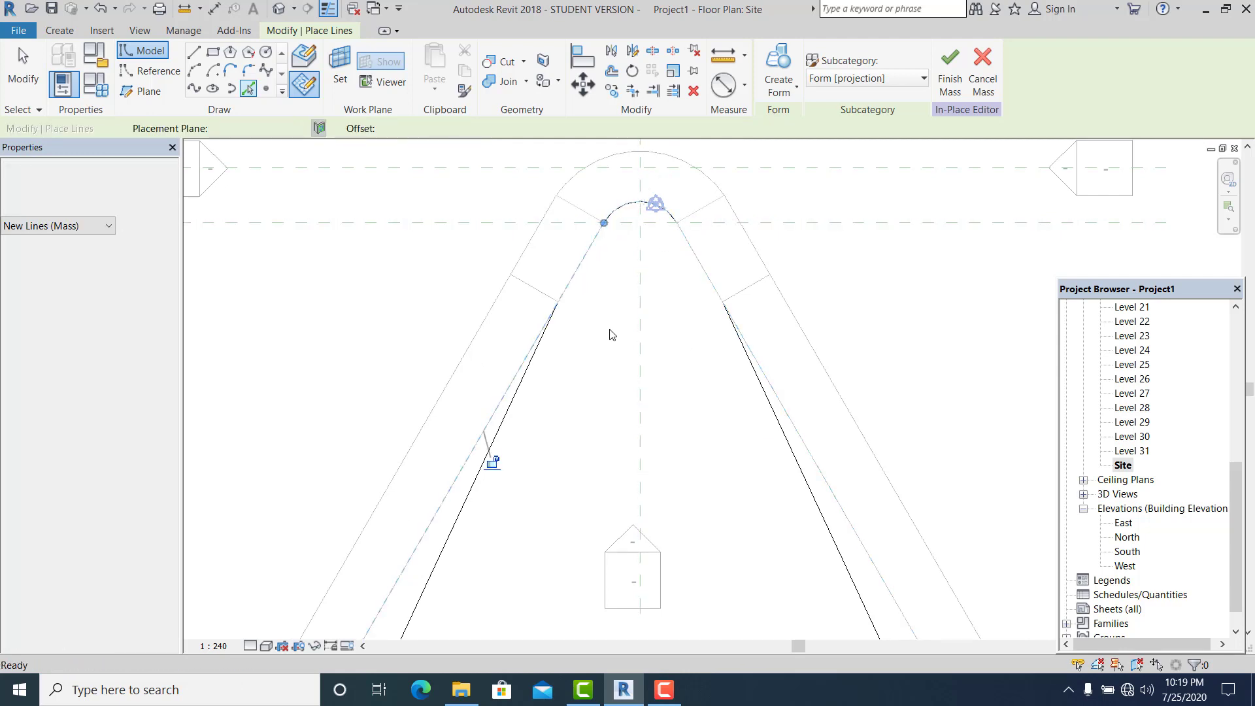
- Trim the picked inner-edge lines to the two sloped lines where they meet below the apex, and end the command
key("t")
key("r")
left_click(542, 348)
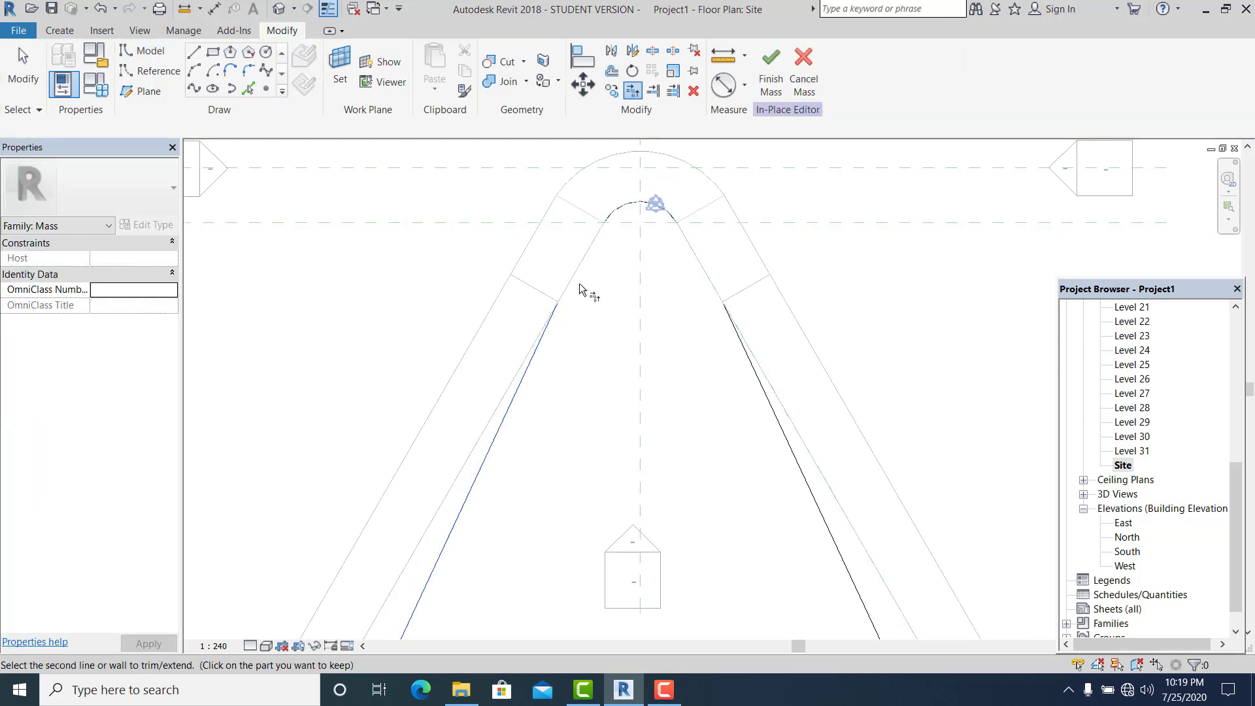
left_click(731, 336)
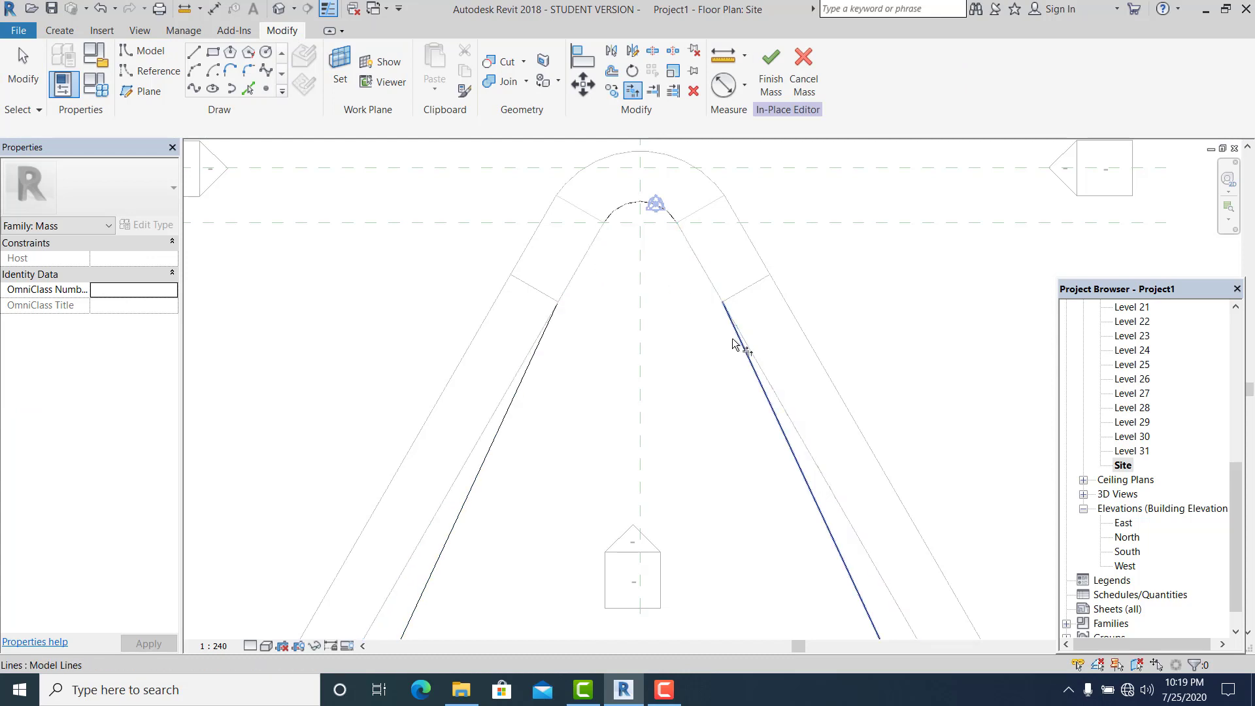
scroll(654, 391, "down", 2)
scroll(654, 391, "down", 3)
middle_click_drag(706, 387, 723, 287)
scroll(653, 439, "up", 2)
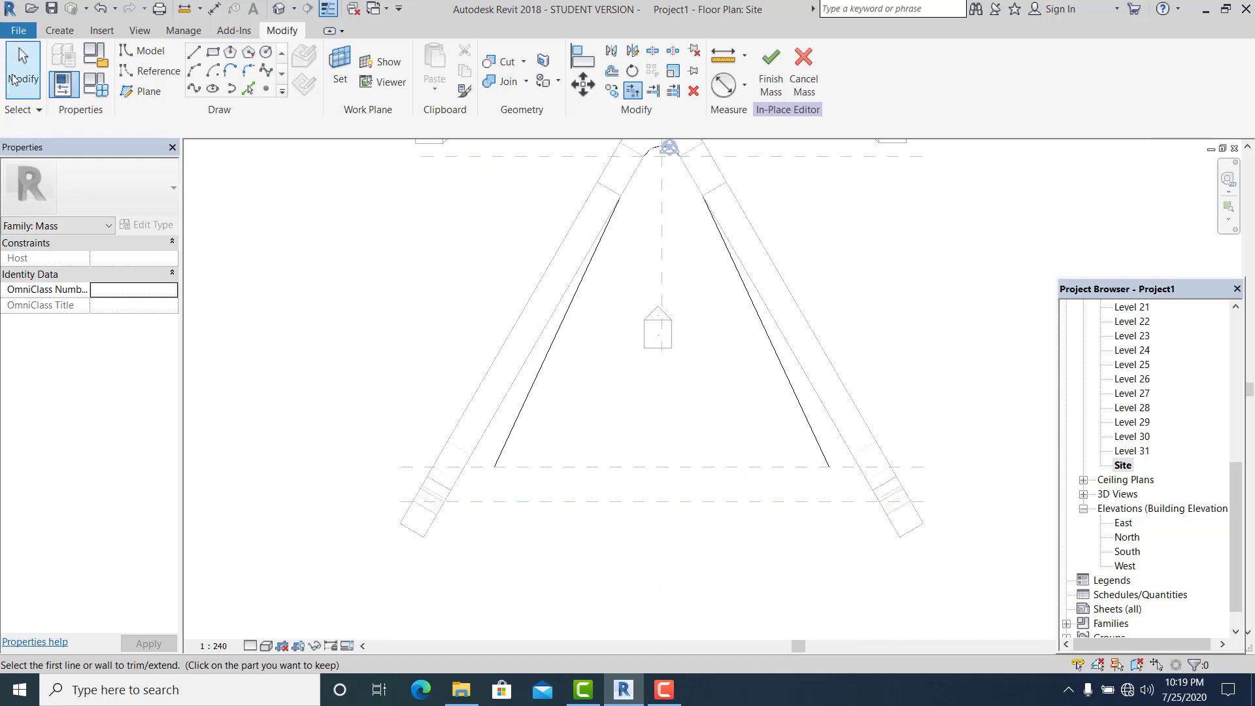
left_click(12, 76)
- Start adding further profile lines from existing edges with Pick Lines
scroll(710, 370, "up", 1)
scroll(656, 418, "down", 1)
middle_click_drag(655, 417, 638, 451)
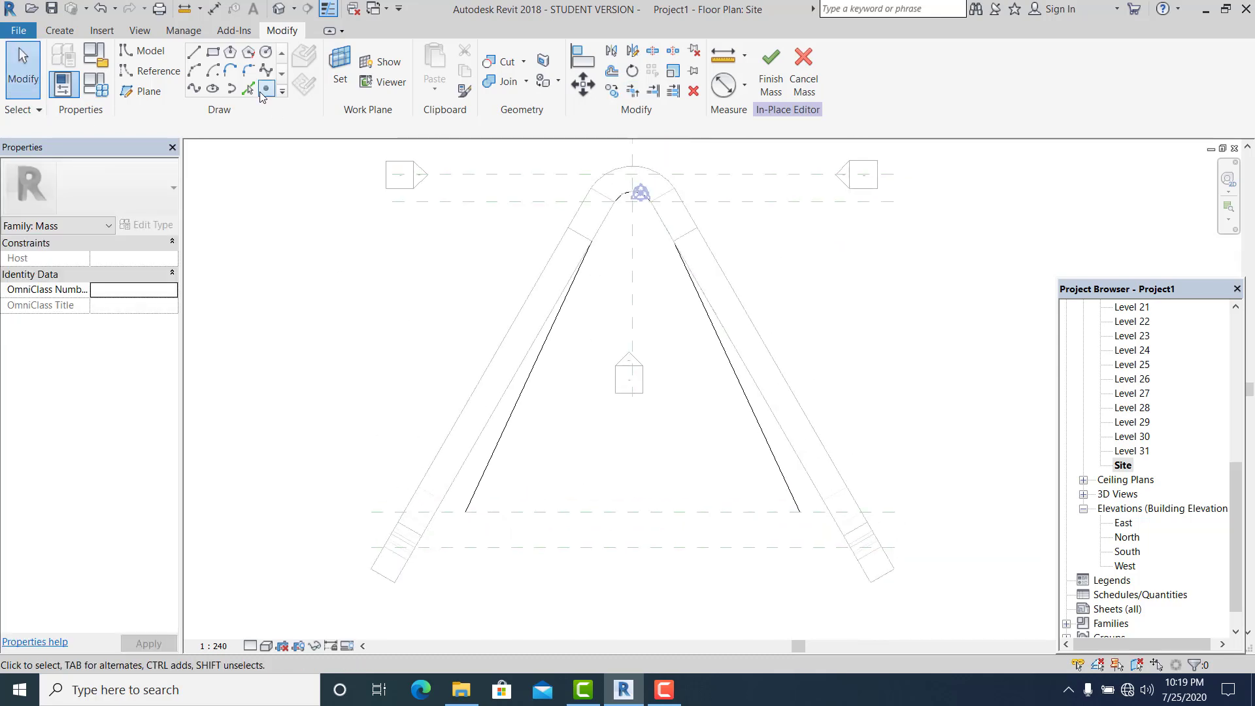
left_click(249, 88)
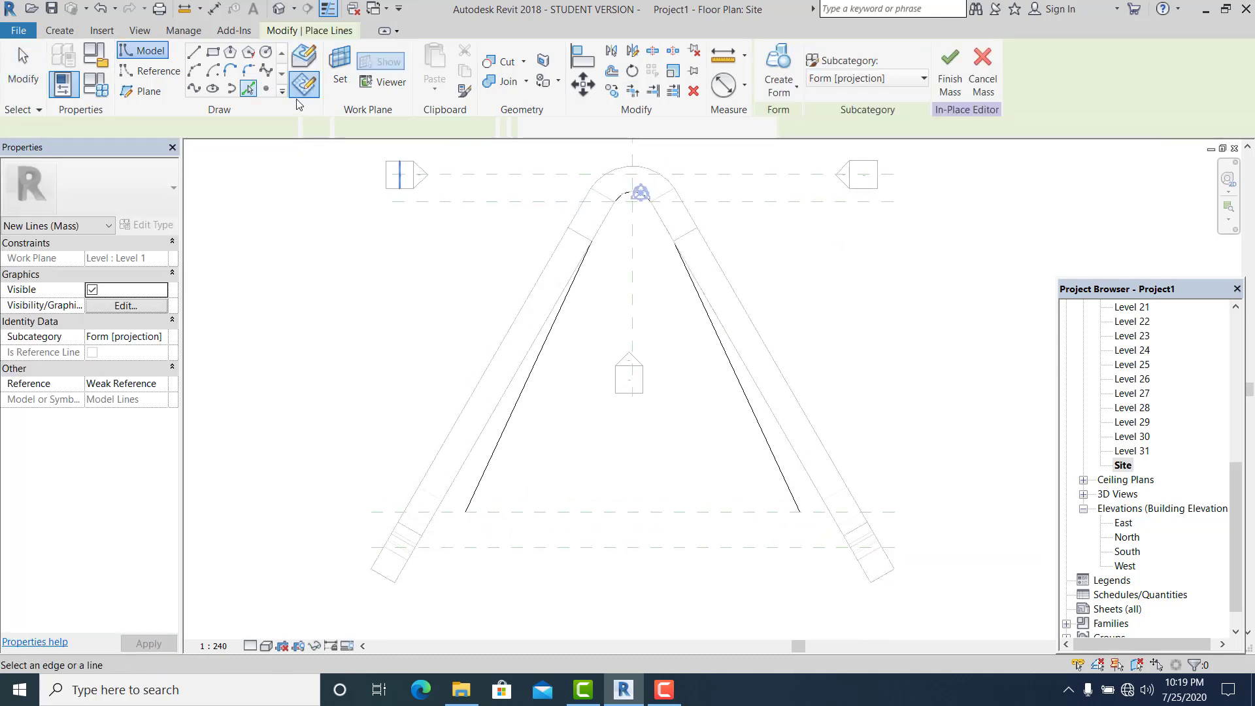
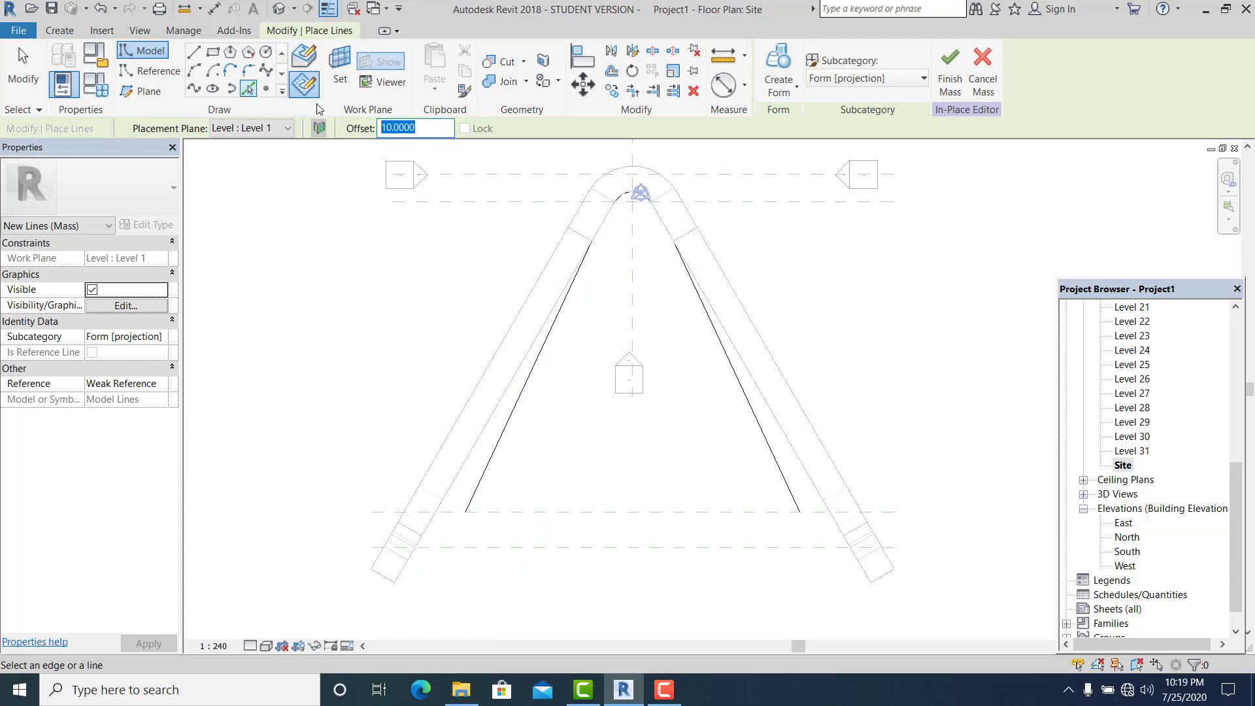
- Create inner copies of the two sloped profile lines with Pick Lines at an inward offset of 8
type("8")
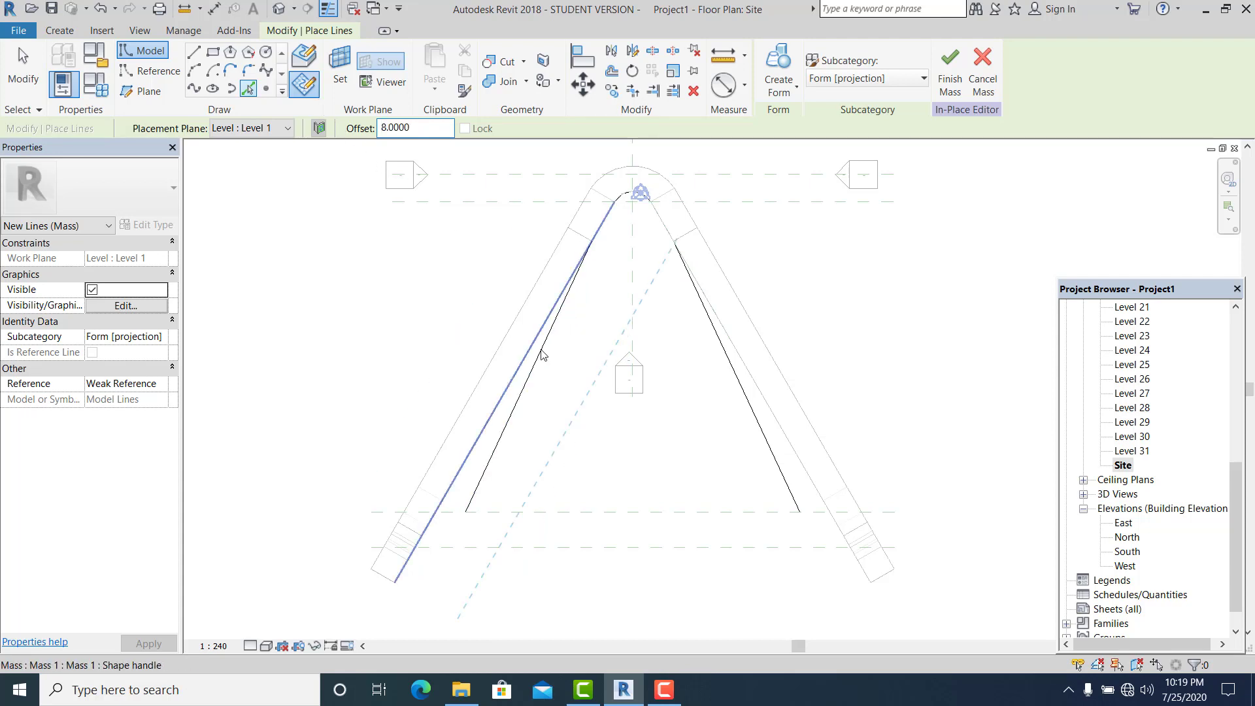
left_click(539, 368)
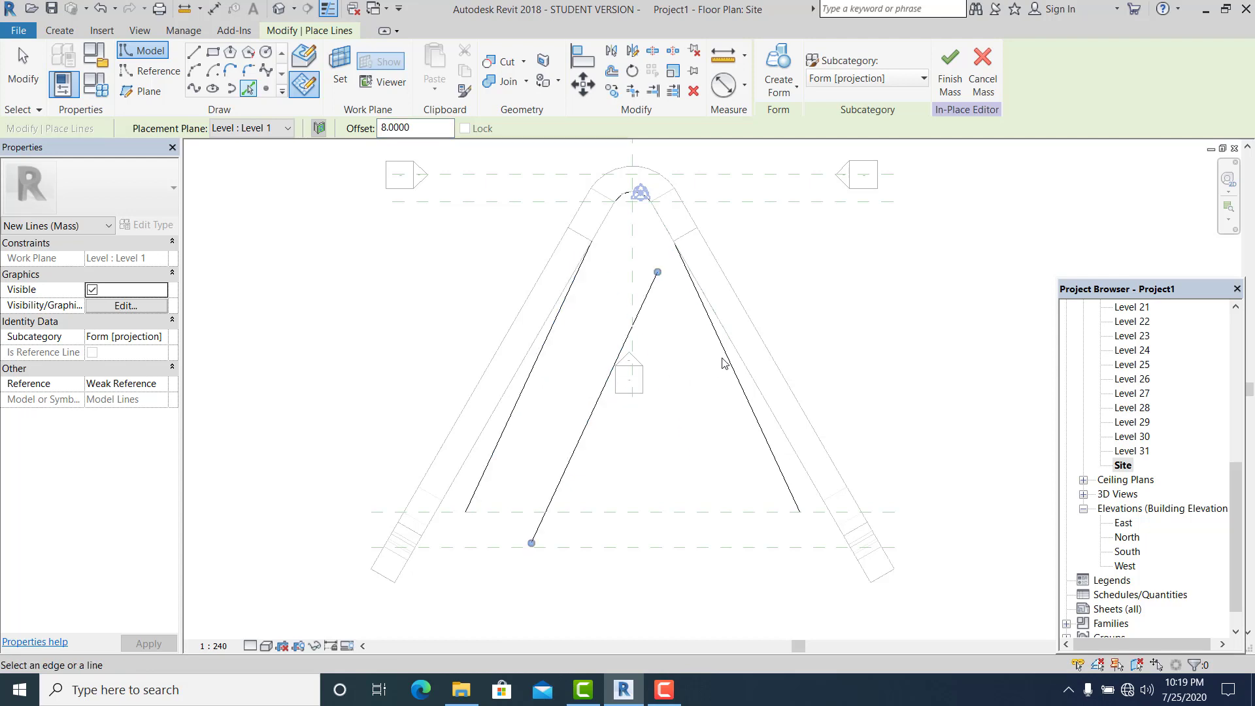
left_click(712, 364)
- Round the crossing of the two inner sloped lines with a Fillet Arc just below their intersection, and end the command
scroll(633, 458, "down", 2)
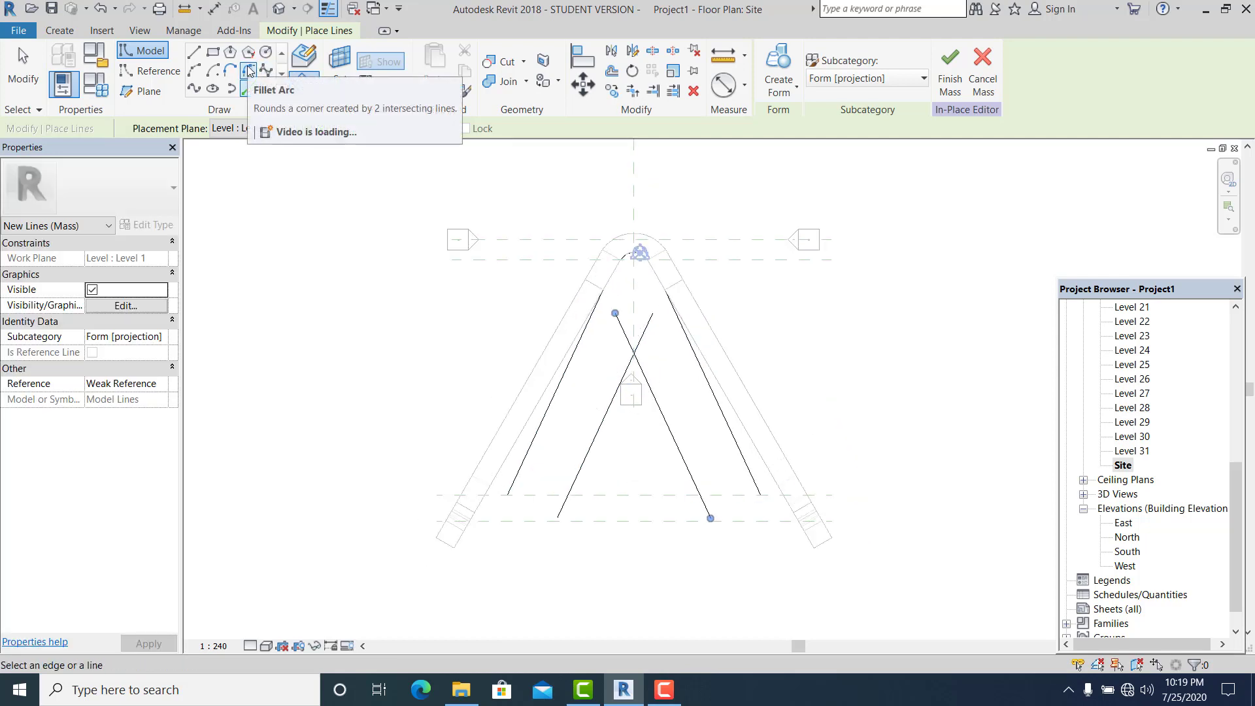
left_click(249, 70)
scroll(621, 370, "up", 3)
left_click(616, 372)
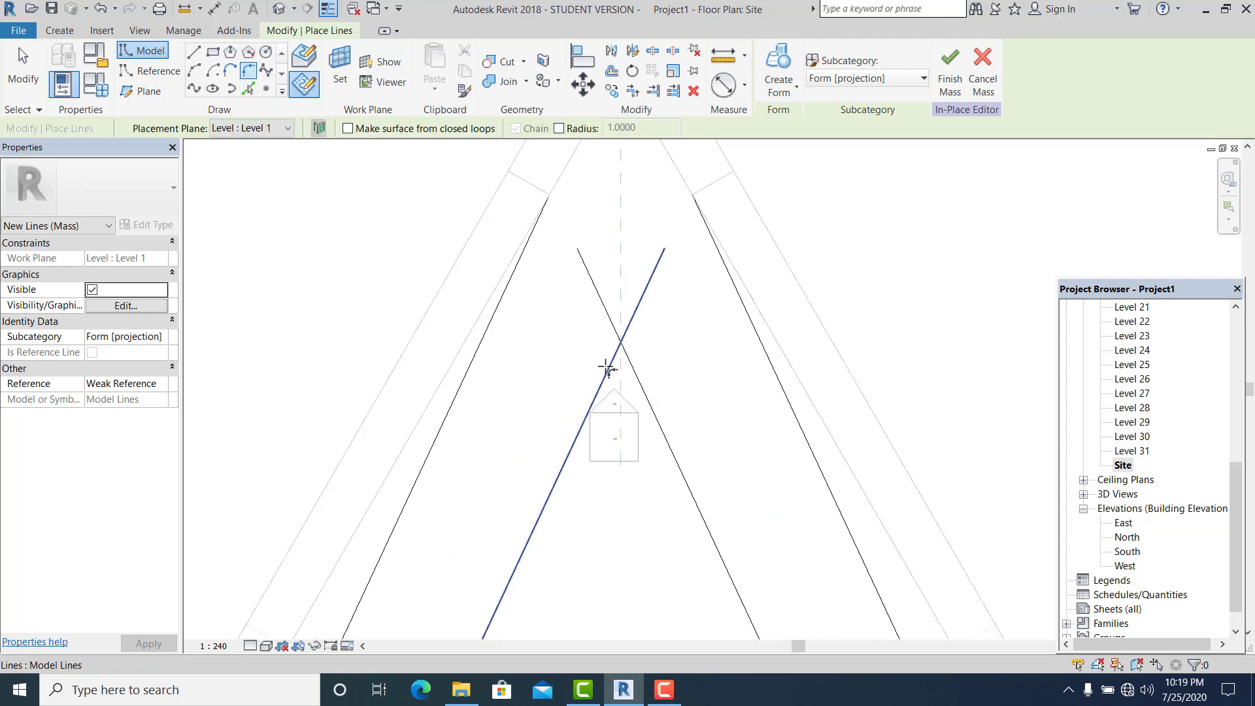
left_click(628, 370)
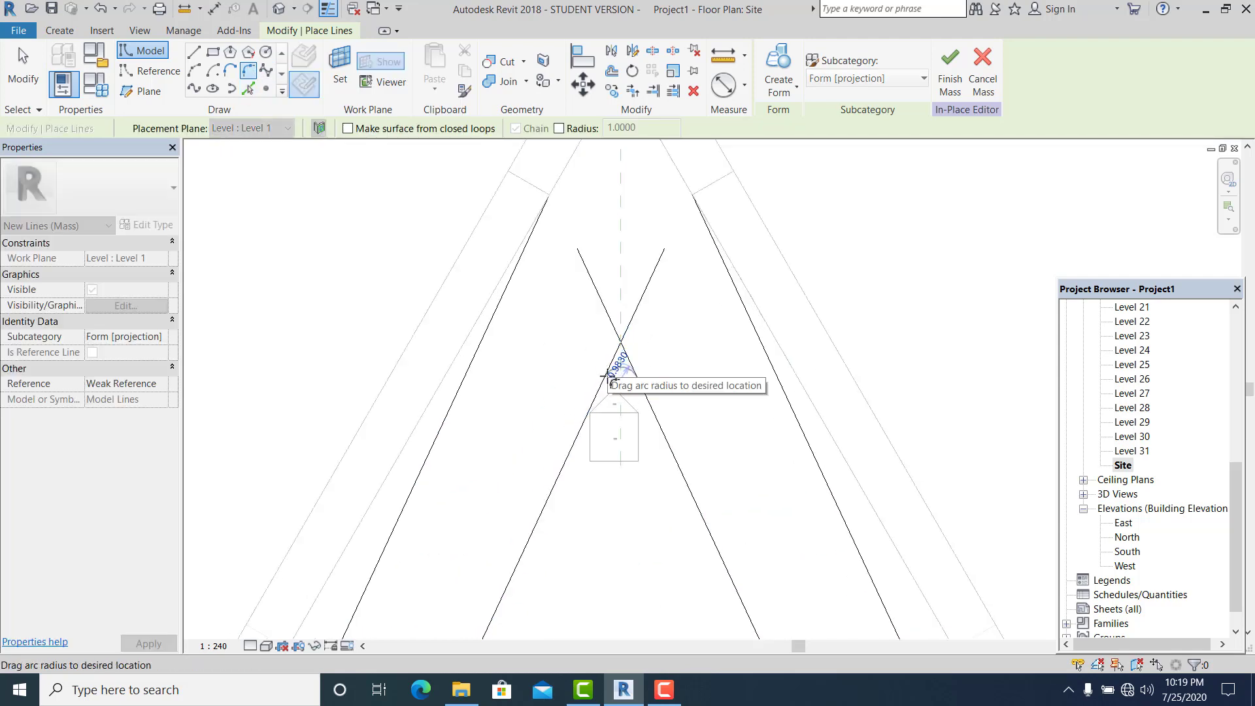
left_click(607, 385)
scroll(660, 445, "down", 5)
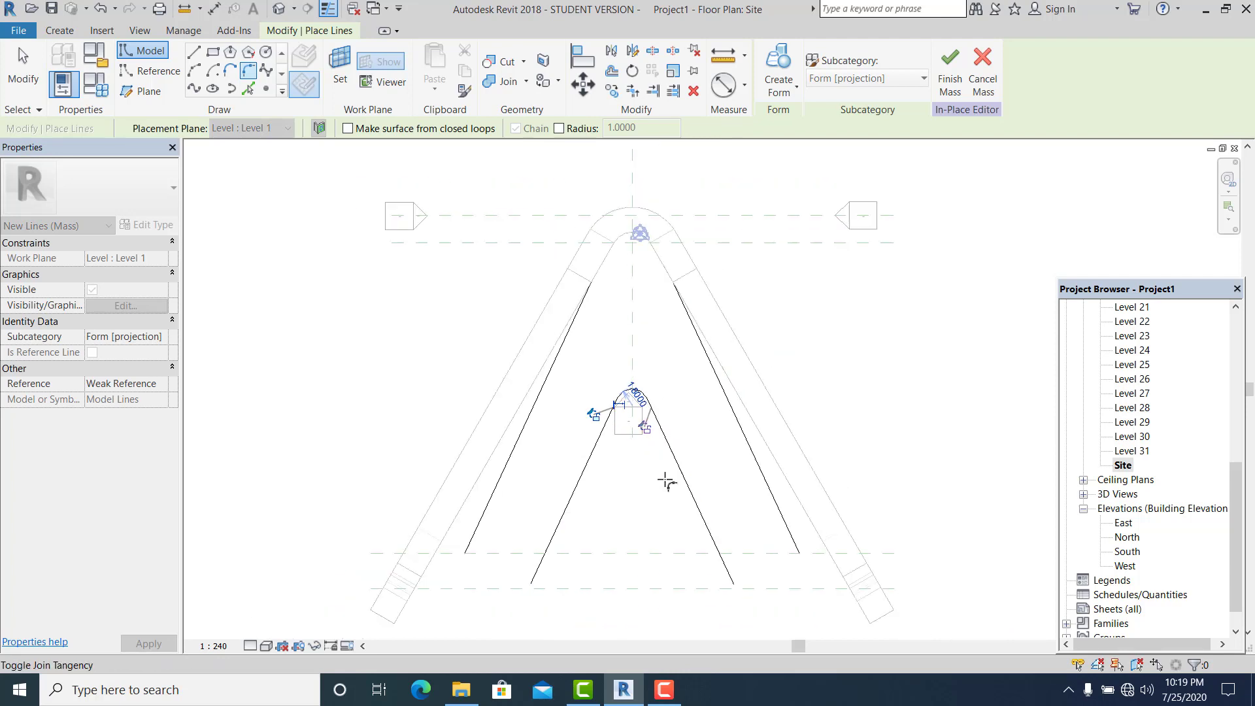
key("Escape")
key("Escape")
- Draw a horizontal line from the left outer sloped line's lower end to the inner line, and trim the inner line to it
scroll(692, 386, "up", 2)
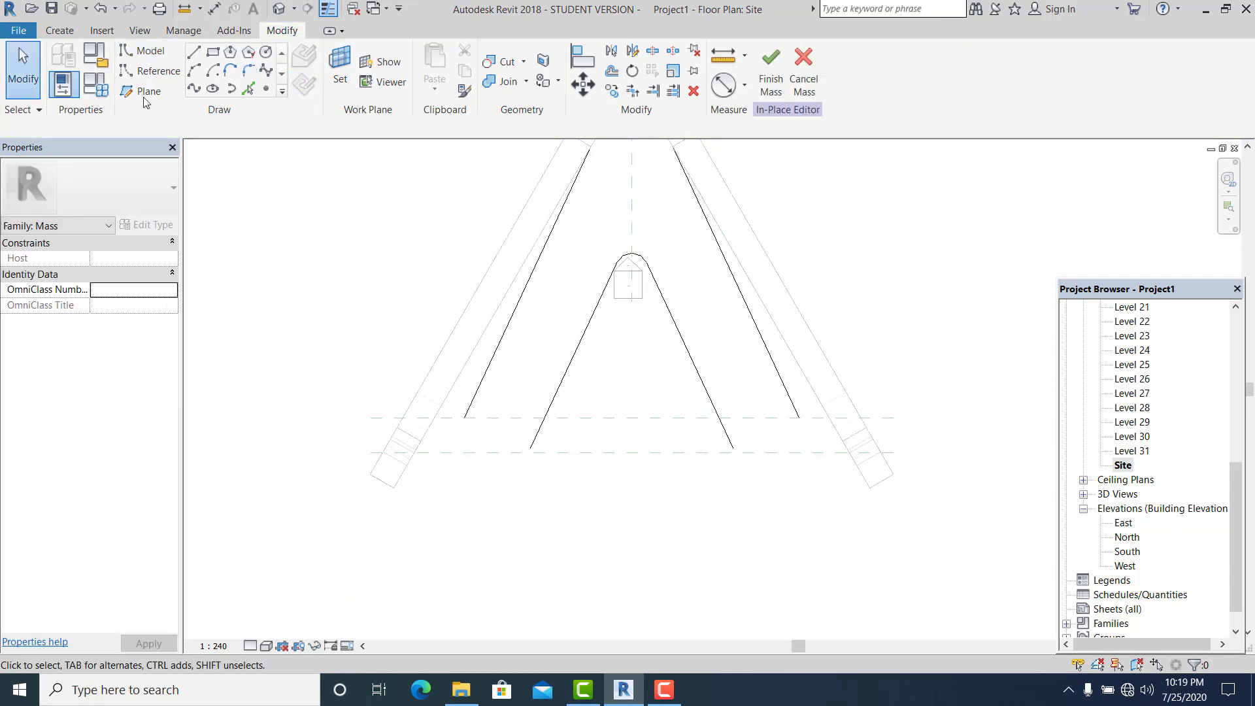
left_click(194, 52)
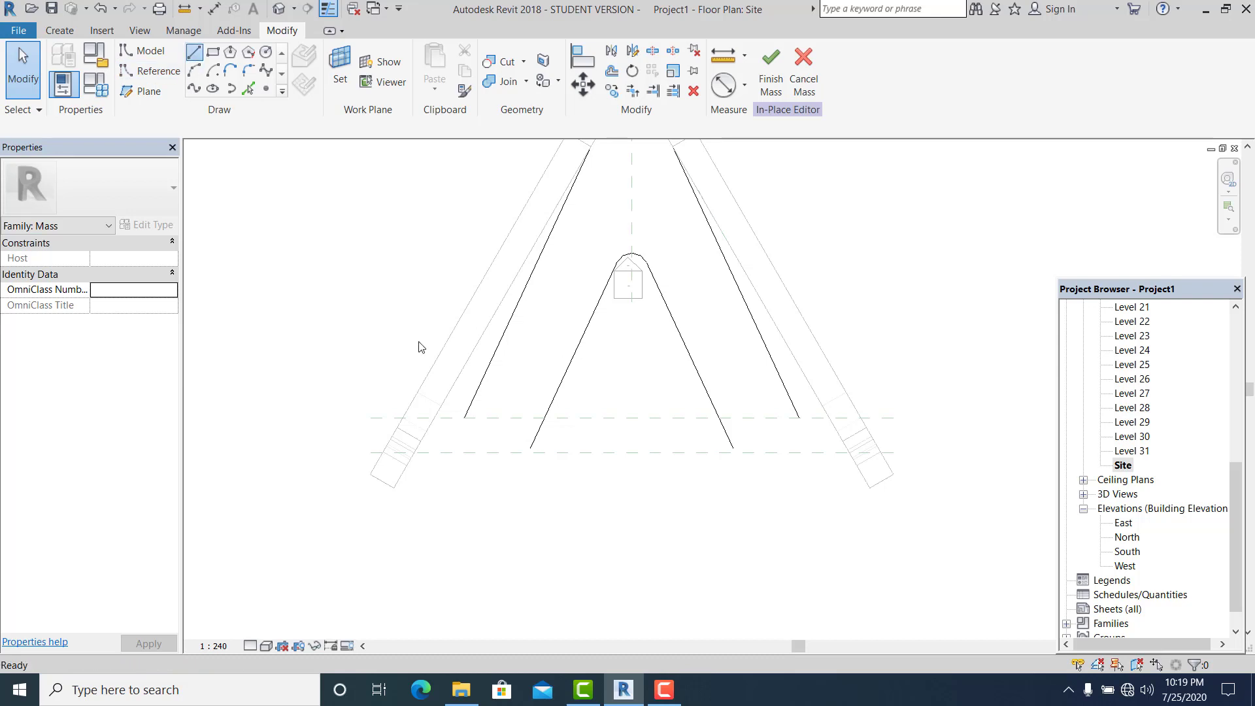
scroll(461, 421, "up", 2)
left_click(442, 416)
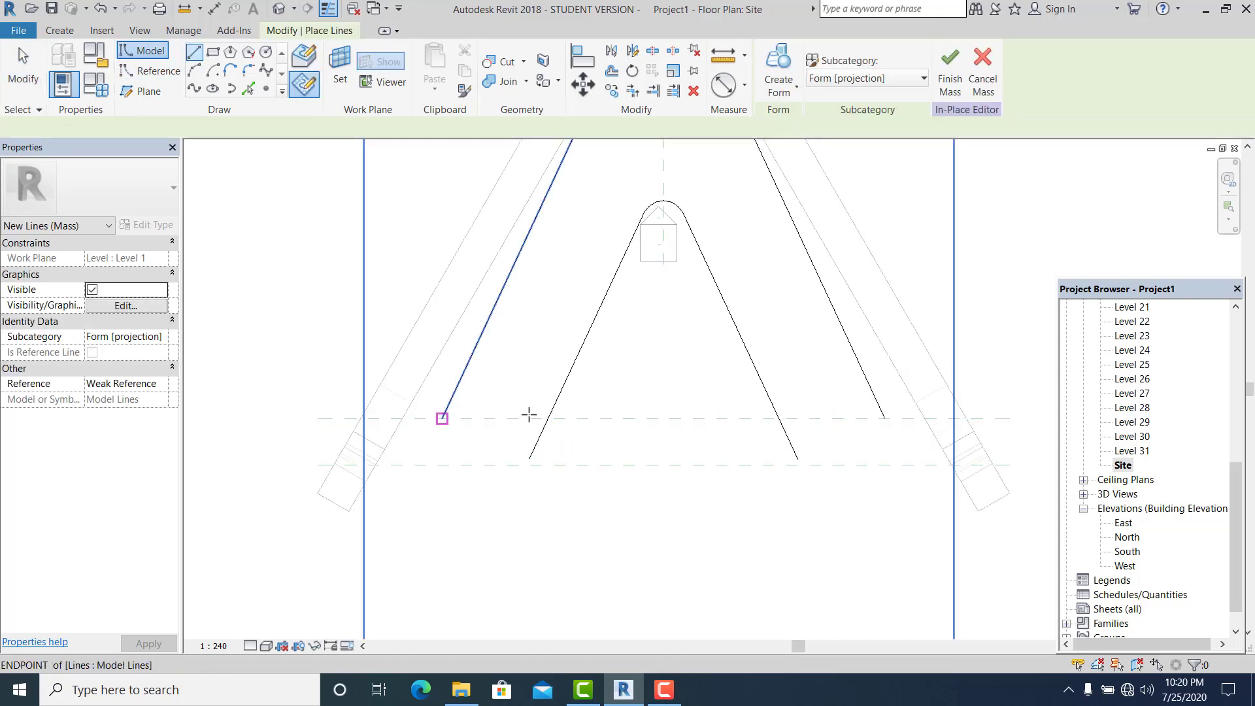
left_click(547, 419)
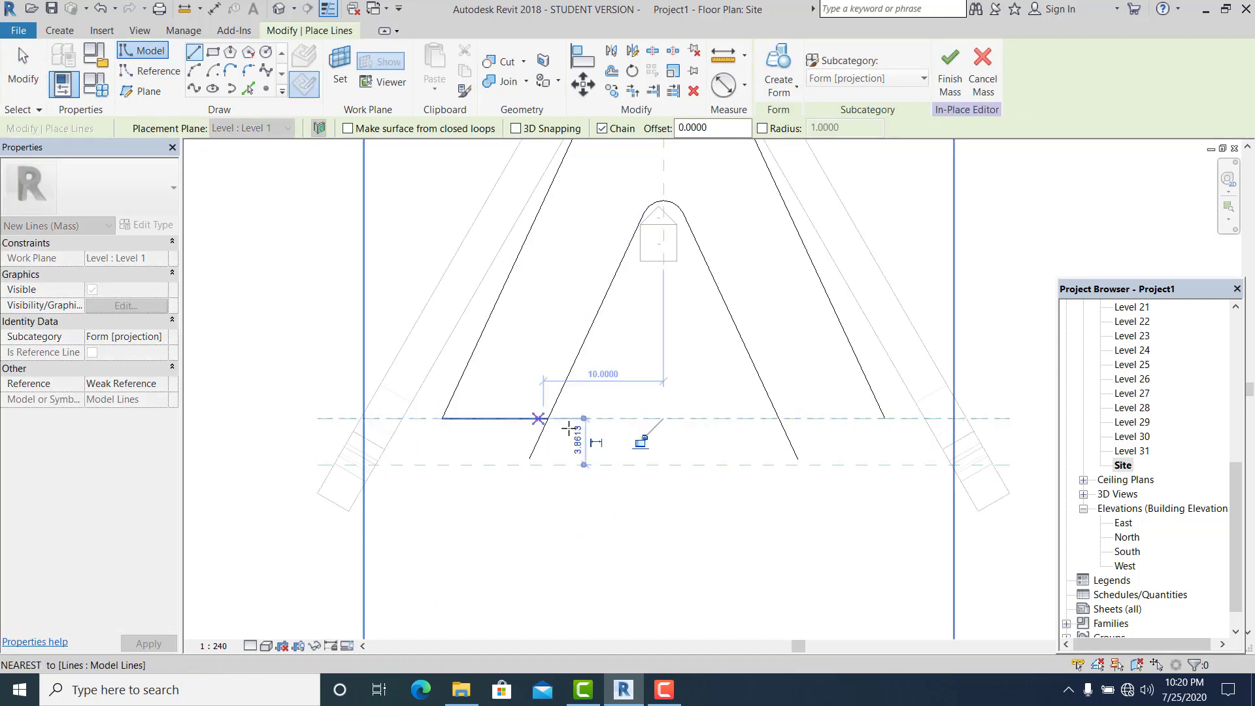
key("Escape")
key("Escape")
left_click(551, 399)
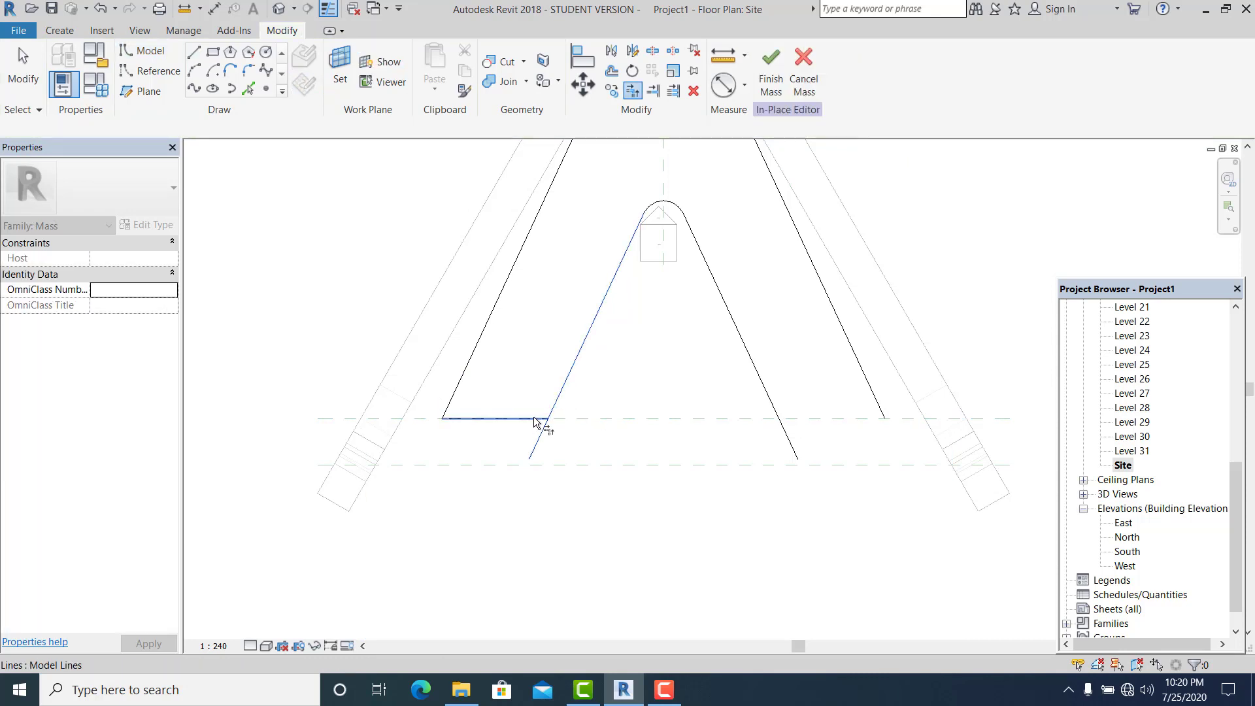
left_click(542, 421)
key("Escape")
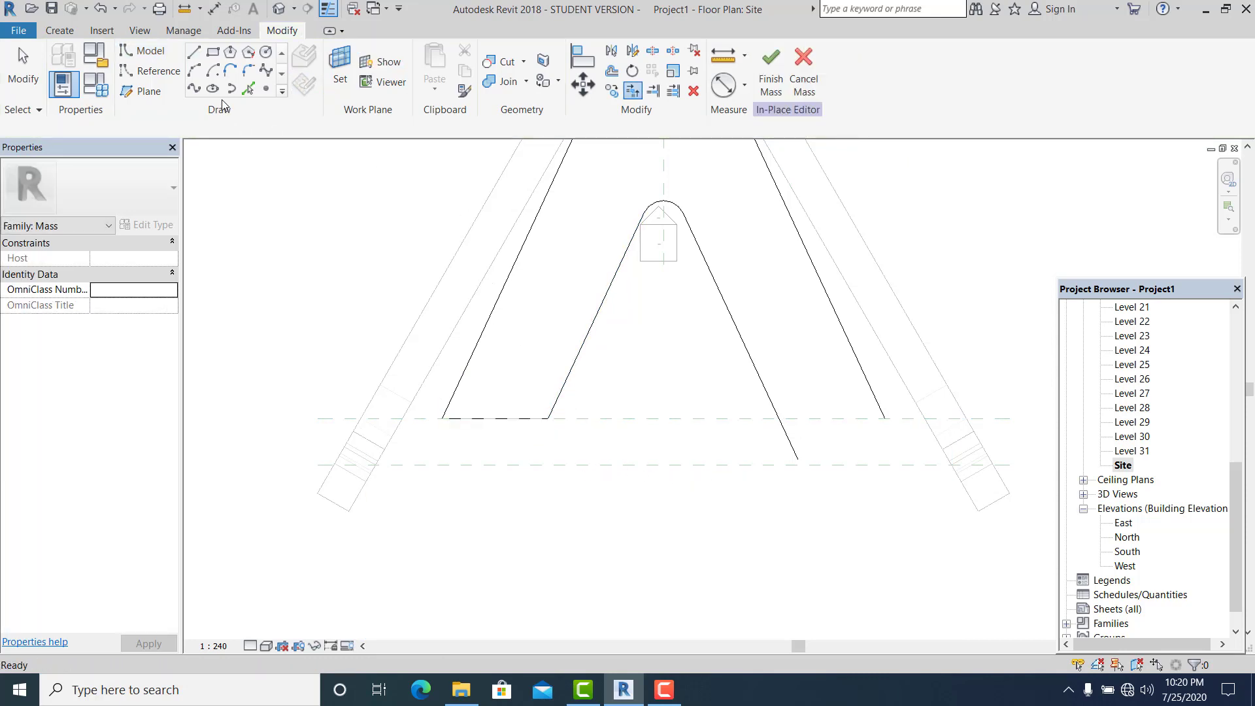
- Close the right leg with a horizontal line along the reference plane, and trim the right inner sloped line to it
left_click(194, 52)
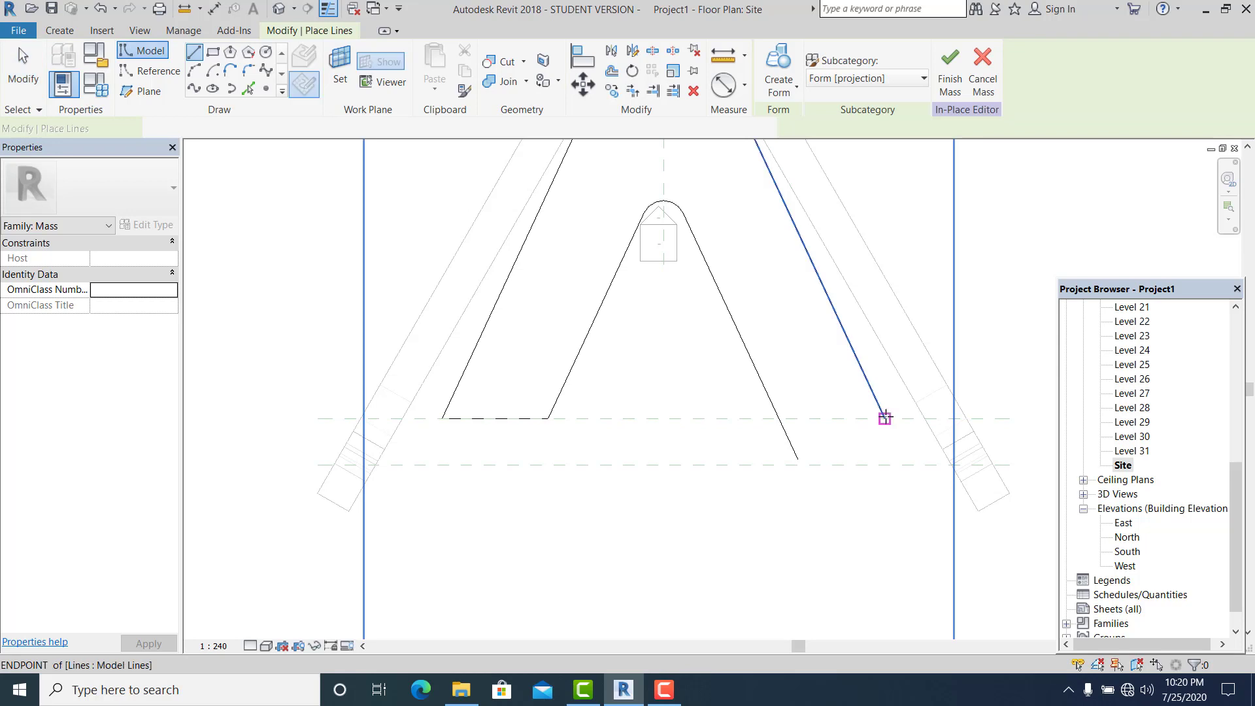
left_click(883, 416)
left_click(835, 438)
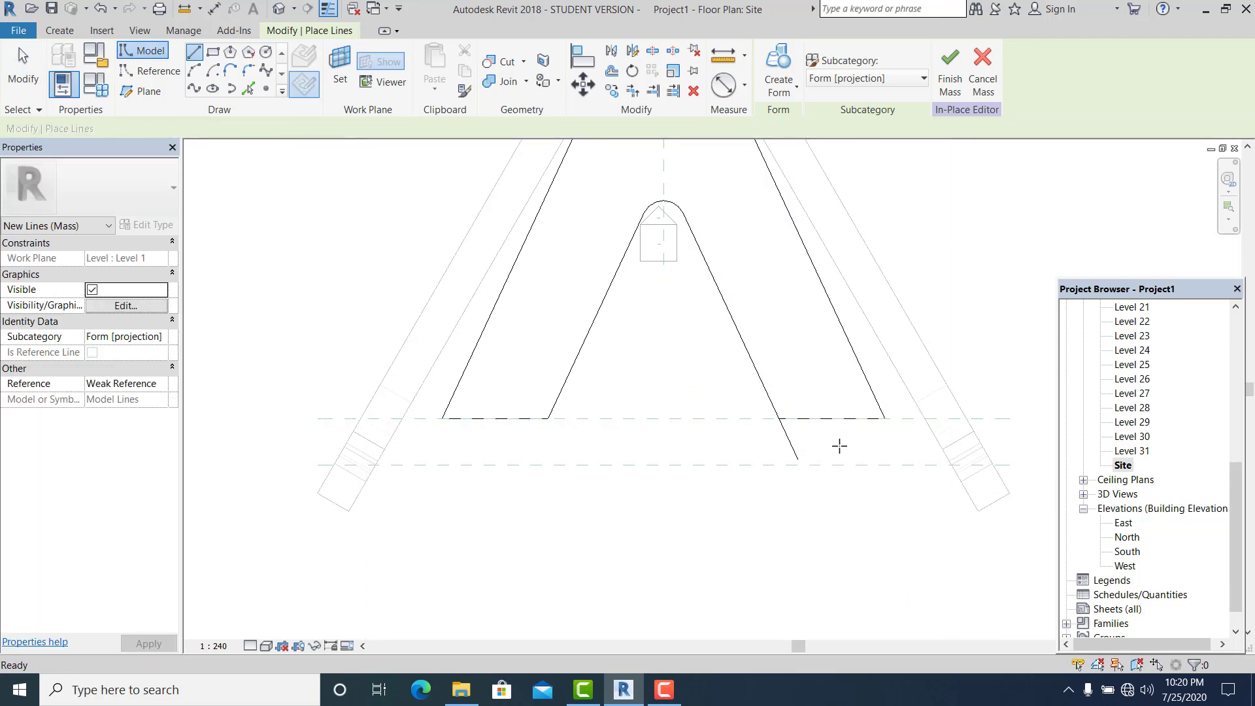
key("Escape")
key("Escape")
key("t")
key("r")
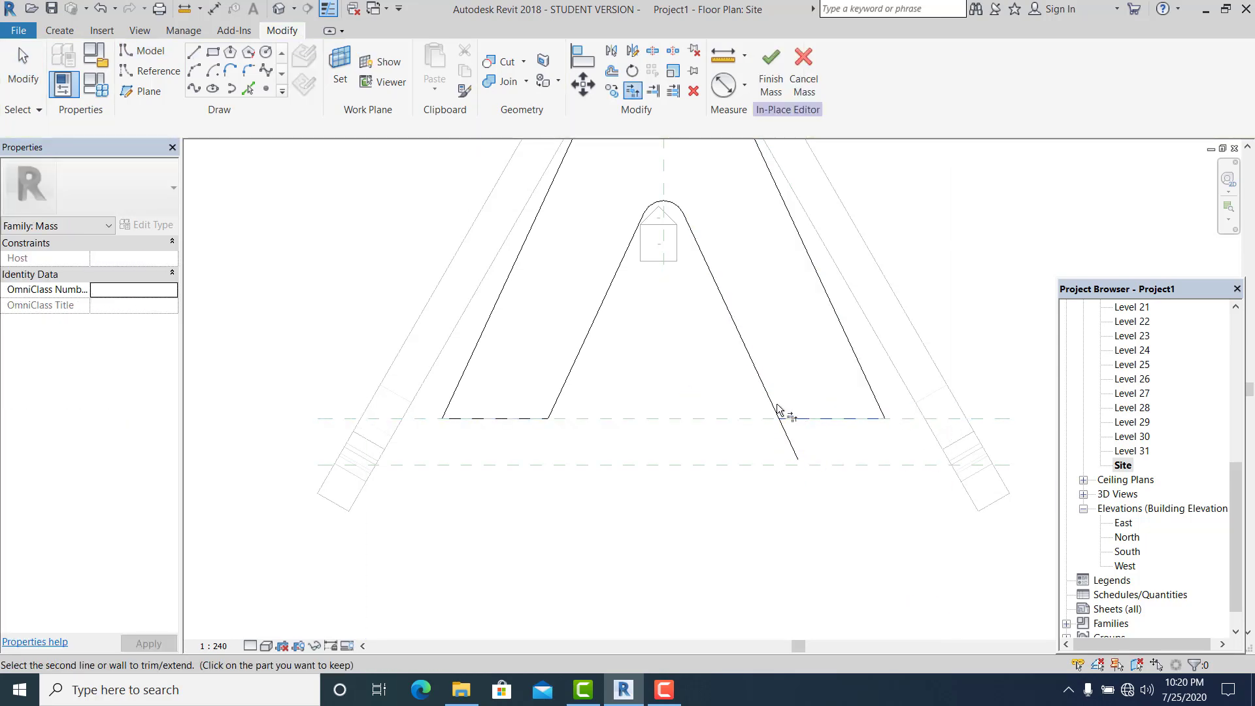
scroll(771, 448, "down", 2)
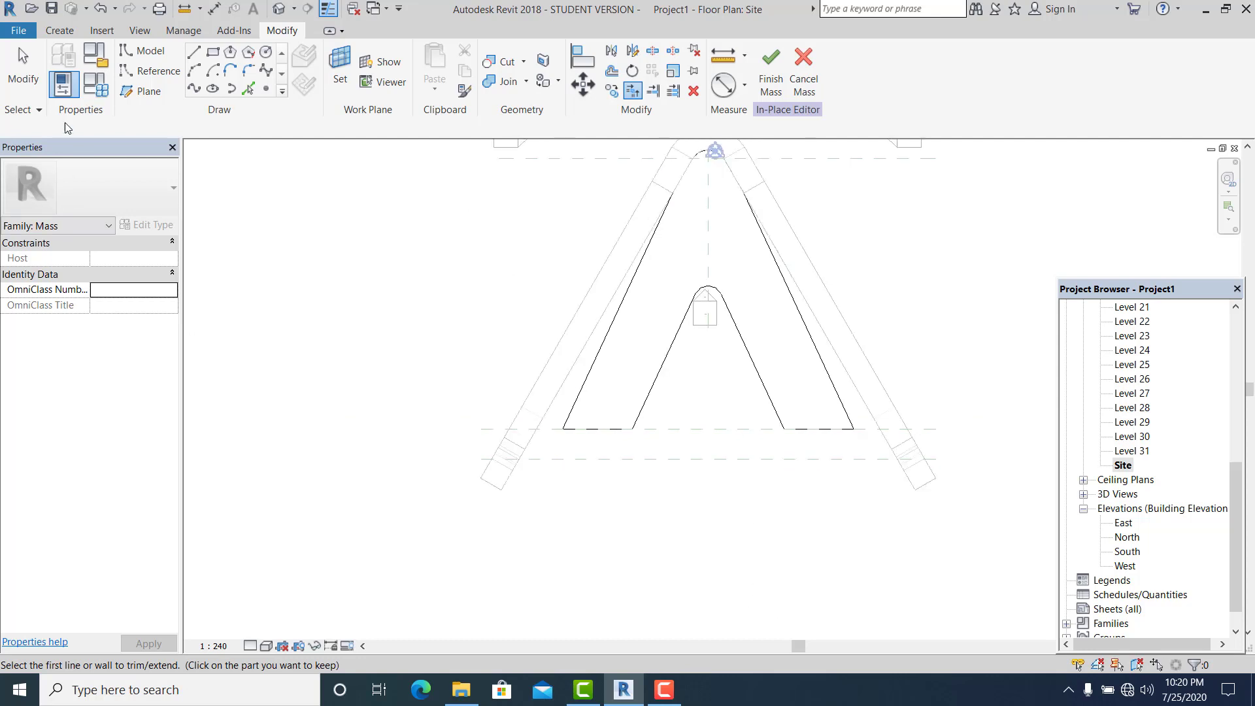
- Draw an outward-bulging arc of about 19.35 radius between the lower ends of the two inner sloped lines, and end the command
left_click(23, 71)
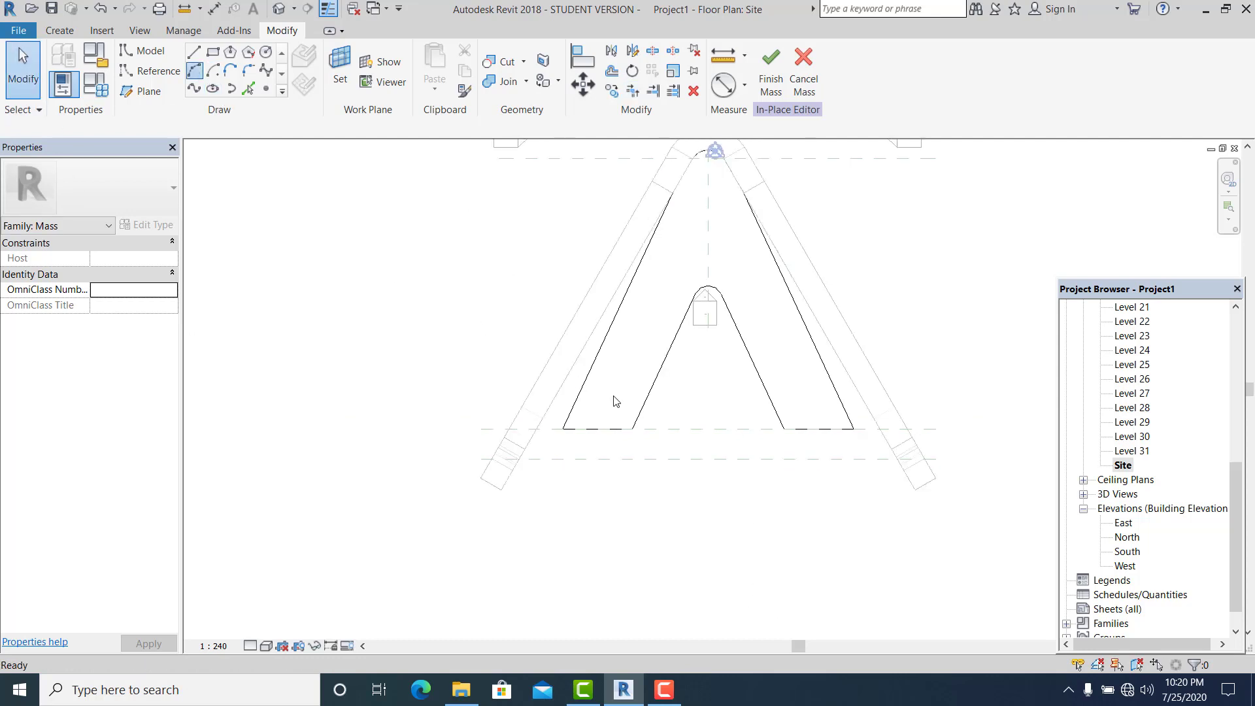
key("l")
key("i")
left_click(632, 429)
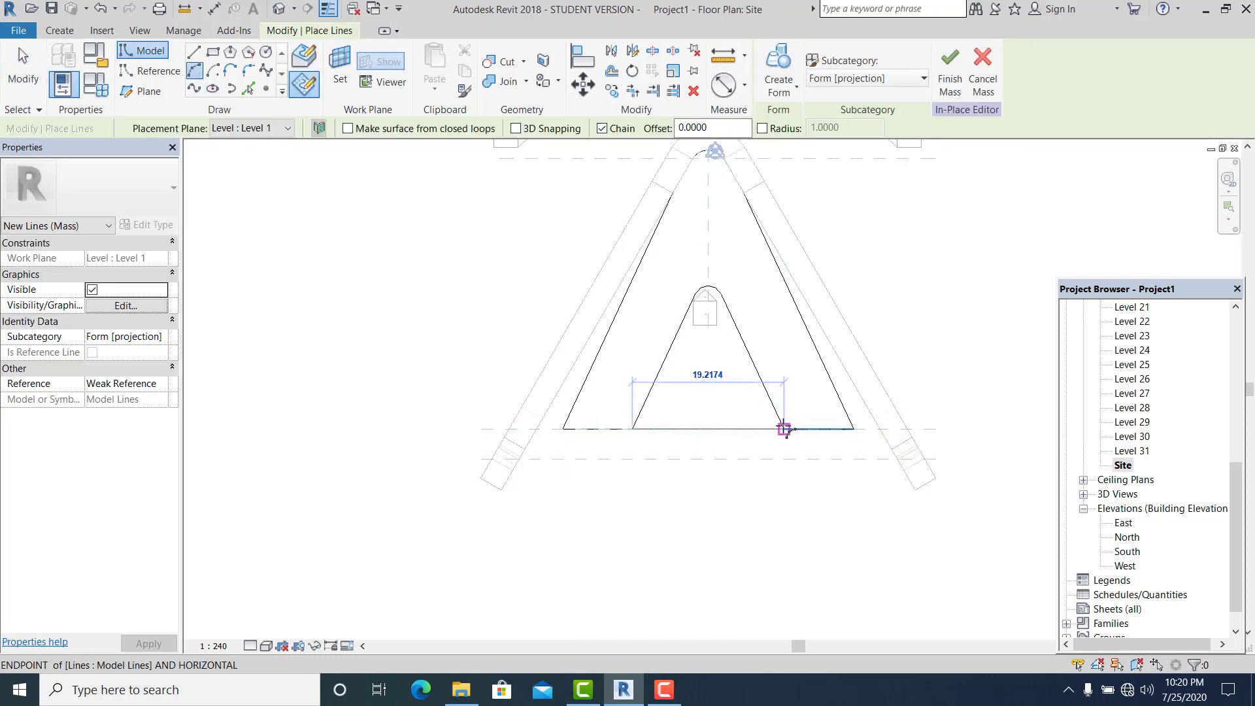
left_click(784, 430)
scroll(784, 430, "up", 1)
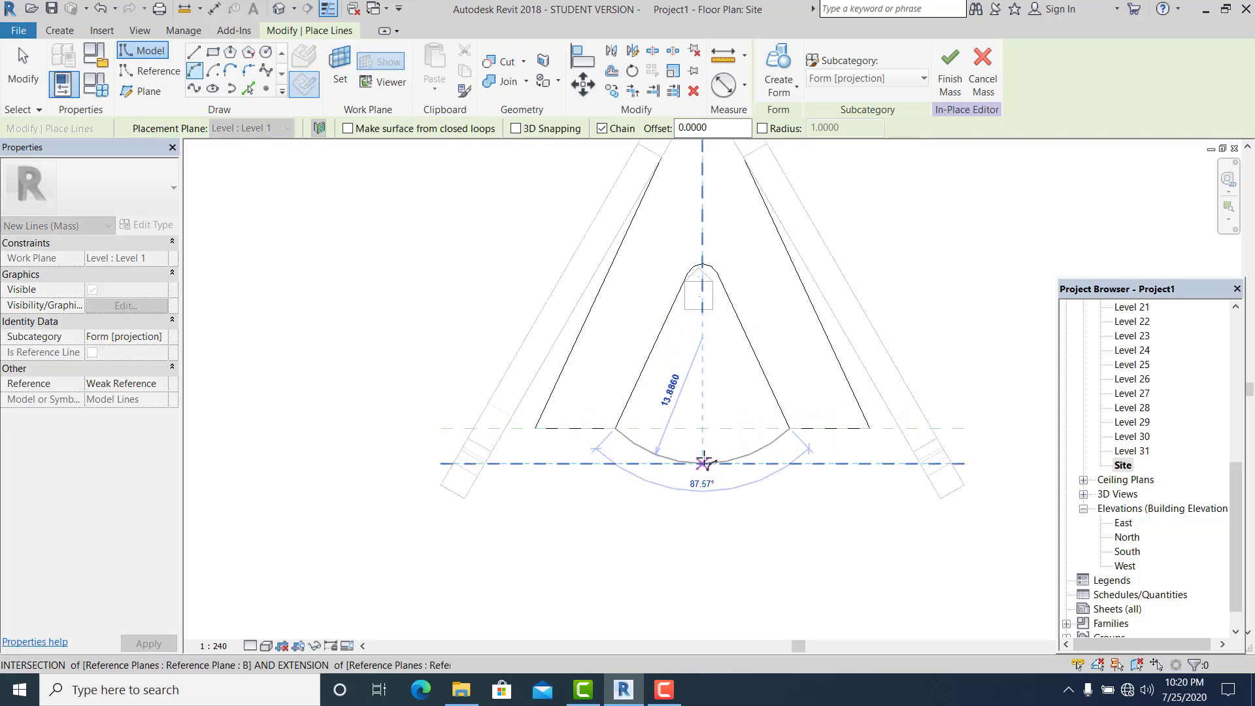
left_click(702, 451)
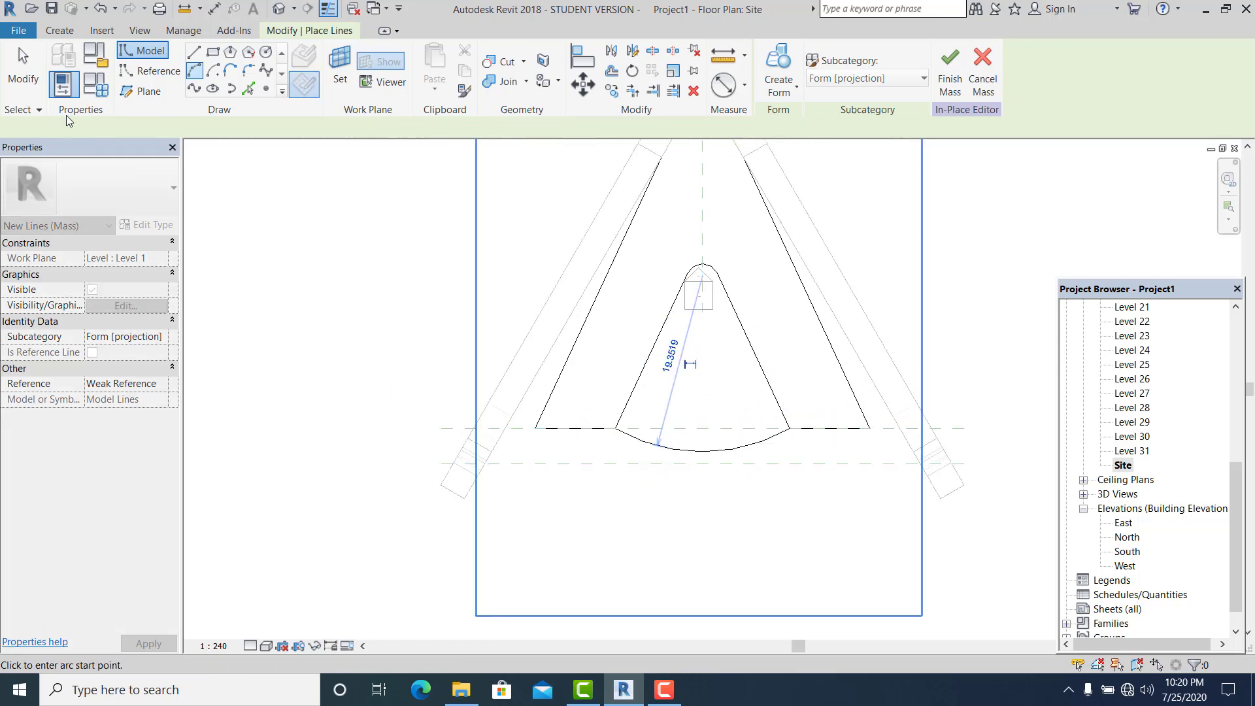
left_click(23, 70)
- Open the East elevation and examine which level lines up with the frame's horizontal crossbeams
scroll(822, 512, "down", 2)
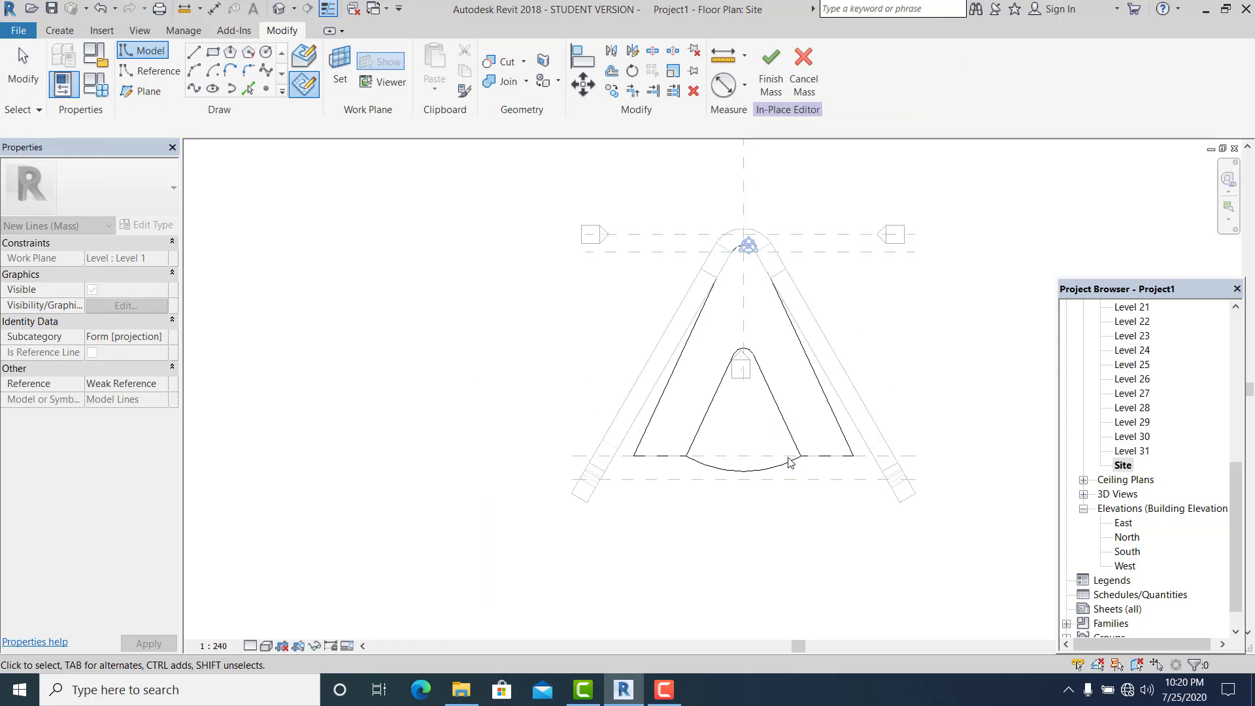
middle_click_drag(789, 459, 728, 435)
key("Tab")
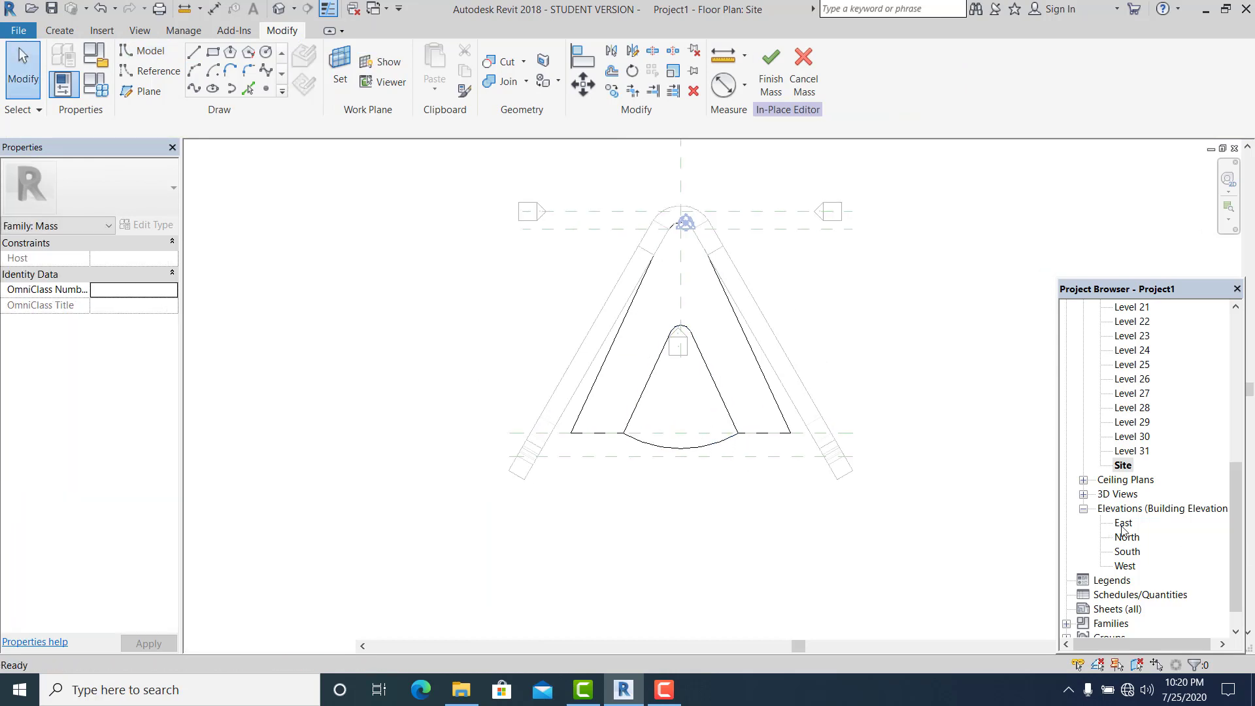
double_click(1122, 523)
scroll(557, 485, "up", 2)
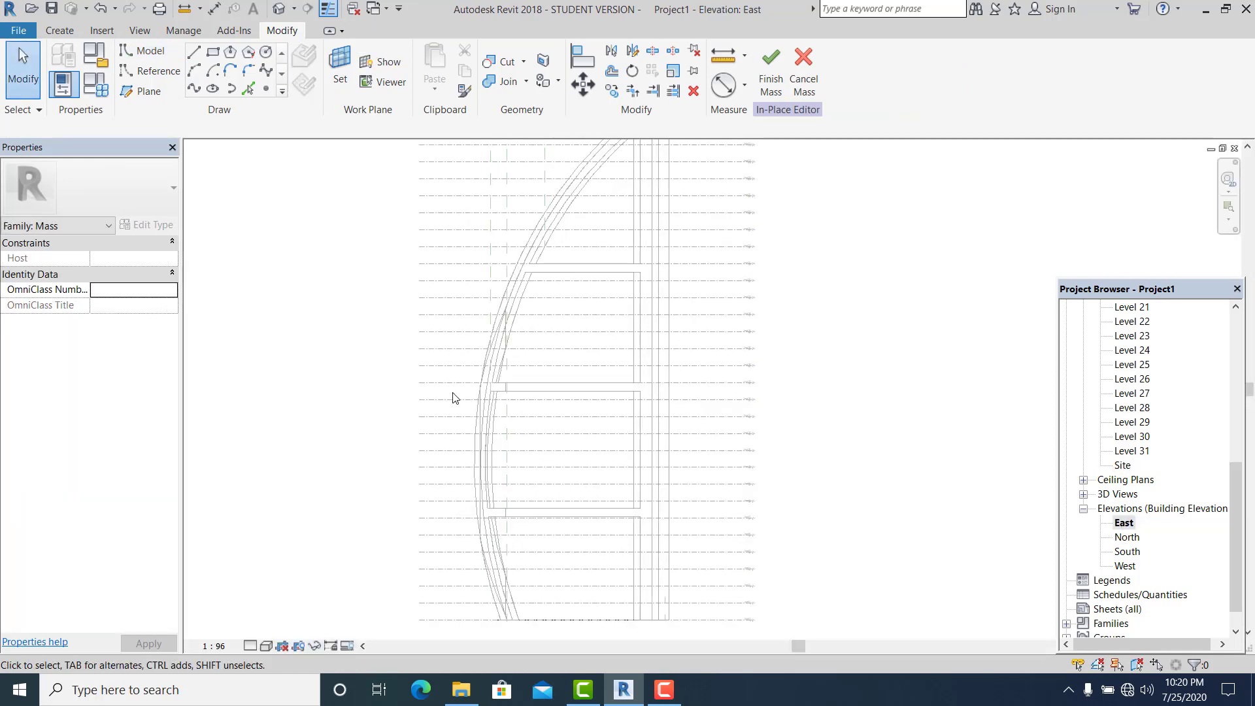
scroll(504, 370, "up", 2)
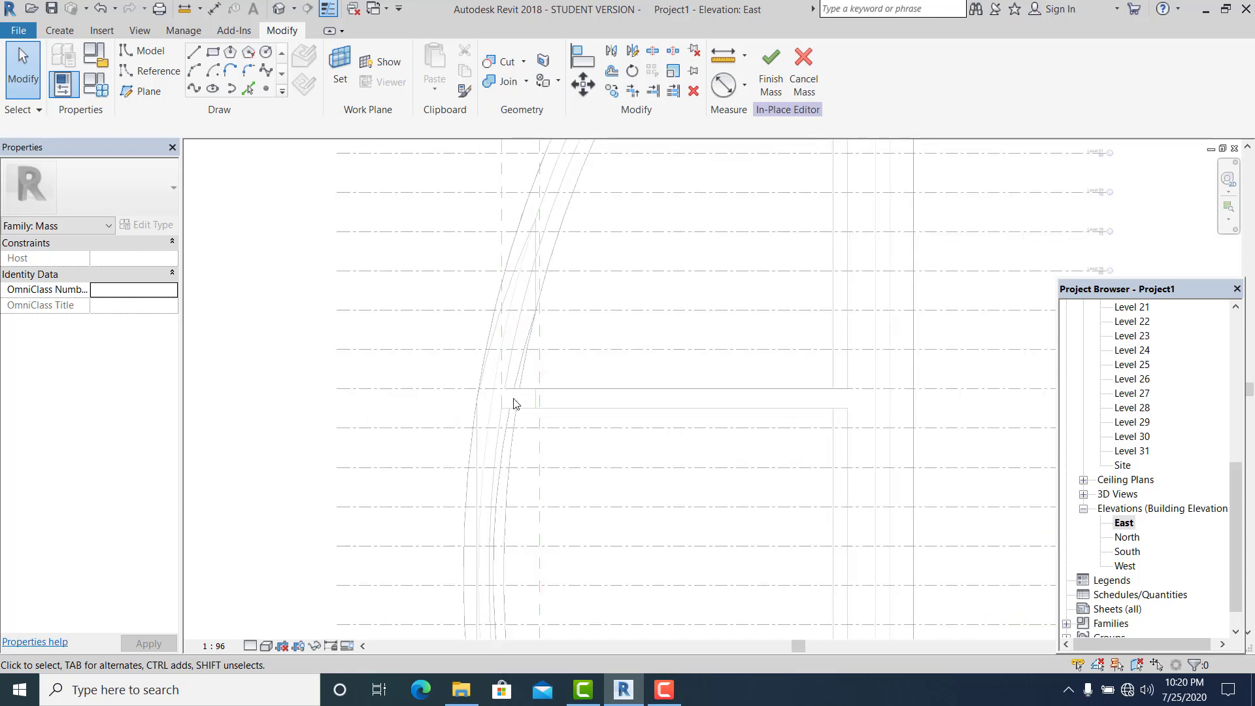
scroll(896, 401, "up", 4)
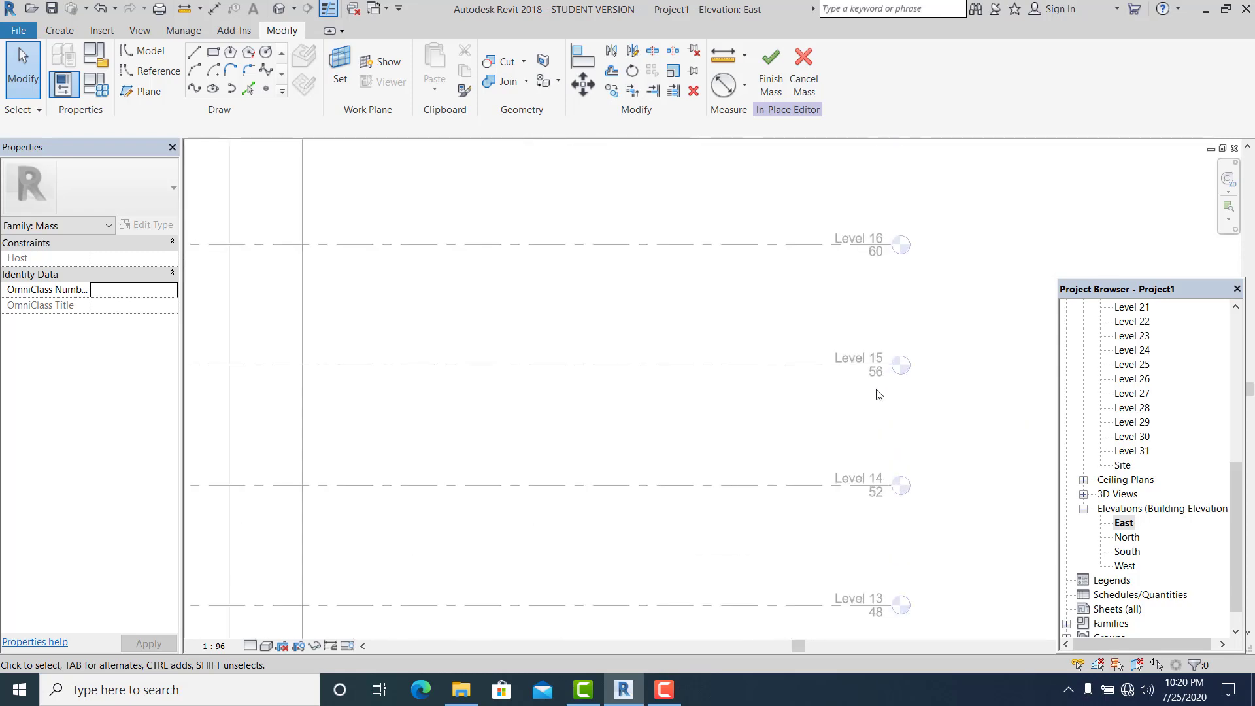
scroll(877, 393, "down", 4)
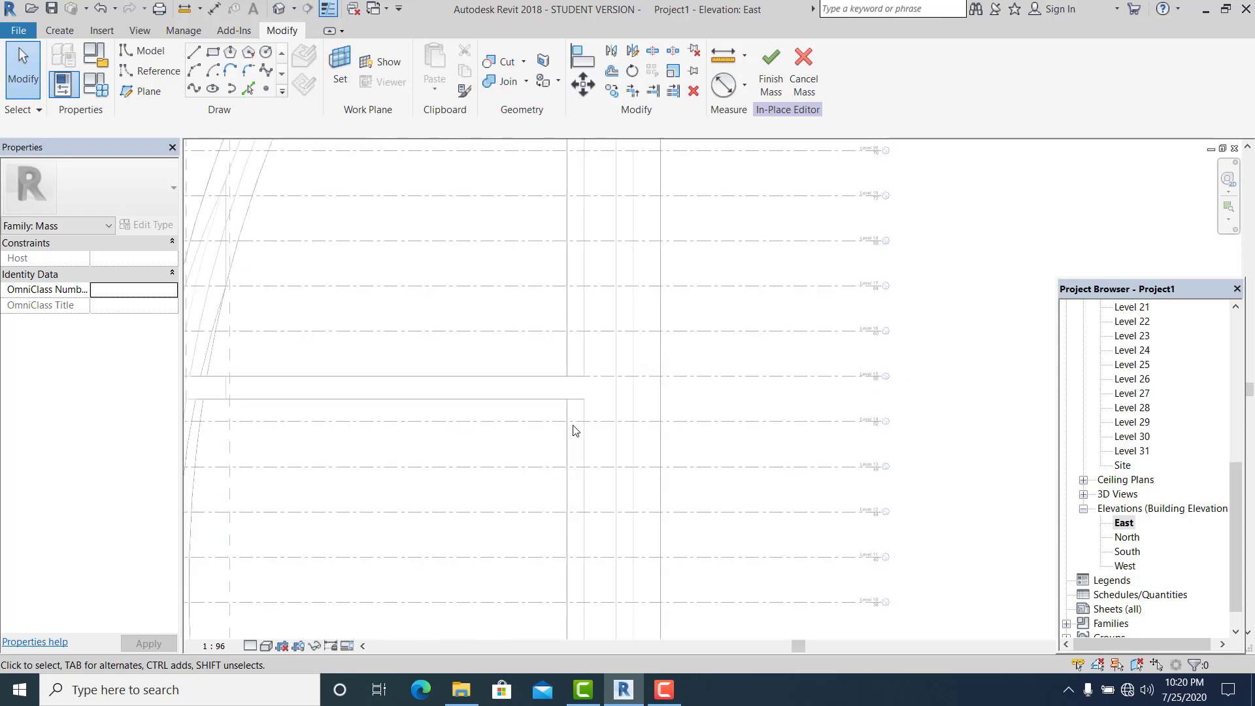
scroll(575, 430, "down", 2)
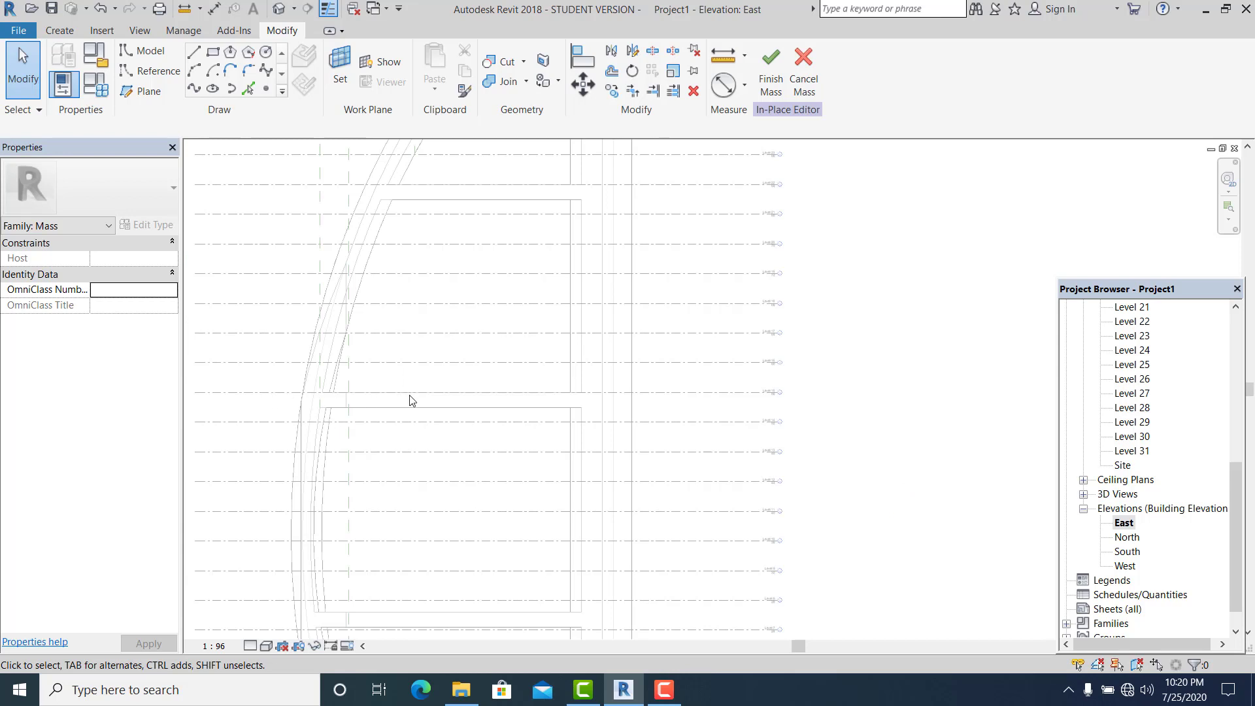
scroll(771, 403, "up", 6)
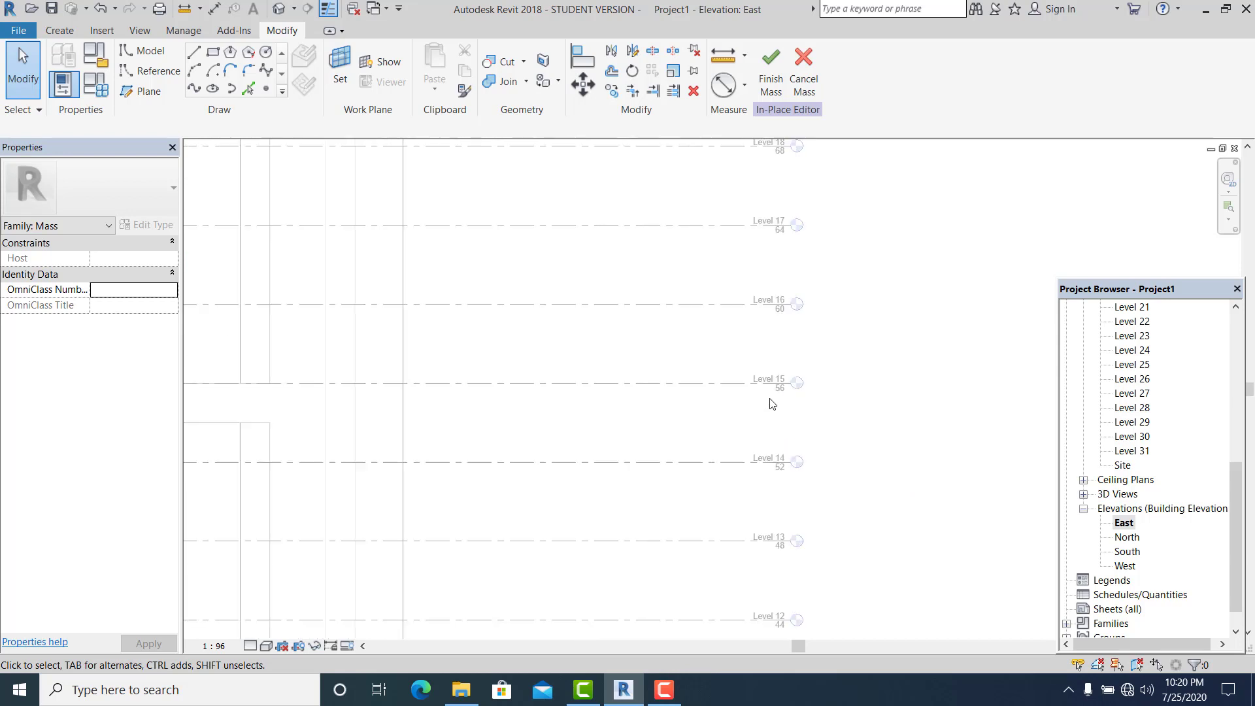
left_click(32, 79)
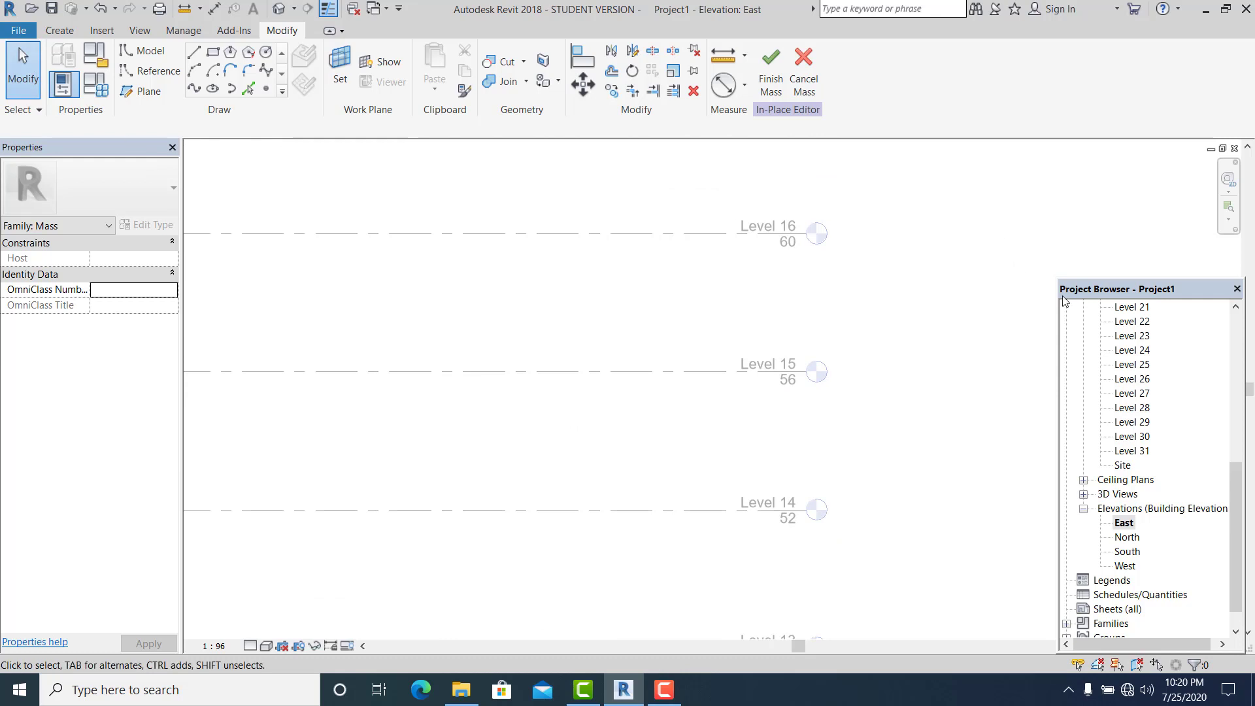
- In the 3D view, pick the curved and sloped lines of the Level 1 profile with Level 15 as placement plane
left_click(278, 10)
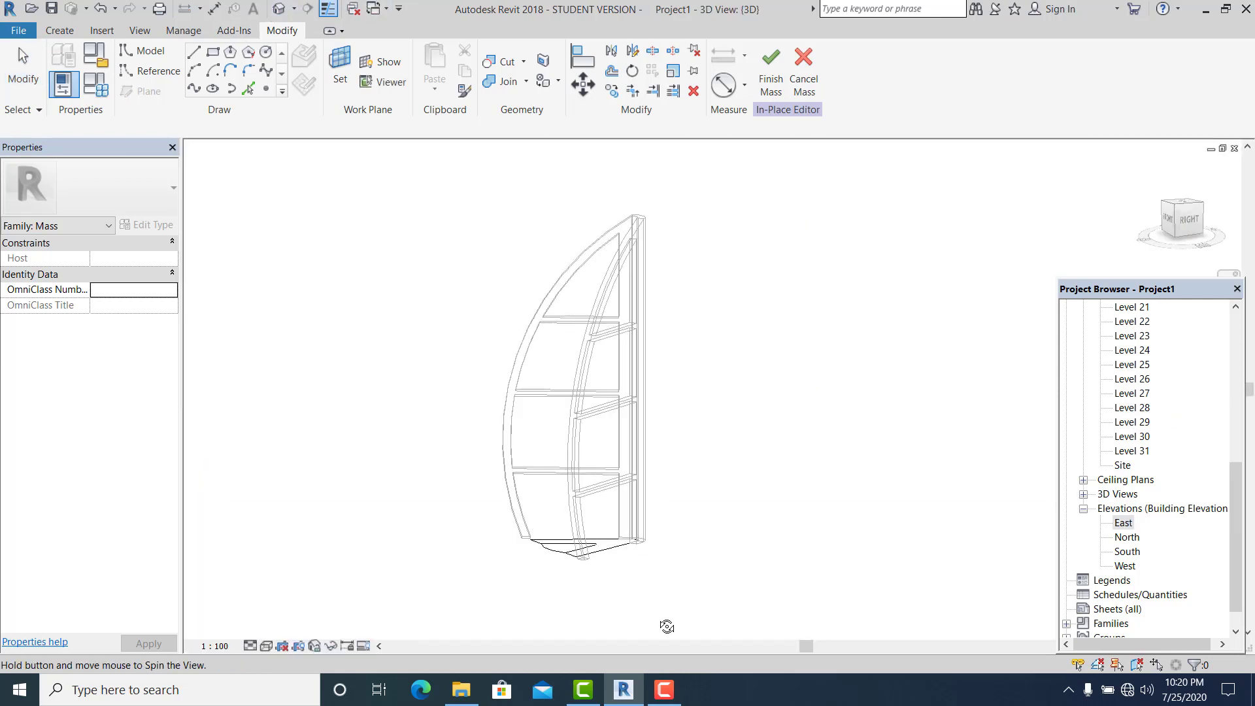
middle_click_drag(666, 626, 729, 661, "shift")
scroll(522, 575, "up", 1)
middle_click_drag(522, 576, 588, 594, "shift")
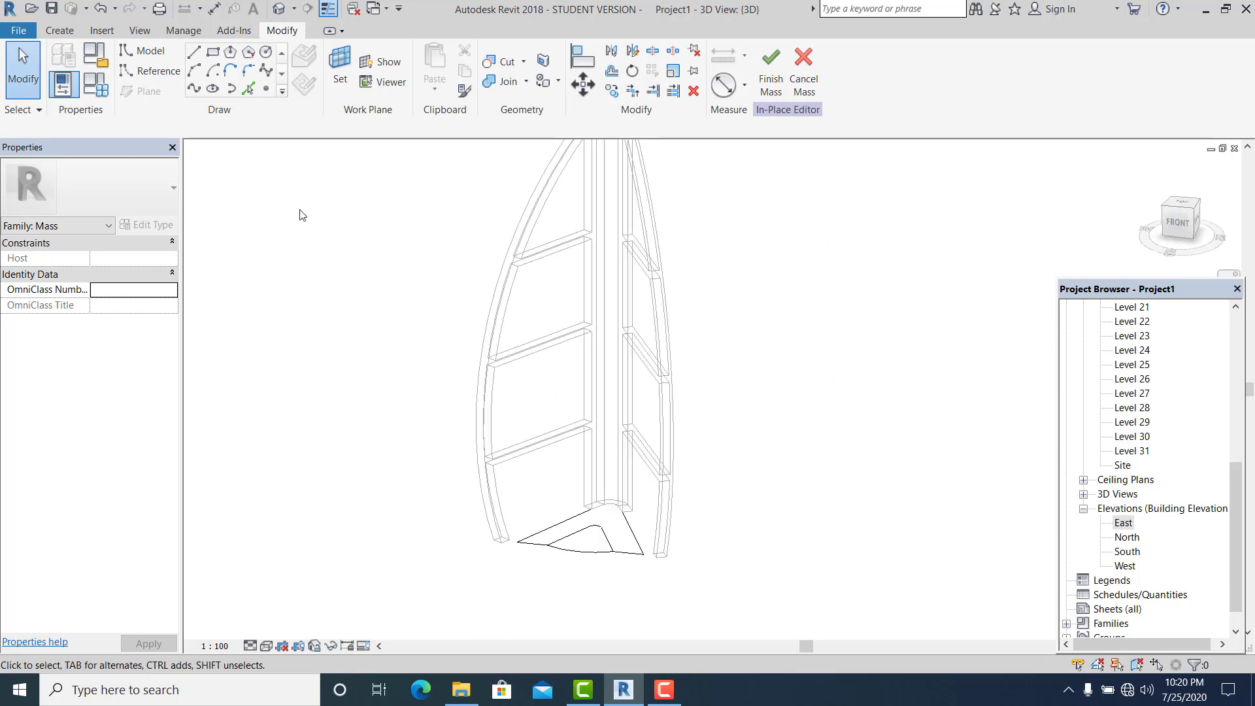
left_click(249, 90)
scroll(529, 513, "up", 3)
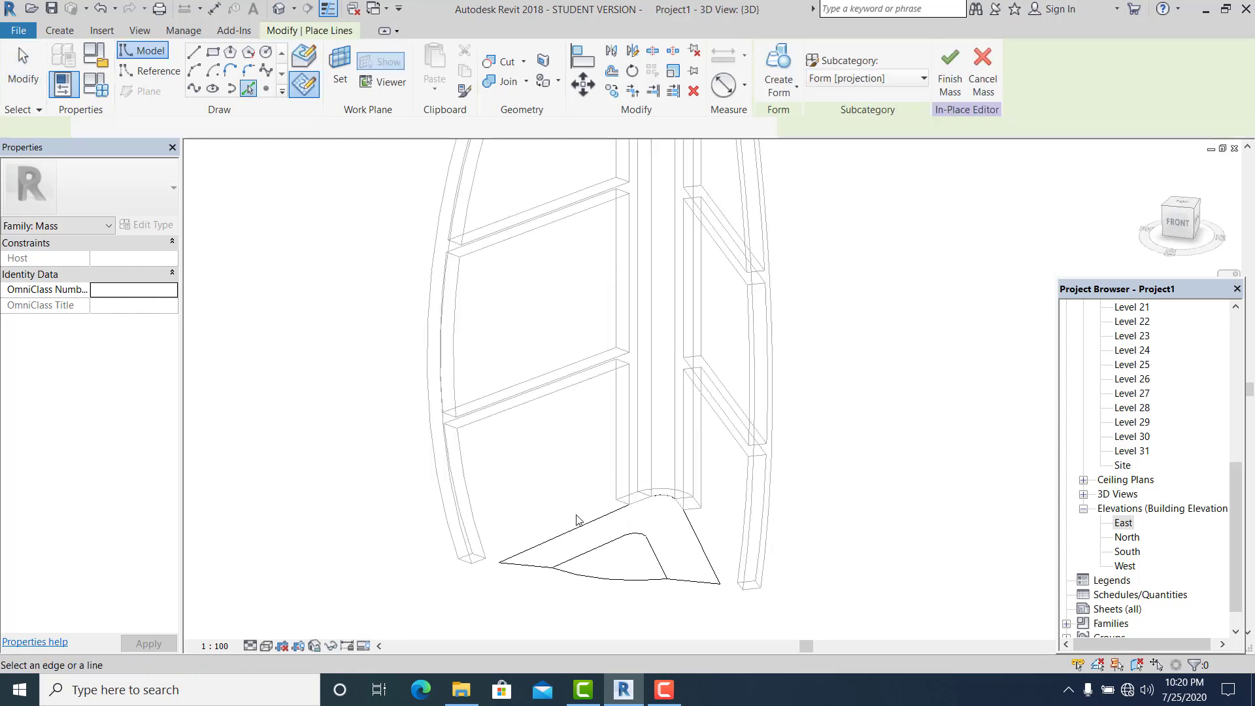
left_click(285, 130)
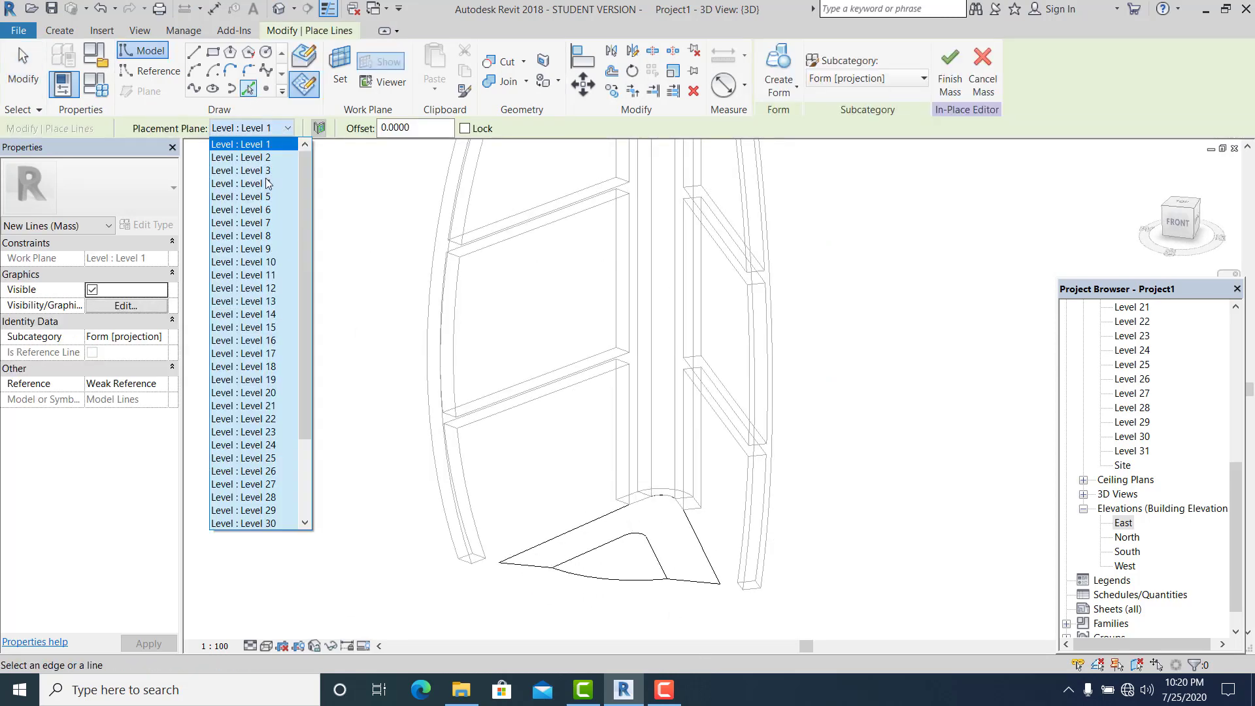
left_click(281, 343)
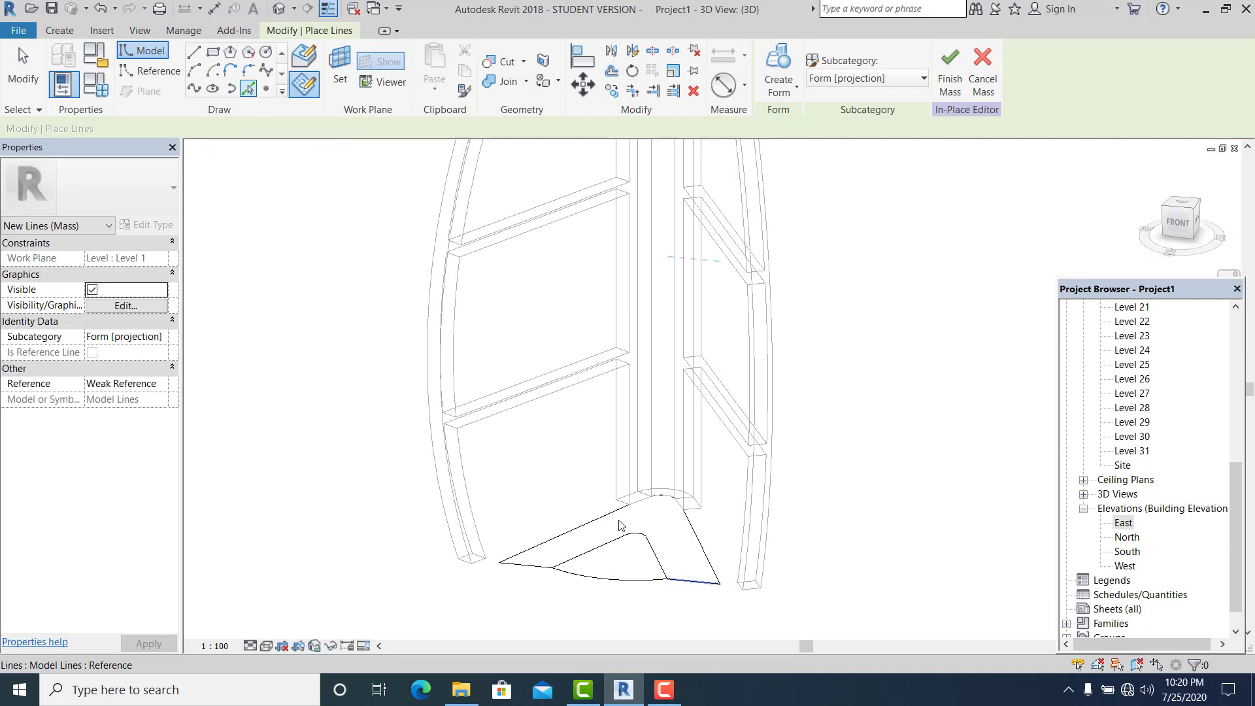
scroll(653, 516, "up", 4)
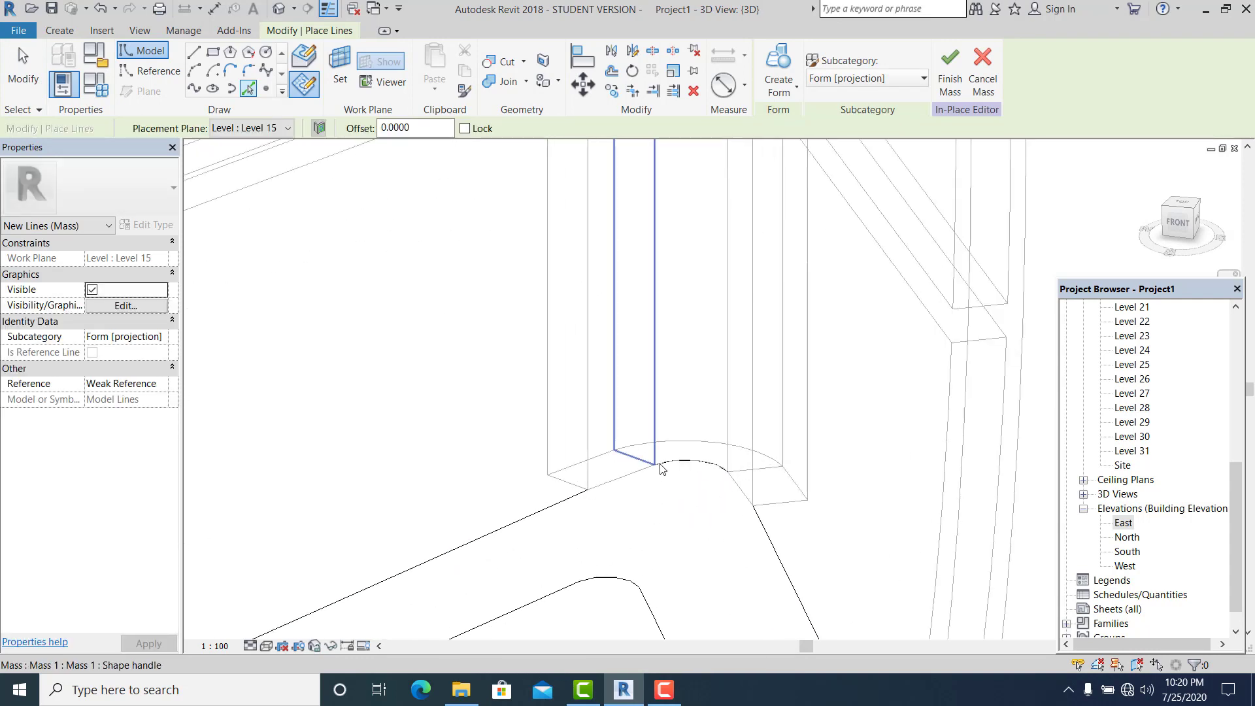
left_click(668, 466)
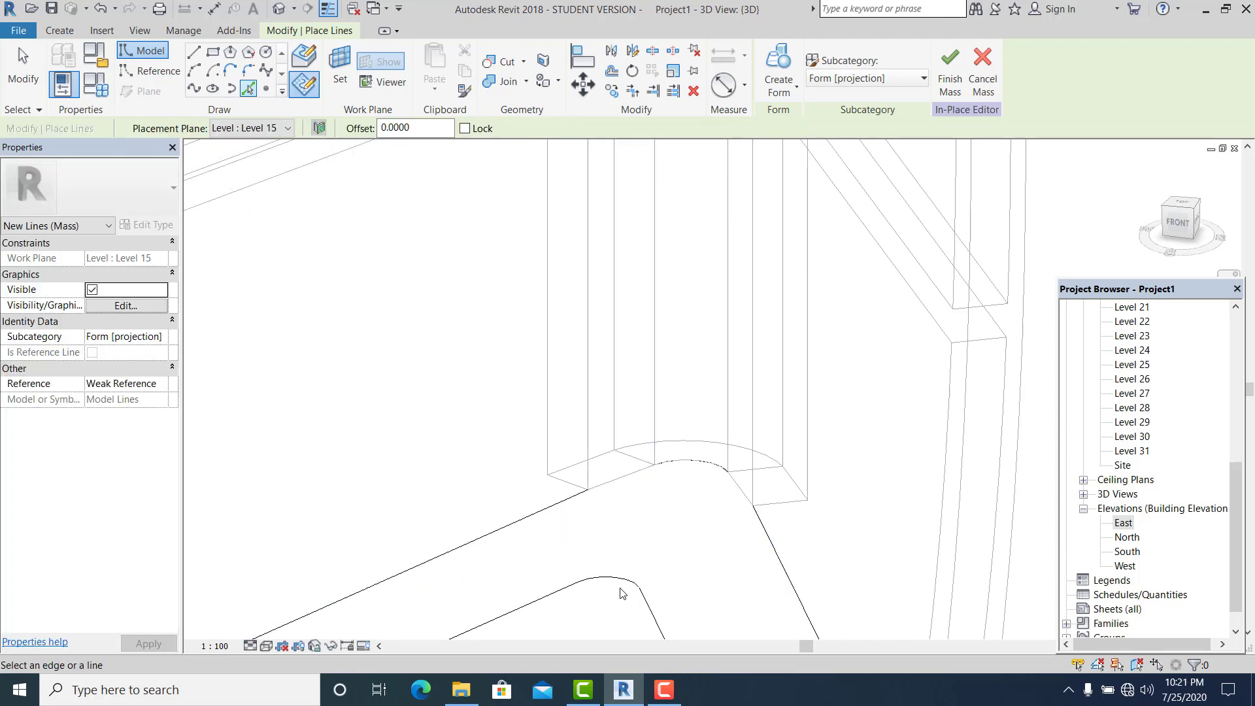
scroll(626, 489, "down", 1)
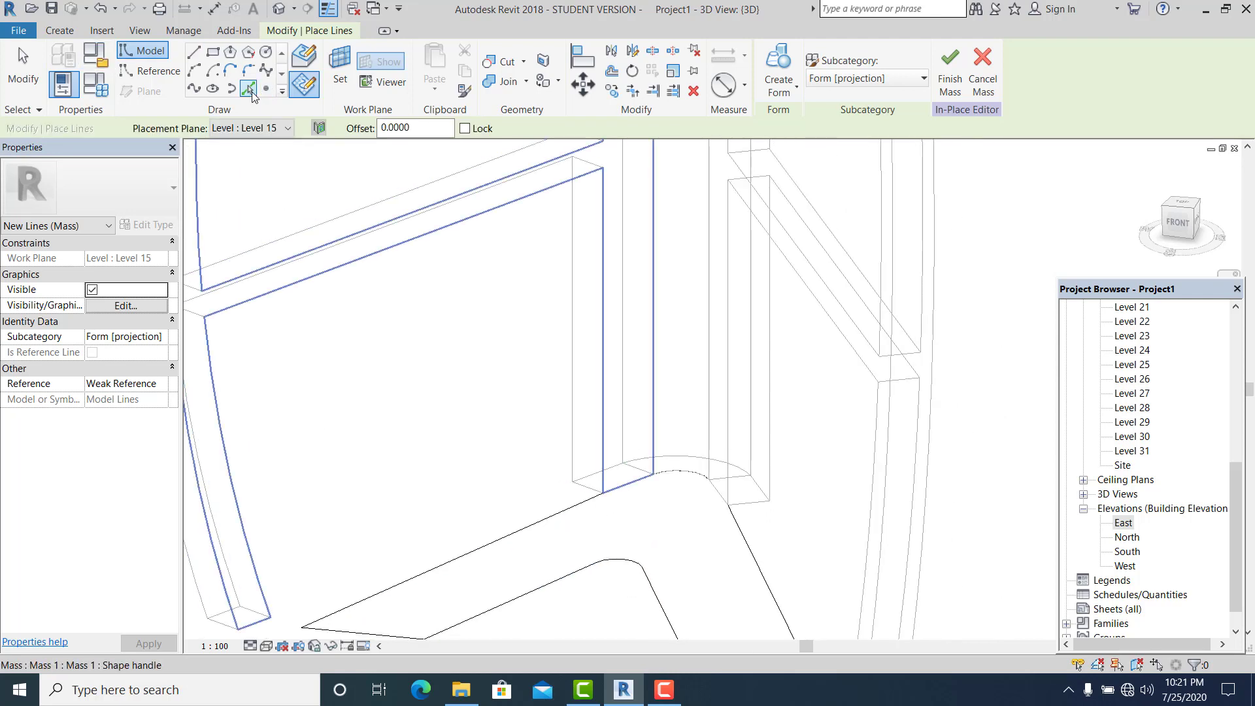
- Try to pick the frame's inner edges on both sides of the apex as lines on Level 1
left_click(251, 91)
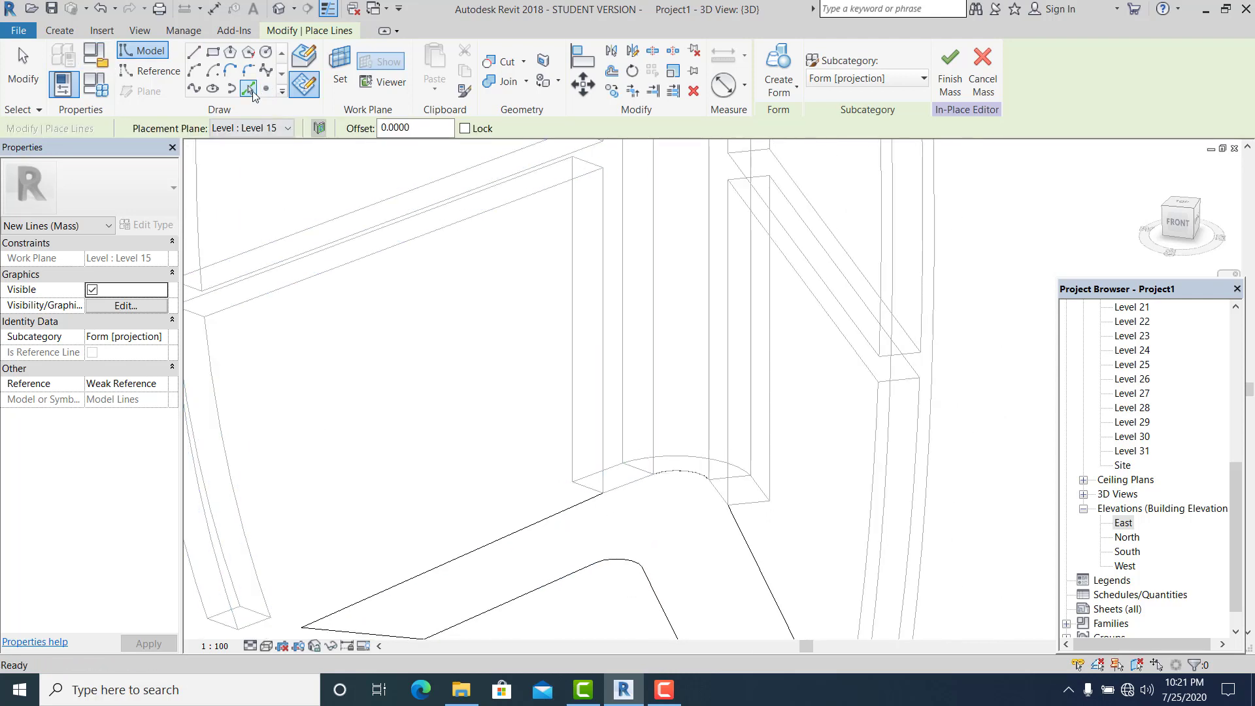
left_click(281, 130)
left_click(283, 145)
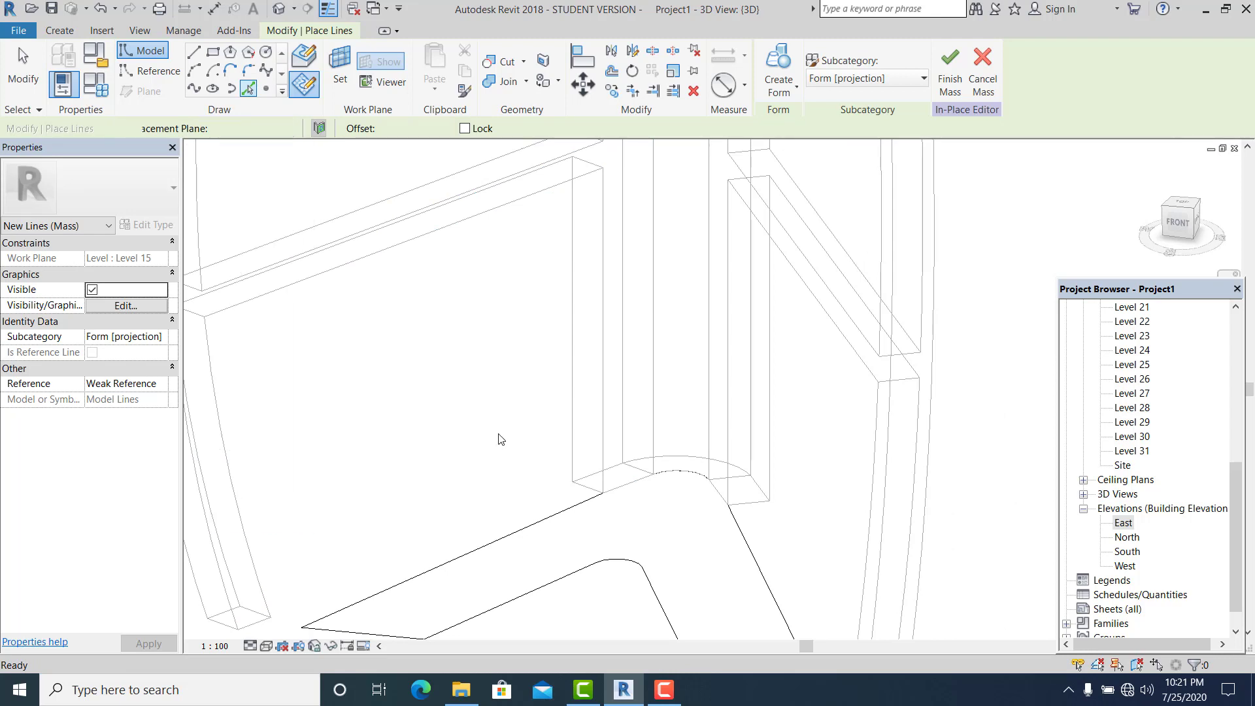
scroll(523, 451, "up", 2)
left_click(646, 500)
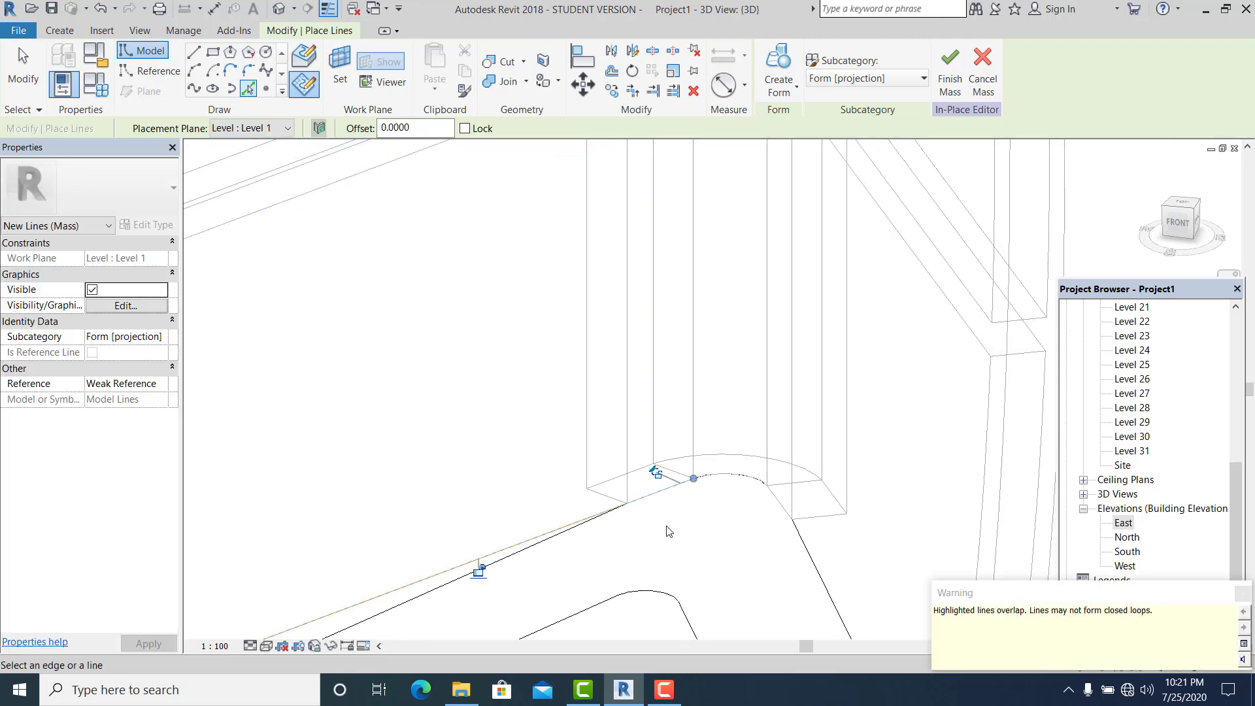
left_click(777, 503)
scroll(642, 520, "down", 1)
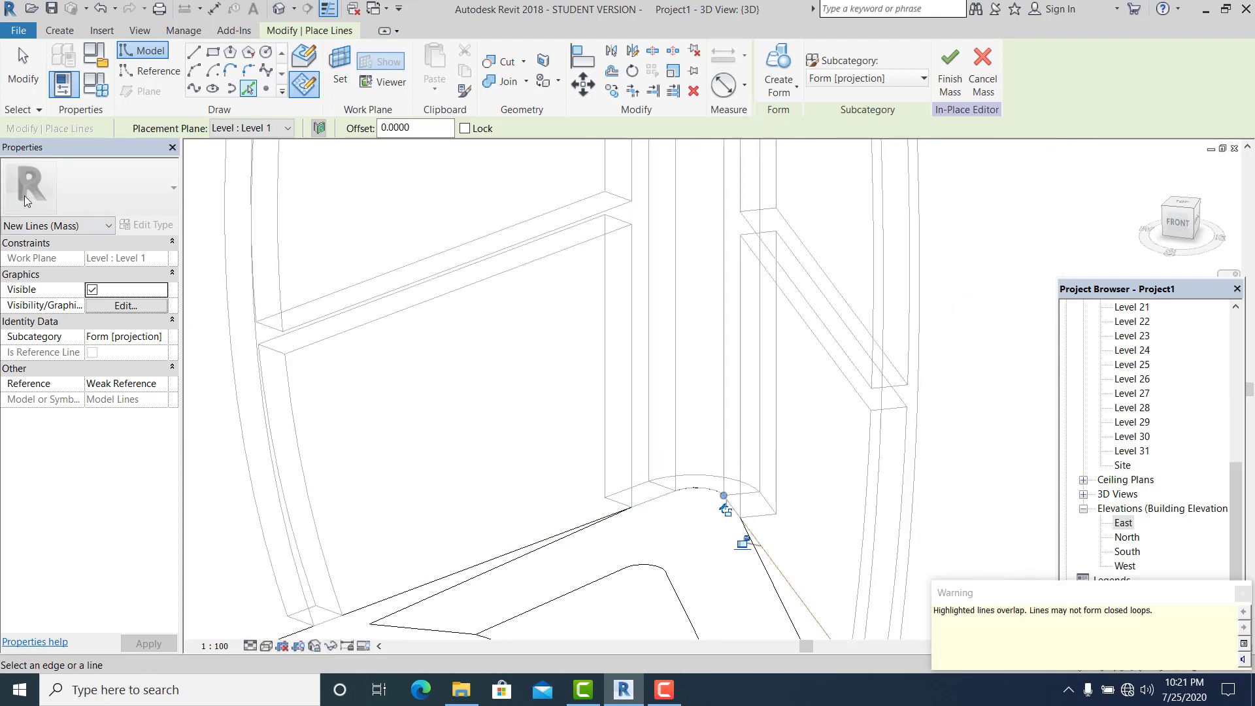
left_click(15, 88)
scroll(673, 550, "up", 3)
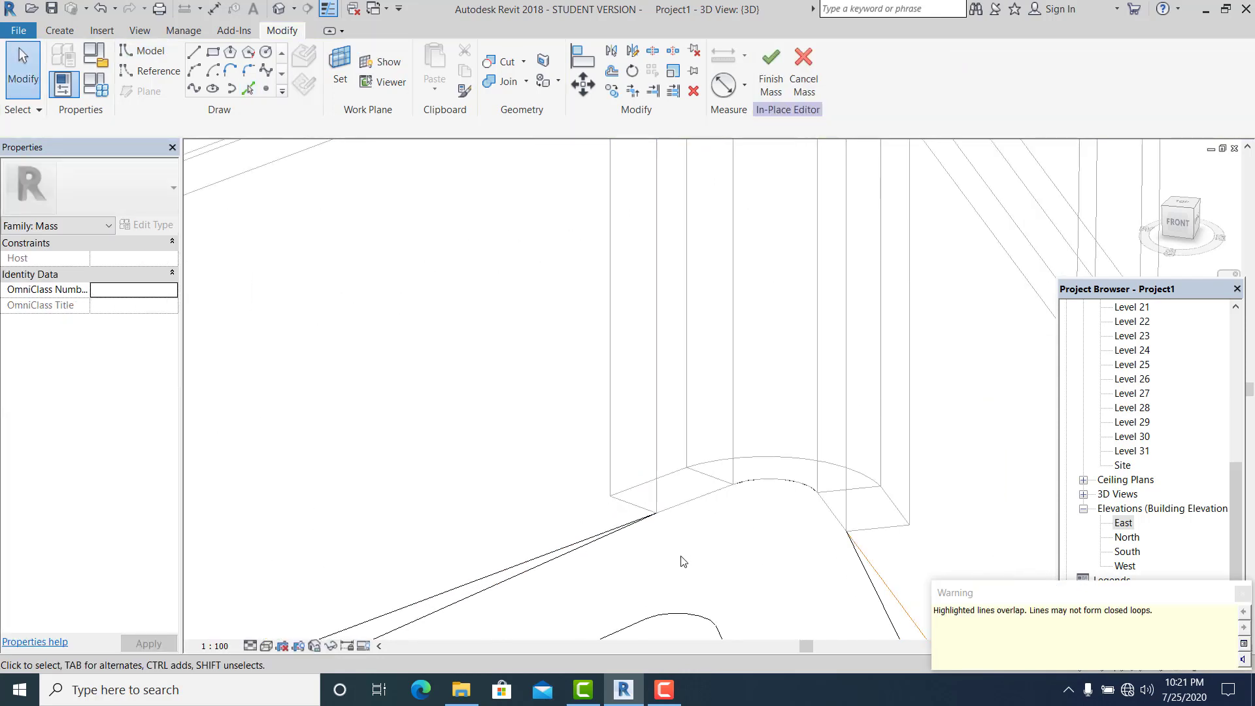
scroll(660, 528, "up", 1)
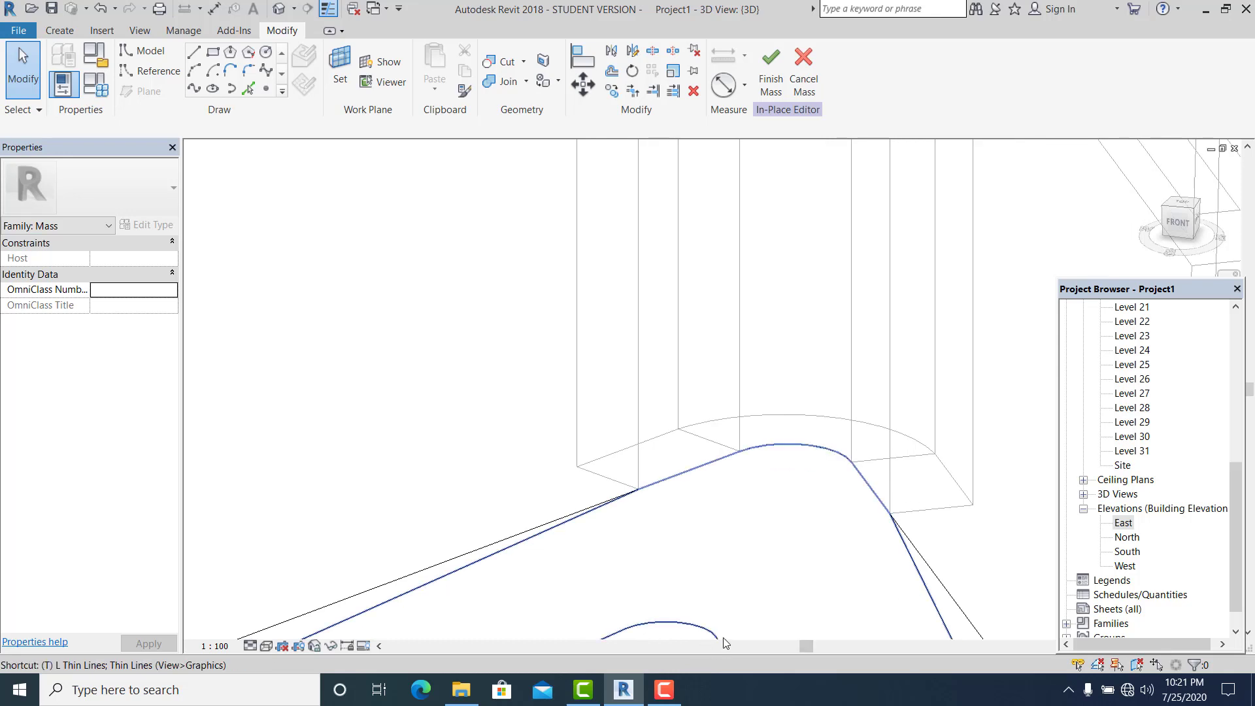
key("r")
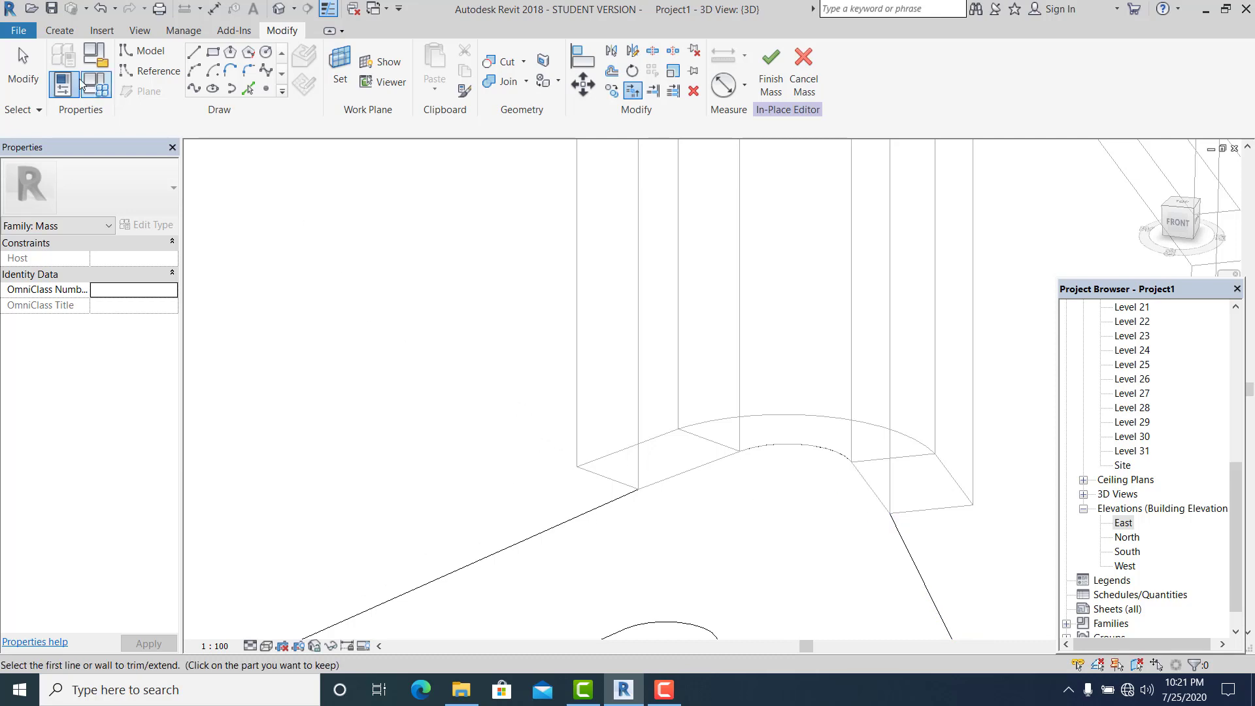
key("Escape")
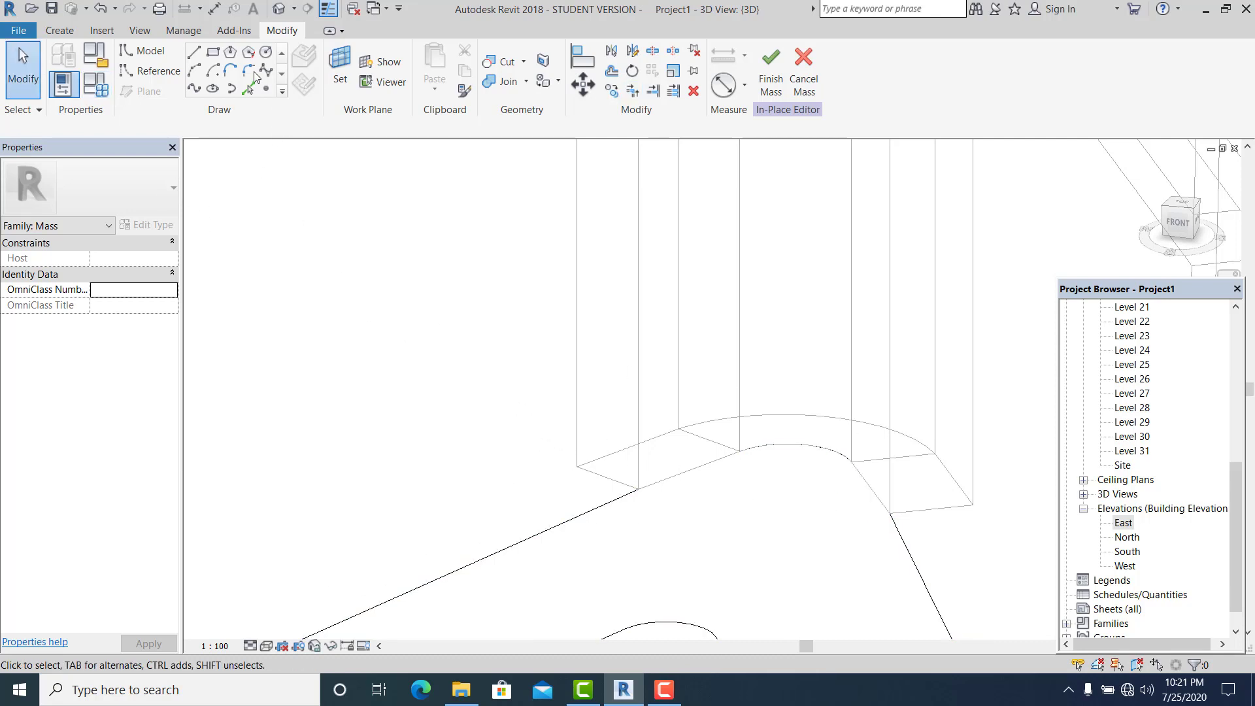
- Pick the frame's inner edges beside the apex as lines on Level 15, and end the command
left_click(250, 91)
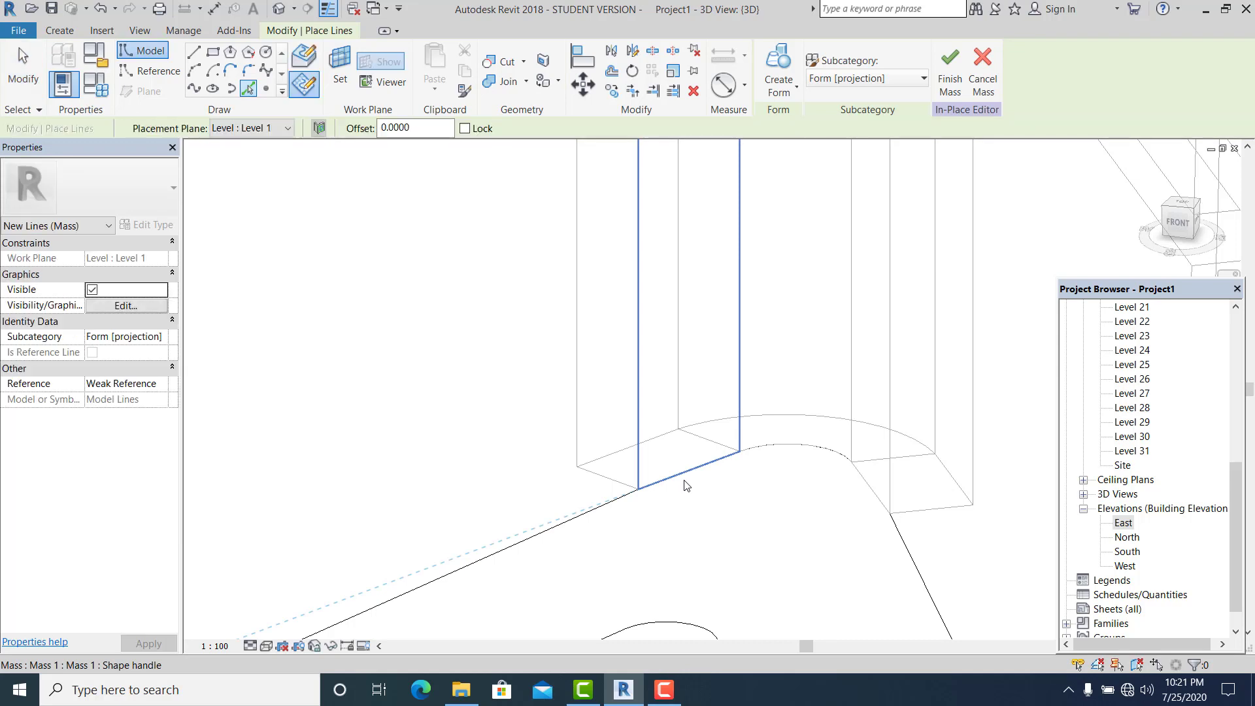
left_click(289, 128)
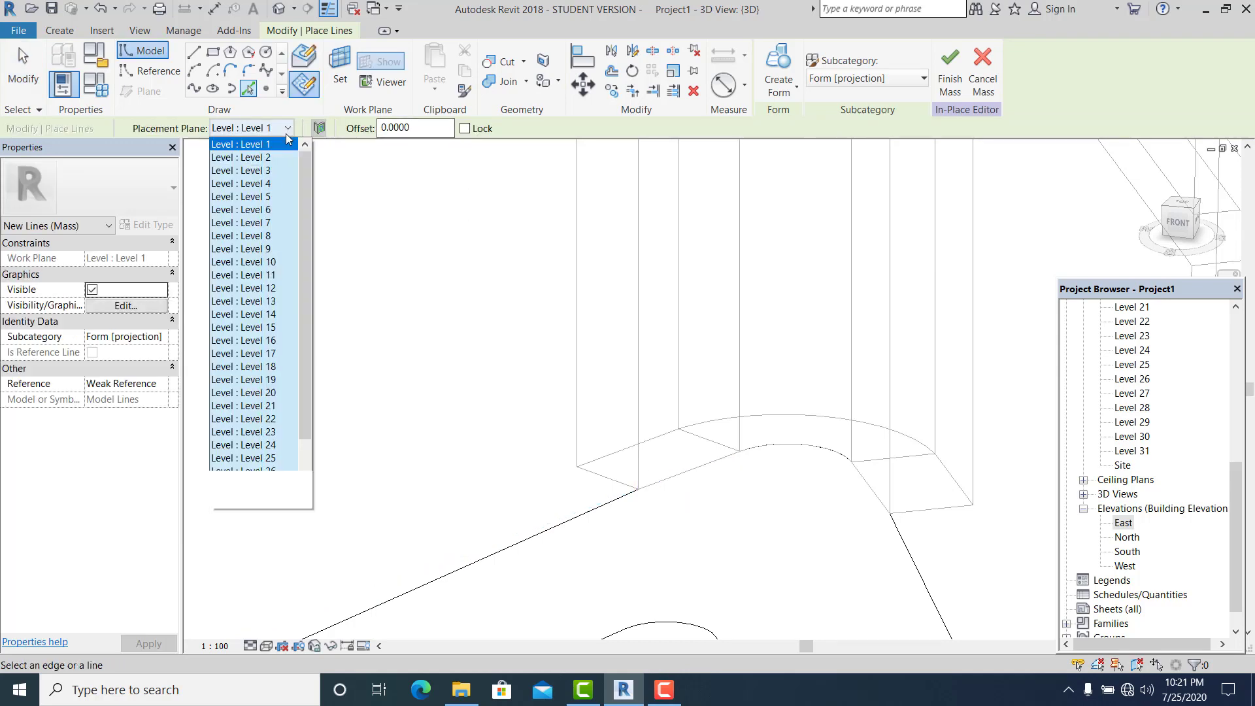
left_click(270, 327)
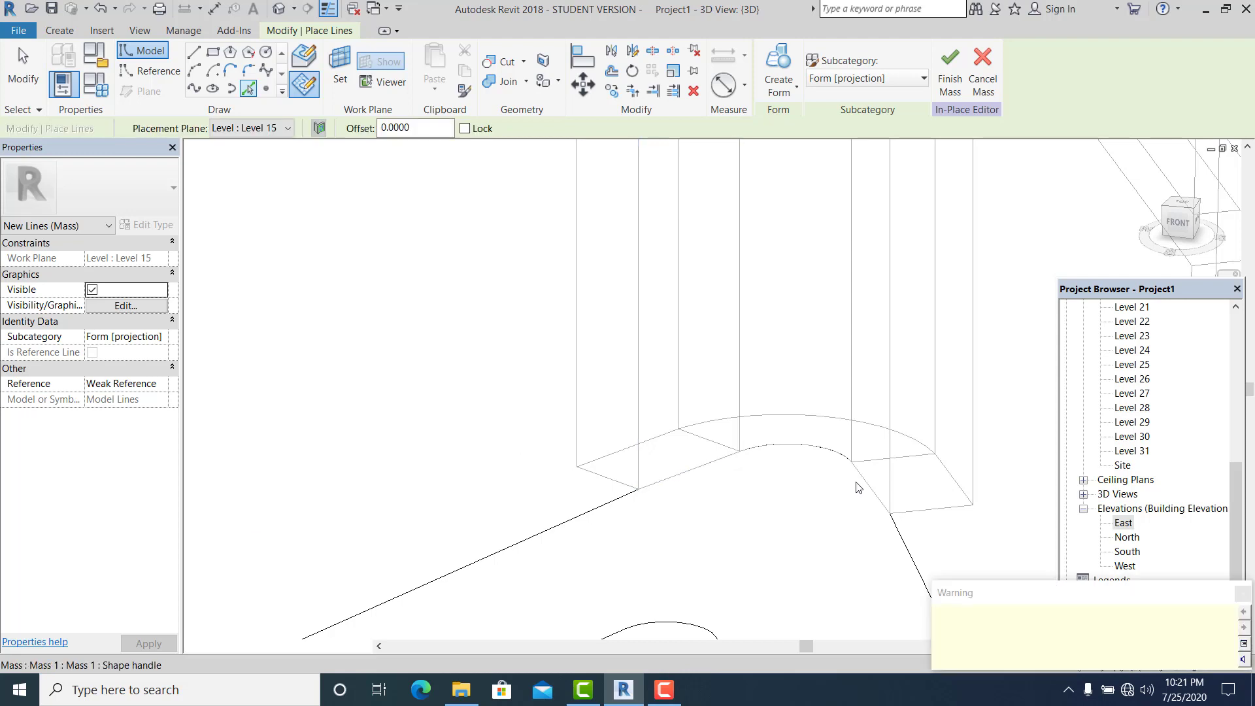
scroll(666, 383, "down", 2)
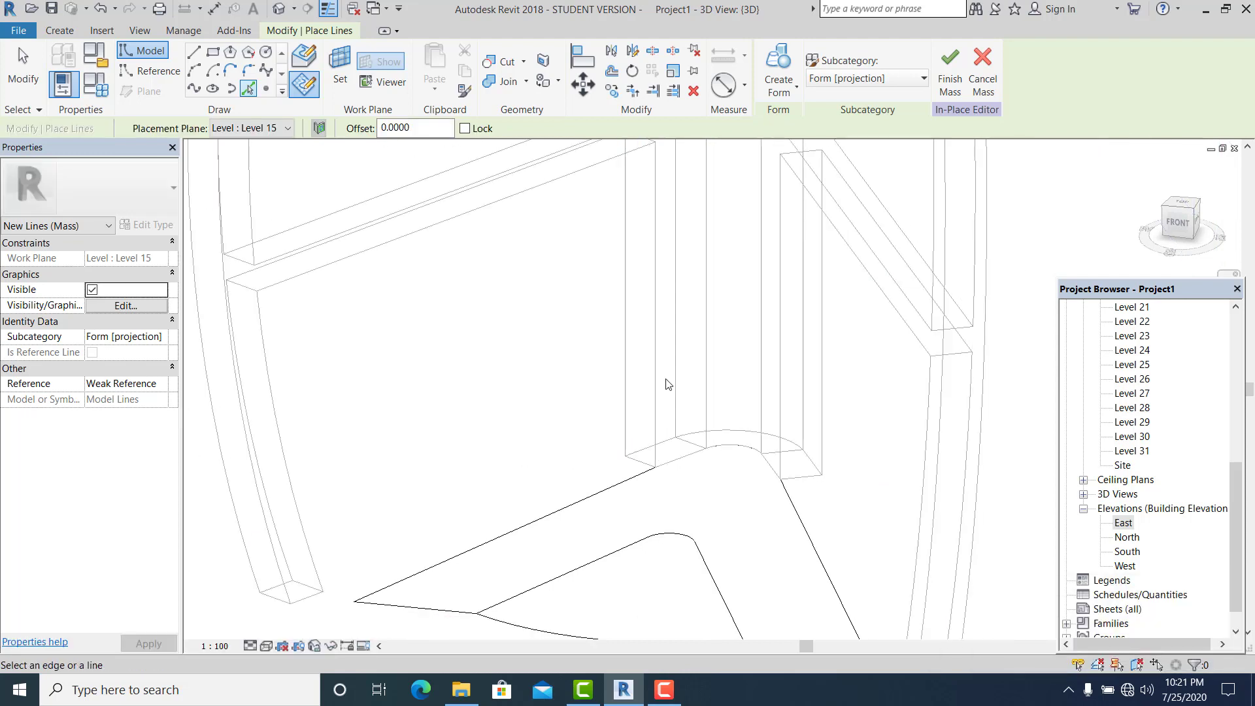
scroll(752, 438, "down", 3)
key("Escape")
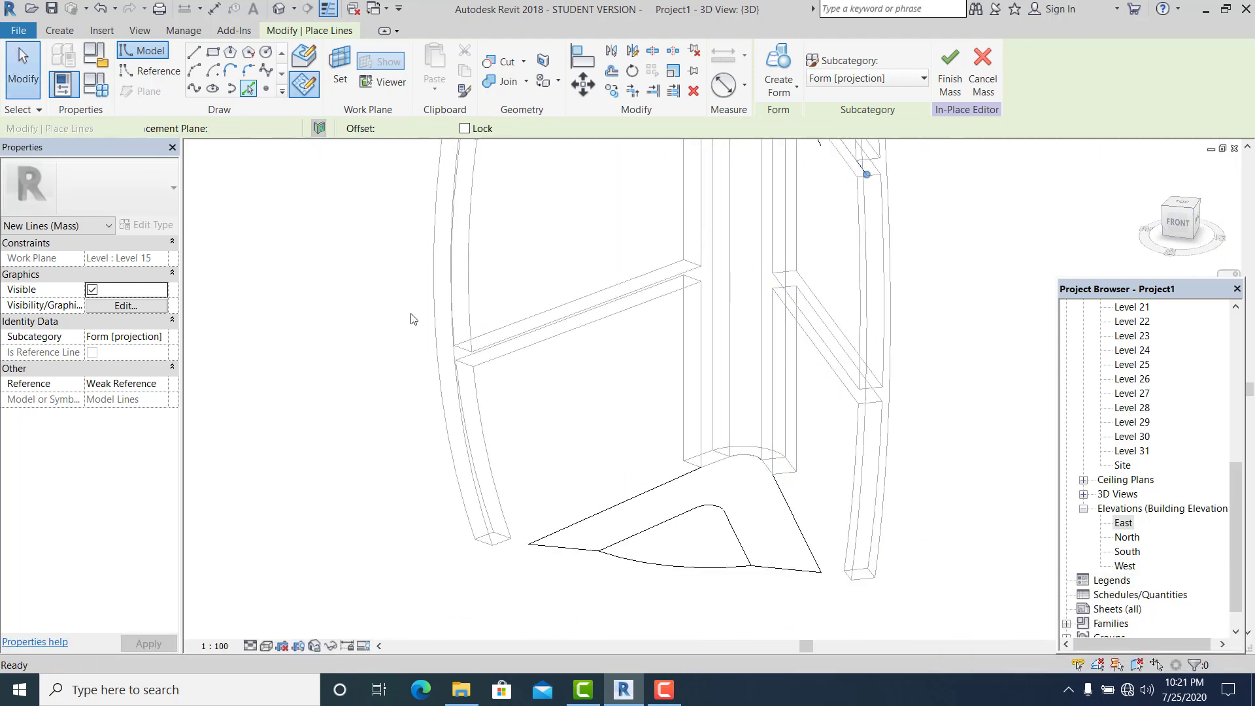
- Examine the line chains on Level 15 relative to the frame's crossbeams in the 3D view
scroll(706, 415, "down", 3)
middle_click_drag(793, 535, 810, 521, "shift")
scroll(766, 221, "up", 2)
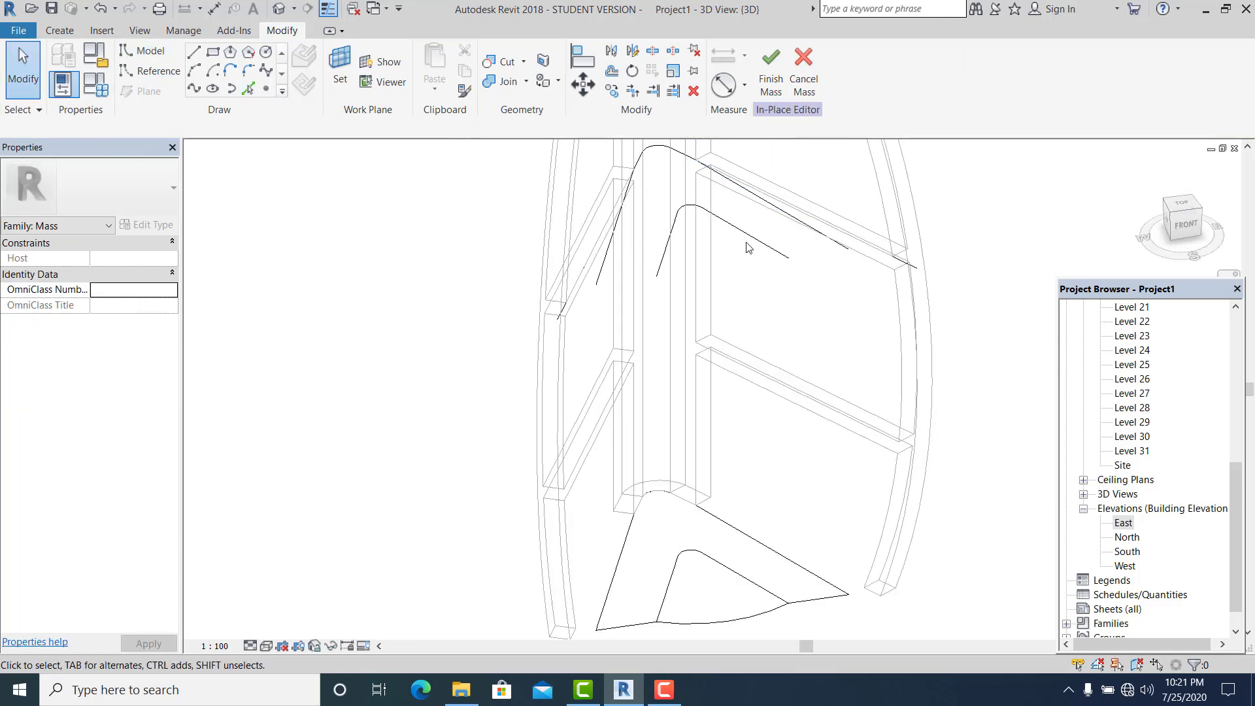
middle_click_drag(749, 247, 618, 264, "shift")
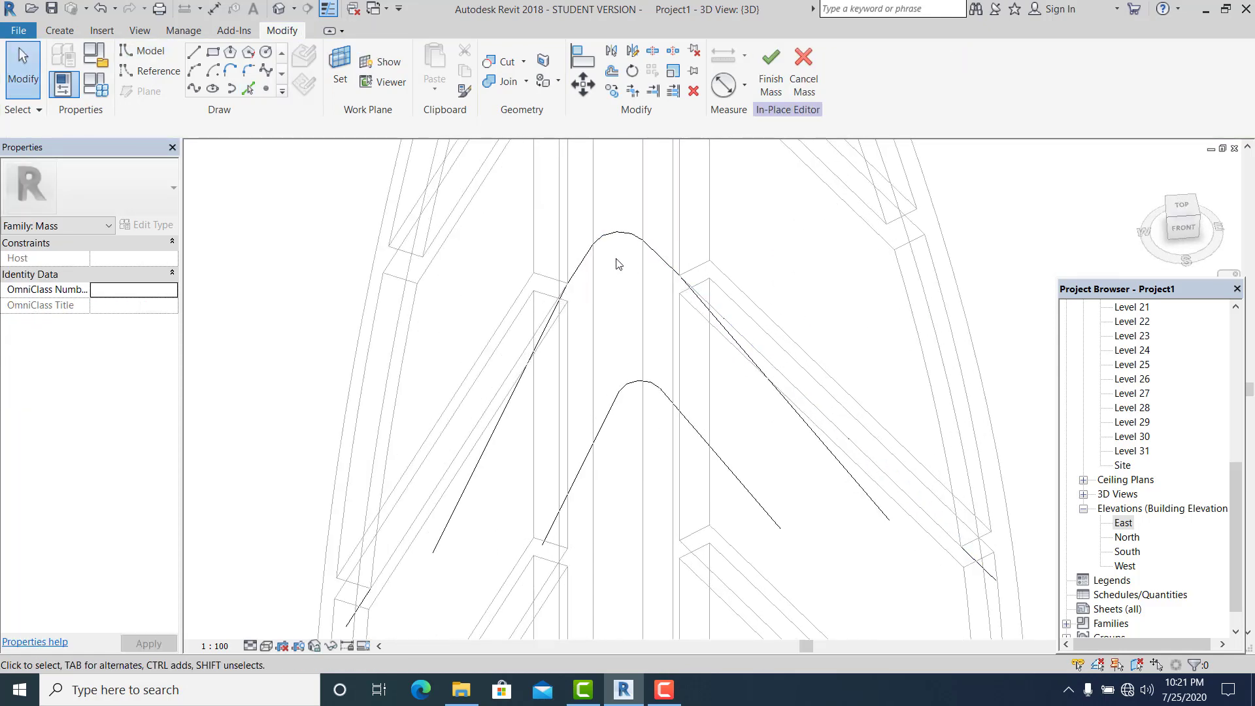
key("Tab")
left_click(621, 242)
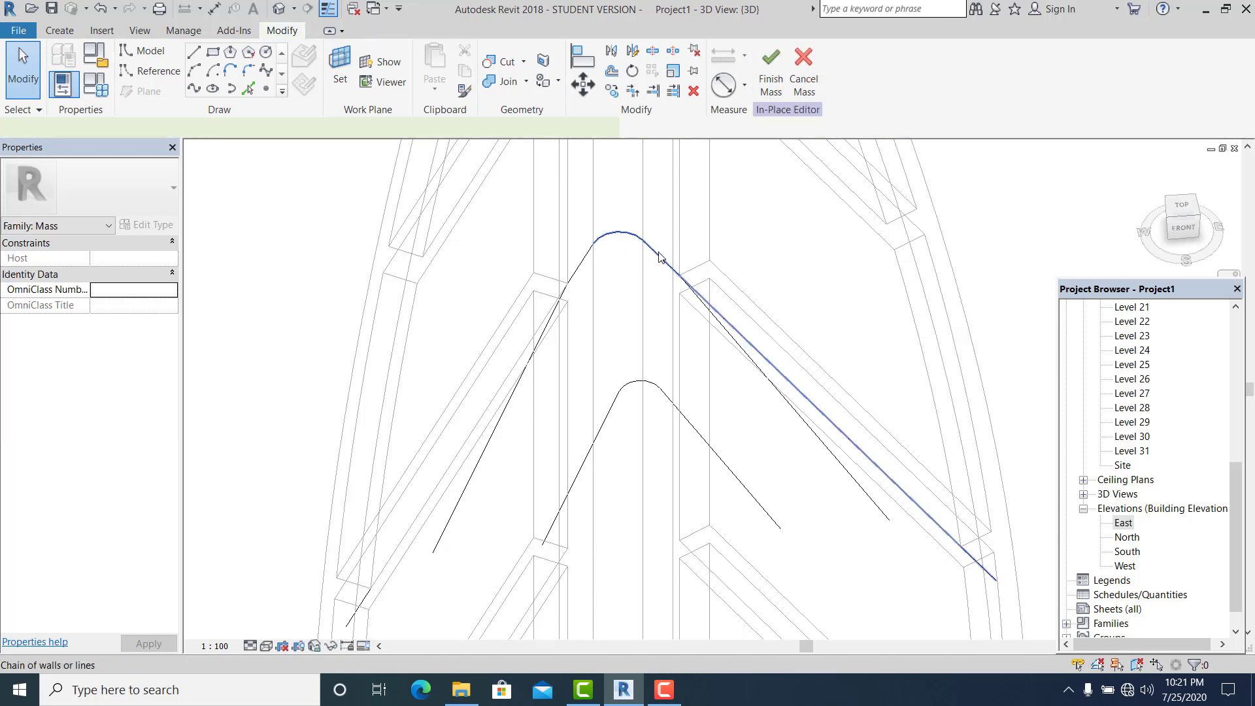
scroll(671, 327, "down", 4)
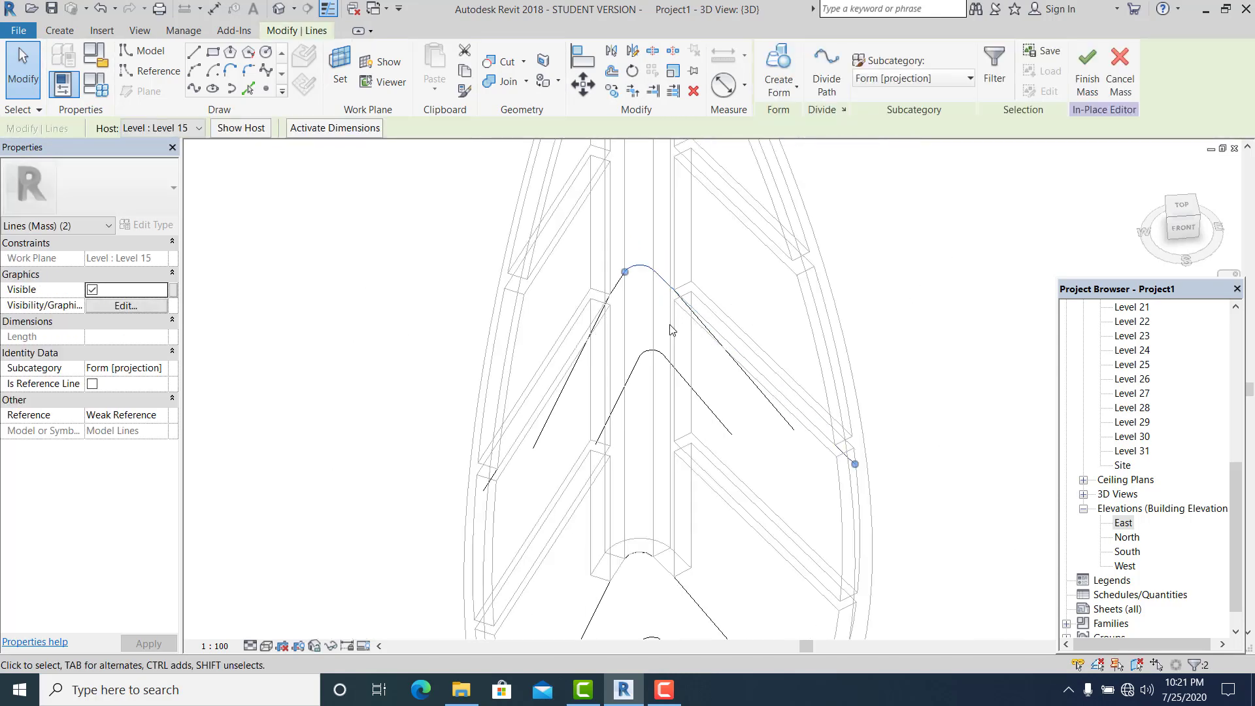
left_click(860, 406)
scroll(834, 466, "up", 2)
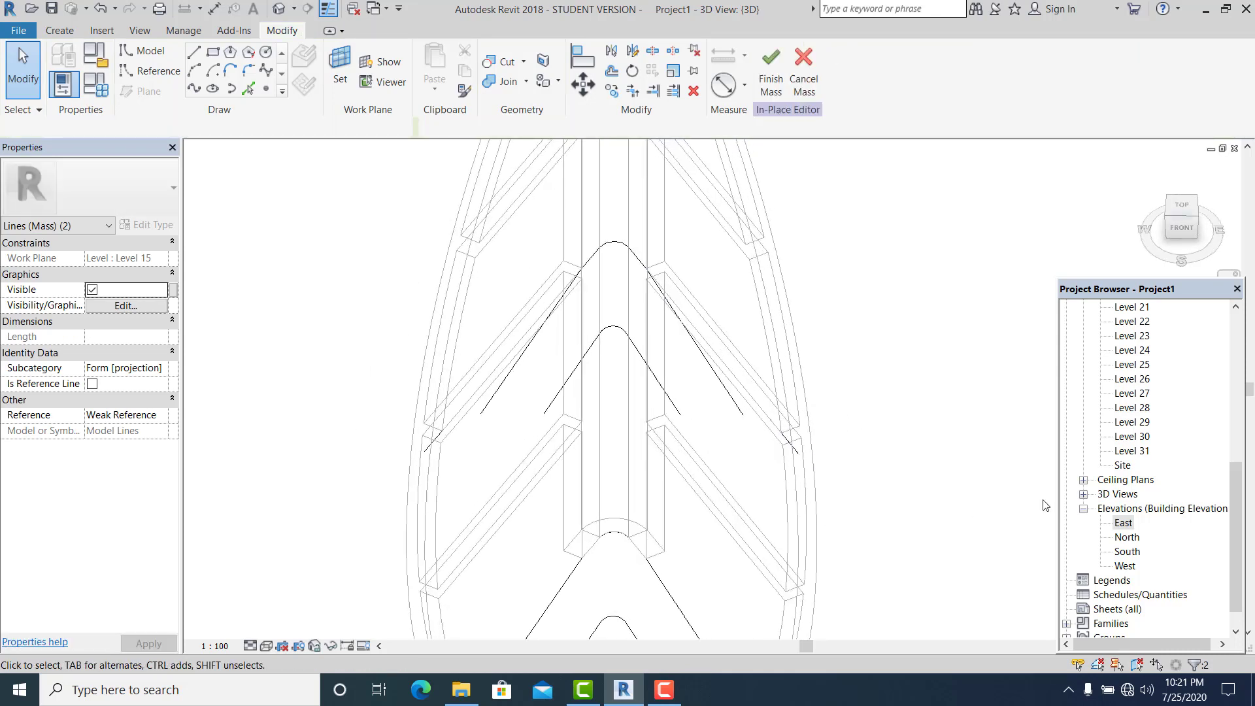
- Open the Level 15 floor plan at the lower ends of the profile's sloped lines
scroll(1115, 407, "up", 1)
scroll(1116, 406, "up", 4)
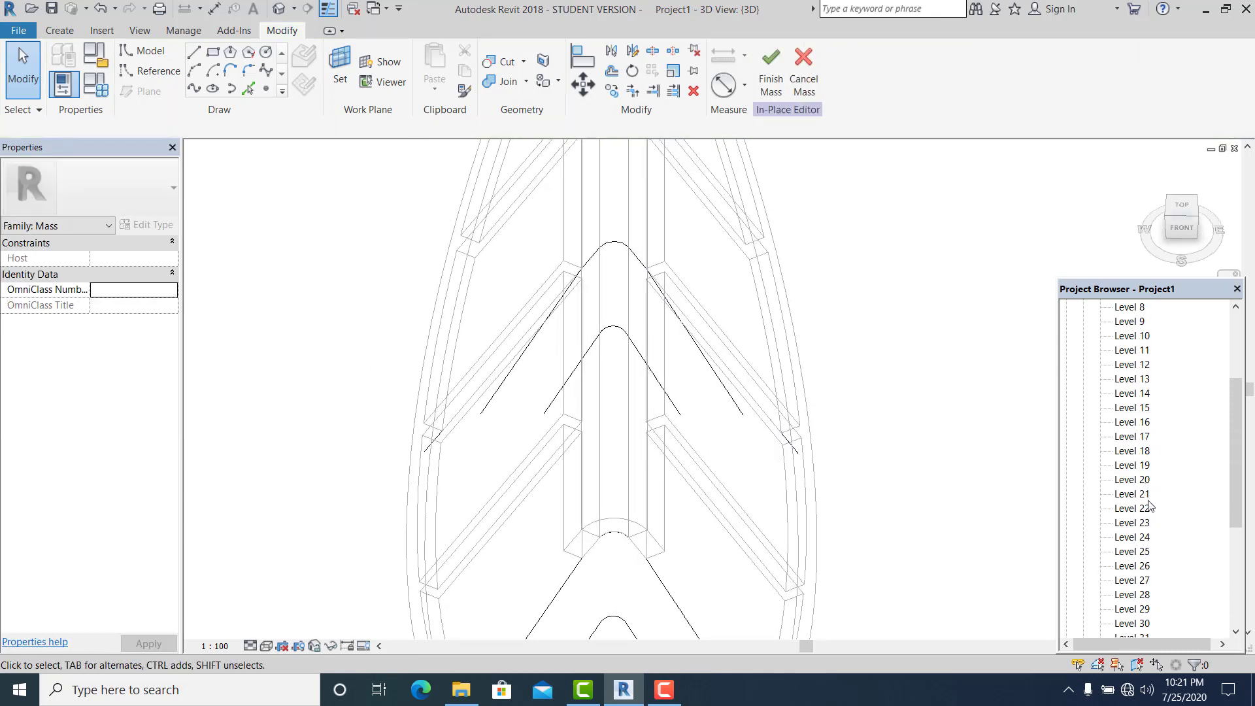
double_click(1138, 409)
scroll(719, 508, "up", 3)
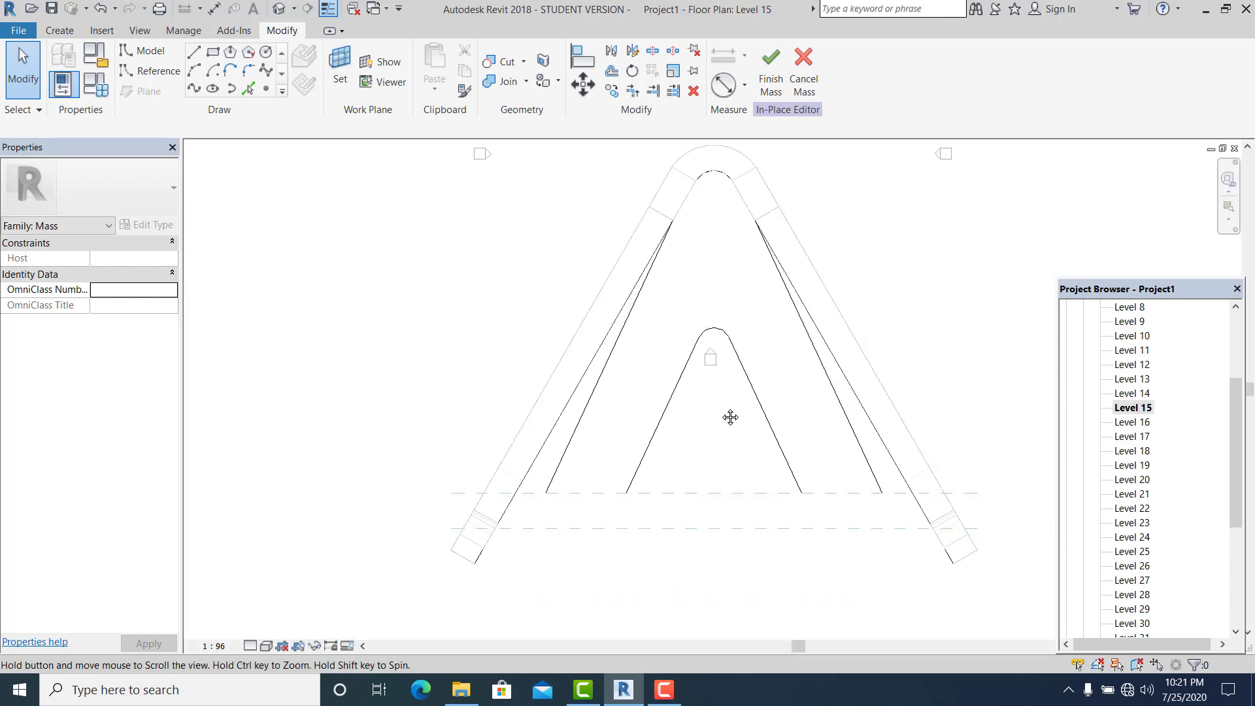
scroll(624, 481, "down", 1)
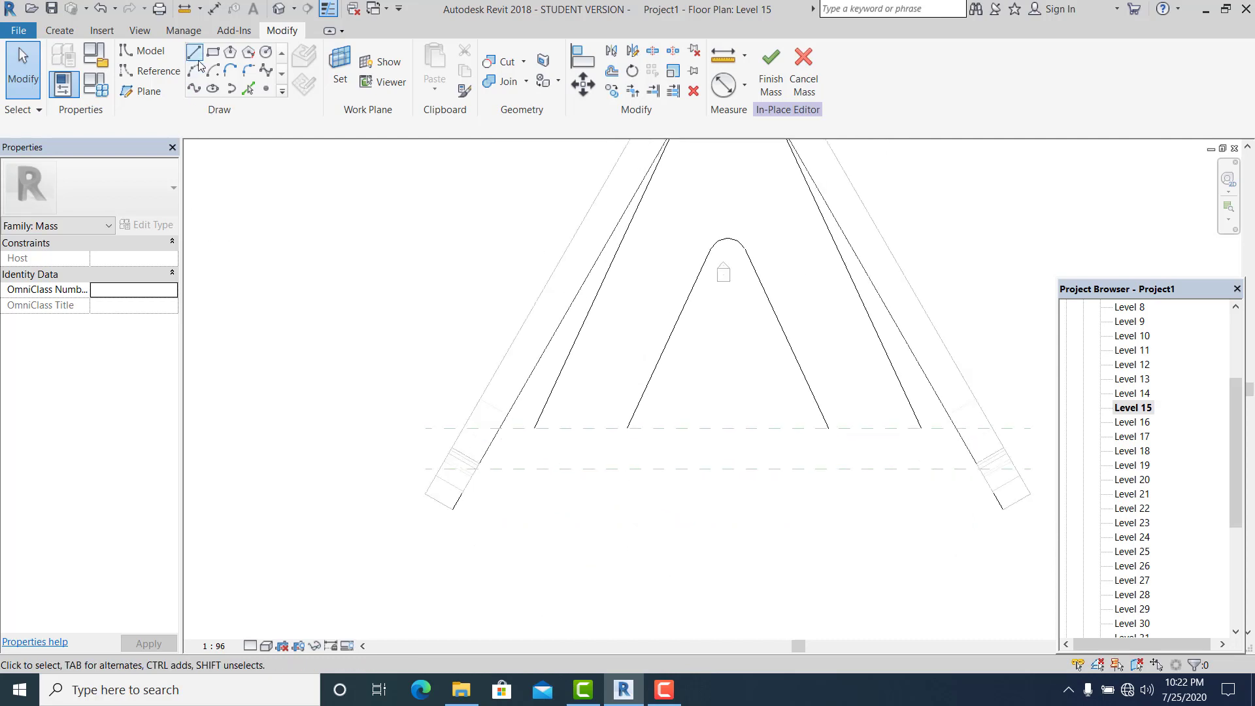
- Draw a short horizontal line along the lower reference plane under the left leg of the profile
key("l")
key("i")
left_click(617, 468)
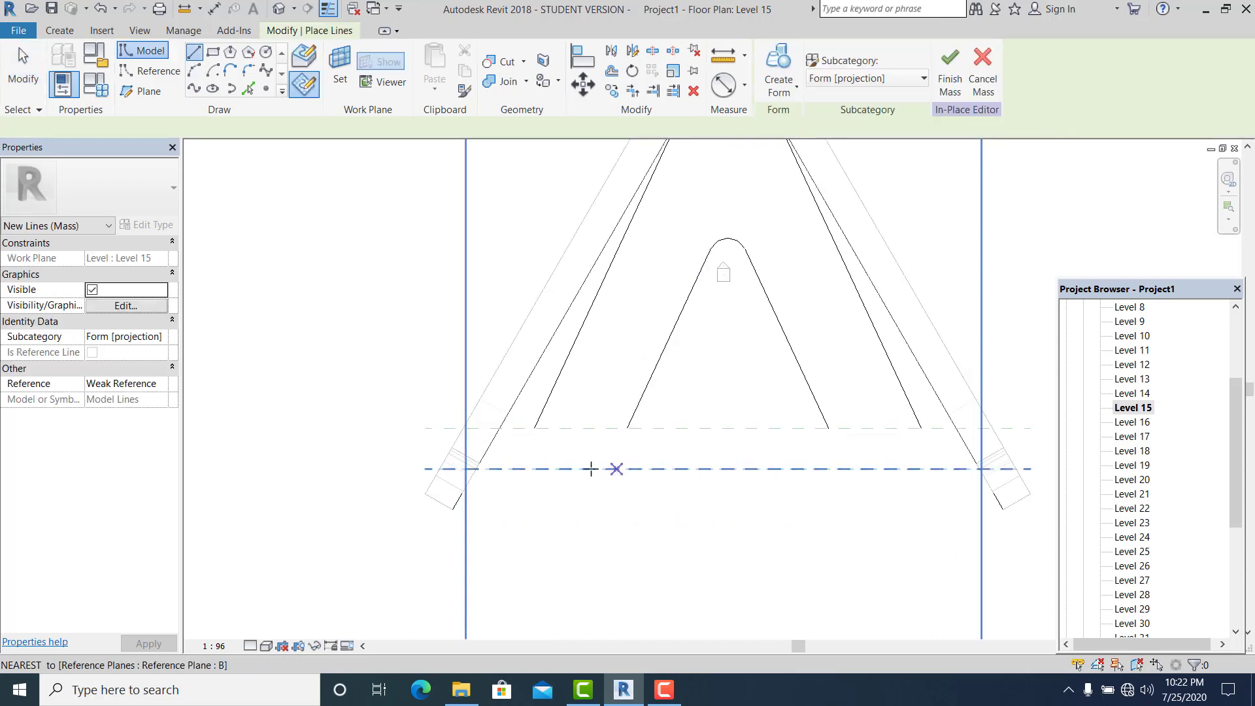
left_click(529, 468)
key("Escape")
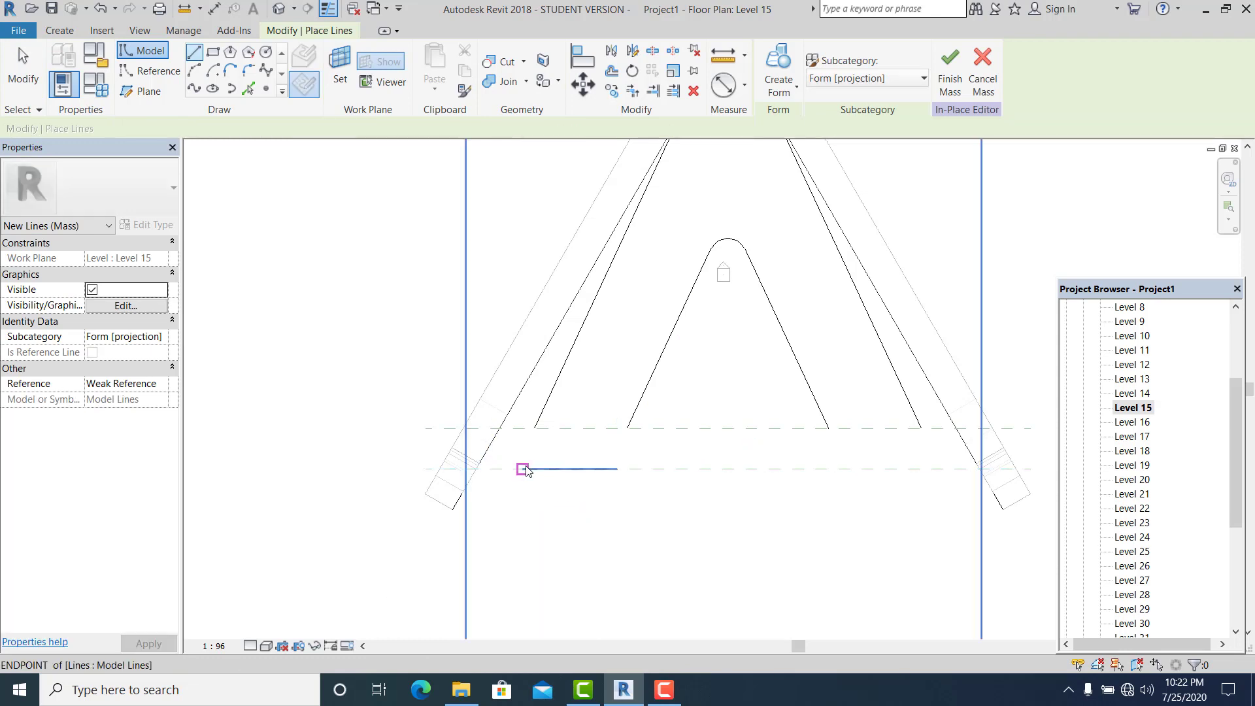
key("Escape")
- Trim the left leg's outer and inner sloped lines to the short horizontal line, closing its lower end
key("t")
key("r")
left_click(537, 469)
left_click(550, 428)
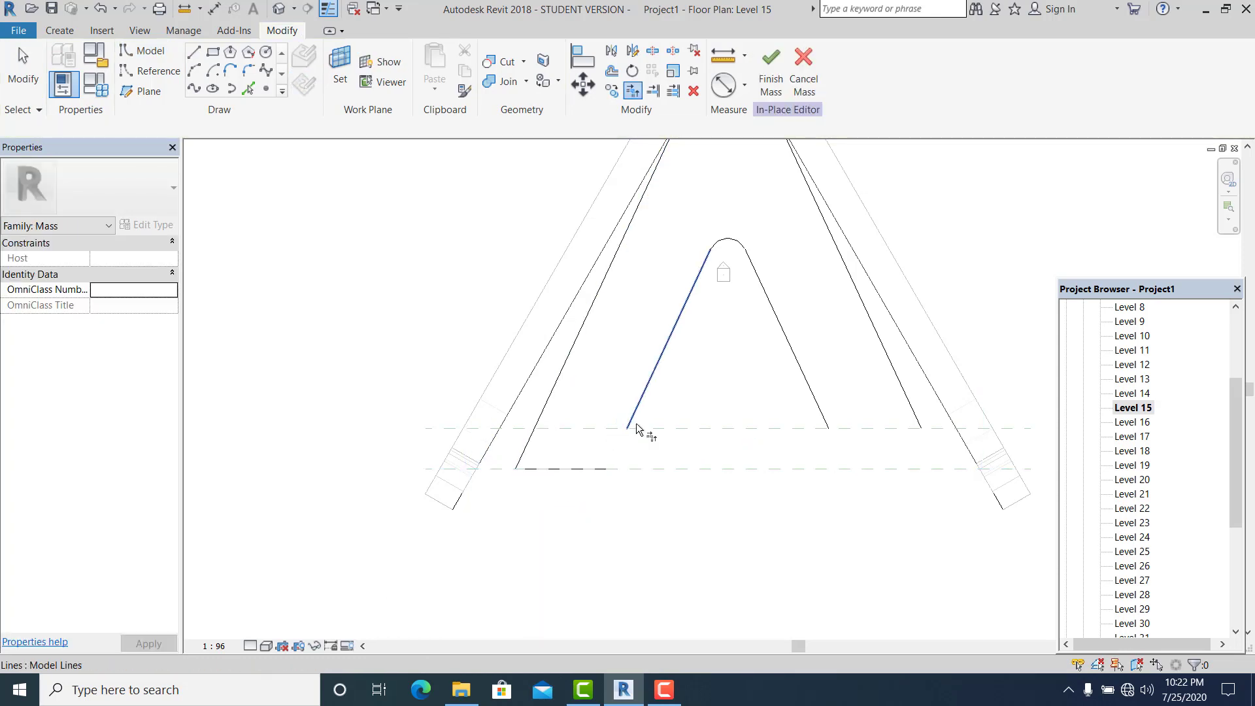
left_click(633, 425)
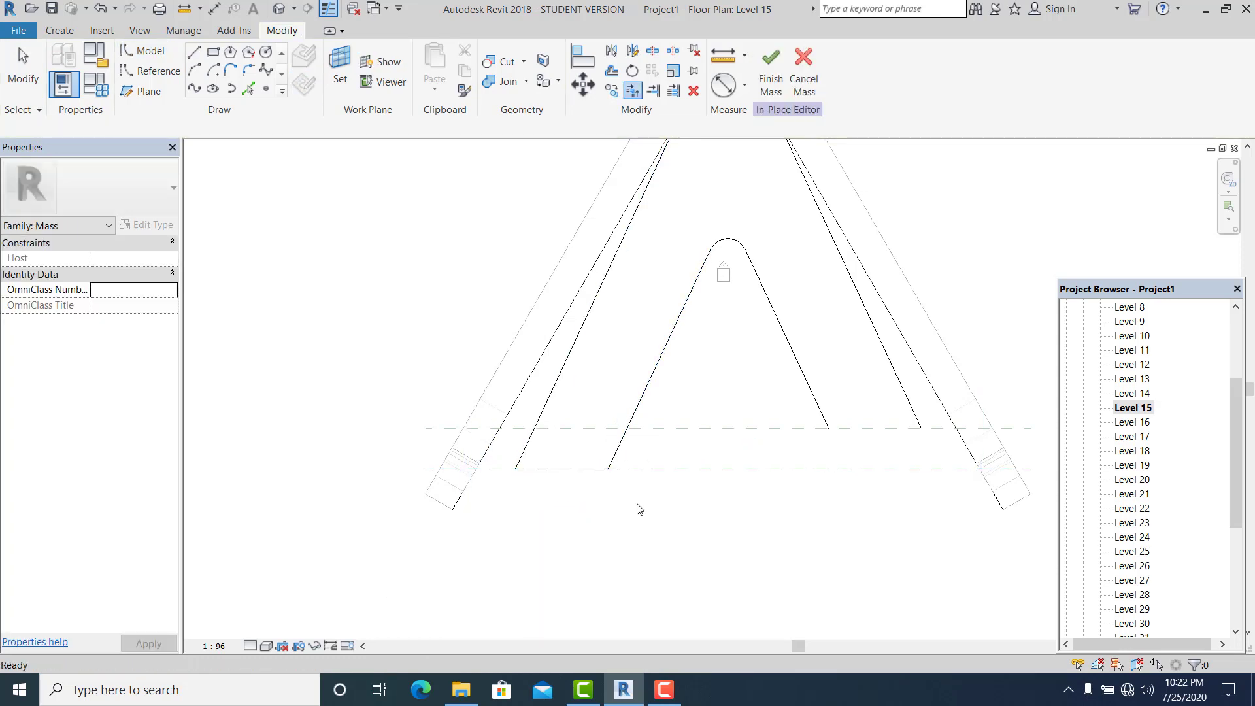
- Mirror a copy of the short horizontal line under the left leg to the right leg about the profile's vertical centre axis
left_click(574, 470)
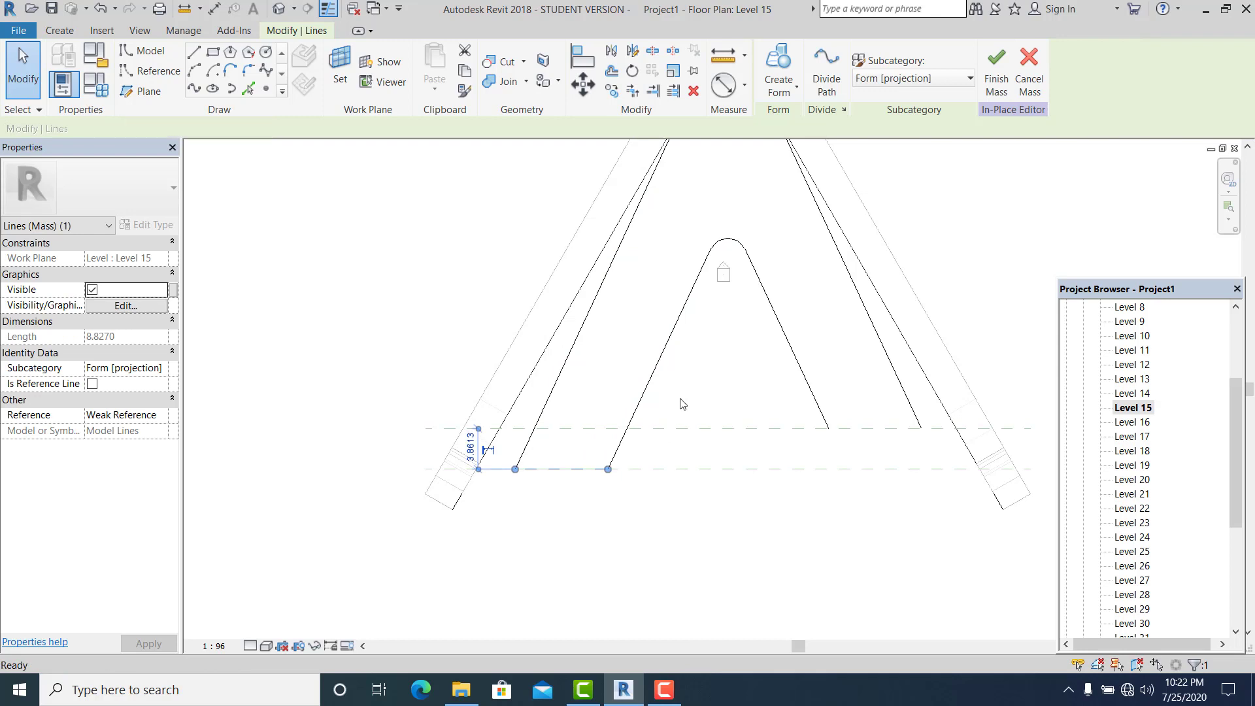
left_click(716, 300)
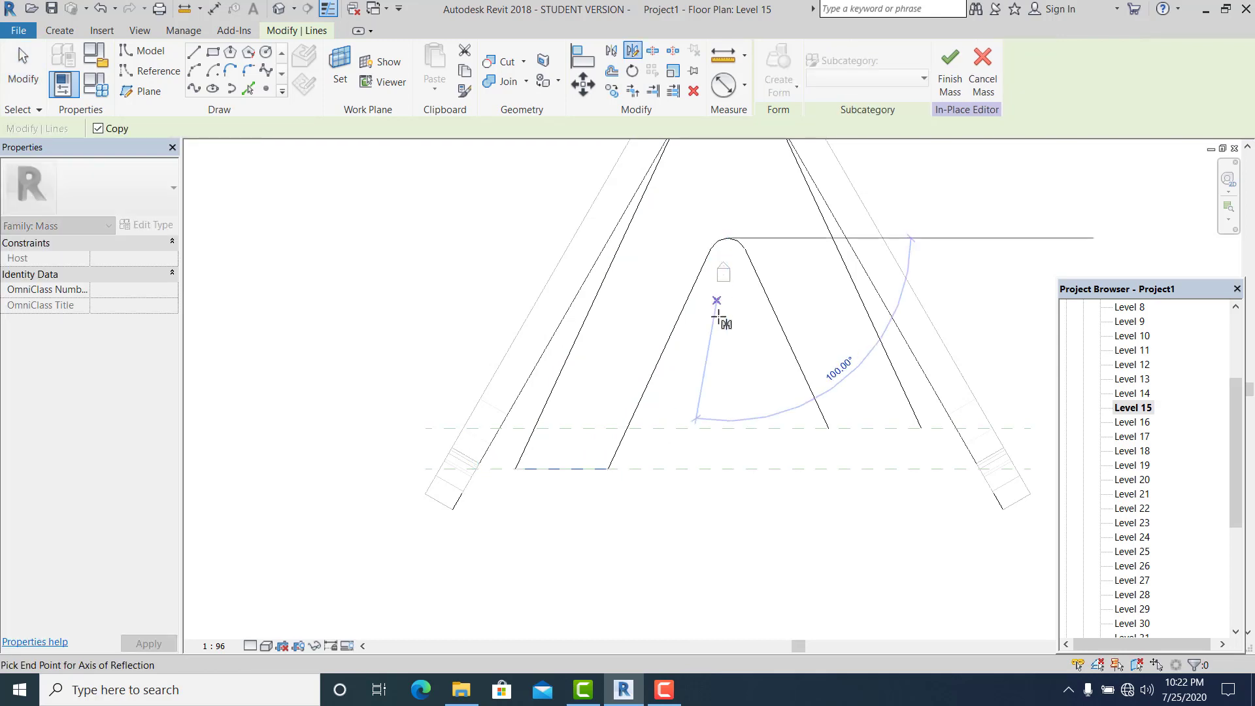
left_click(728, 329)
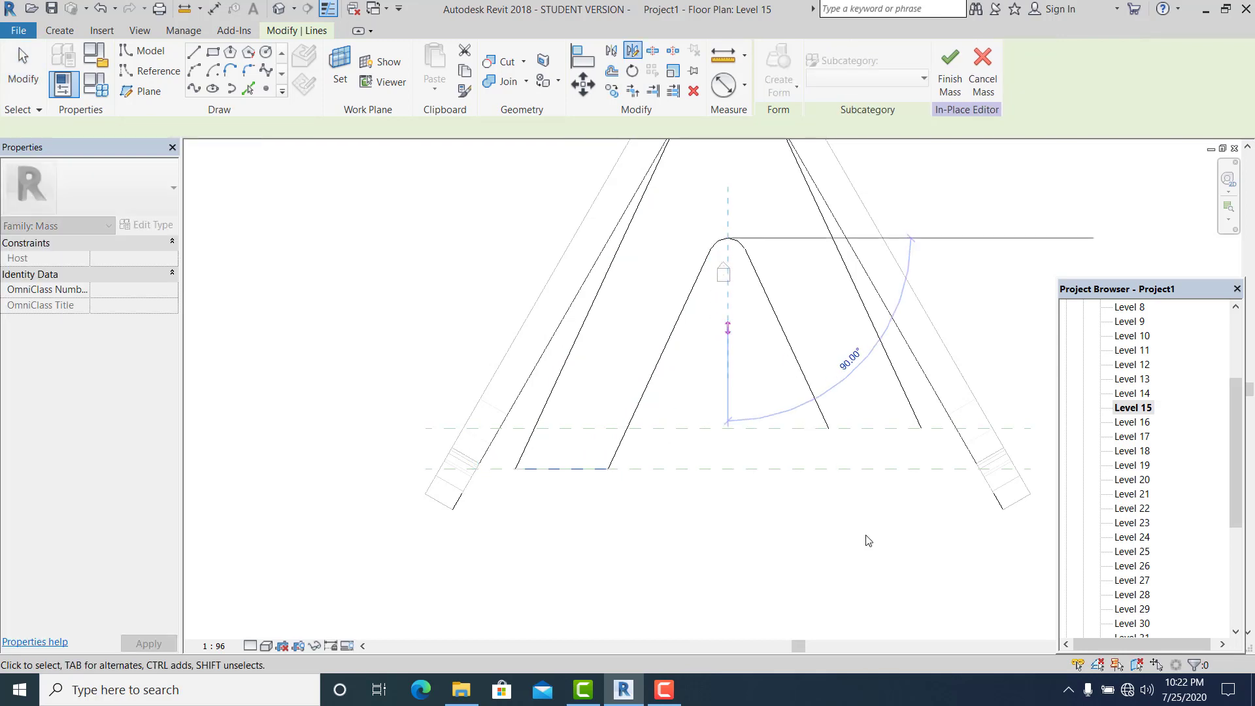
key("Escape")
- Trim the right leg's outer and inner sloped lines to the mirrored horizontal line, closing its lower end
key("t")
key("r")
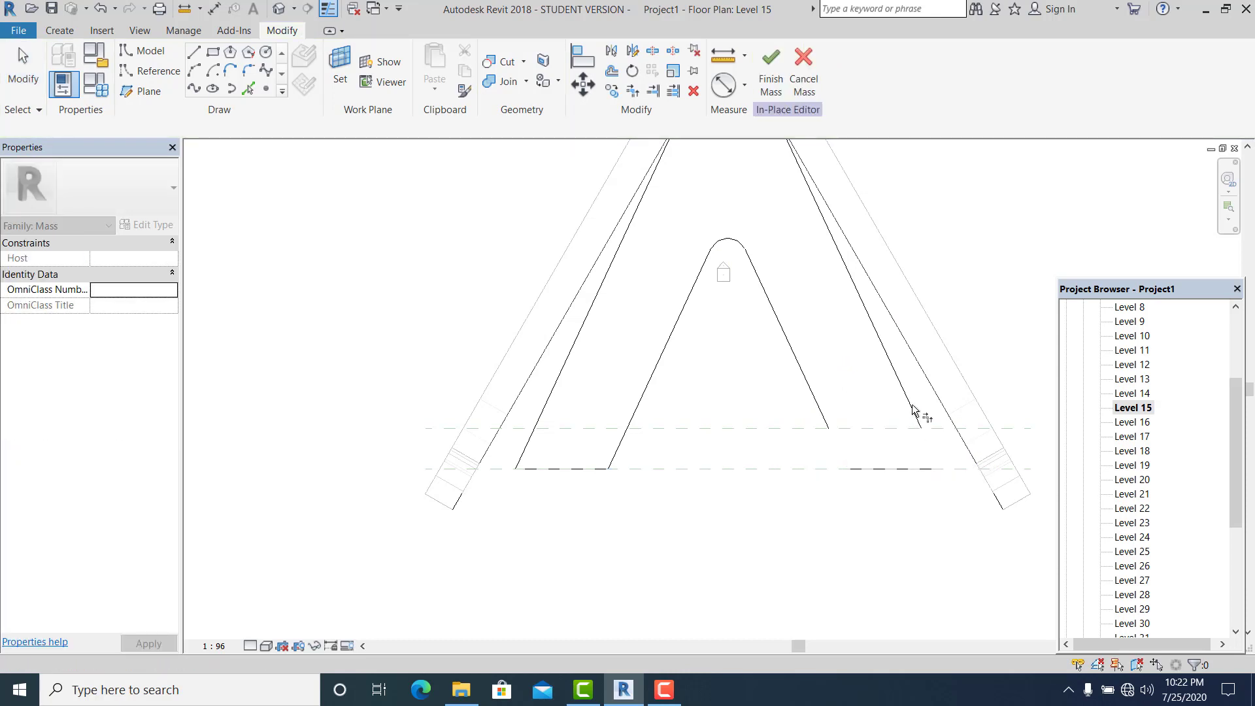
left_click(914, 415)
left_click(901, 469)
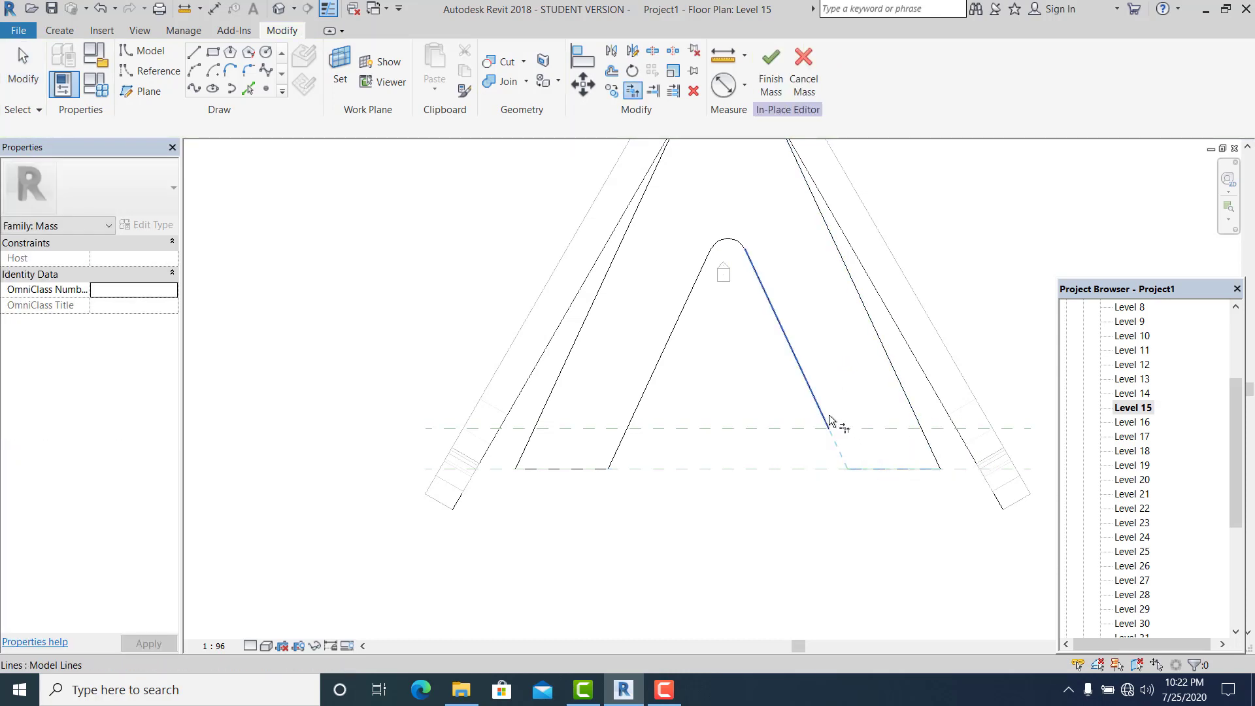
key("Escape")
key("Escape")
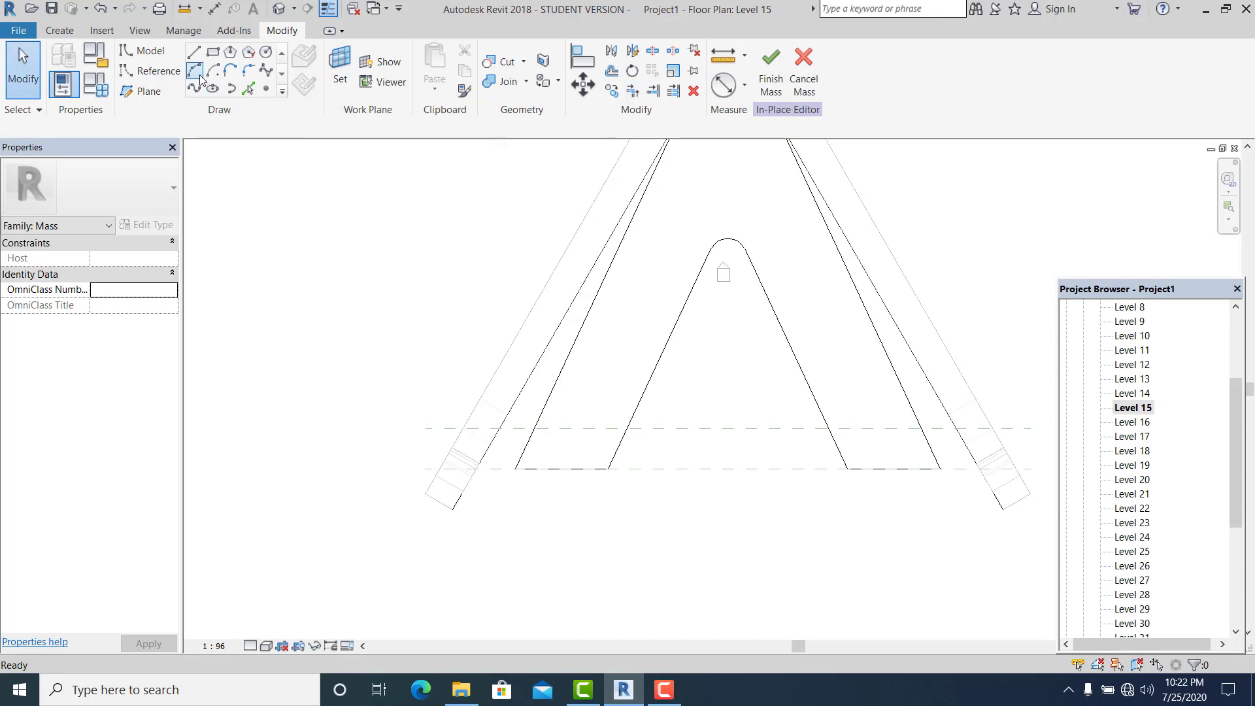
- Draw a downward-bulging arc with a radius of about 20.9 between the inner lower corners of the profile's two legs
left_click(609, 469)
left_click(847, 468)
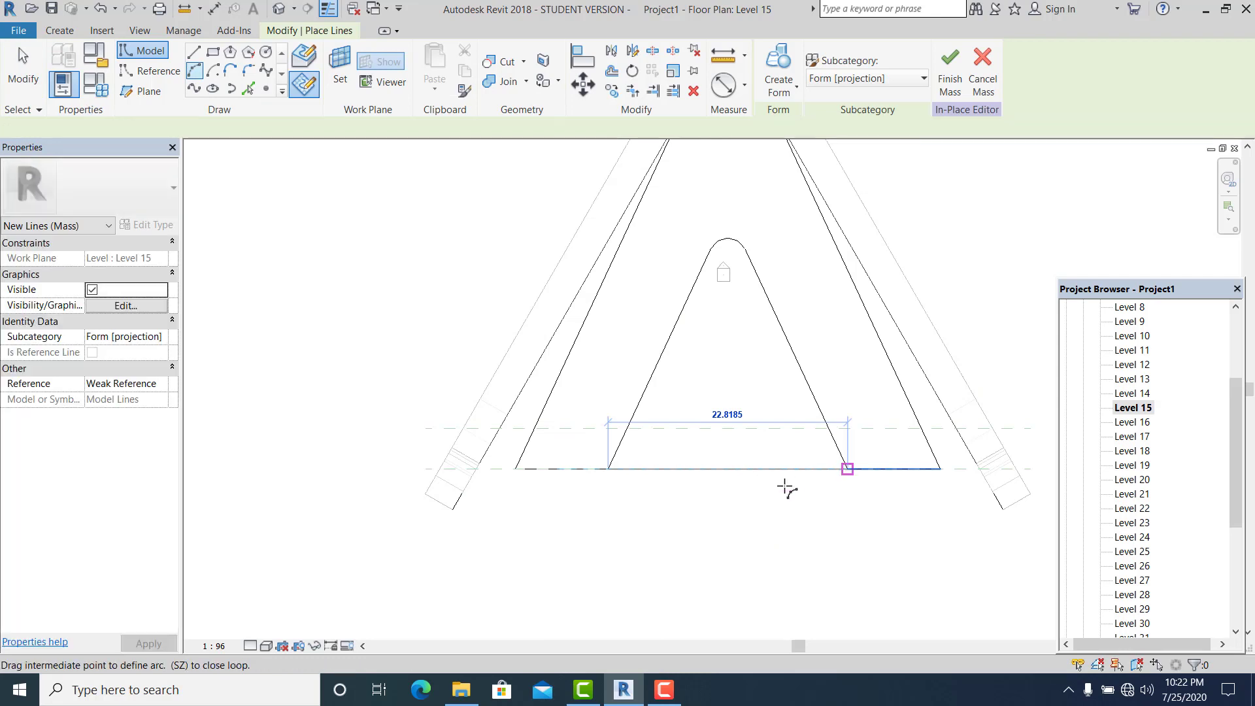
left_click(752, 504)
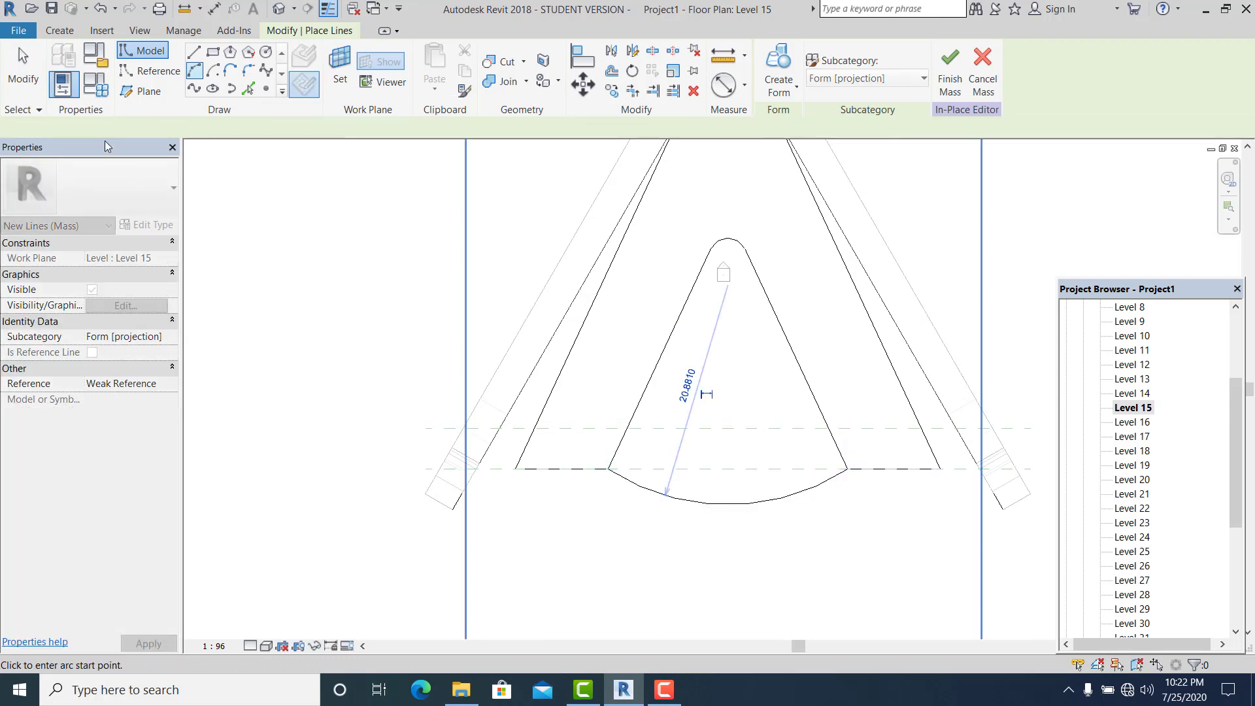
key("Escape")
key("Escape")
- Split and trim the lines along the frame at the tops of the outer sloped lines, connecting the profile's apex to both legs
scroll(709, 502, "down", 2)
scroll(713, 504, "down", 2)
middle_click_drag(746, 544, 736, 530)
scroll(723, 314, "up", 3)
key("Tab")
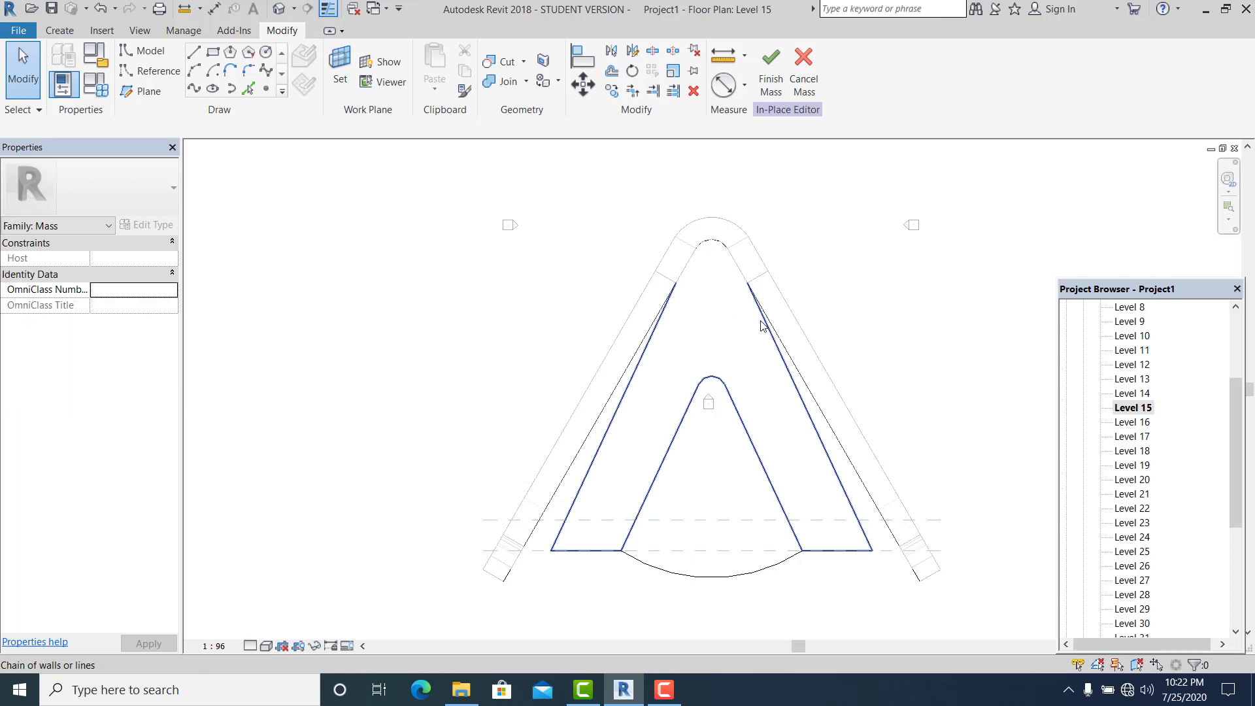
scroll(755, 327, "up", 2)
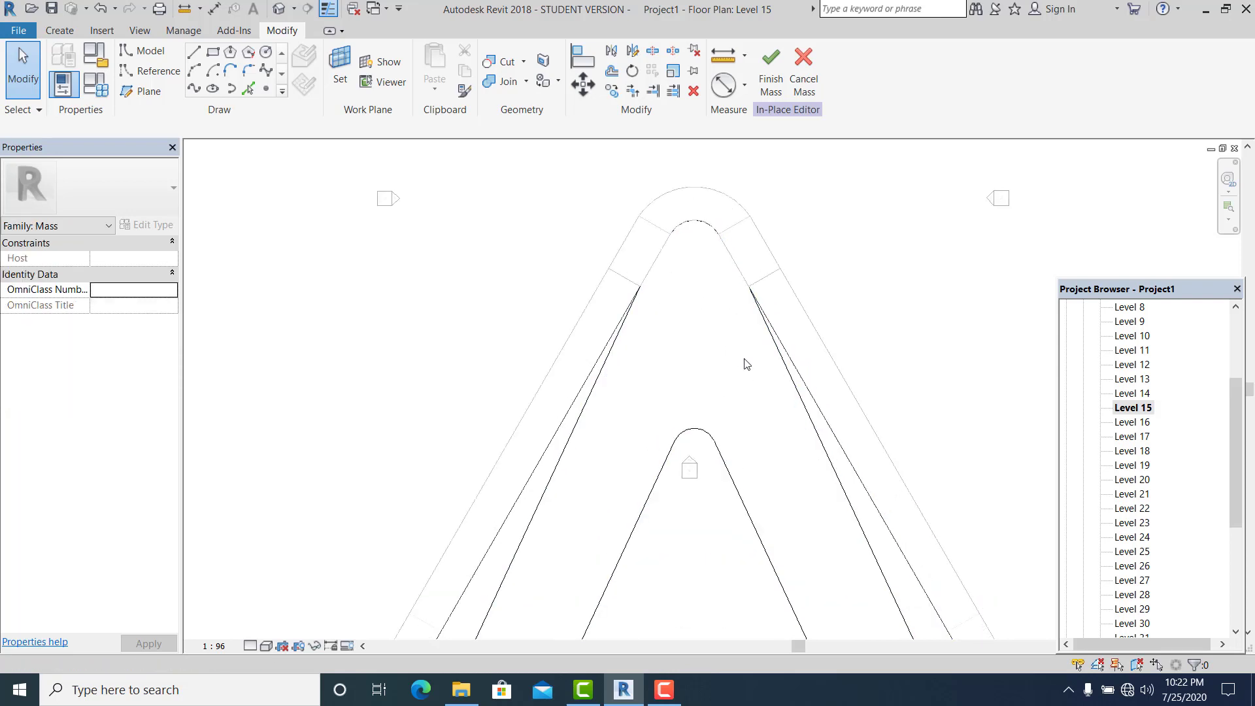
key("s")
key("l")
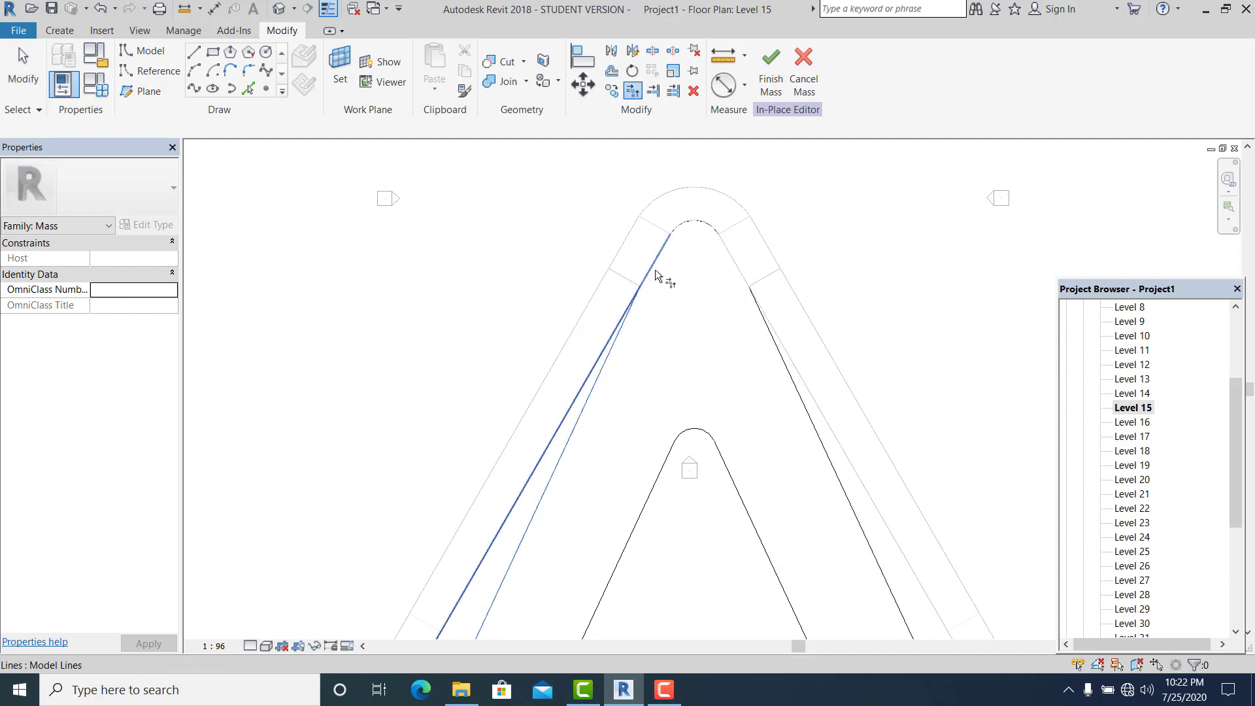
scroll(699, 333, "down", 3)
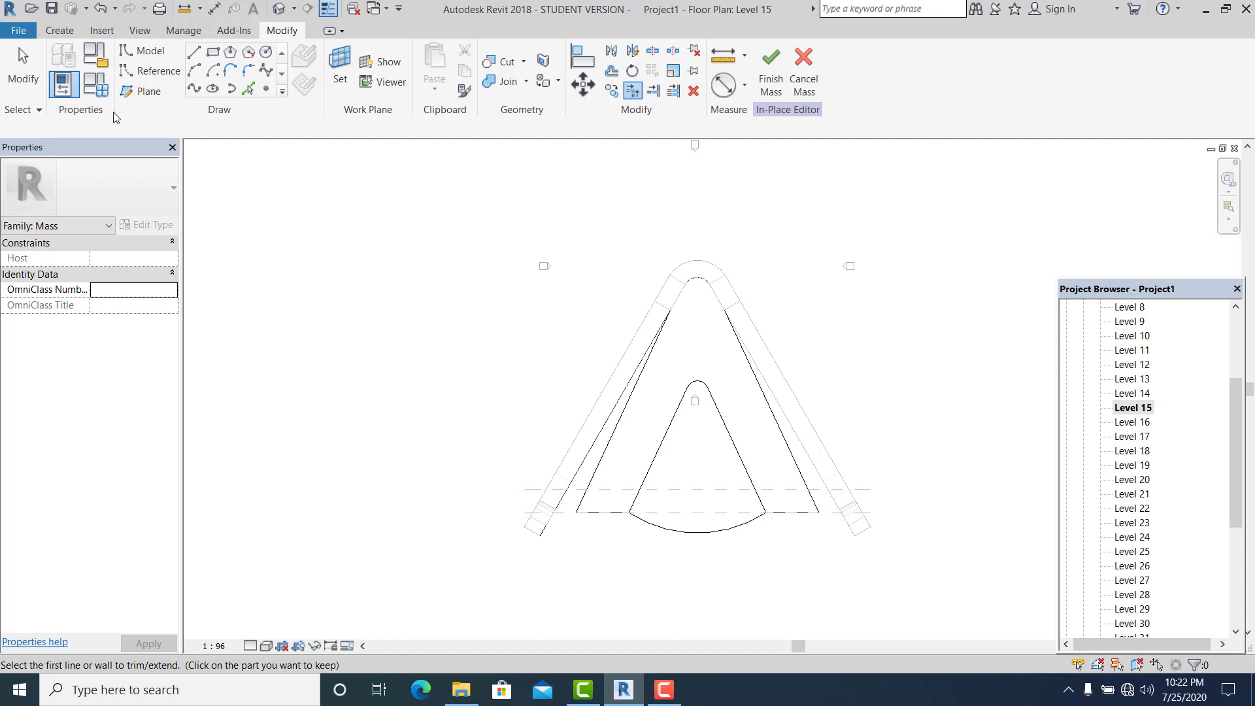
left_click(23, 77)
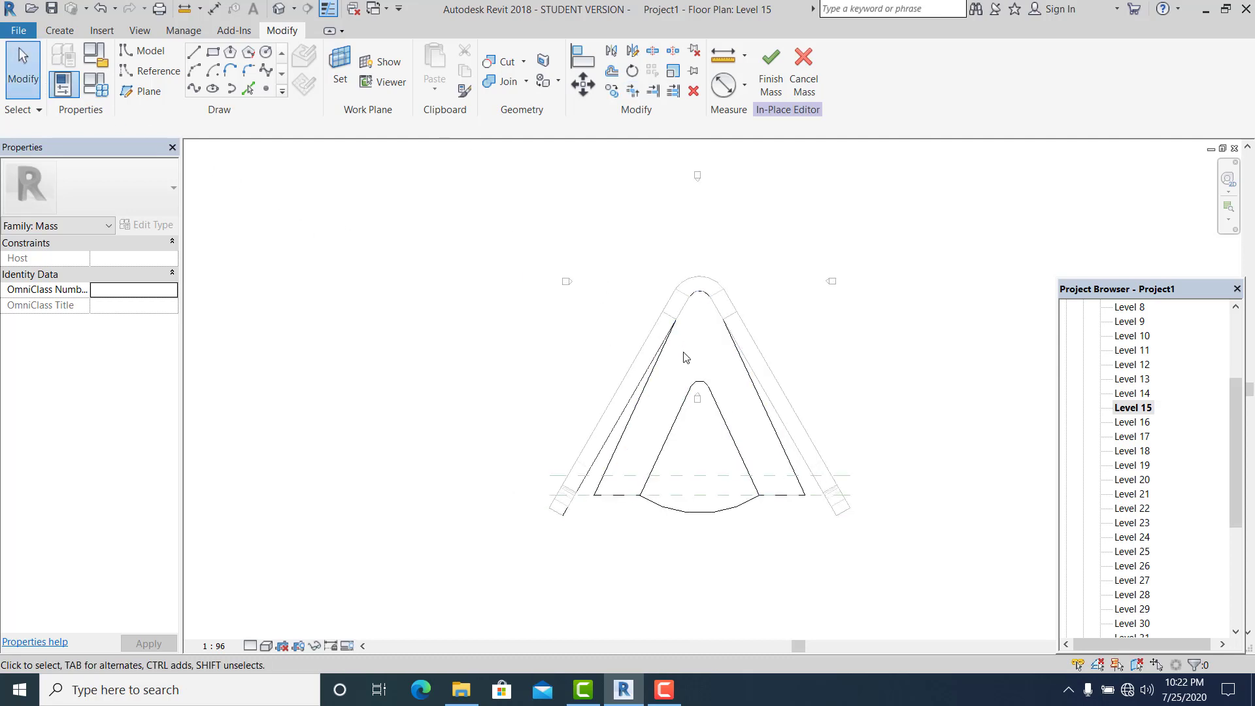
- Select the Level 1 profile's line chain together with its front arc in the 3D view
scroll(648, 321, "up", 1)
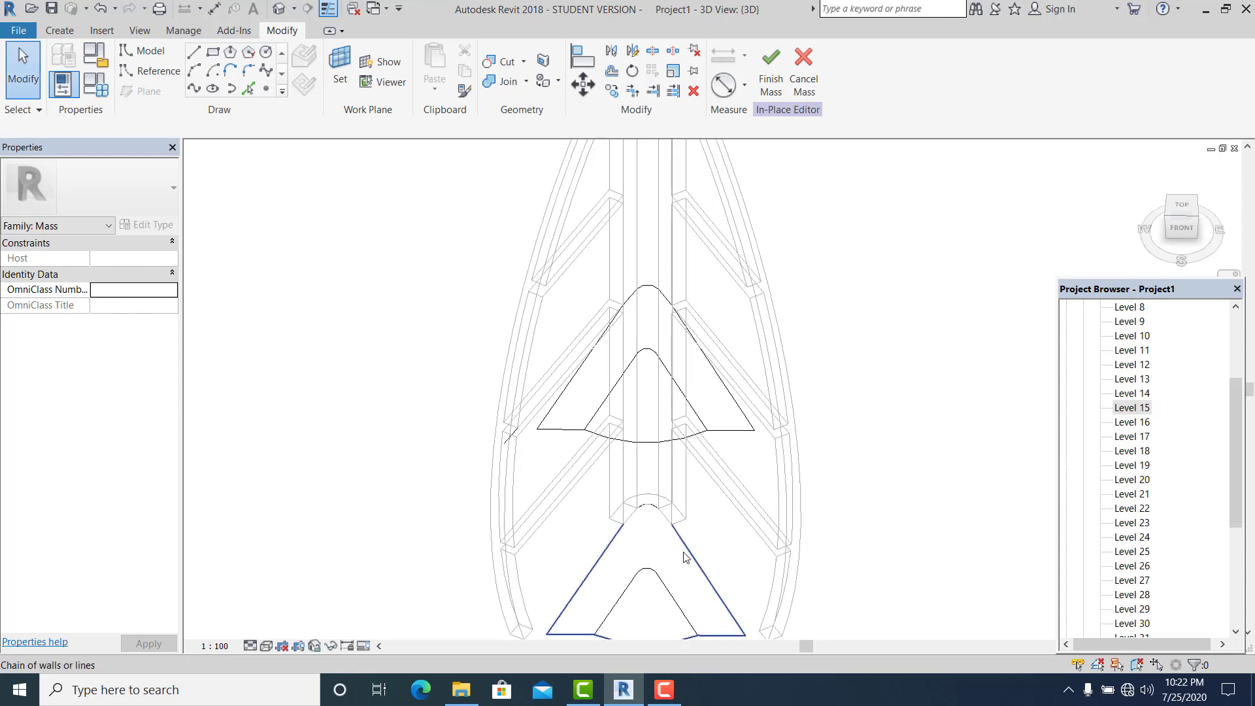
scroll(661, 542, "up", 4)
middle_click_drag(662, 494, 676, 381)
scroll(673, 385, "down", 1)
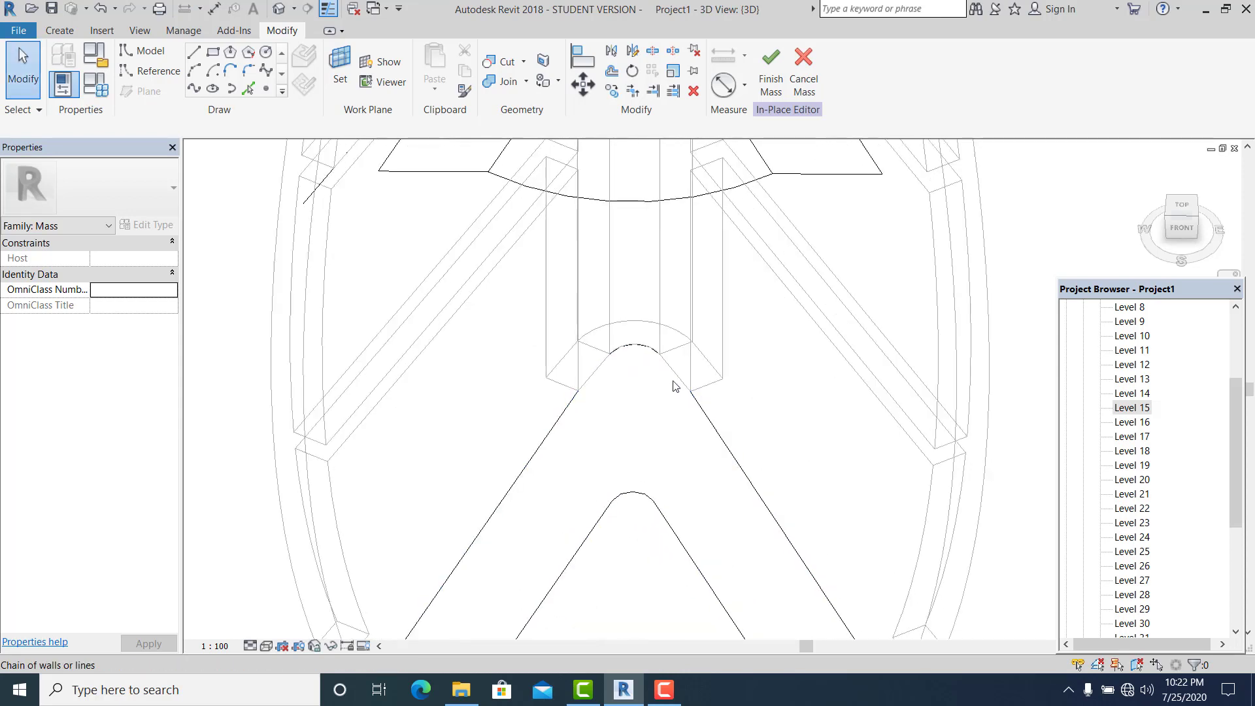
scroll(697, 431, "down", 1)
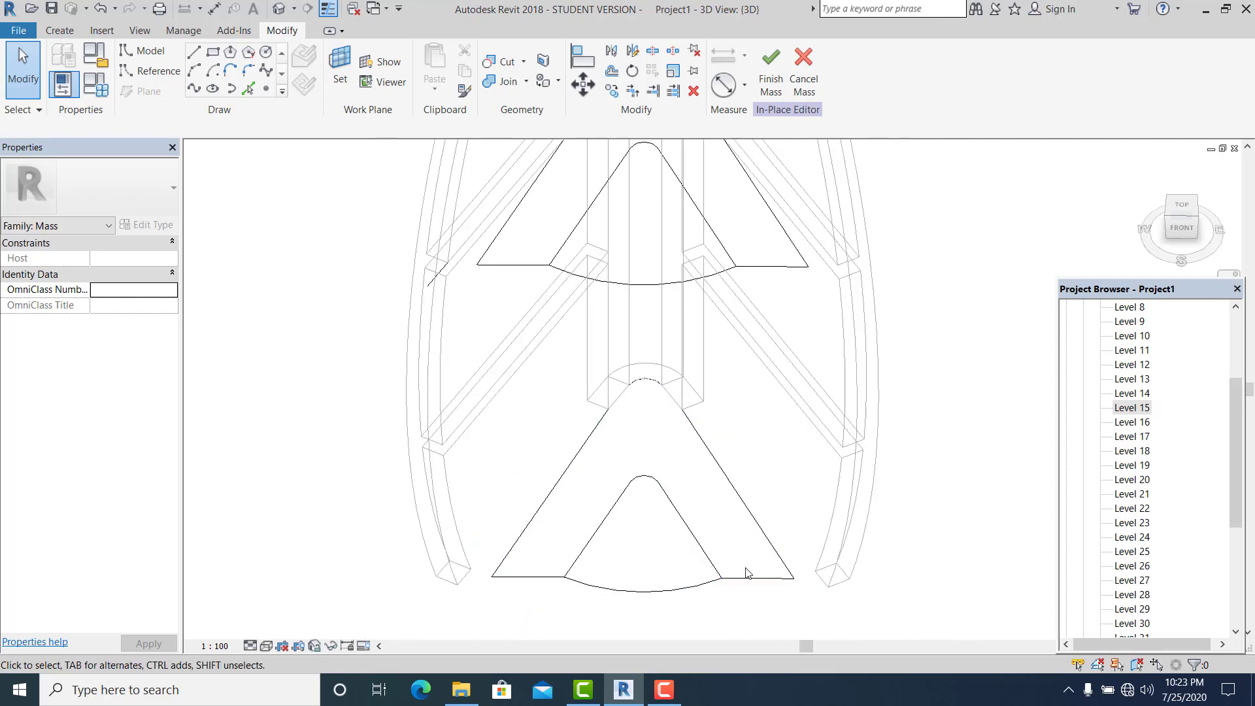
scroll(652, 420, "up", 2)
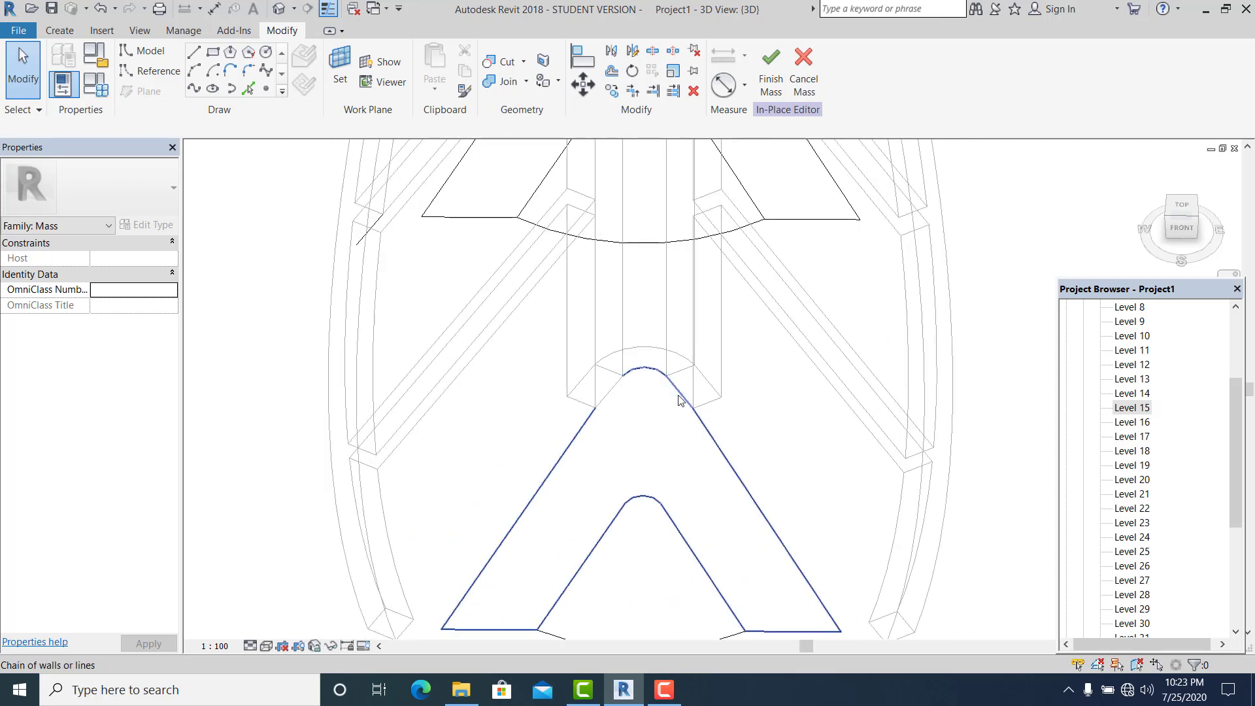
left_click(629, 397)
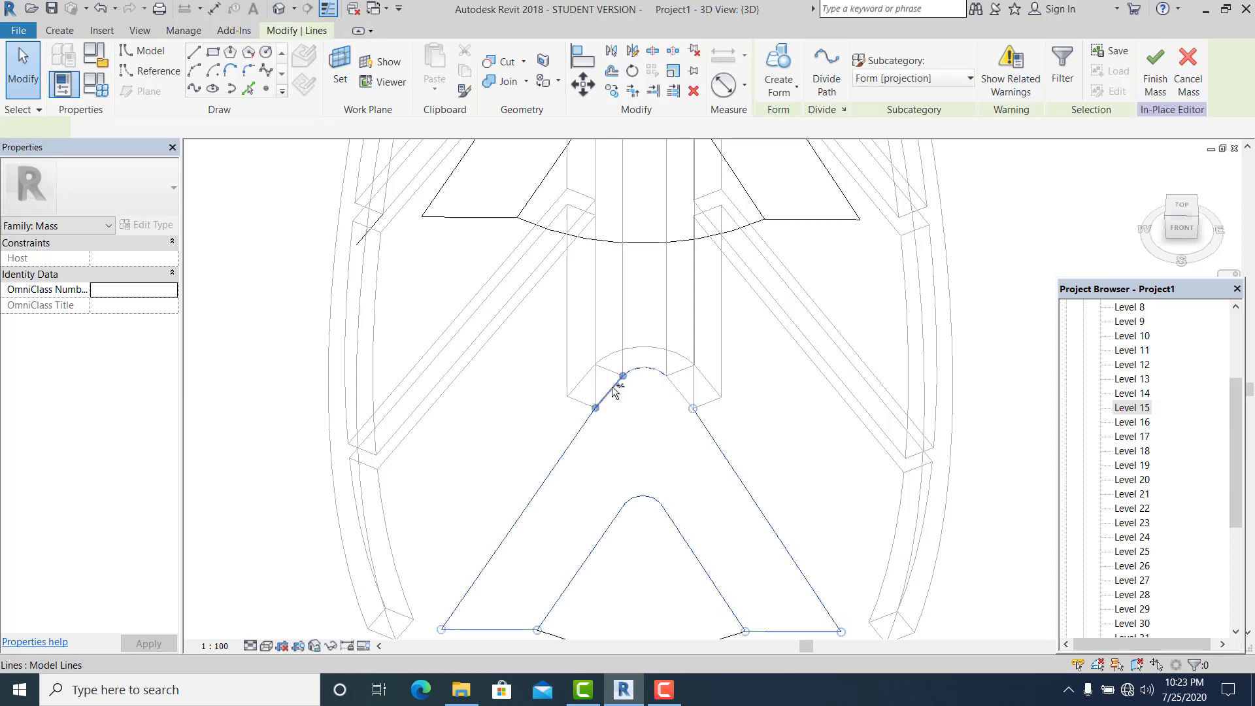
scroll(650, 457, "down", 2)
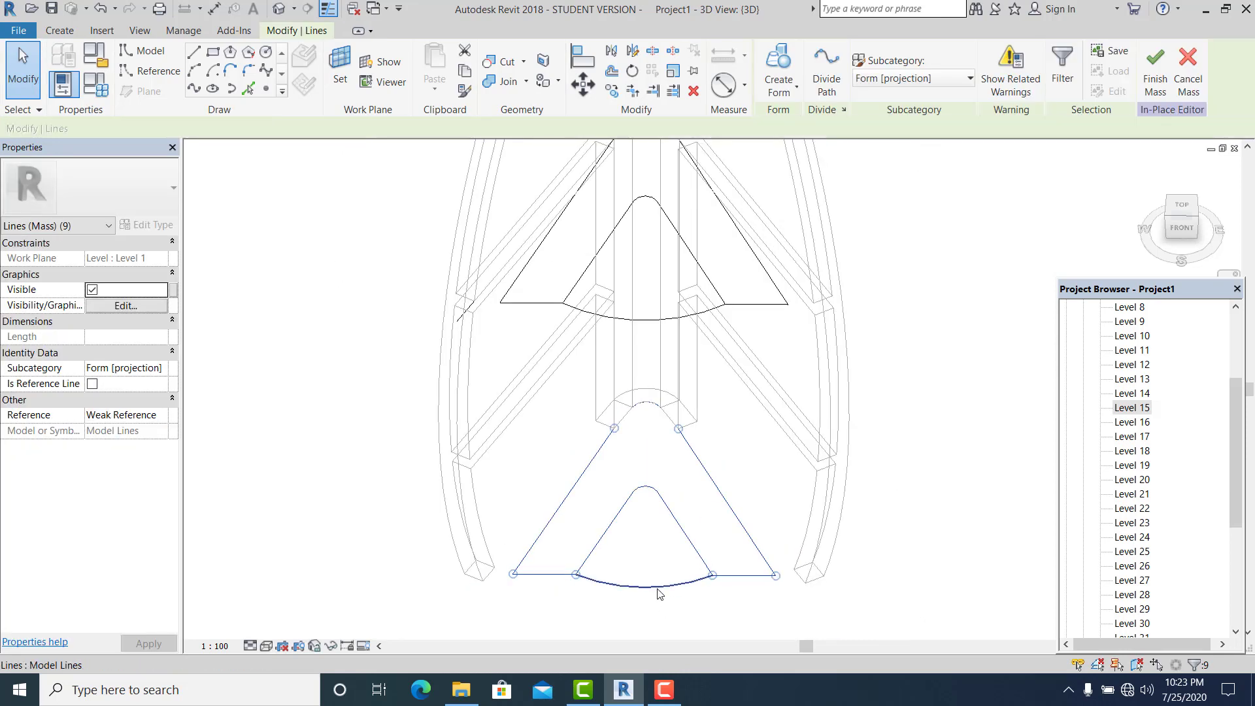
middle_click_drag(648, 540, 895, 425, "shift")
scroll(1144, 564, "down", 3)
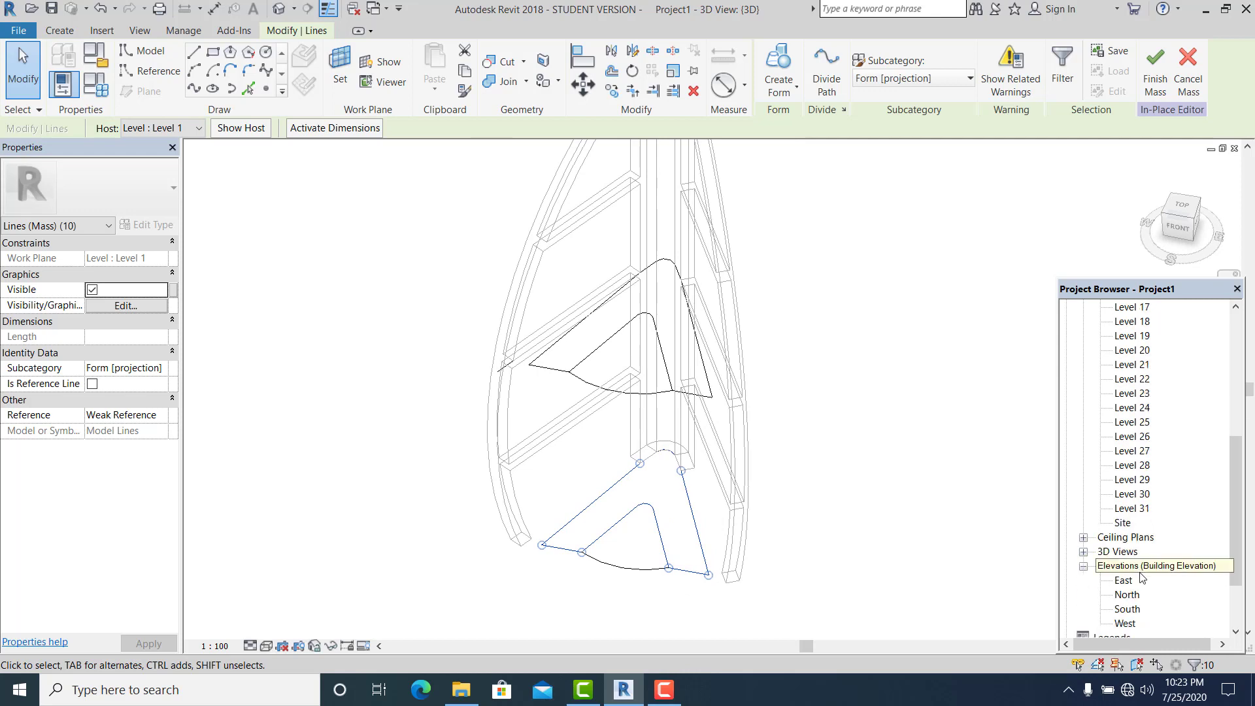
- Examine the levels beside the frame's crossbeams in the East elevation and clear the line selection
double_click(1124, 580)
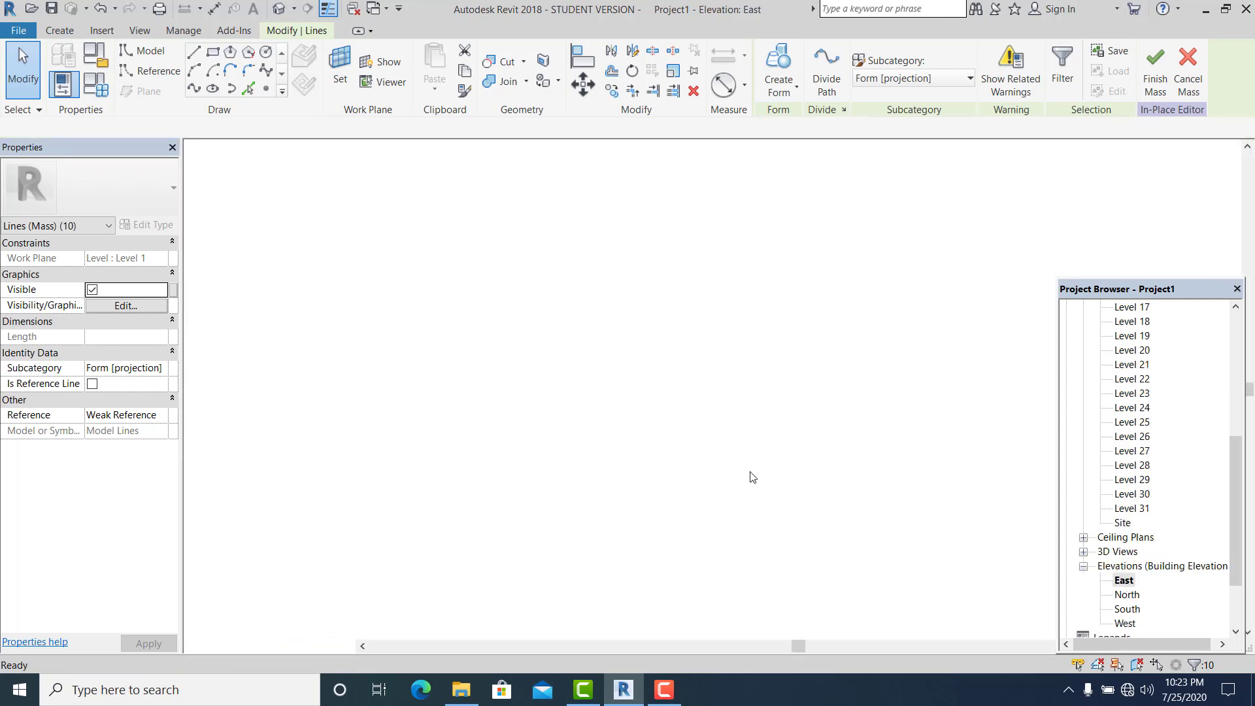
scroll(773, 466, "down", 5)
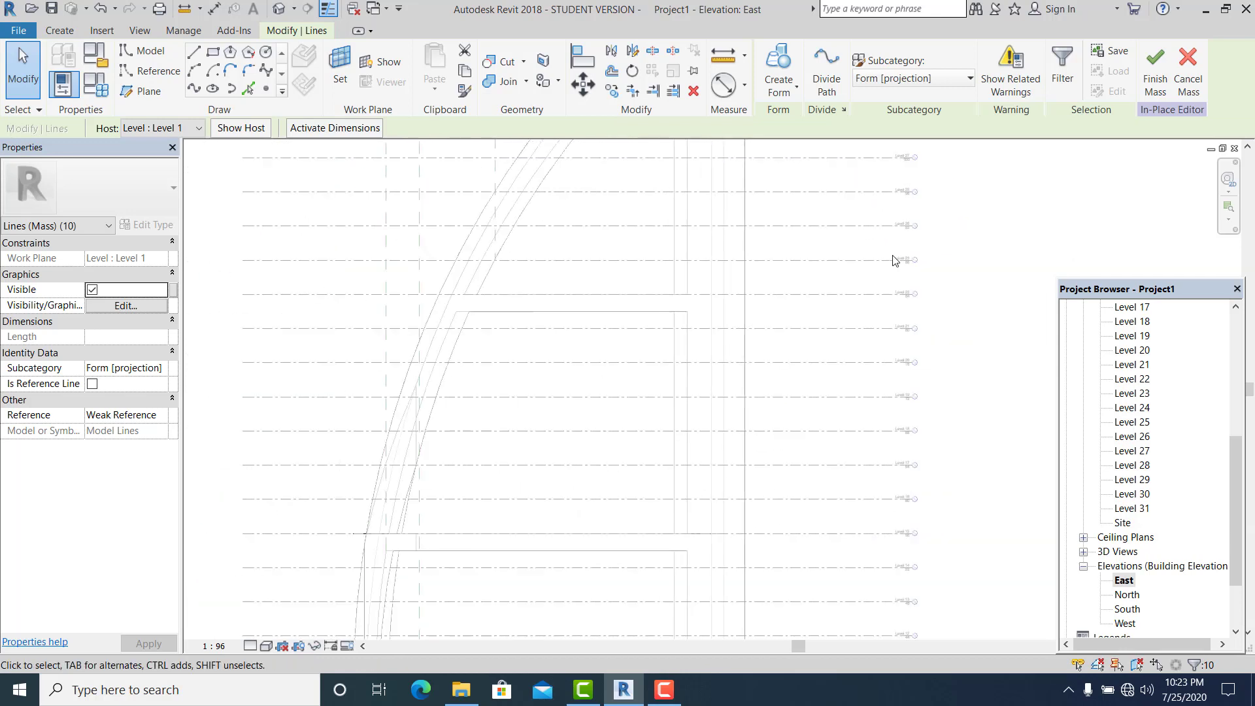
scroll(889, 294, "up", 3)
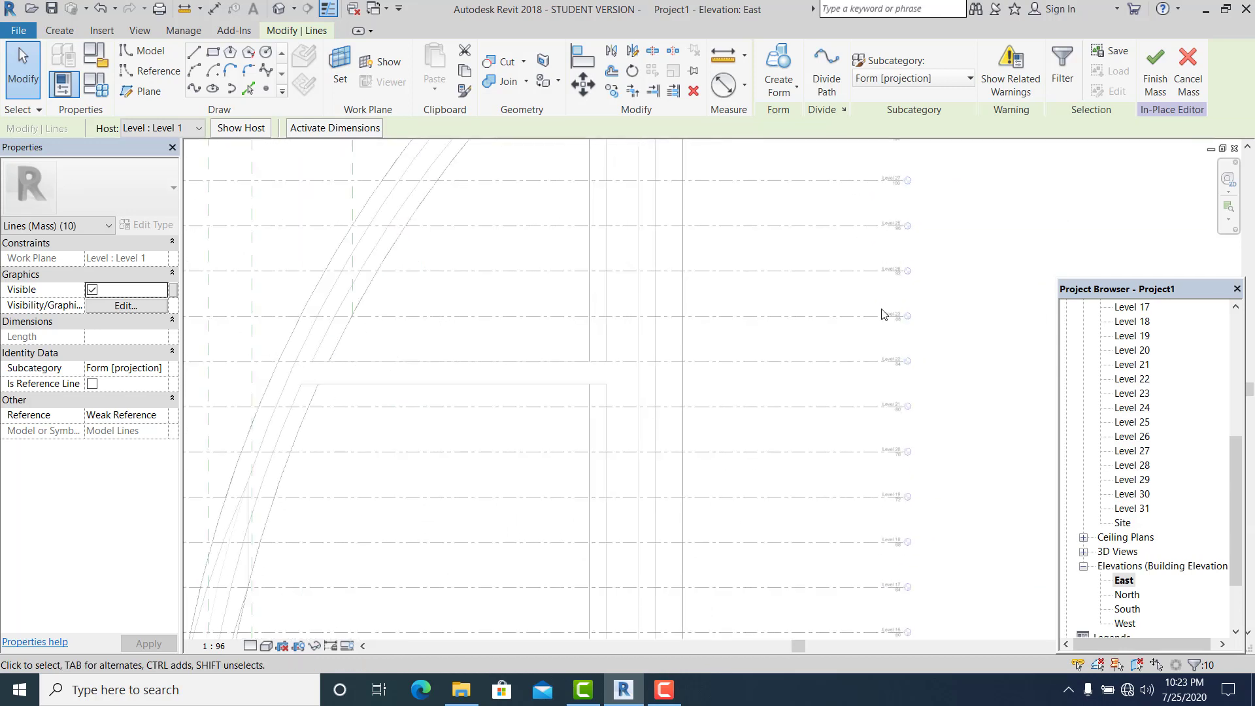
scroll(883, 314, "up", 4)
scroll(872, 353, "down", 5)
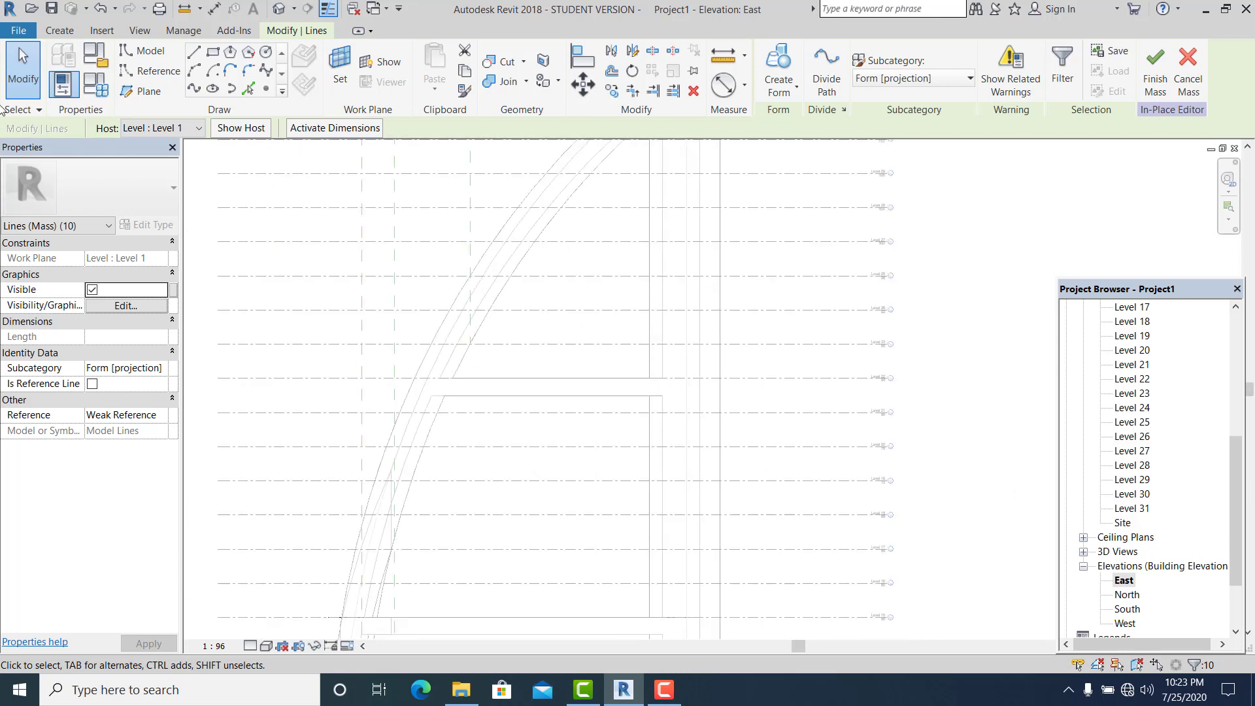
left_click(21, 59)
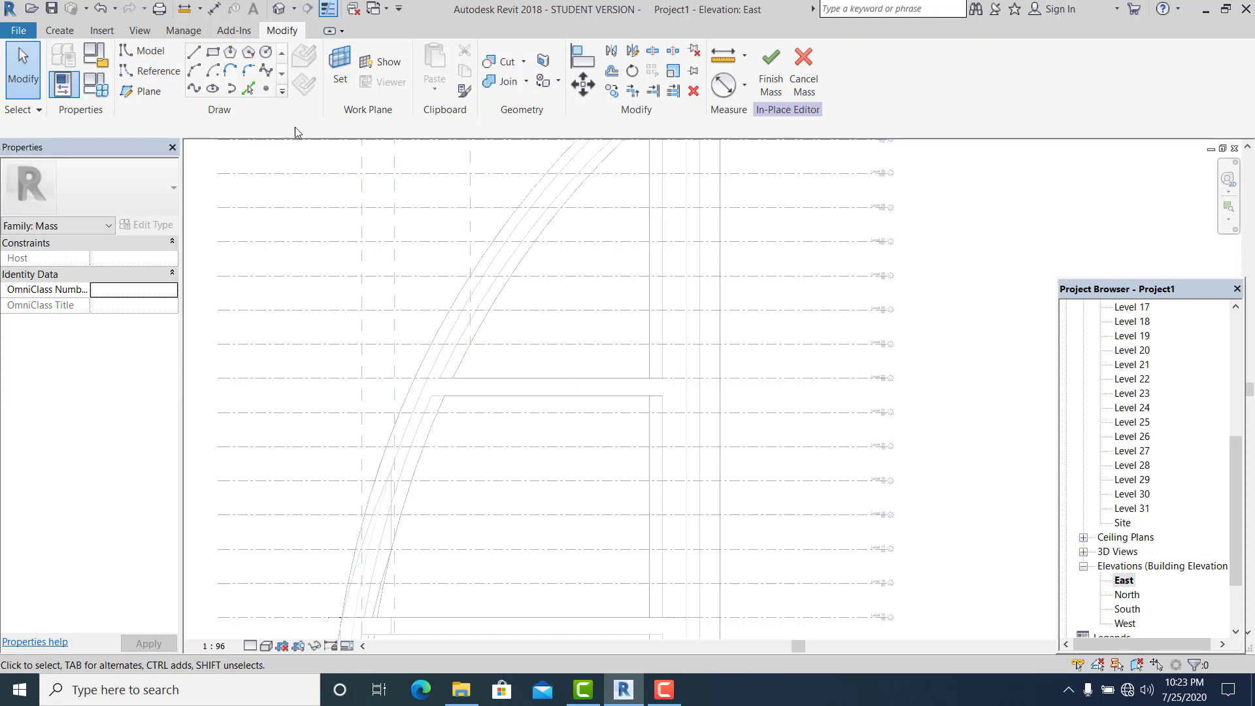
- In the 3D view, use Pick Lines with placement plane Level 23 to project the Level 15 profile's sloped lines and rounded tips upward
left_click(276, 11)
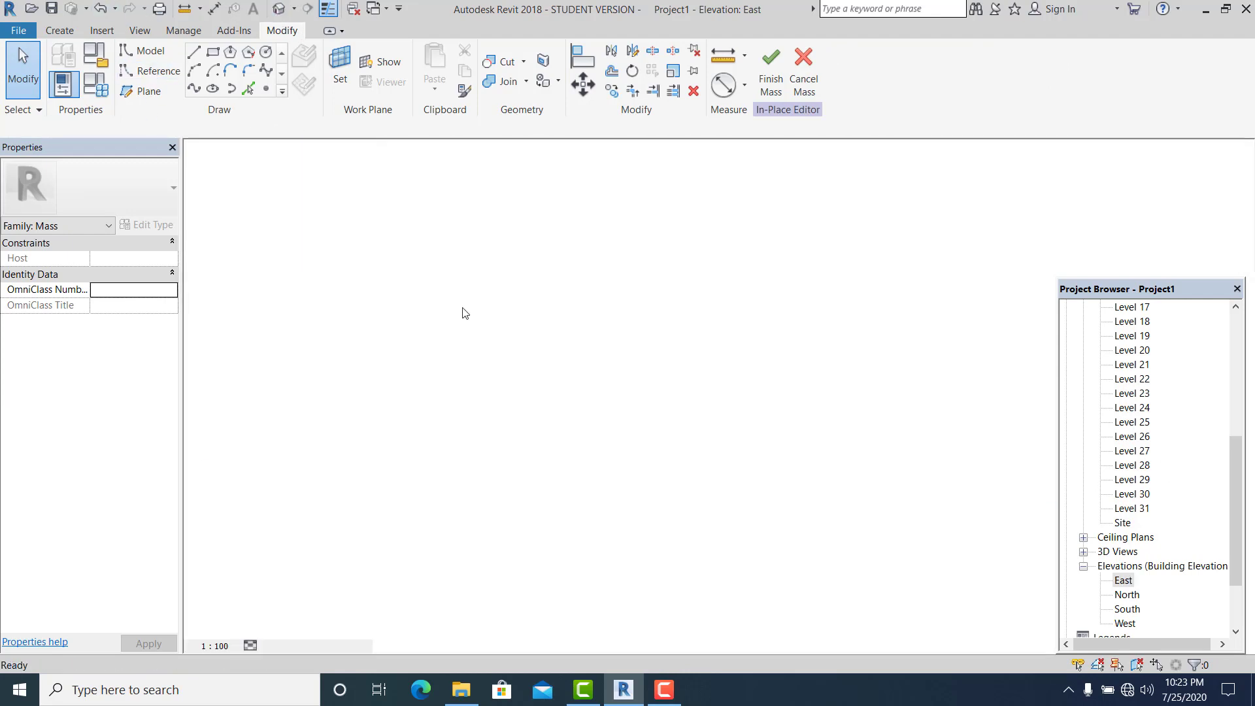
middle_click_drag(593, 459, 548, 489)
scroll(557, 367, "up", 1)
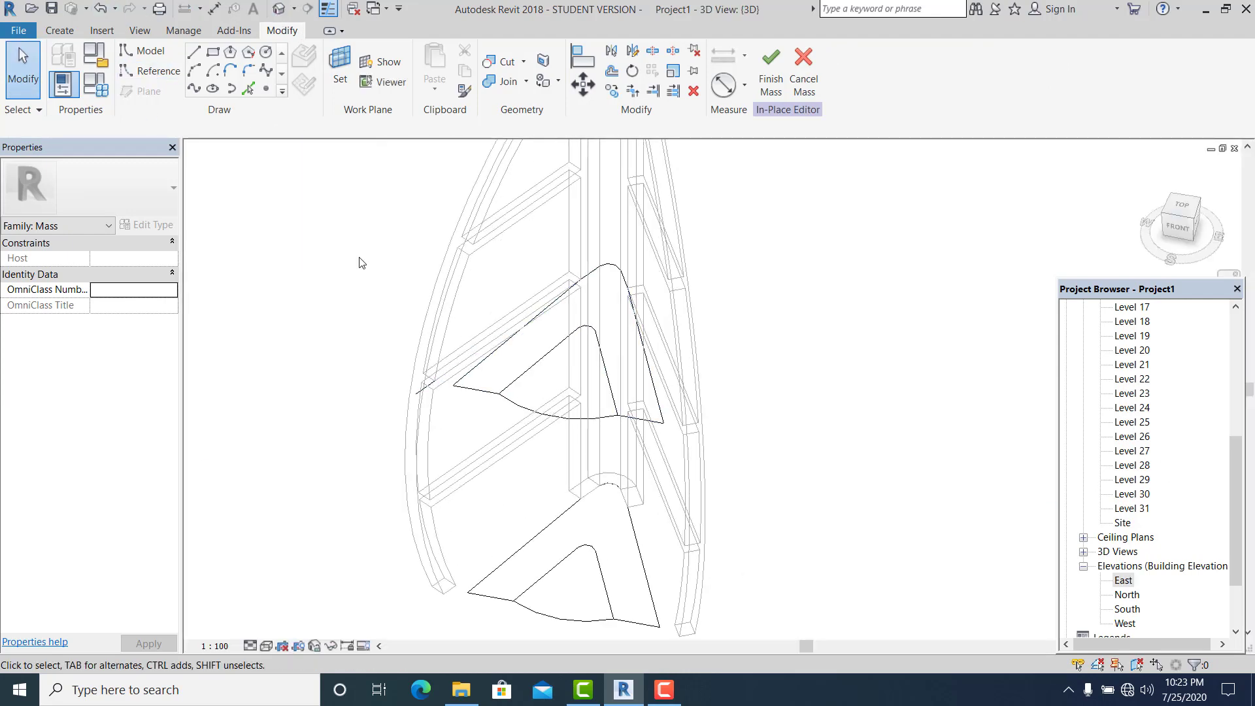
left_click(248, 89)
left_click(290, 129)
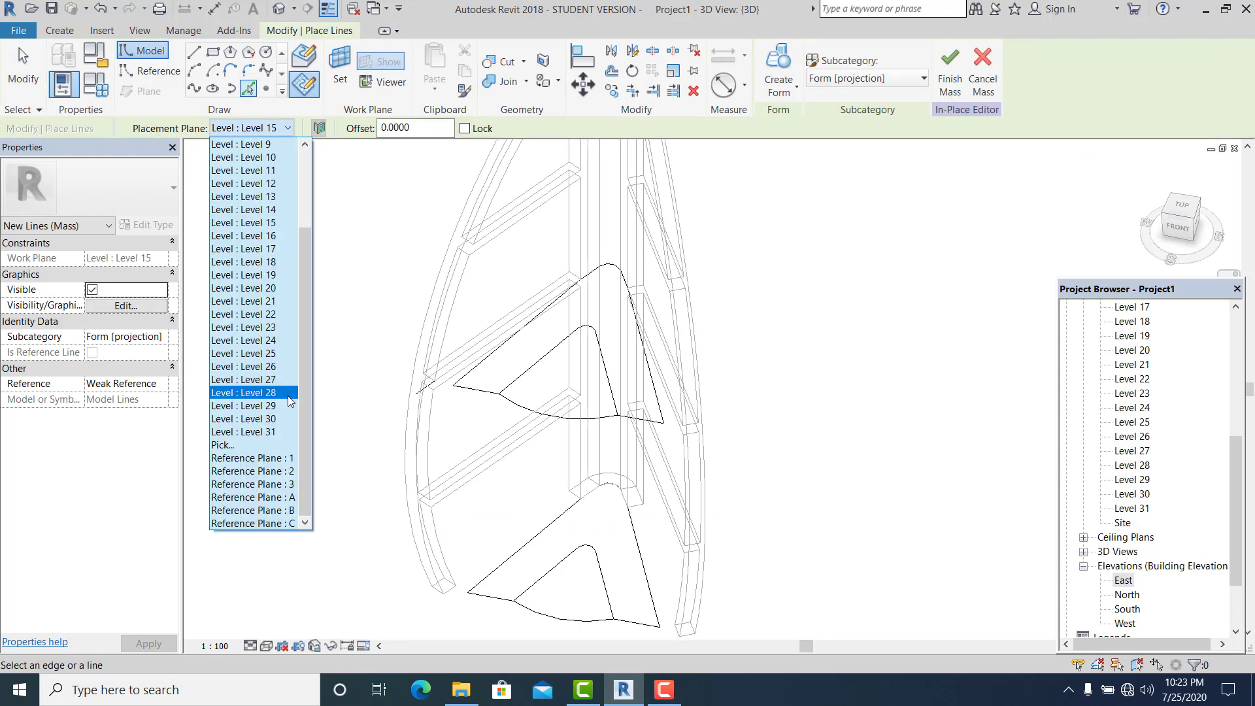
left_click(280, 352)
scroll(649, 308, "up", 5)
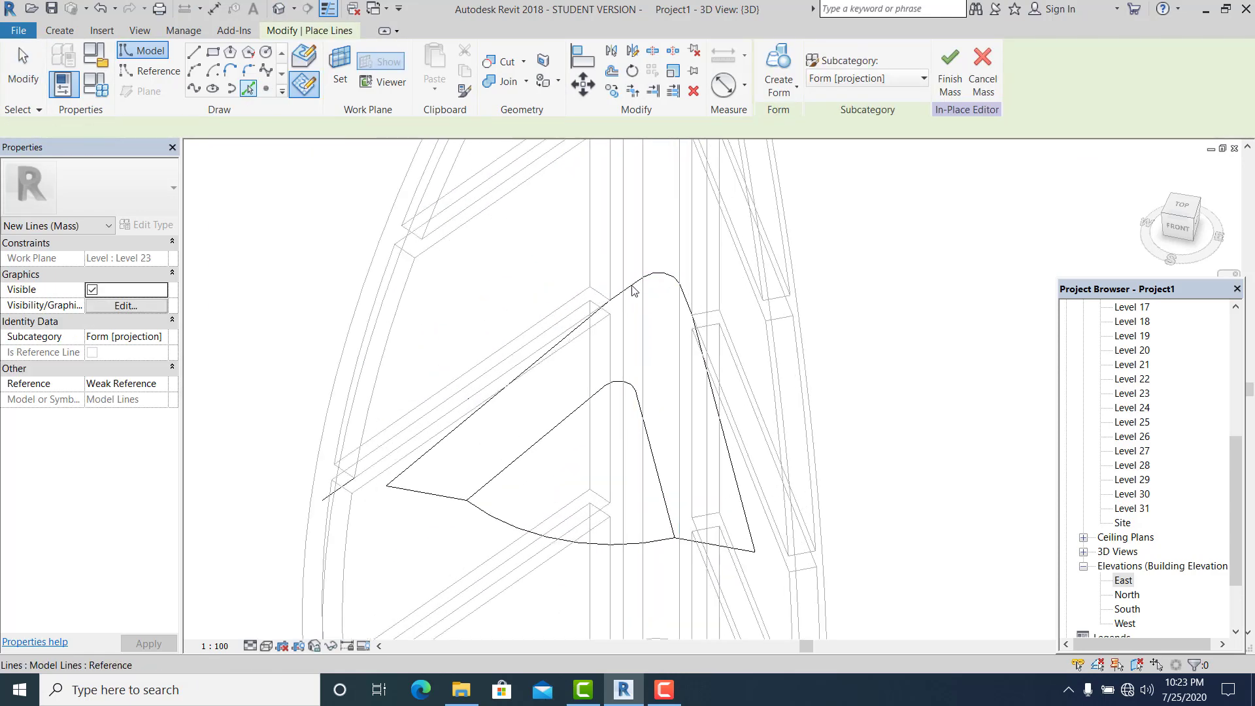
middle_click_drag(729, 494, 728, 376)
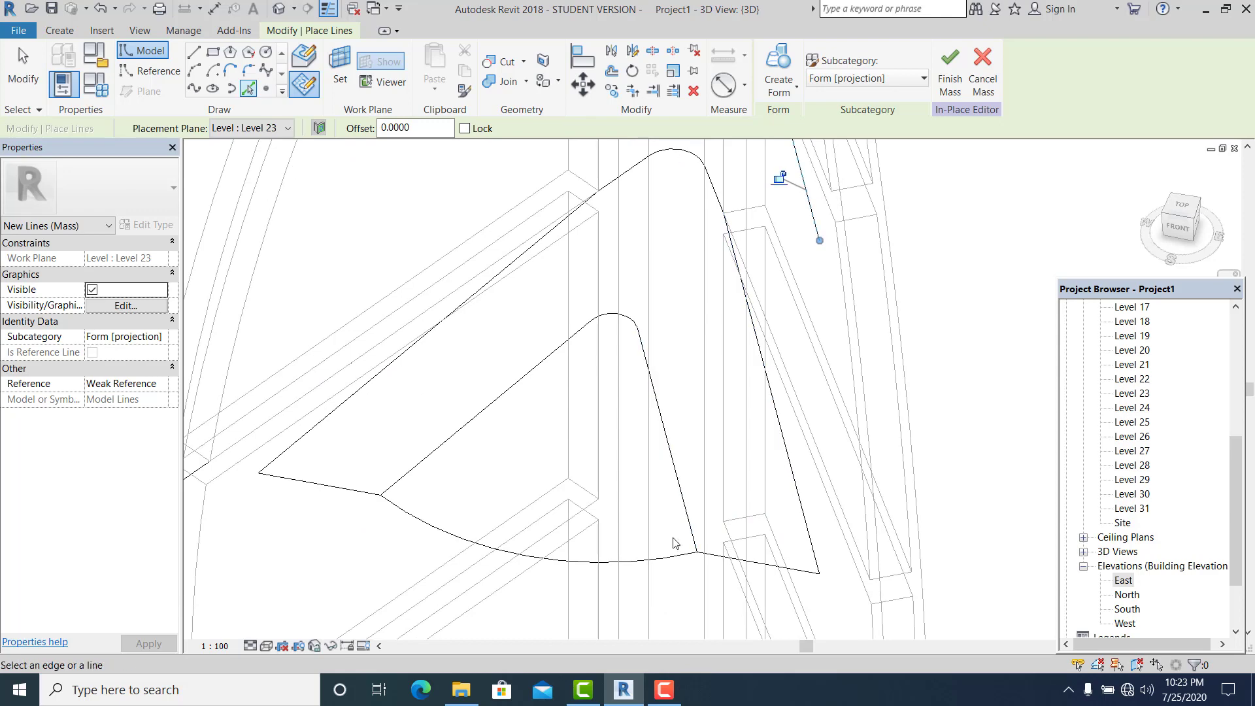
left_click(552, 354)
left_click(662, 421)
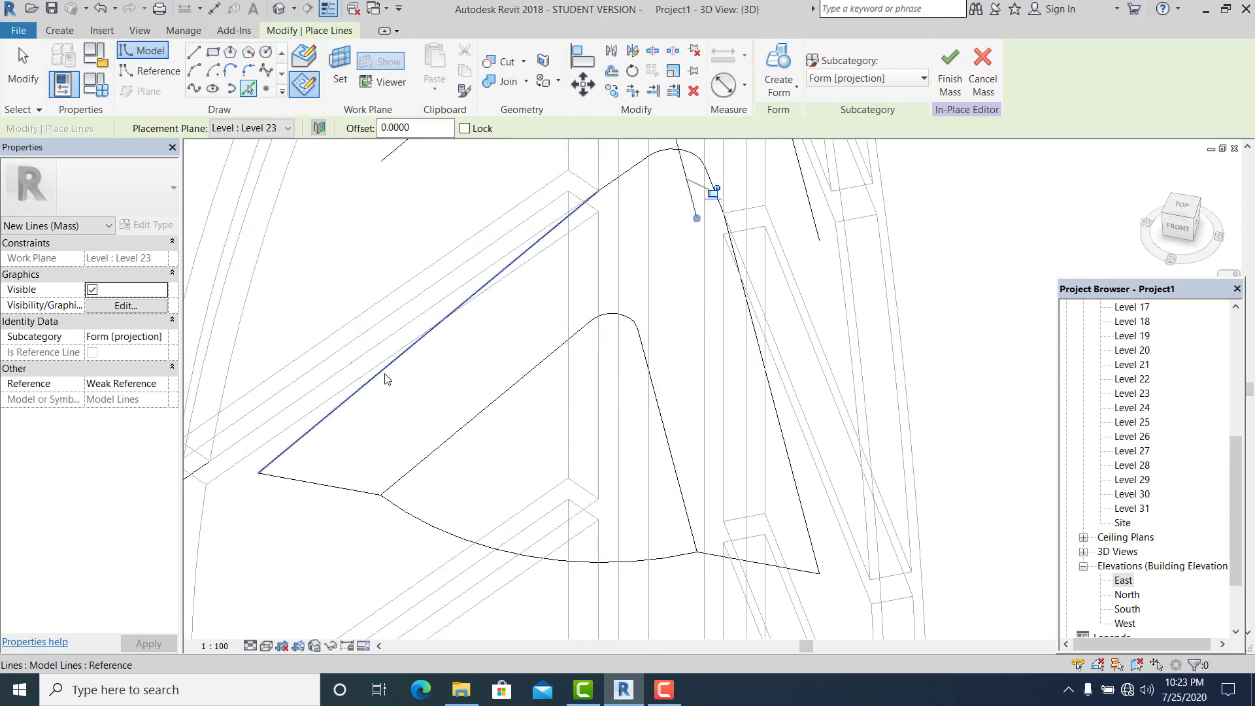
left_click(383, 369)
scroll(521, 495, "down", 3)
middle_click_drag(532, 522, 883, 504, "shift")
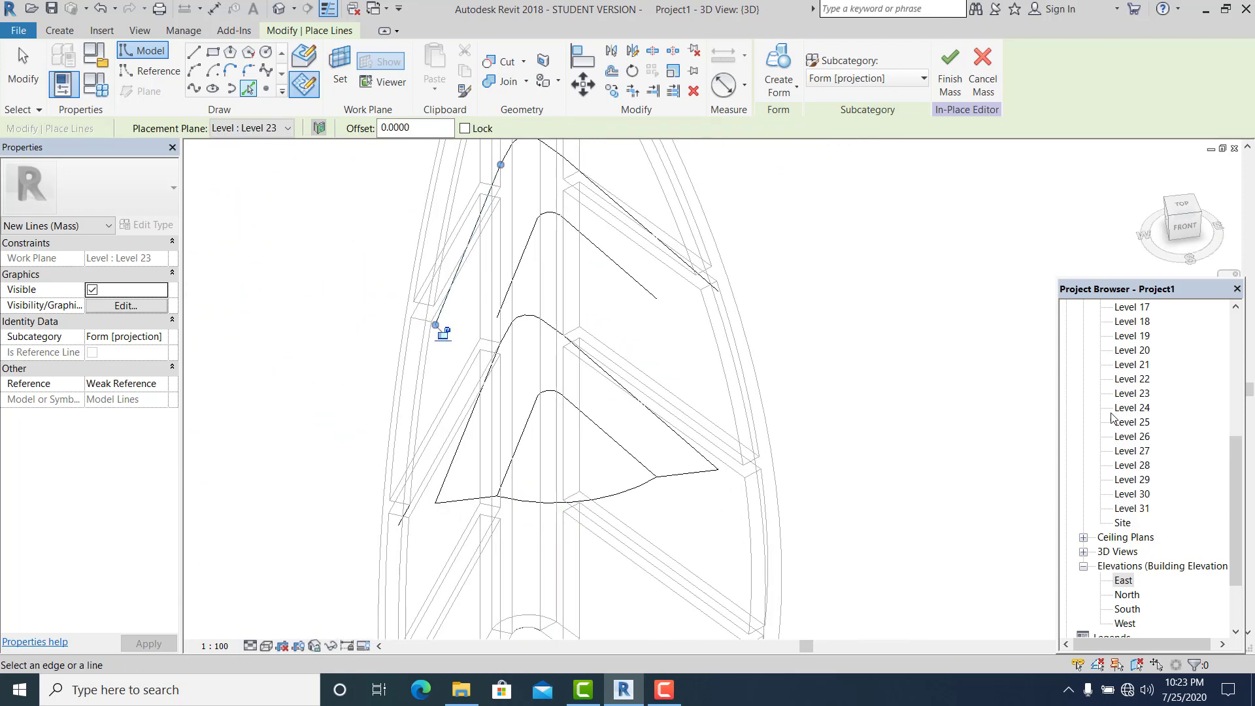
- On the Level 23 floor plan, draw a horizontal line across the profile's left leg along the uppermost reference plane
double_click(1139, 392)
double_click(1141, 394)
scroll(592, 353, "up", 3)
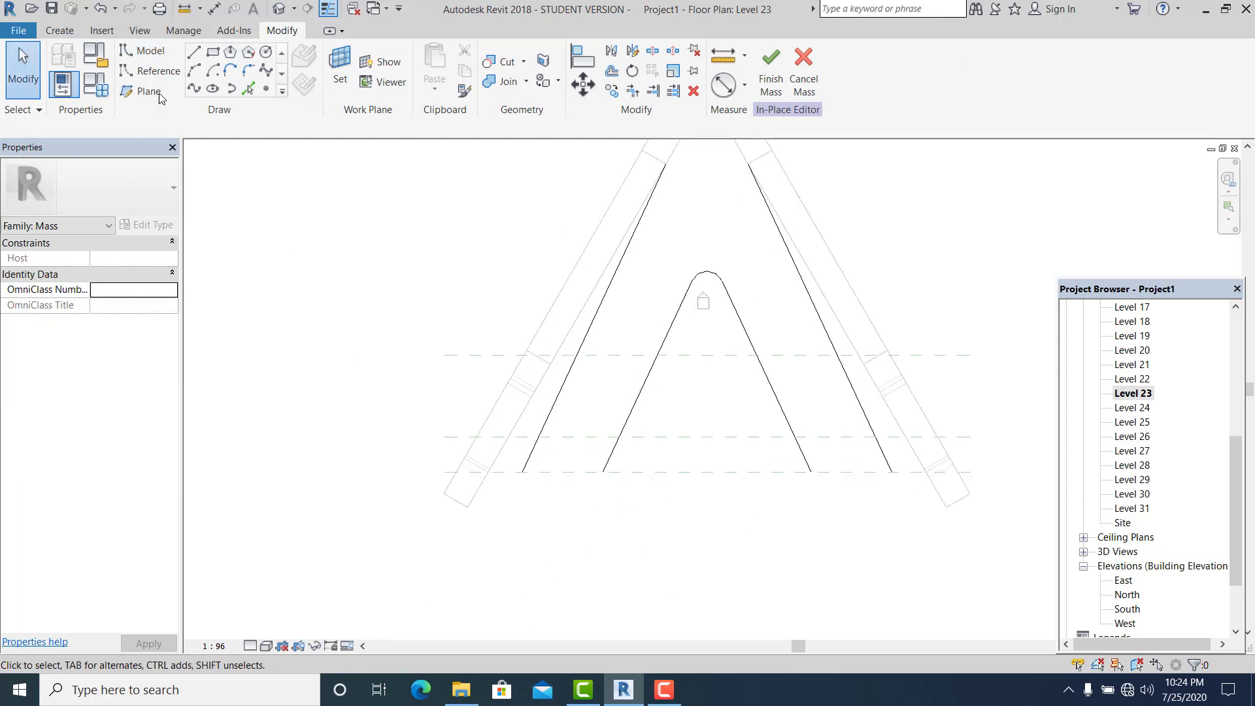
key("l")
key("i")
left_click(580, 365)
left_click(687, 365)
key("Escape")
- Trim the left leg's inner and outer sloped lines to the horizontal line on Level 23, removing the parts below it
key("t")
key("r")
left_click(669, 365)
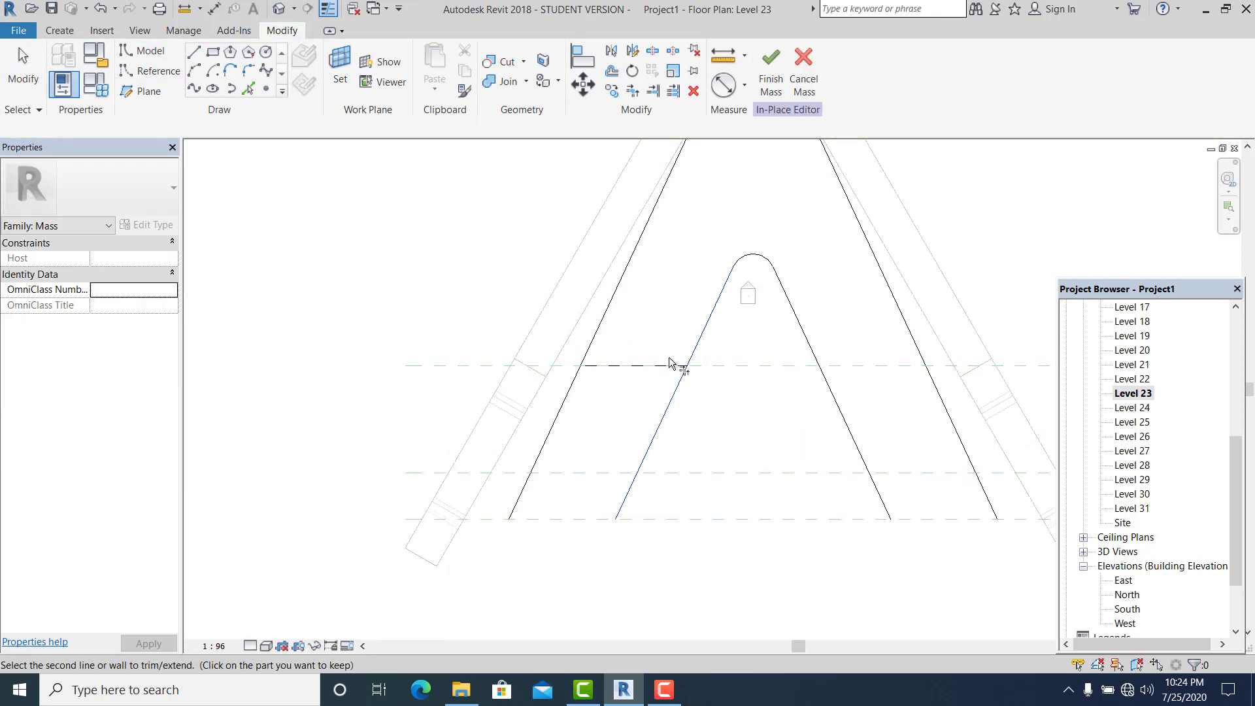
left_click(691, 358)
left_click(618, 365)
left_click(584, 356)
left_click(618, 364)
scroll(634, 373, "down", 1)
key("Escape")
- Mirror the left leg's horizontal end line across the Level 23 profile's vertical centre axis onto the right leg
left_click(654, 377)
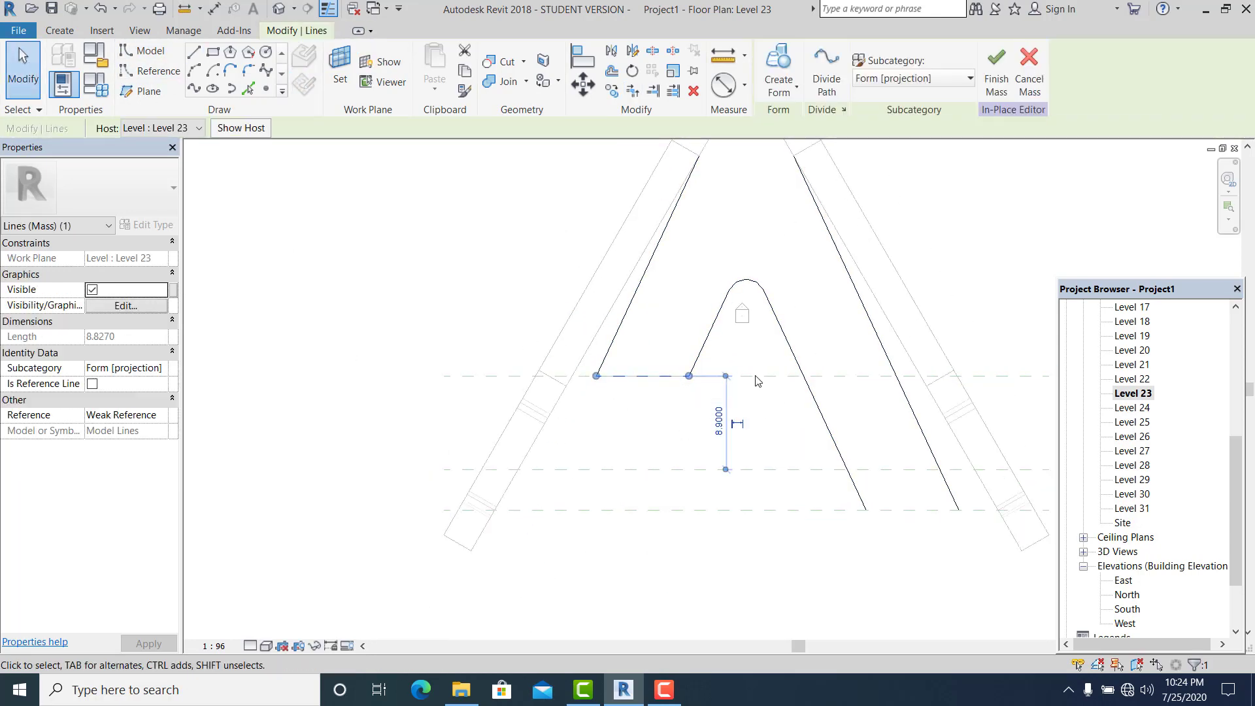
key("d")
key("m")
left_click(746, 281)
left_click(870, 442)
scroll(863, 419, "up", 1)
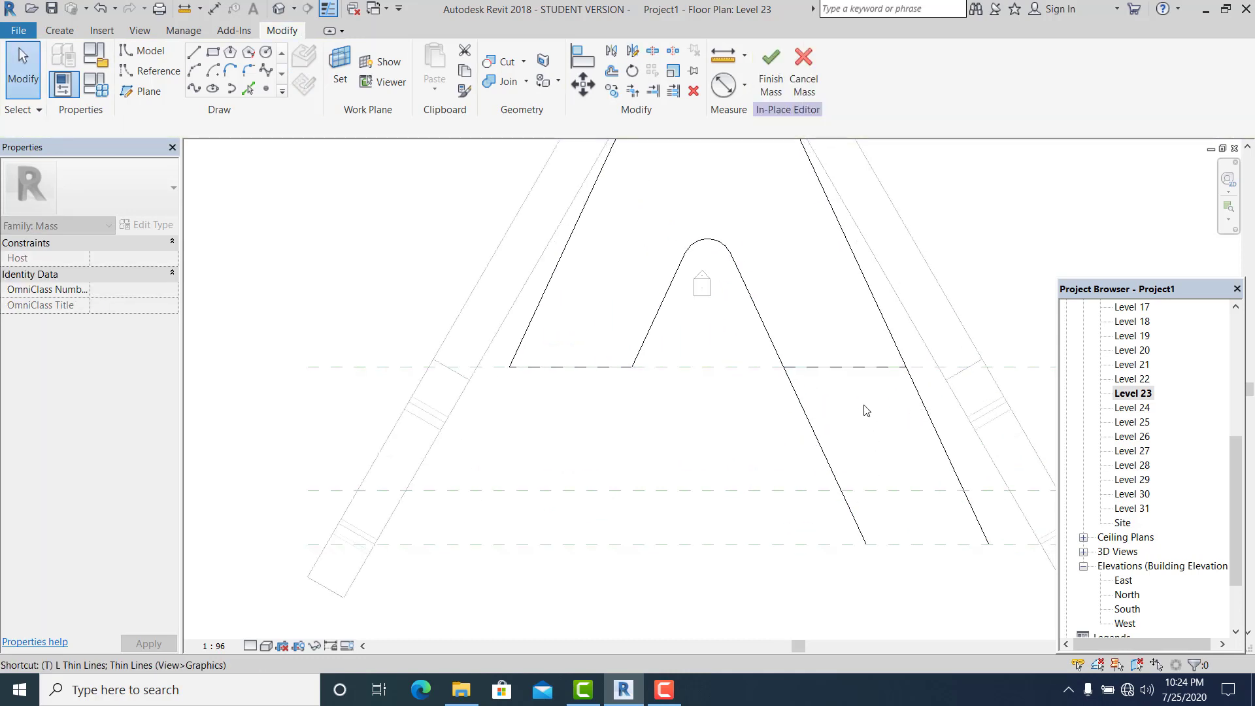
- Trim the right leg's inner and outer sloped lines to the mirrored horizontal line, removing the parts below it
left_click(775, 361)
key("t")
key("r")
left_click(856, 367)
left_click(897, 347)
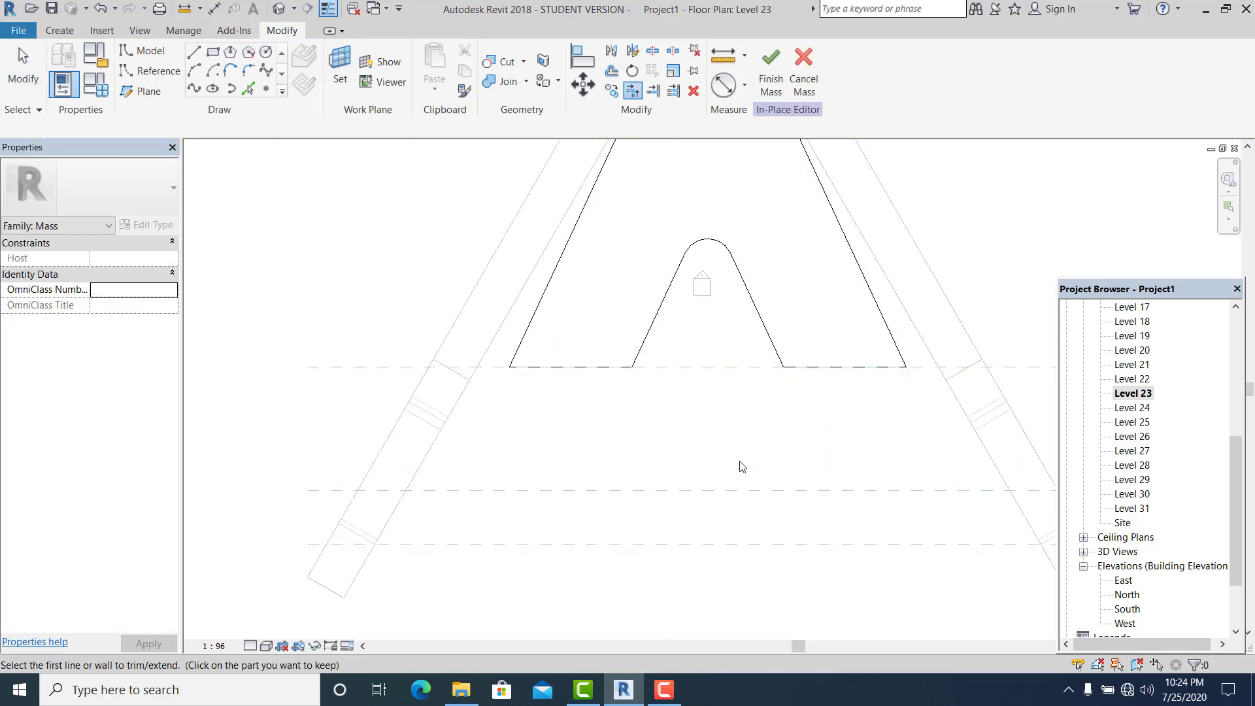
- Draw a downward-bulging arc with a radius of about 7.46 between the inner ends of the Level 23 profile's two legs
left_click(194, 71)
left_click(632, 367)
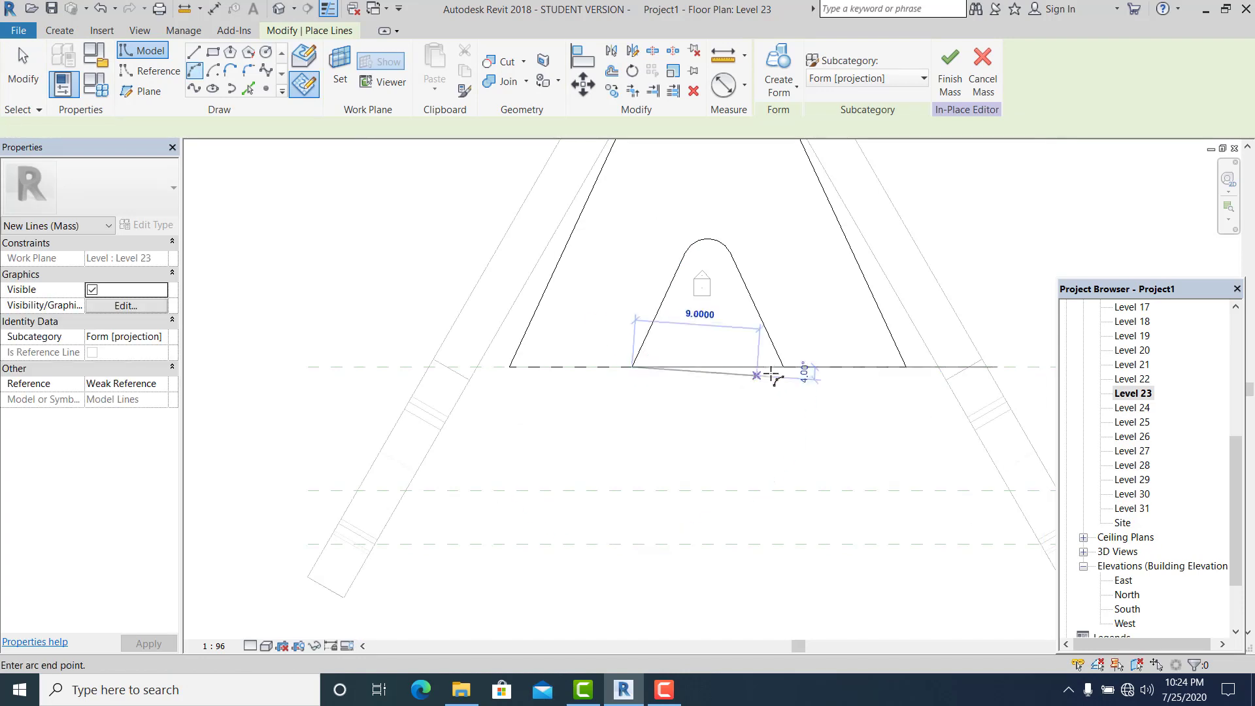
left_click(783, 366)
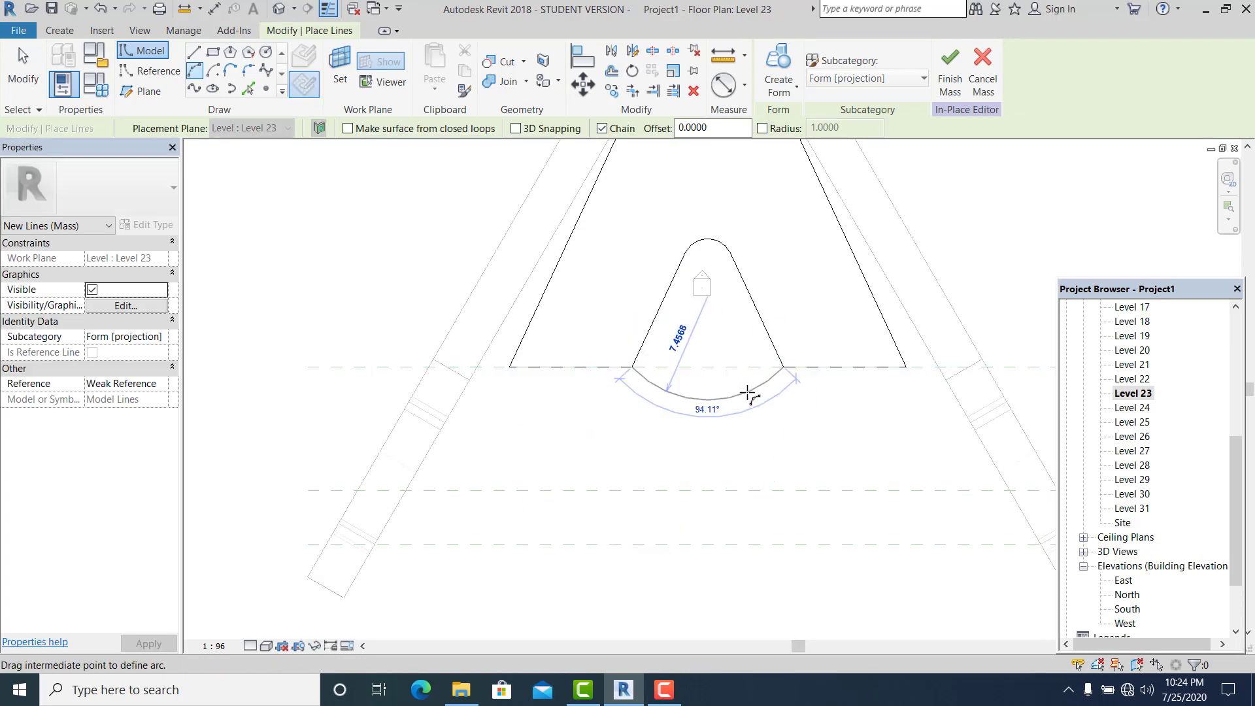
left_click(748, 393)
key("Escape")
key("Escape")
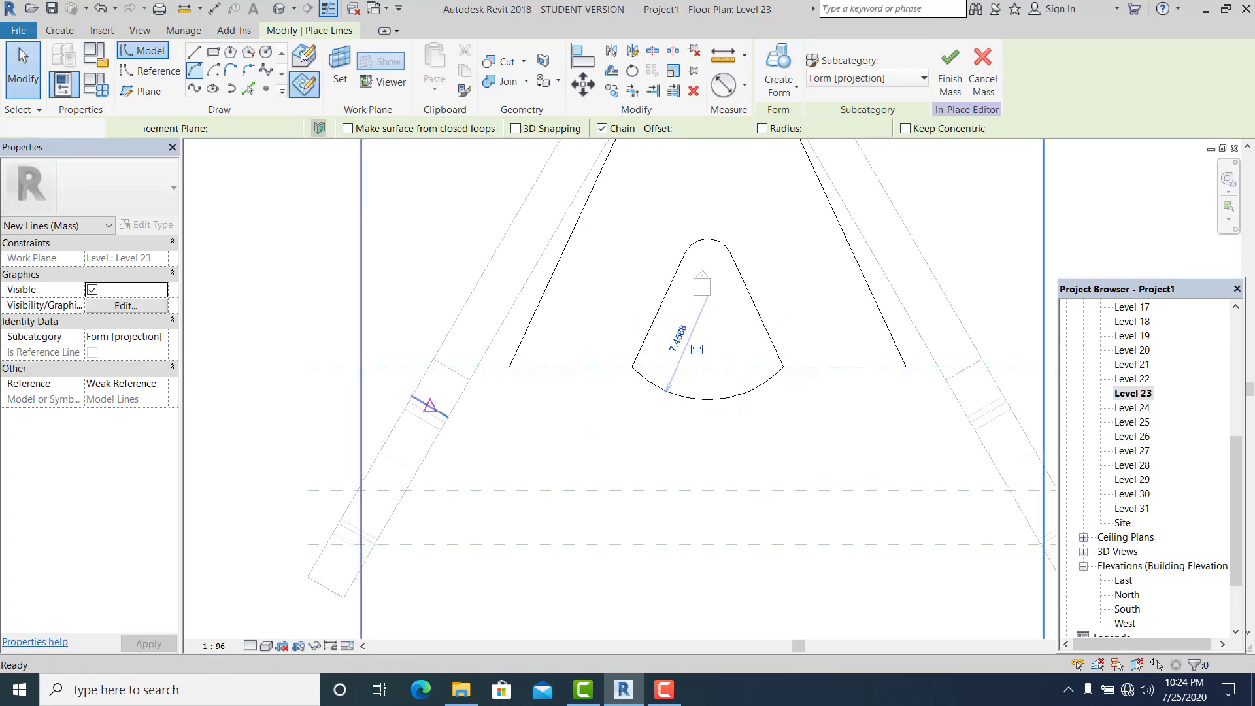
- In the 3D view, select the outer outlines of the Level 1 and Level 15 profiles including their arcs, without the inner sloped lines
left_click(281, 8)
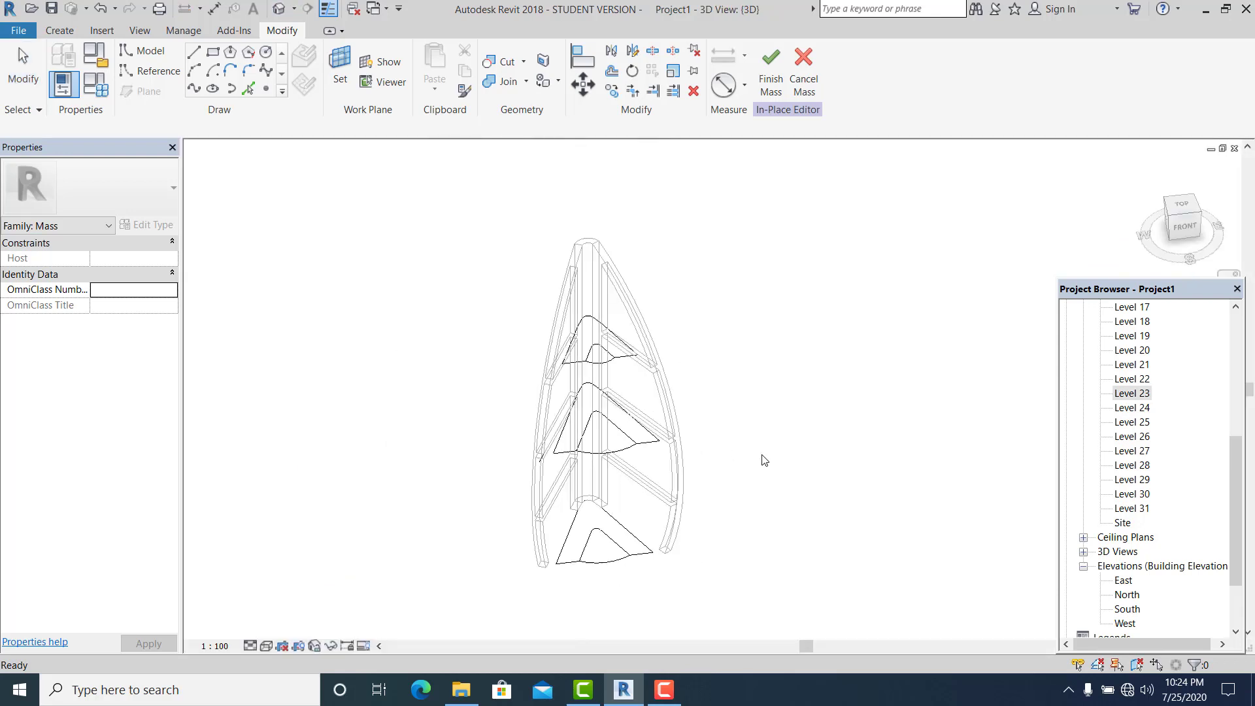
middle_click_drag(763, 459, 634, 594, "shift")
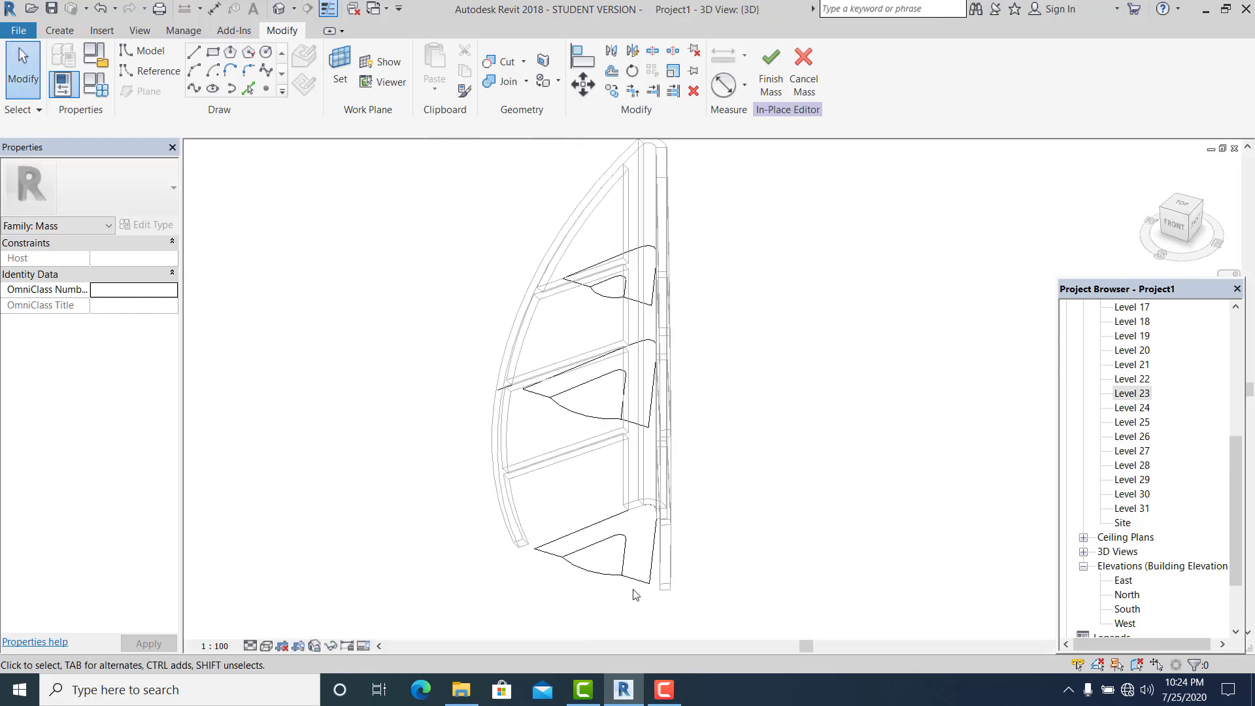
key("Tab")
left_click(639, 582)
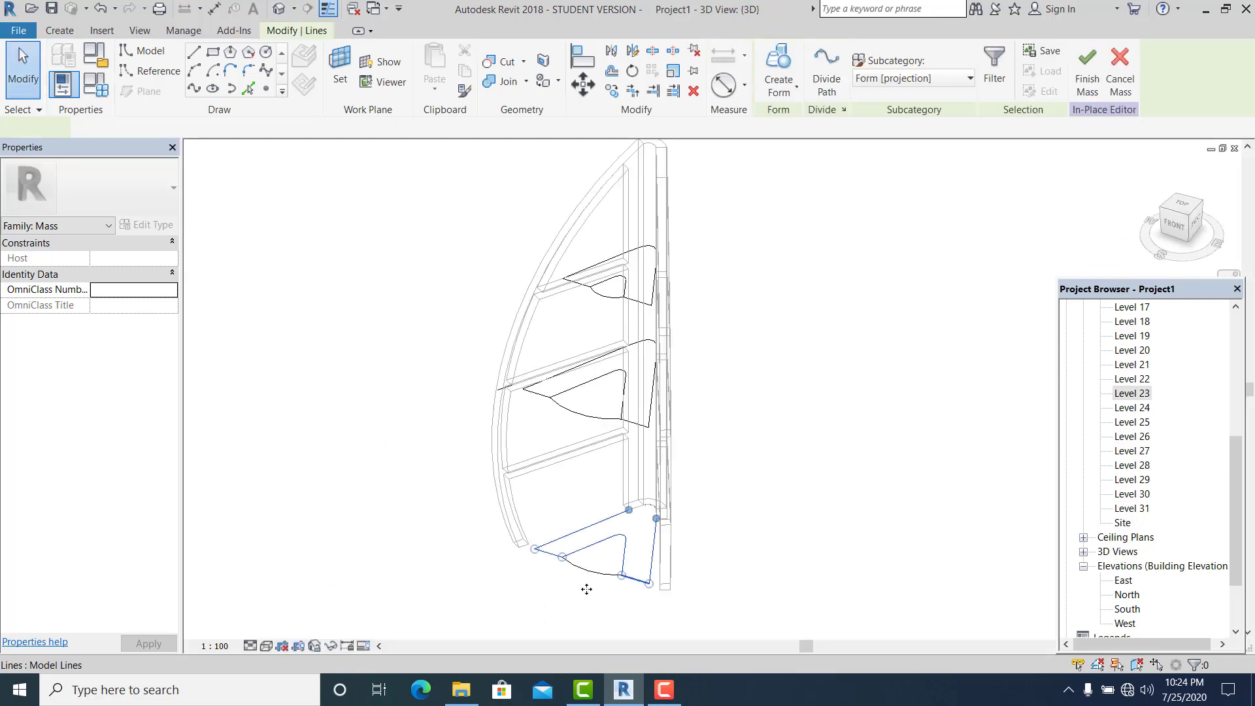
scroll(604, 560, "up", 2)
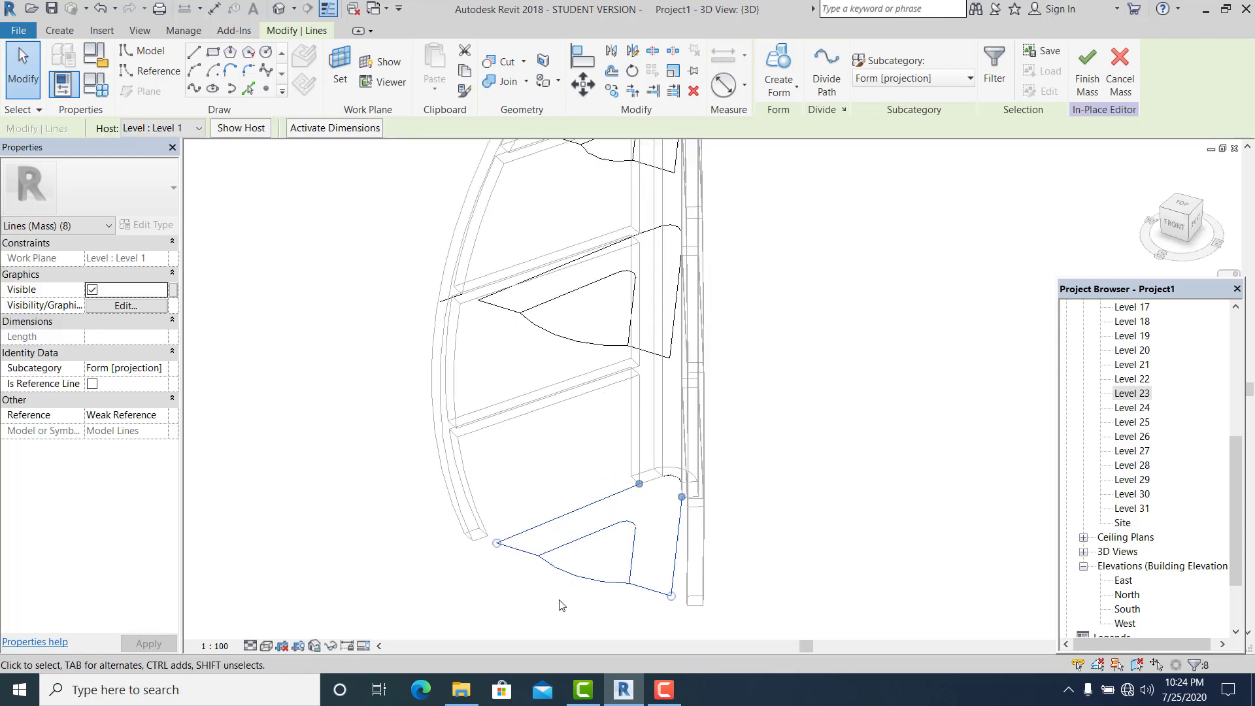
left_click(560, 605)
key("Tab")
left_click(523, 557)
scroll(648, 513, "up", 2)
left_click(687, 456, "ctrl")
middle_click_drag(680, 552, 784, 561, "shift")
left_click(605, 457, "ctrl")
scroll(563, 561, "down", 2)
key("Tab")
left_click(704, 351, "ctrl")
middle_click_drag(717, 379, 680, 387, "shift")
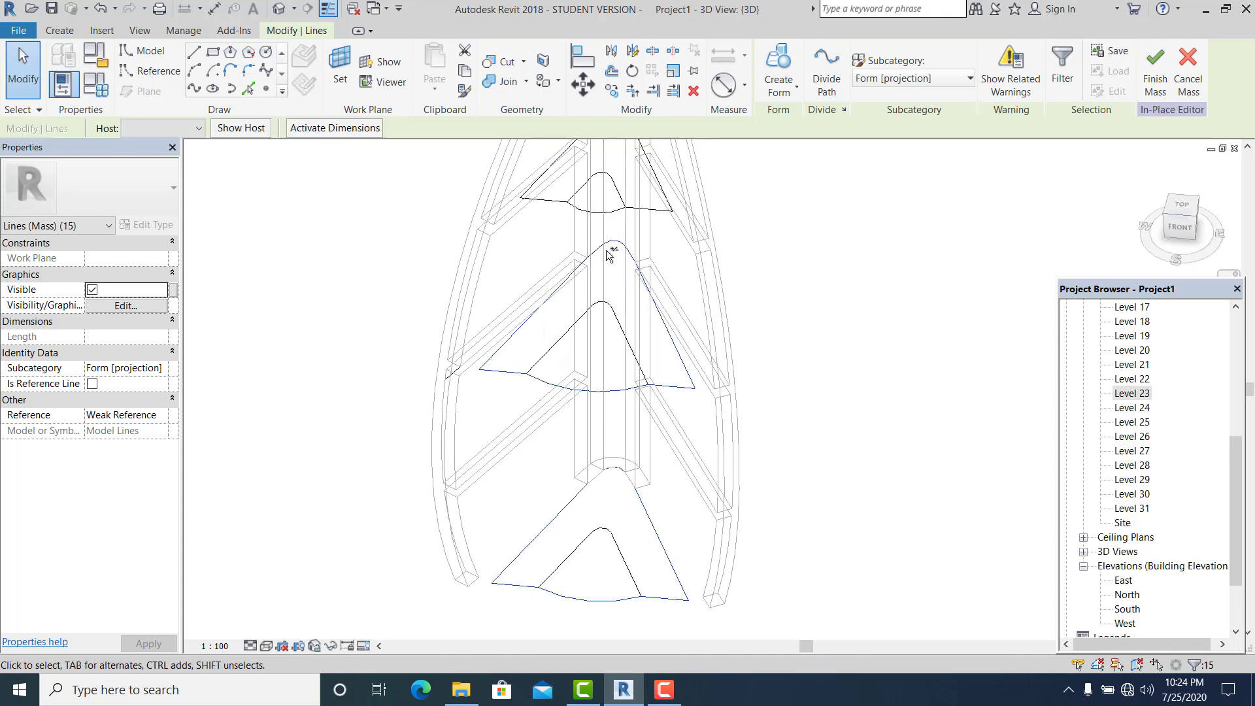
- Add the outer outline of the Level 23 profile to the selection and create a solid form through all three outlines
left_click(590, 254, "ctrl")
middle_click_drag(595, 292, 637, 296, "shift")
key("Tab")
left_click(656, 210, "ctrl")
middle_click_drag(610, 190, 609, 275)
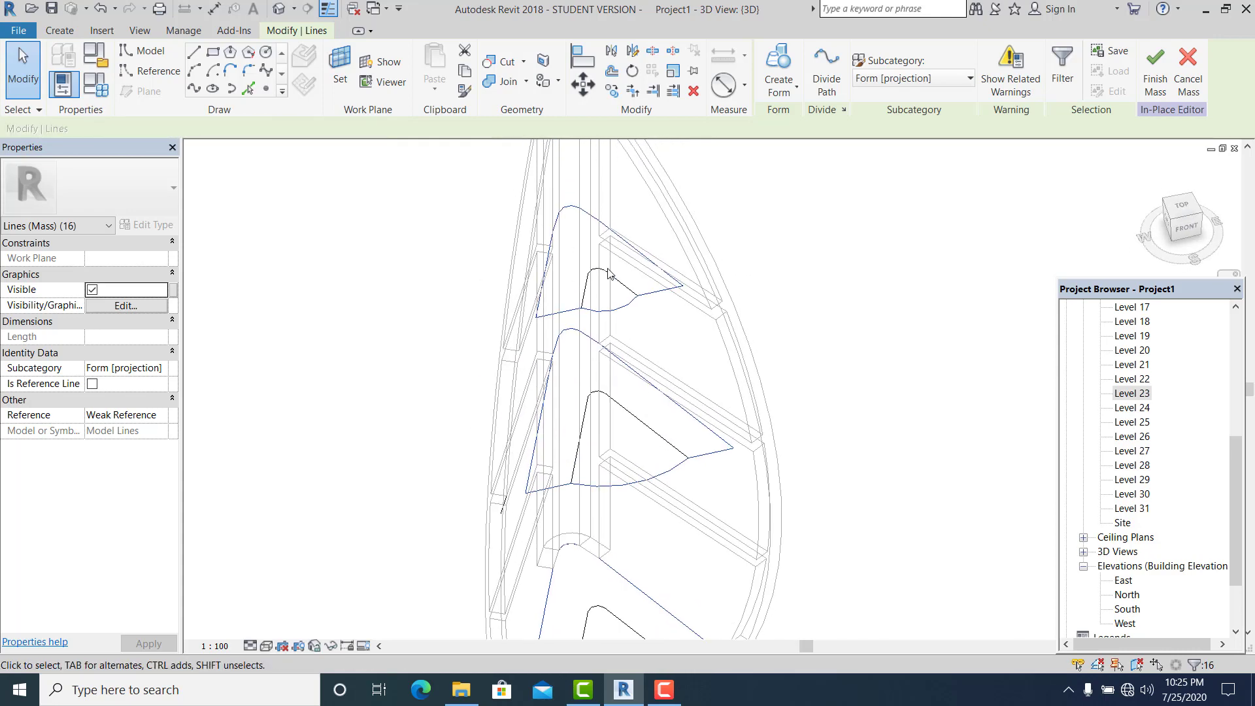
scroll(582, 255, "up", 3)
scroll(559, 294, "down", 4)
left_click(794, 91)
left_click(796, 122)
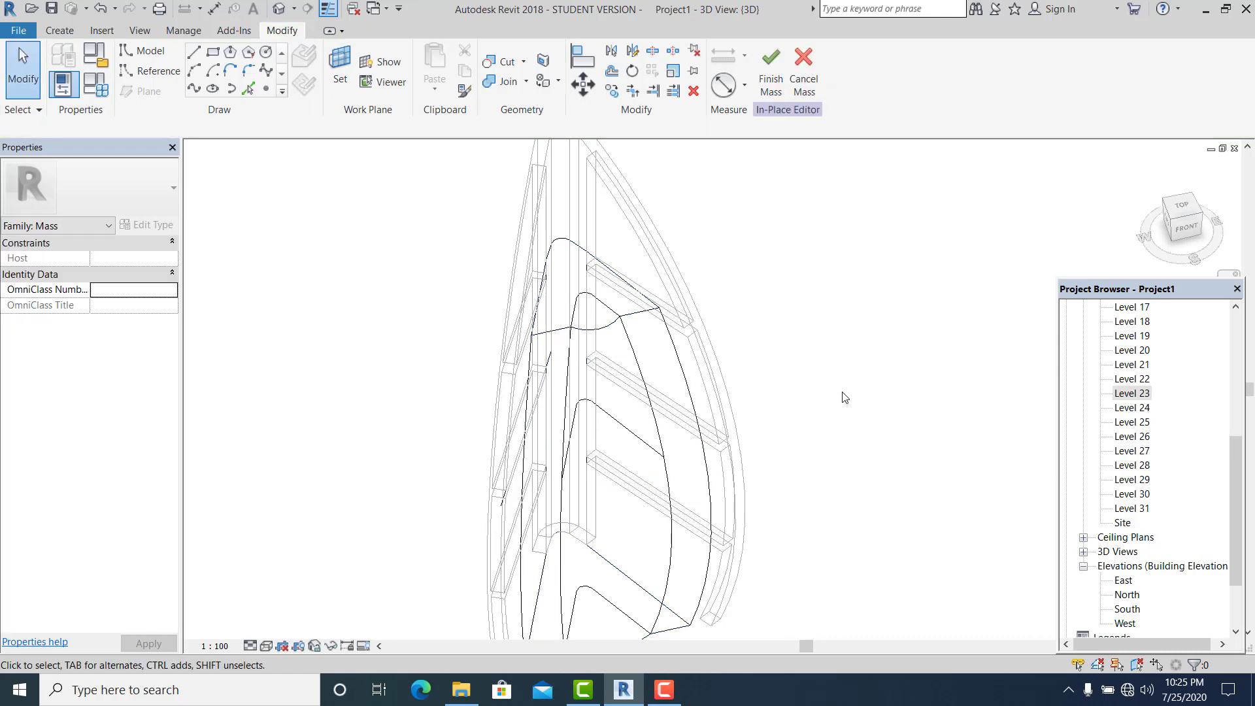
- Set the 3D view's visual style to Realistic and finish the in-place mass
scroll(835, 421, "down", 1)
middle_click_drag(820, 469, 611, 300, "shift")
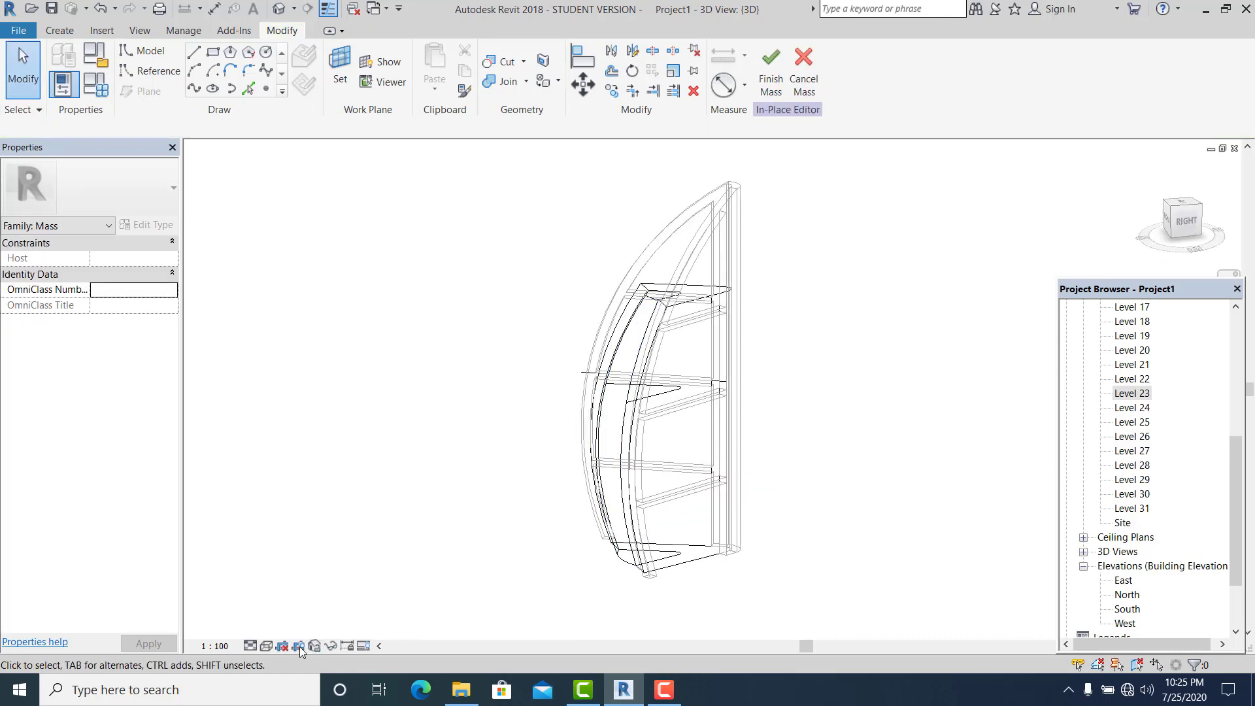
left_click(266, 646)
left_click(308, 598)
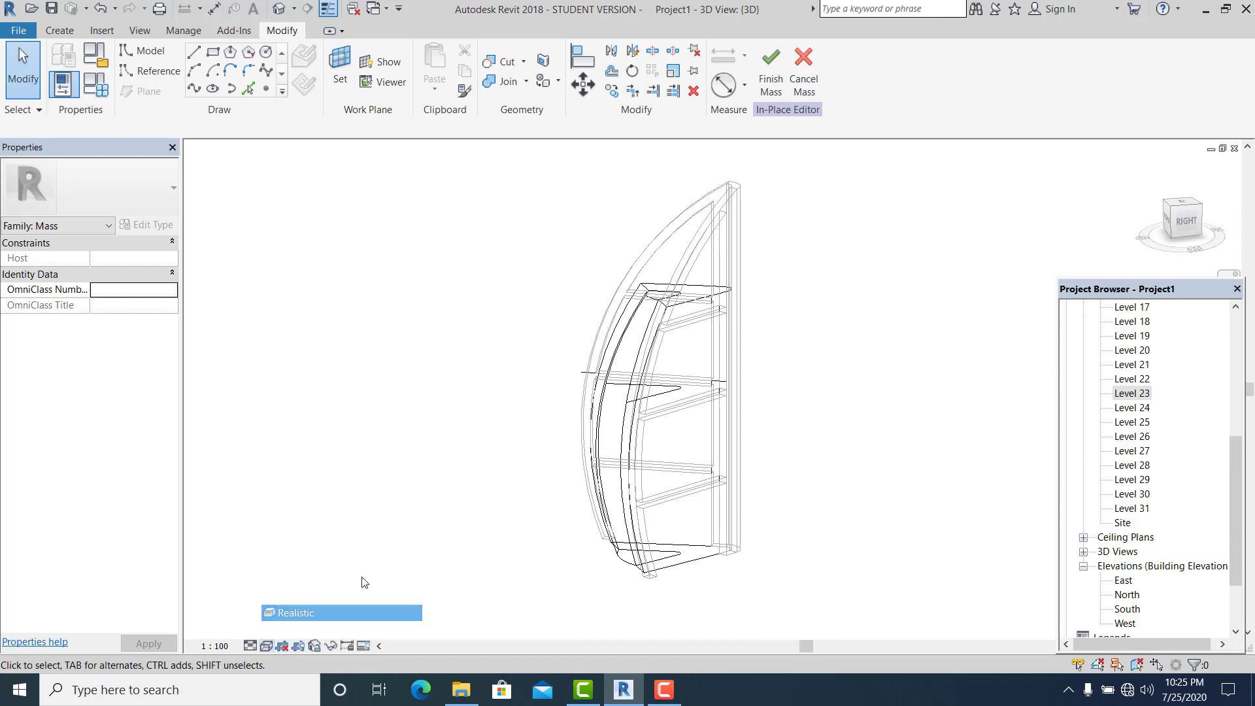
mouse_move(555, 476)
middle_mouse_down("shift")
mouse_move(846, 442)
mouse_move(946, 507)
mouse_move(889, 563)
mouse_move(638, 565)
mouse_move(728, 568)
mouse_move(748, 346)
middle_mouse_up("shift")
scroll(742, 347, "up", 1)
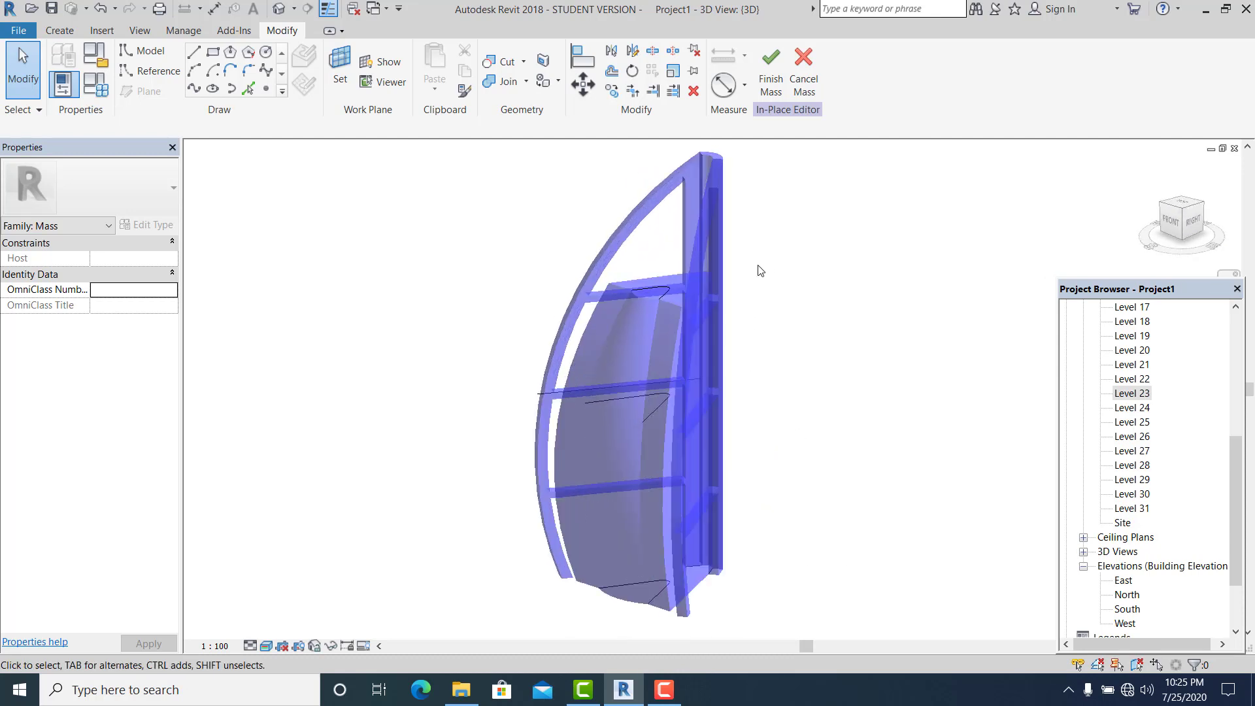
left_click(769, 83)
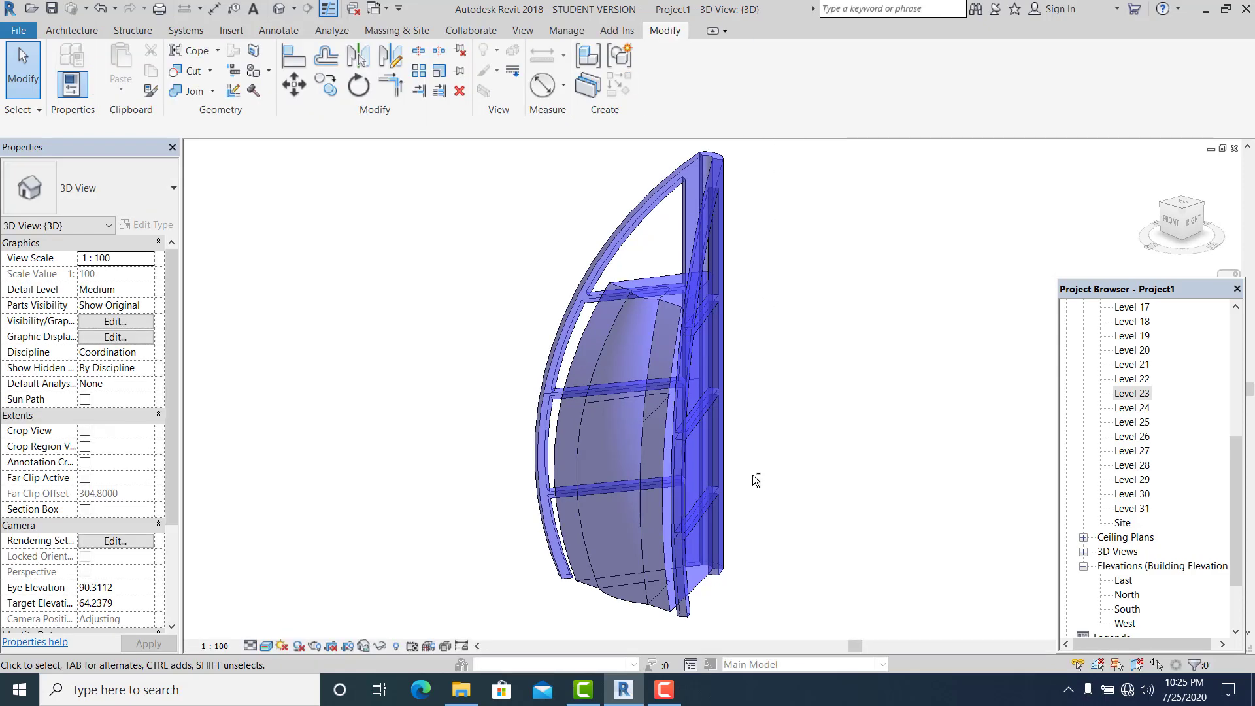
- Create mass floors in the tower mass for Level 1 through Level 29
left_click(700, 327)
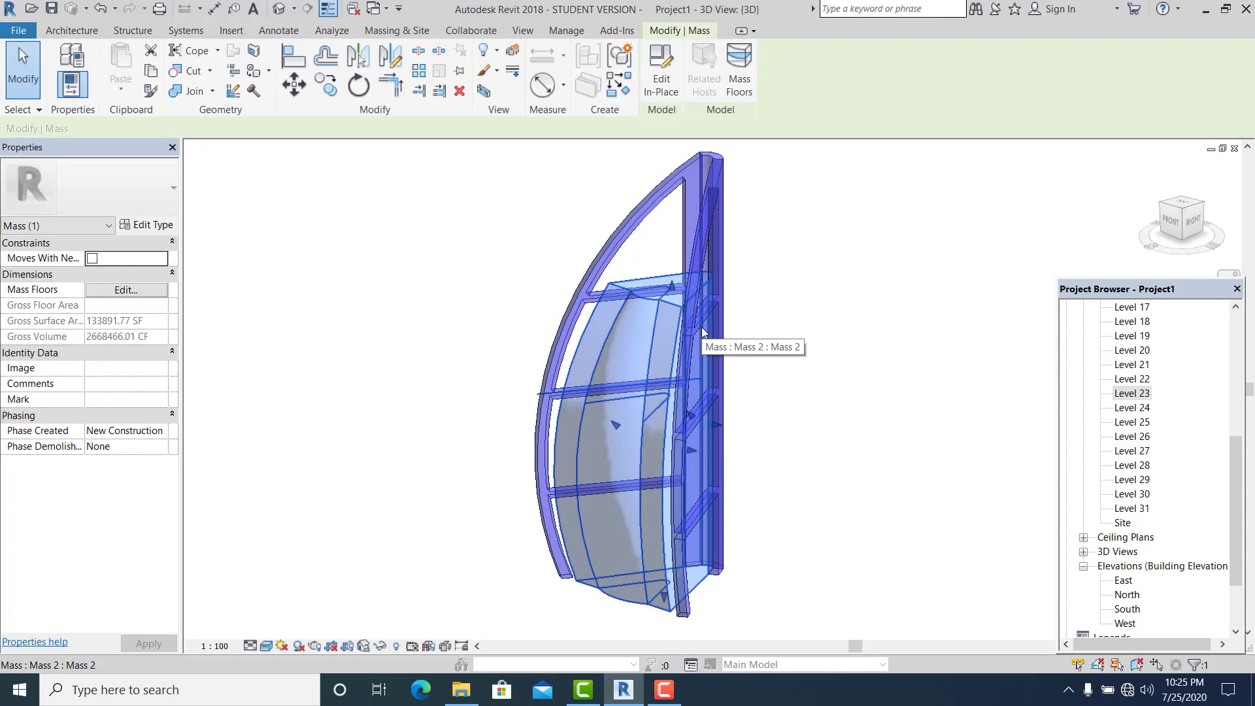
left_click(430, 471)
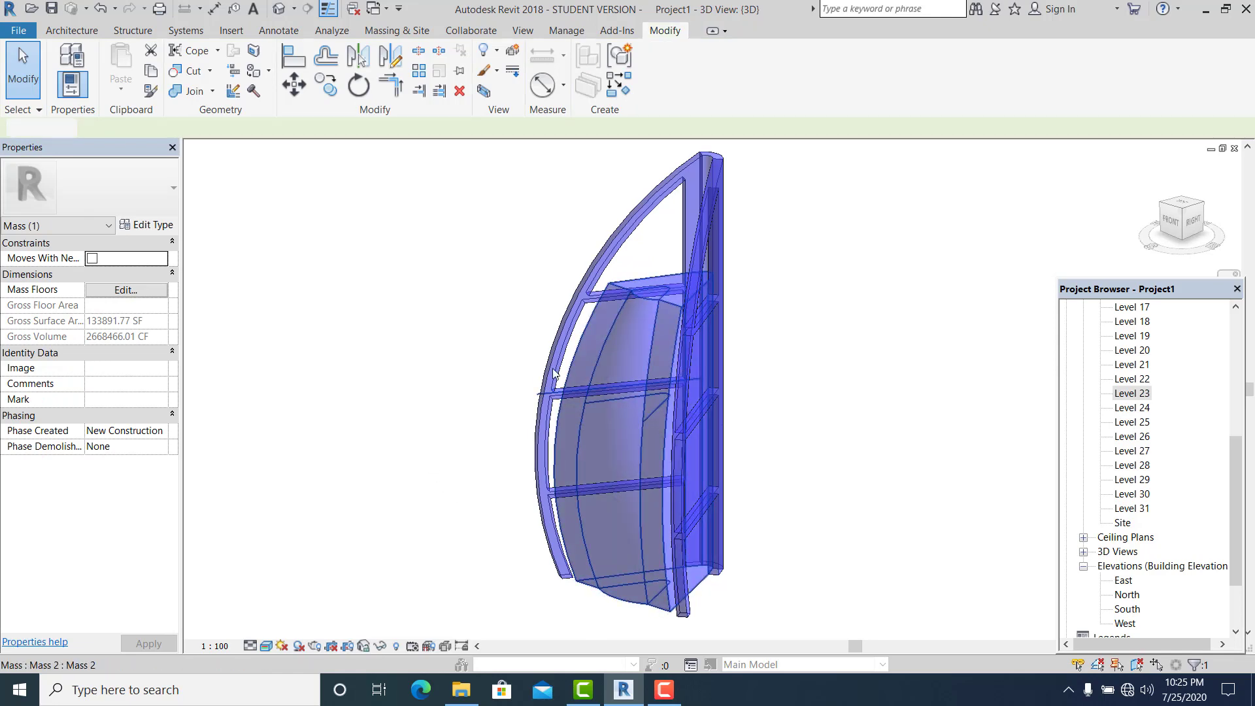
left_click(580, 357)
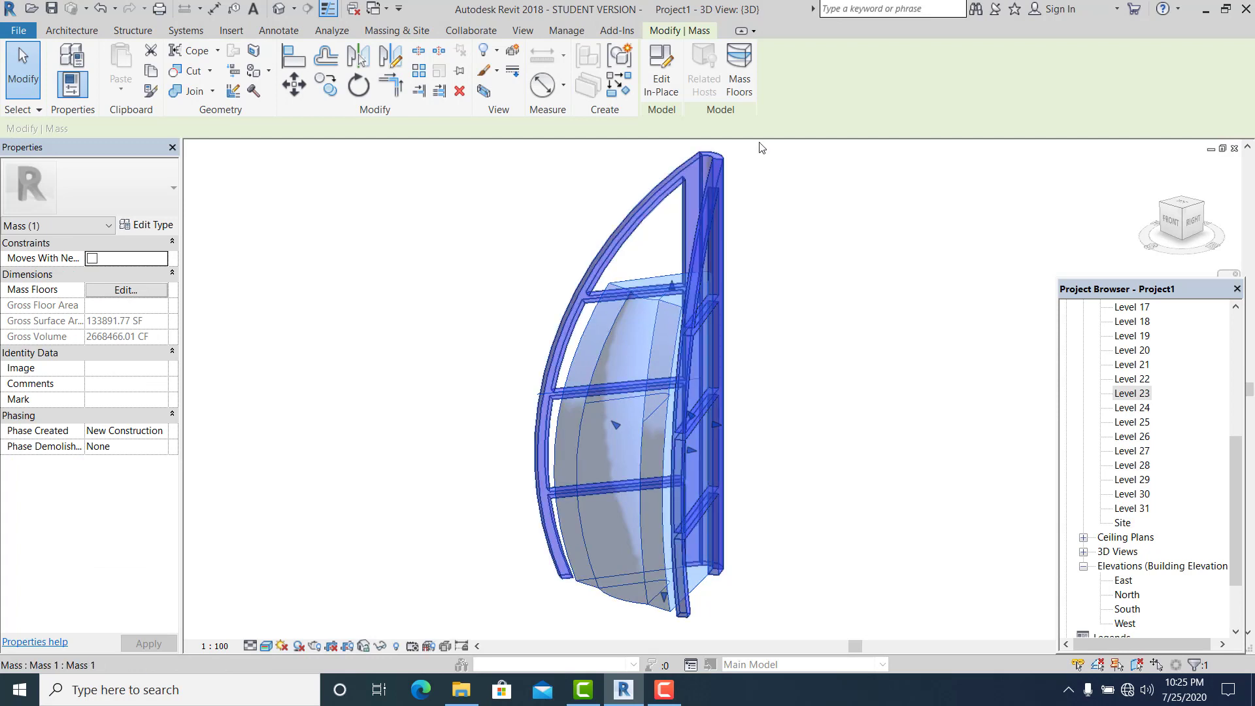
scroll(593, 356, "down", 2)
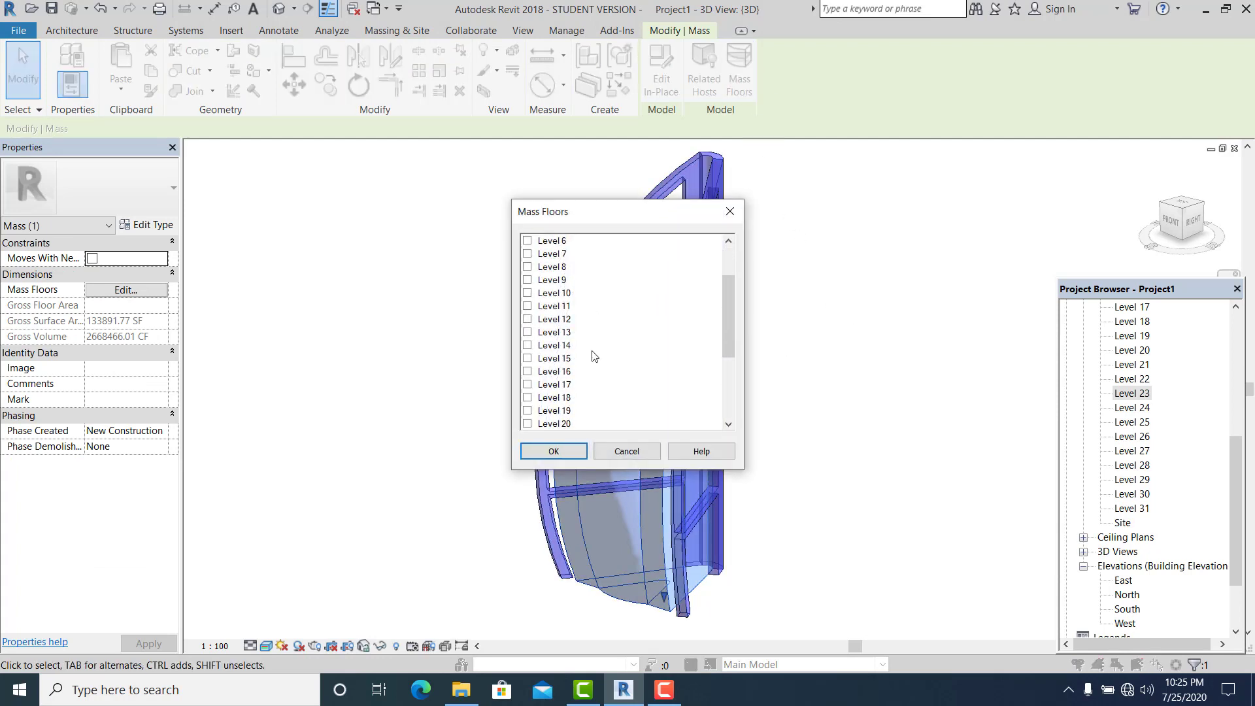
left_click(534, 426, "shift")
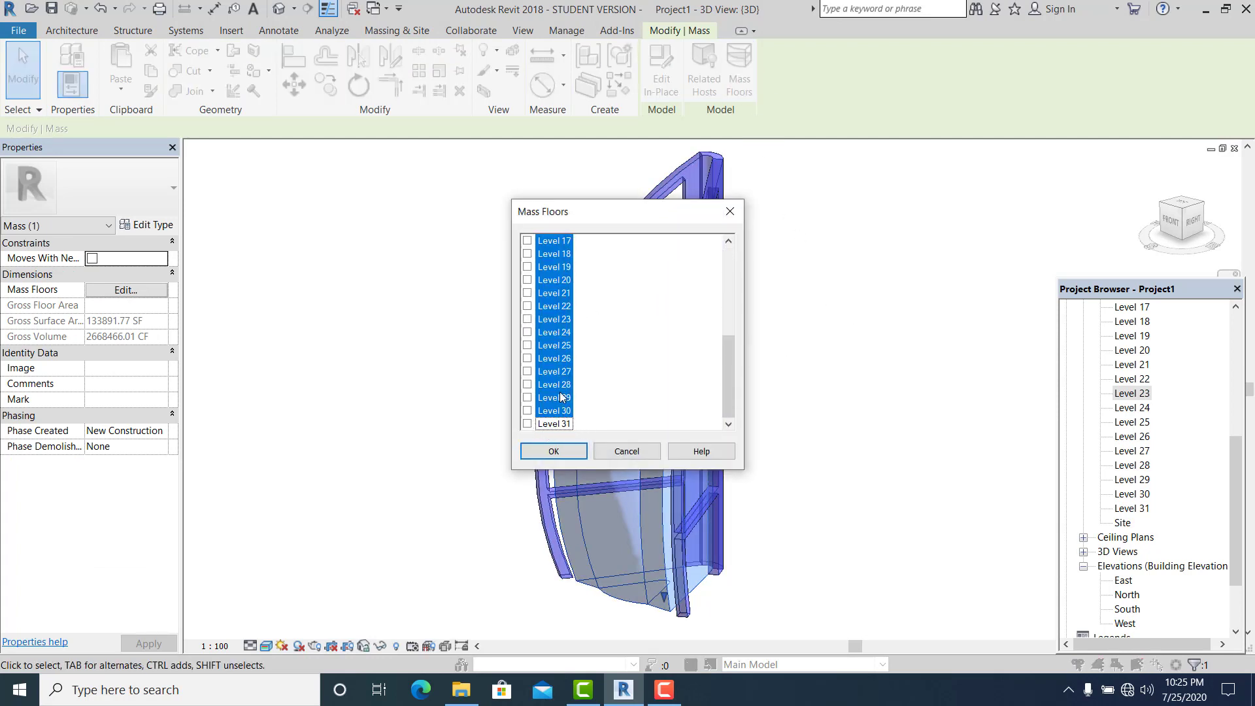
left_click(565, 334, "shift")
left_click_drag(724, 381, 724, 287)
left_click(551, 243)
scroll(611, 399, "down", 5)
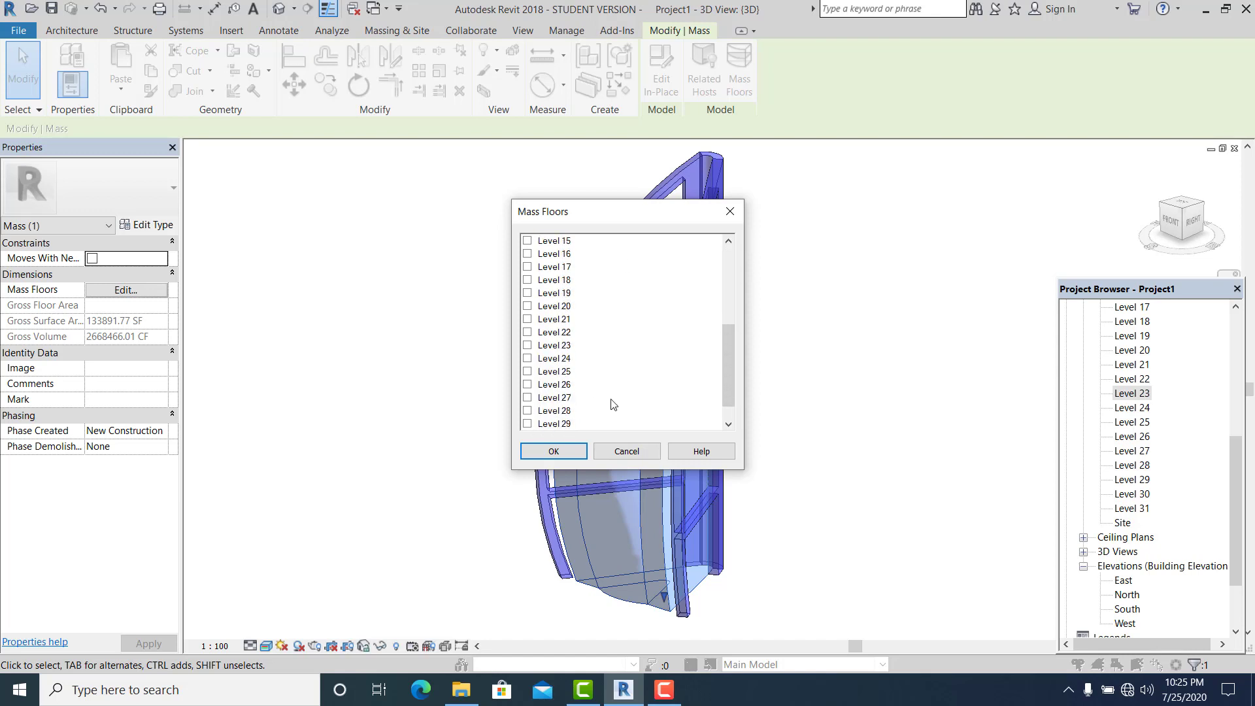
scroll(583, 397, "down", 1)
left_click(557, 410, "shift")
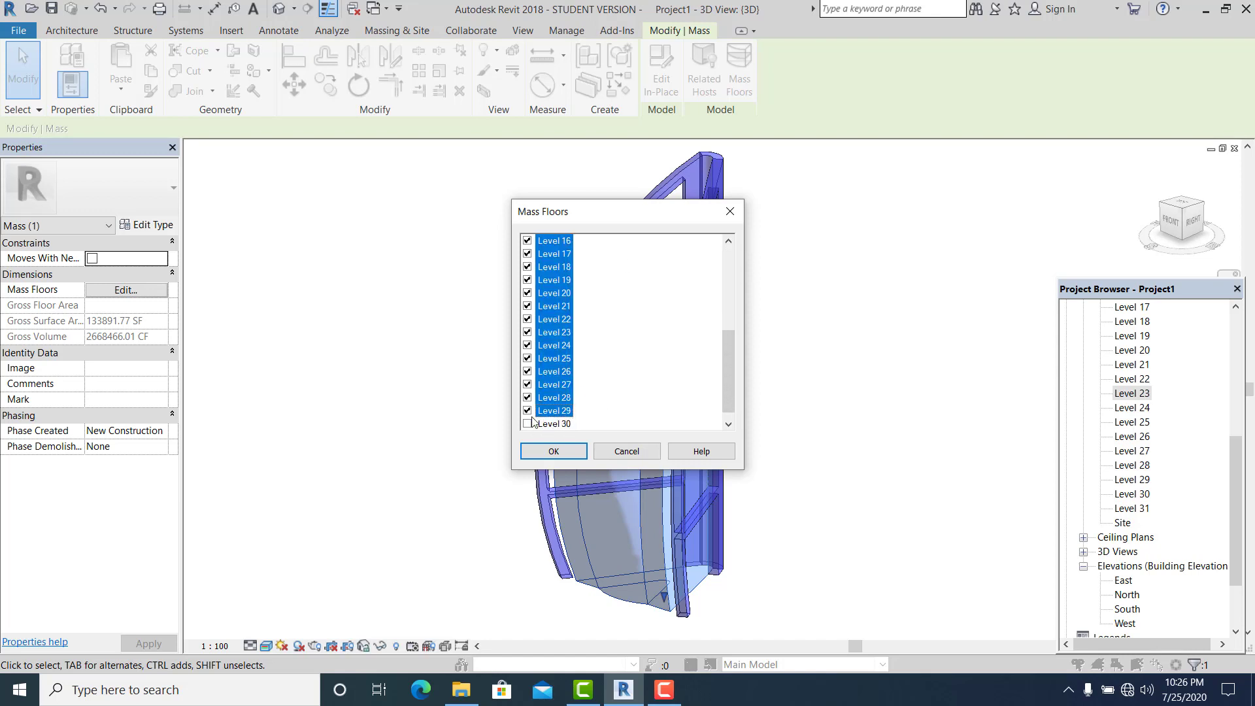
left_click(553, 451)
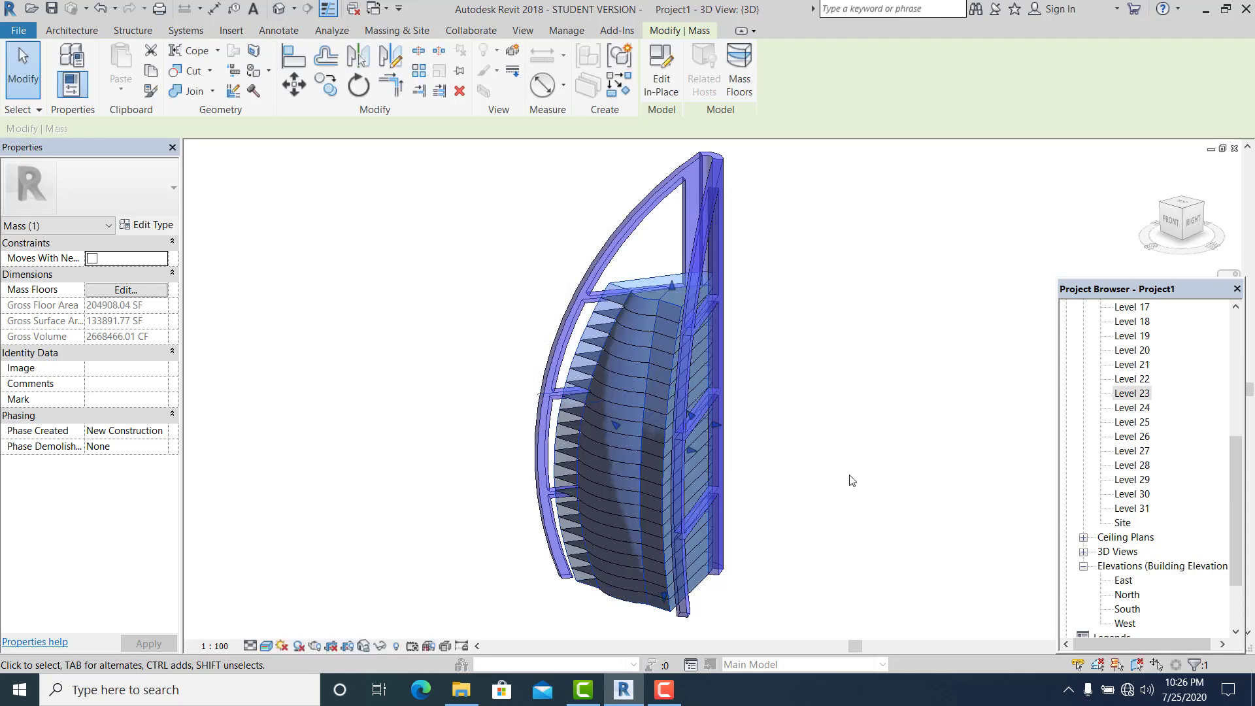
middle_click_drag(833, 477, 710, 124, "shift")
left_click(743, 76)
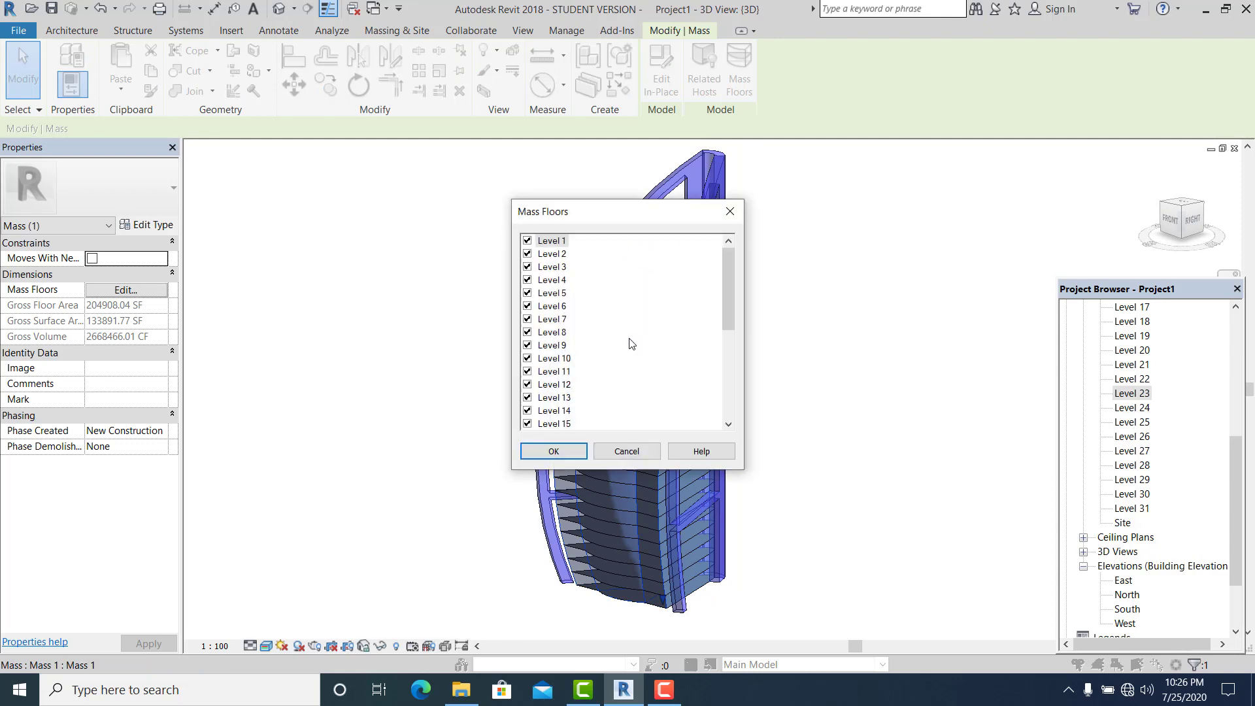
left_click(730, 211)
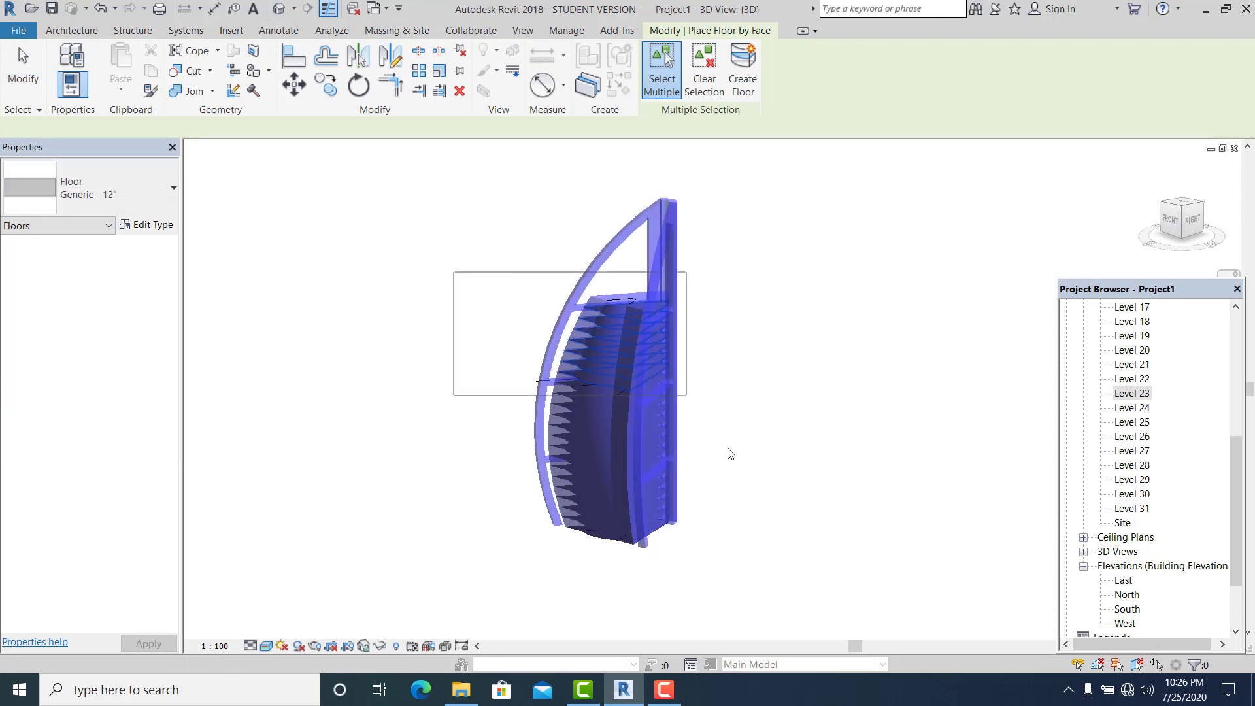
- Use Floor by Face to create Generic - 12" floors from all of the tower's mass floors
left_click_drag(782, 582, 781, 582)
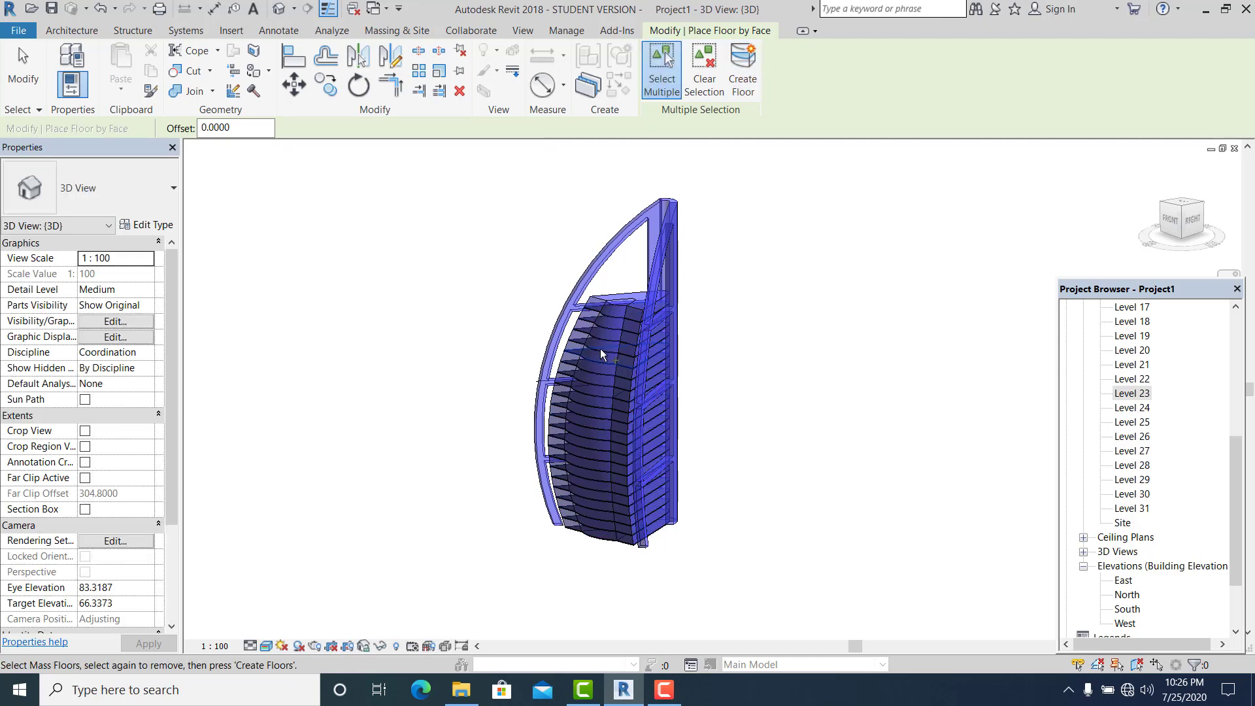
middle_click_drag(697, 344, 681, 563, "shift")
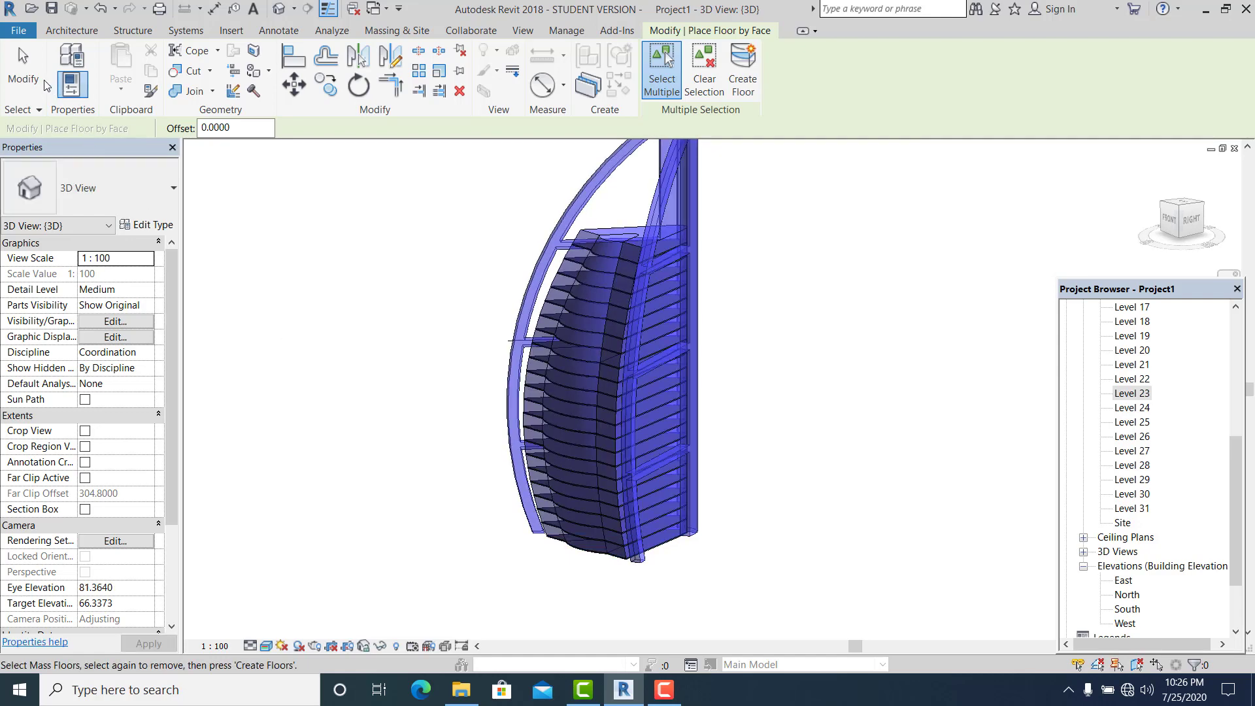
key("Escape")
- Edit the tower mass in place and delete the stray Level 15 line sticking out past the curved frame
scroll(549, 358, "up", 3)
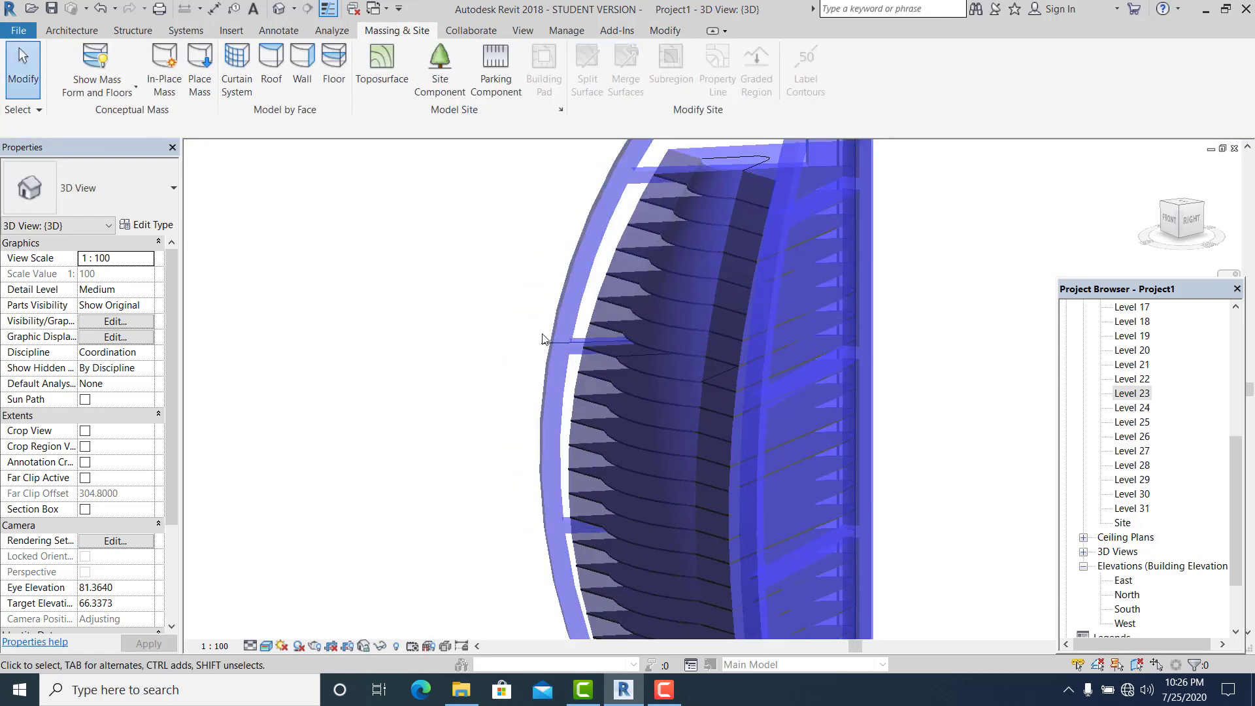
left_click(543, 345)
double_click(553, 359)
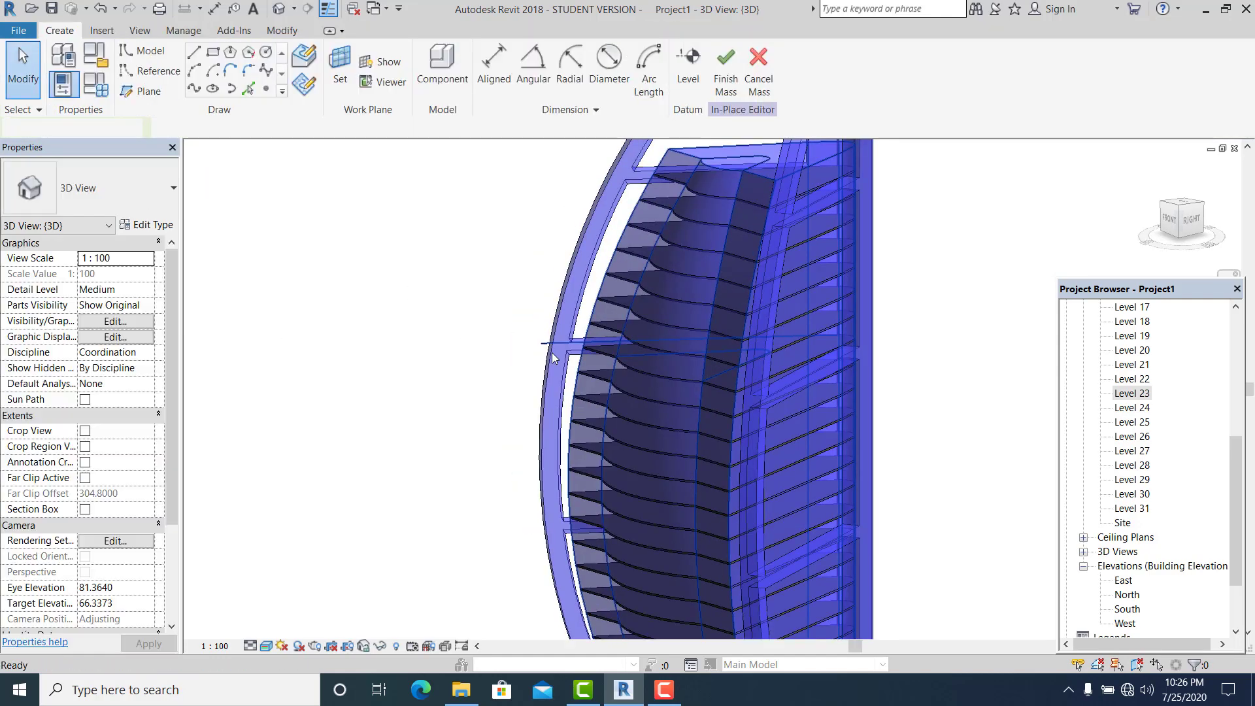
scroll(545, 345, "up", 2)
left_click(541, 343)
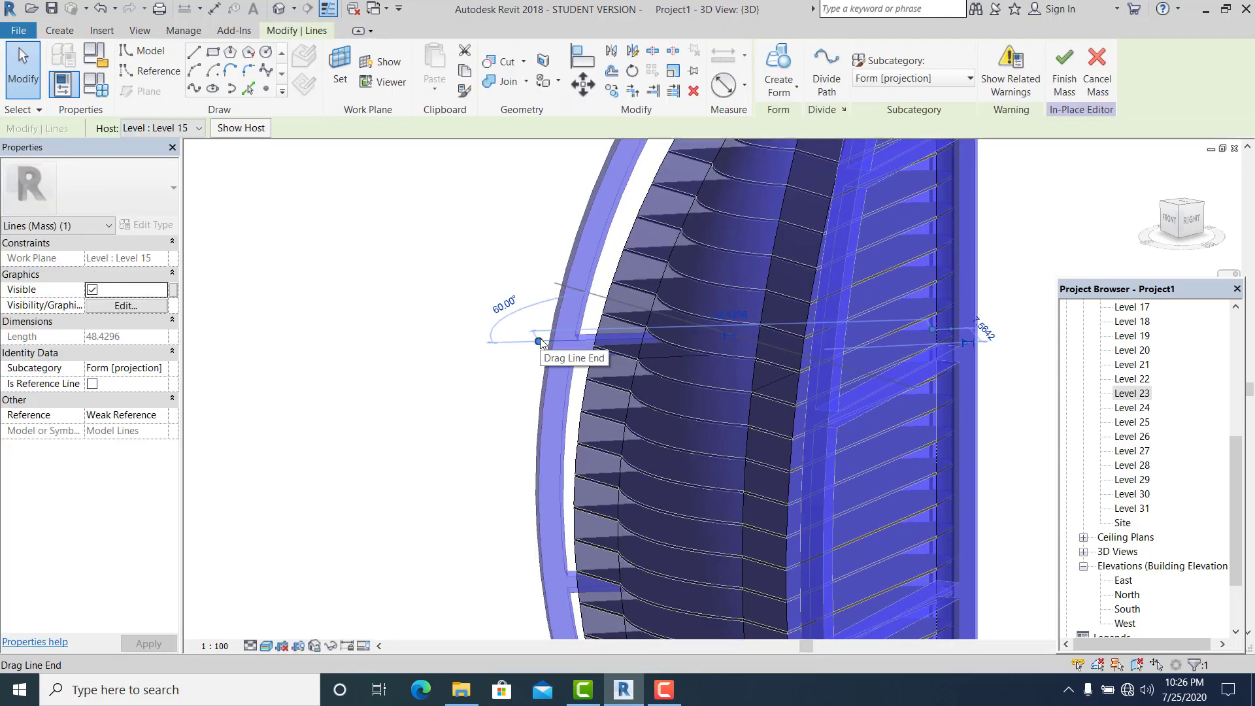
left_click(442, 362)
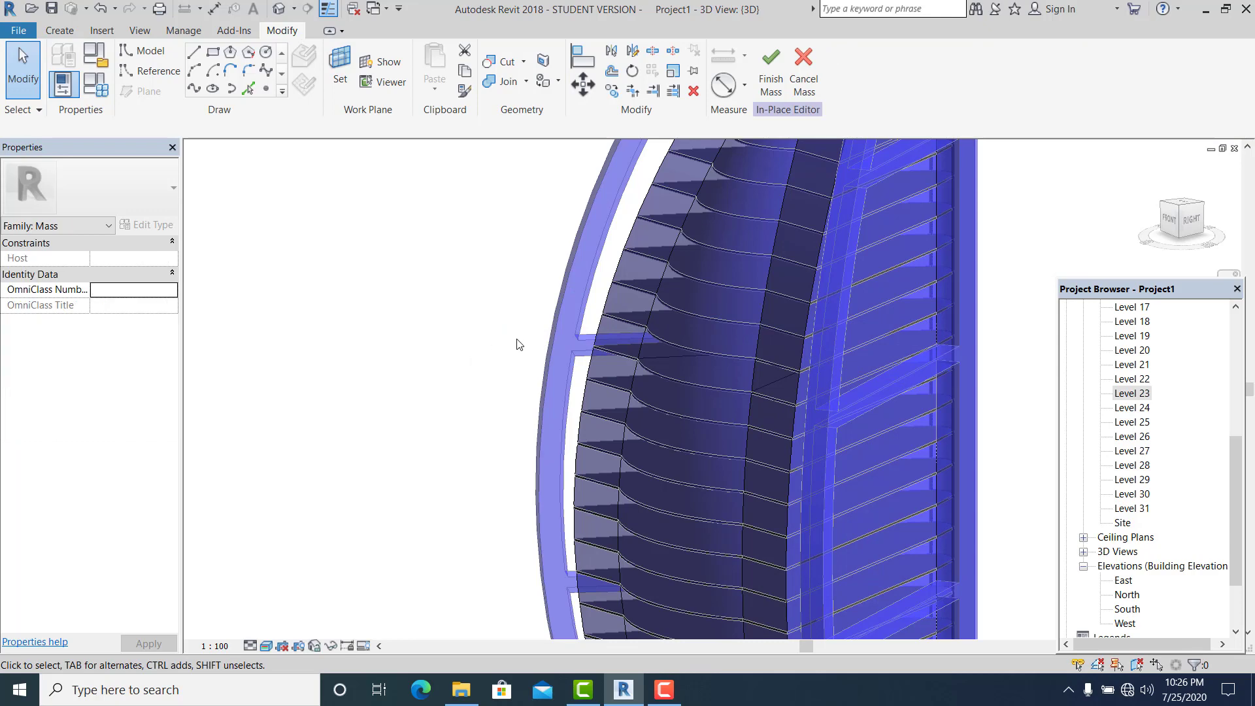
middle_click_drag(515, 345, 623, 549, "shift")
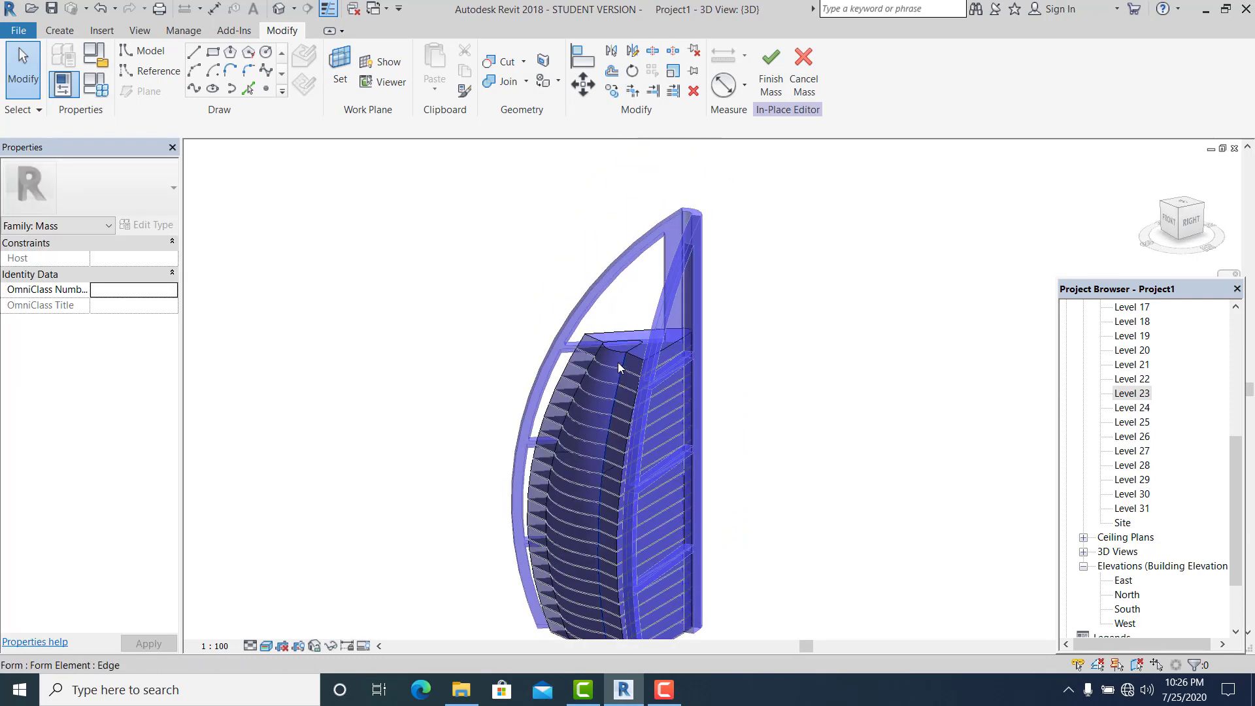
middle_click_drag(643, 391, 598, 379, "shift")
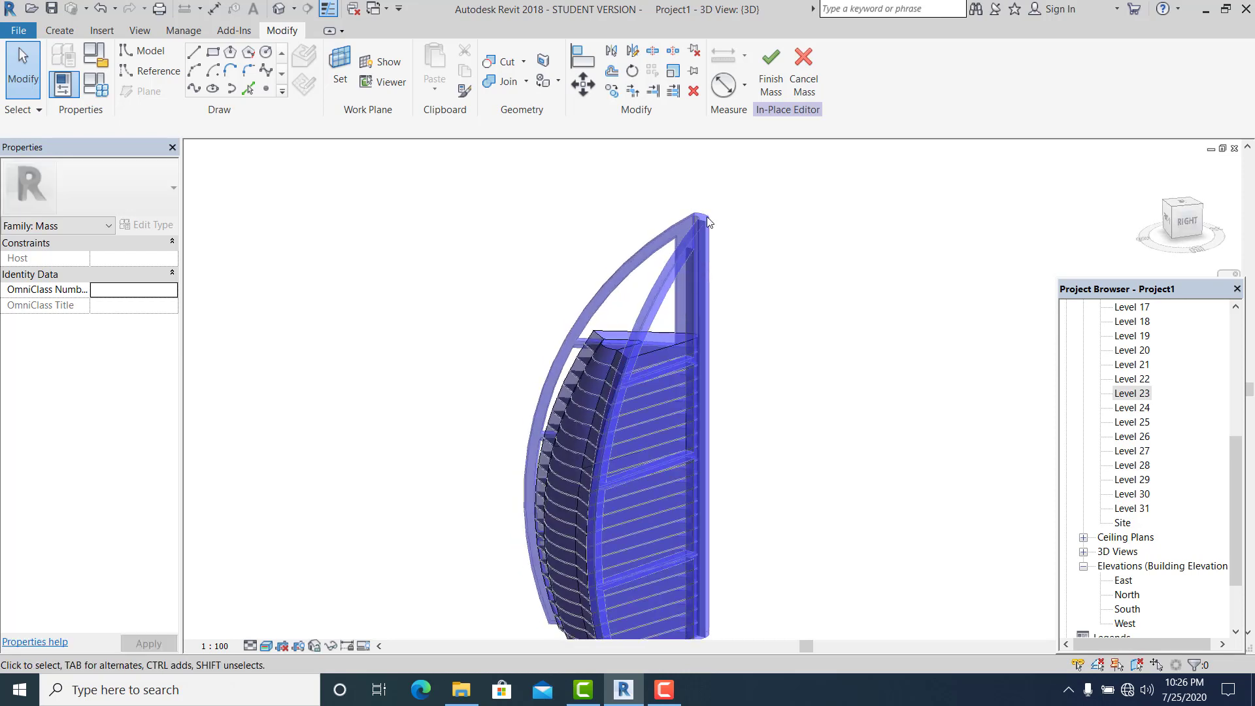
scroll(701, 395, "down", 1)
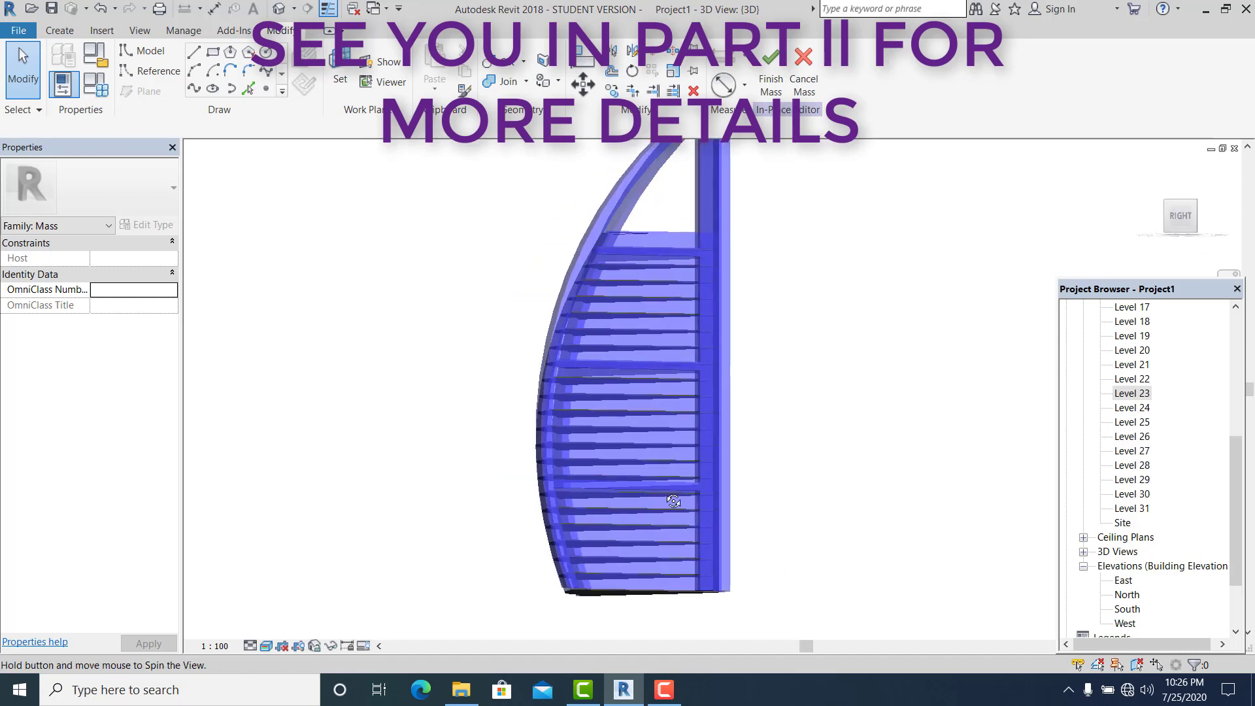
middle_click_drag(924, 554, 836, 586, "shift")
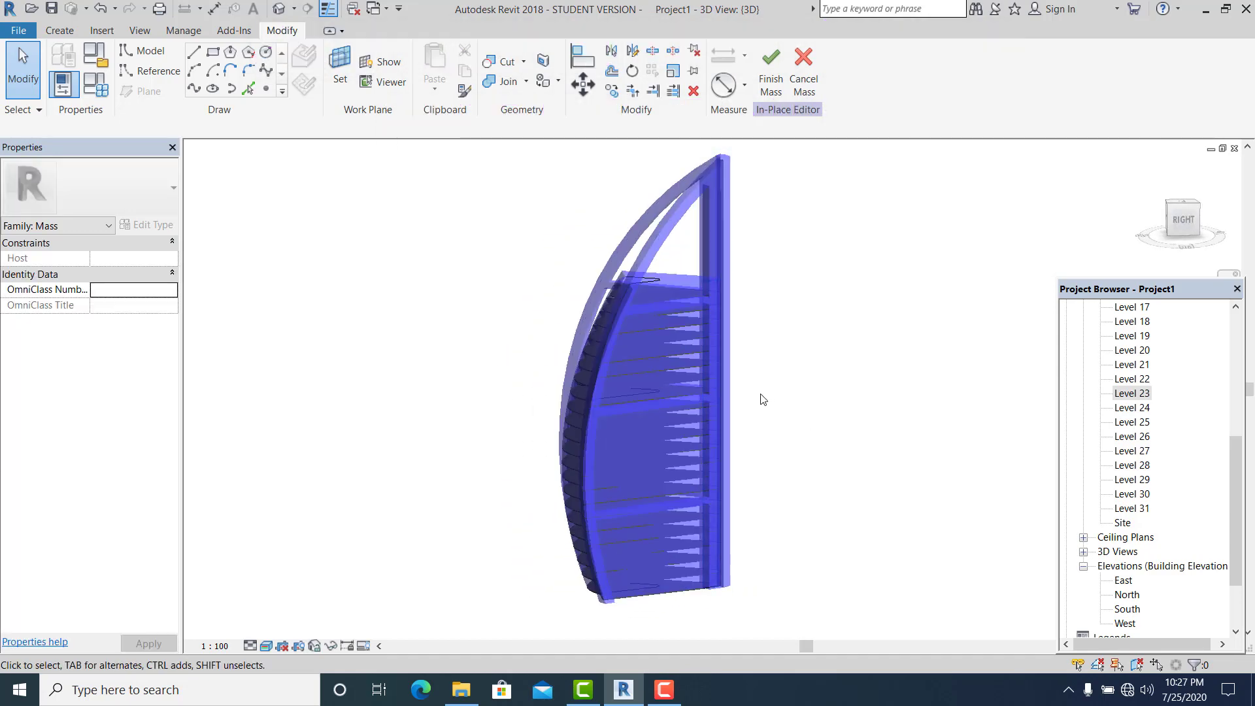
middle_click_drag(731, 513, 843, 499, "shift")
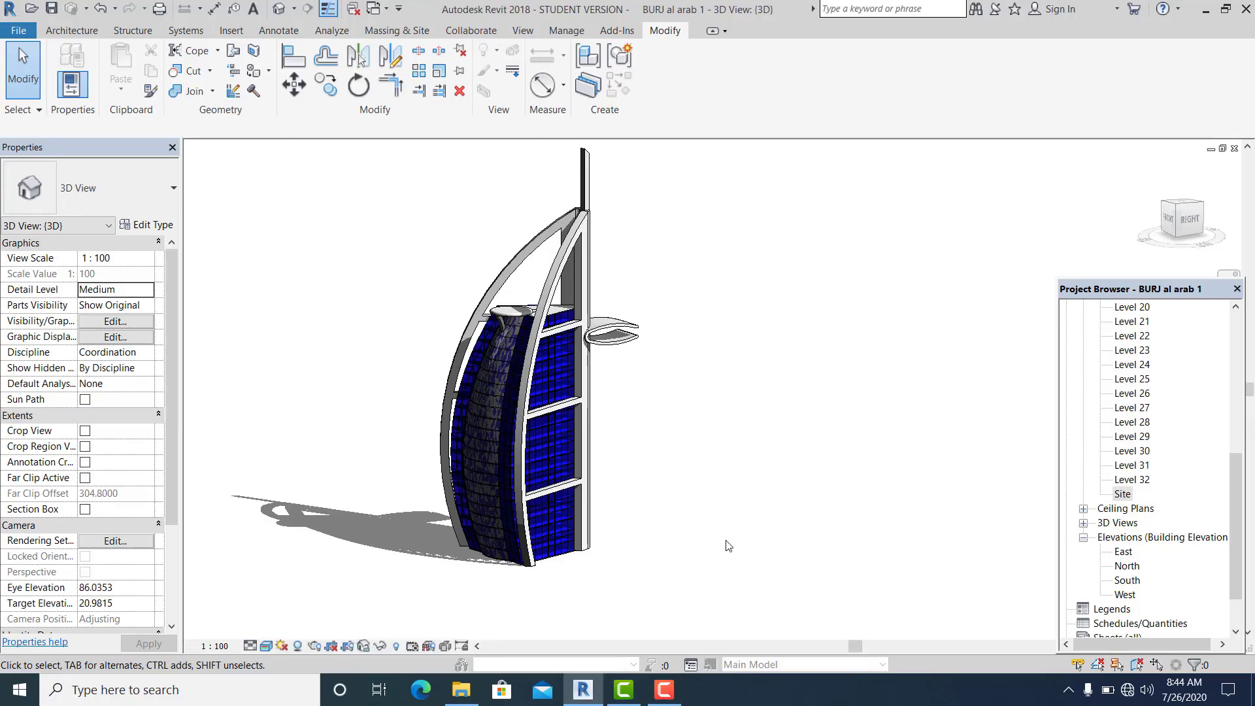
middle_click_drag(729, 546, 769, 513, "shift")
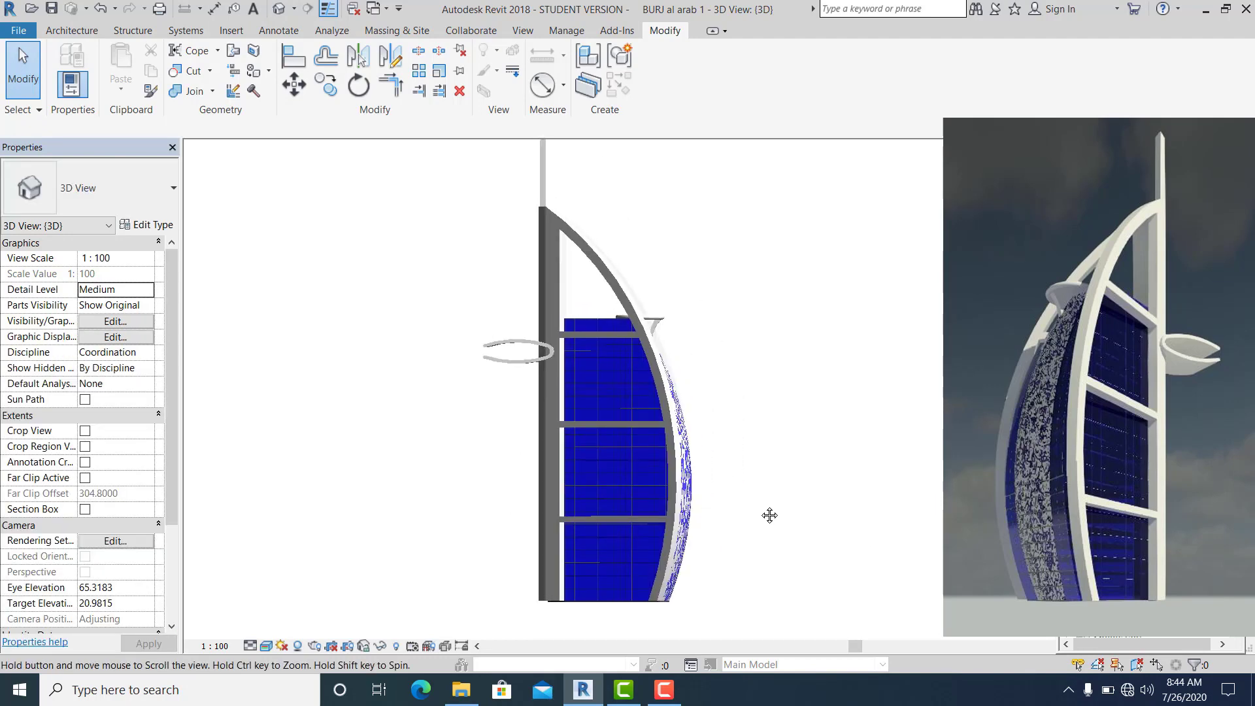